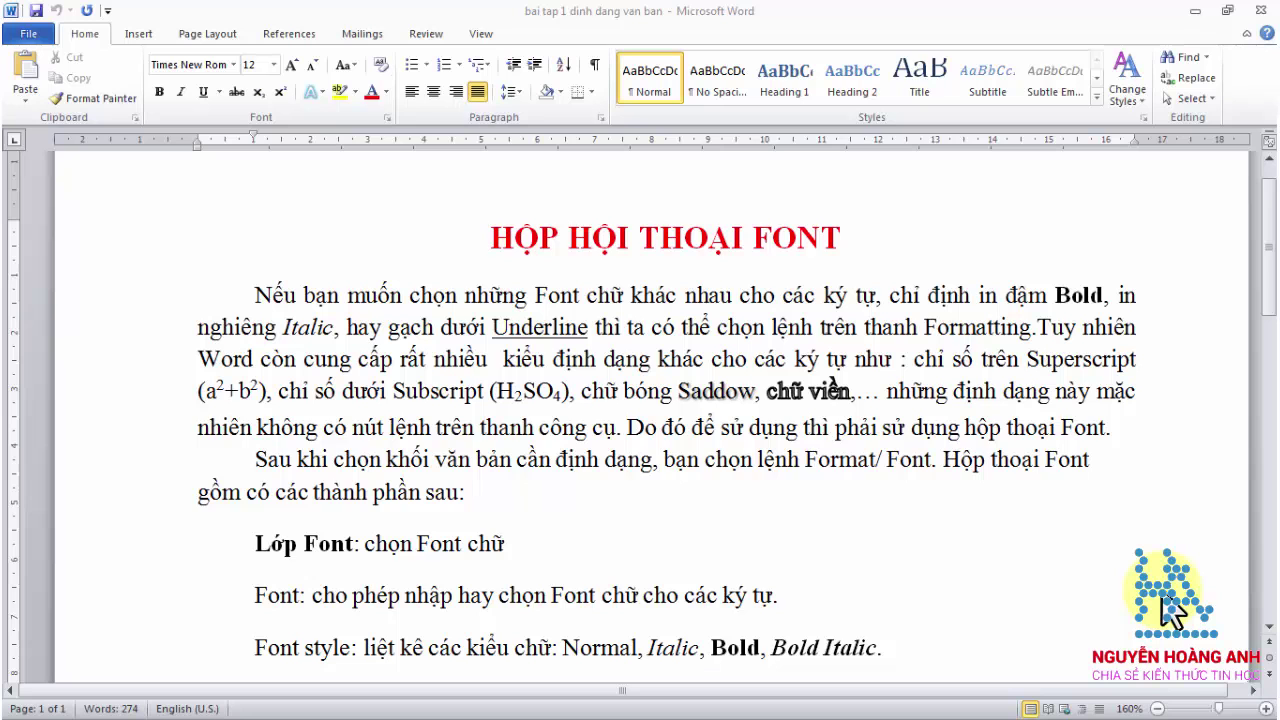
Step: Look over the formatted document, then minimize it to reveal the plain 'goc' copy
{"action": "scroll", "coordinate": [1168, 610], "scroll_direction": "down", "scroll_amount": 5}
{"action": "scroll", "coordinate": [1168, 610], "scroll_direction": "down", "scroll_amount": 3}
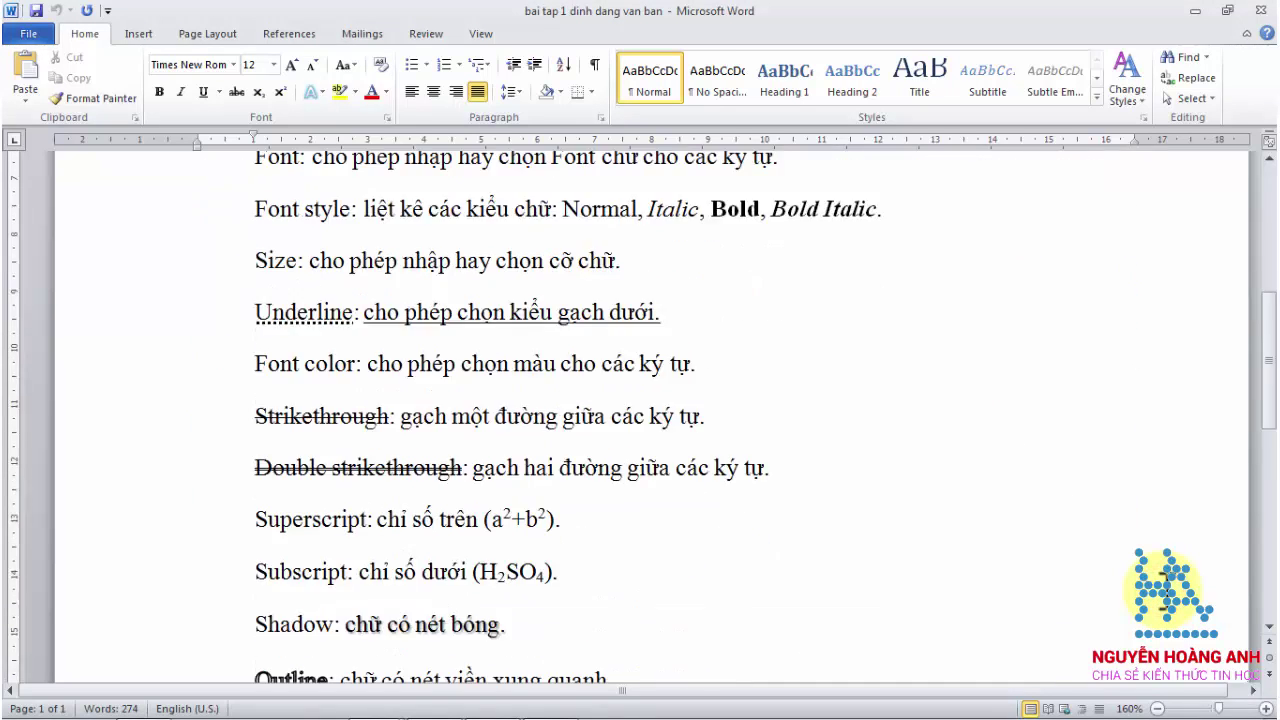
{"action": "scroll", "coordinate": [1165, 595], "scroll_direction": "down", "scroll_amount": 2}
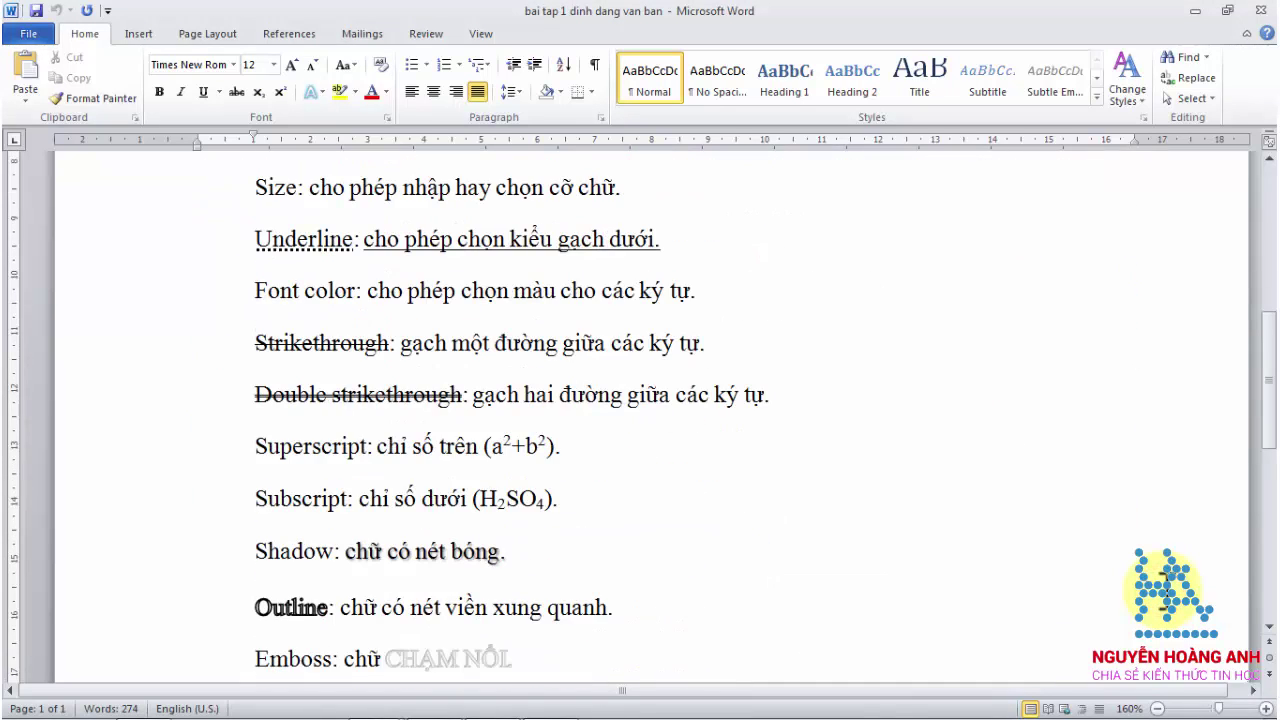
{"action": "scroll", "coordinate": [1165, 590], "scroll_direction": "down", "scroll_amount": 5}
{"action": "scroll", "coordinate": [1165, 590], "scroll_direction": "down", "scroll_amount": 3}
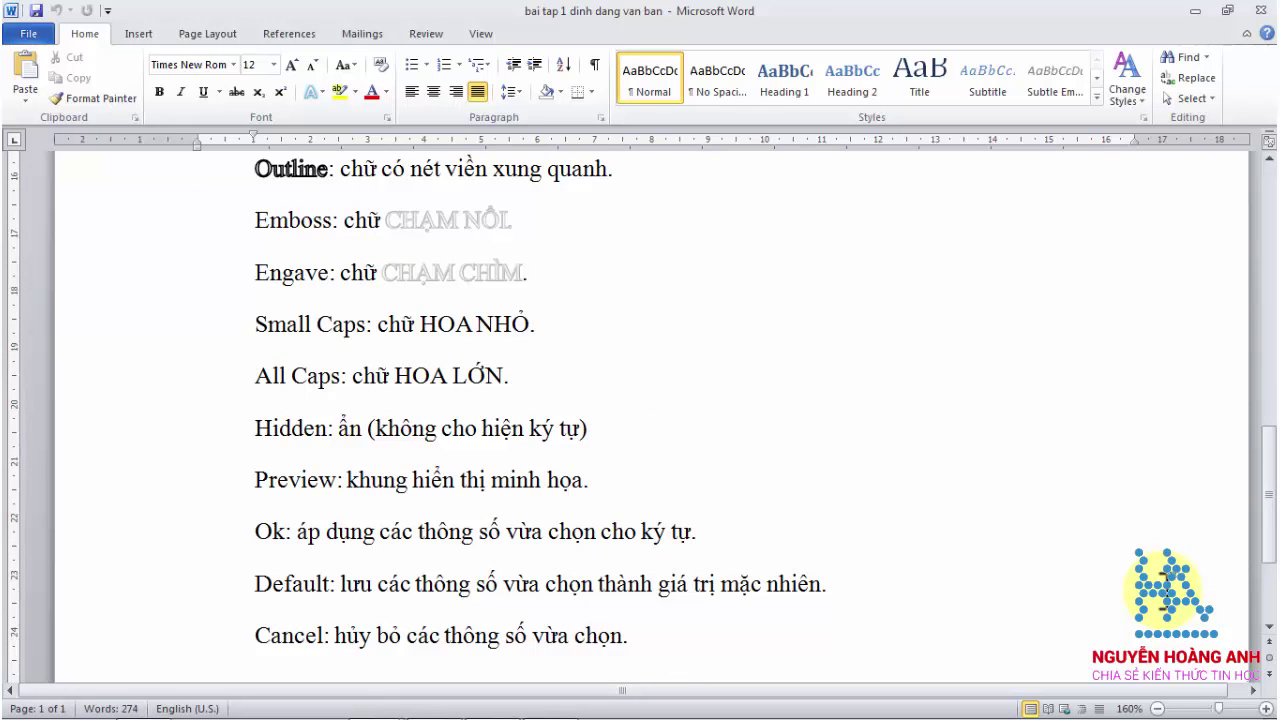
{"action": "scroll", "coordinate": [1165, 590], "scroll_direction": "up", "scroll_amount": 3}
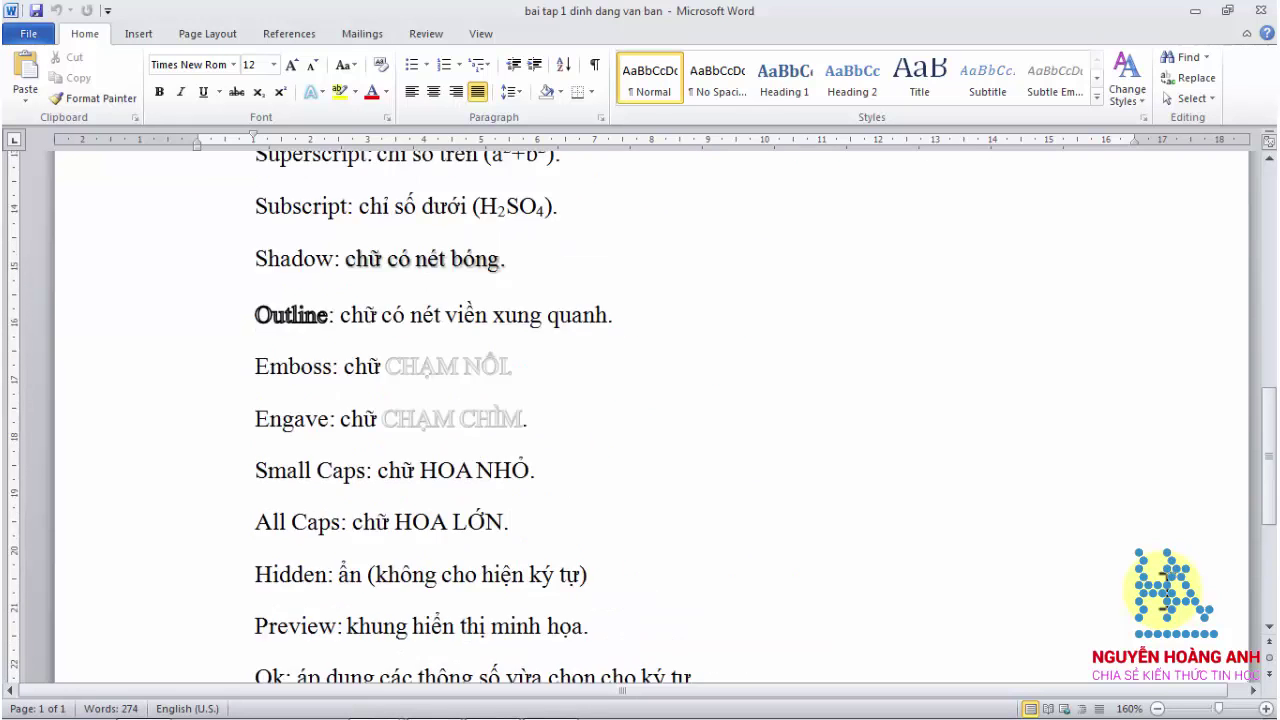
{"action": "scroll", "coordinate": [1165, 590], "scroll_direction": "up", "scroll_amount": 3}
{"action": "scroll", "coordinate": [1165, 590], "scroll_direction": "up", "scroll_amount": 5}
{"action": "scroll", "coordinate": [1165, 590], "scroll_direction": "up", "scroll_amount": 3}
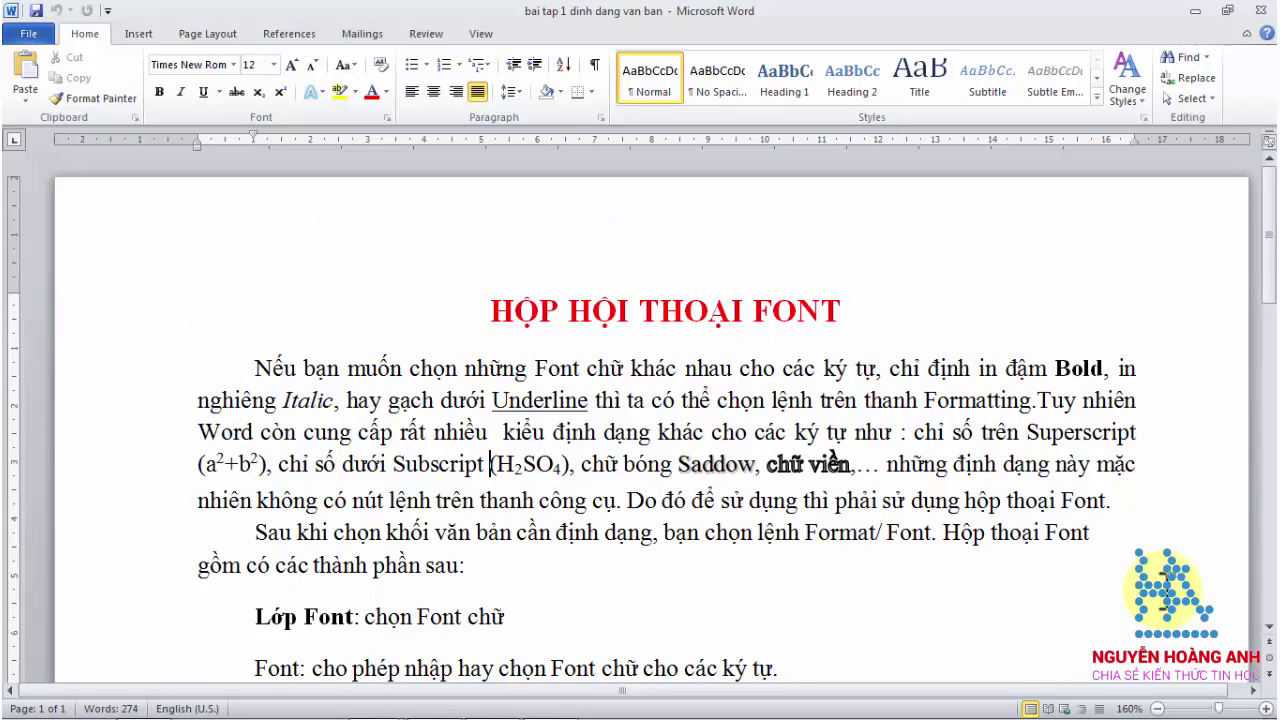
{"action": "scroll", "coordinate": [1165, 590], "scroll_direction": "down", "scroll_amount": 1}
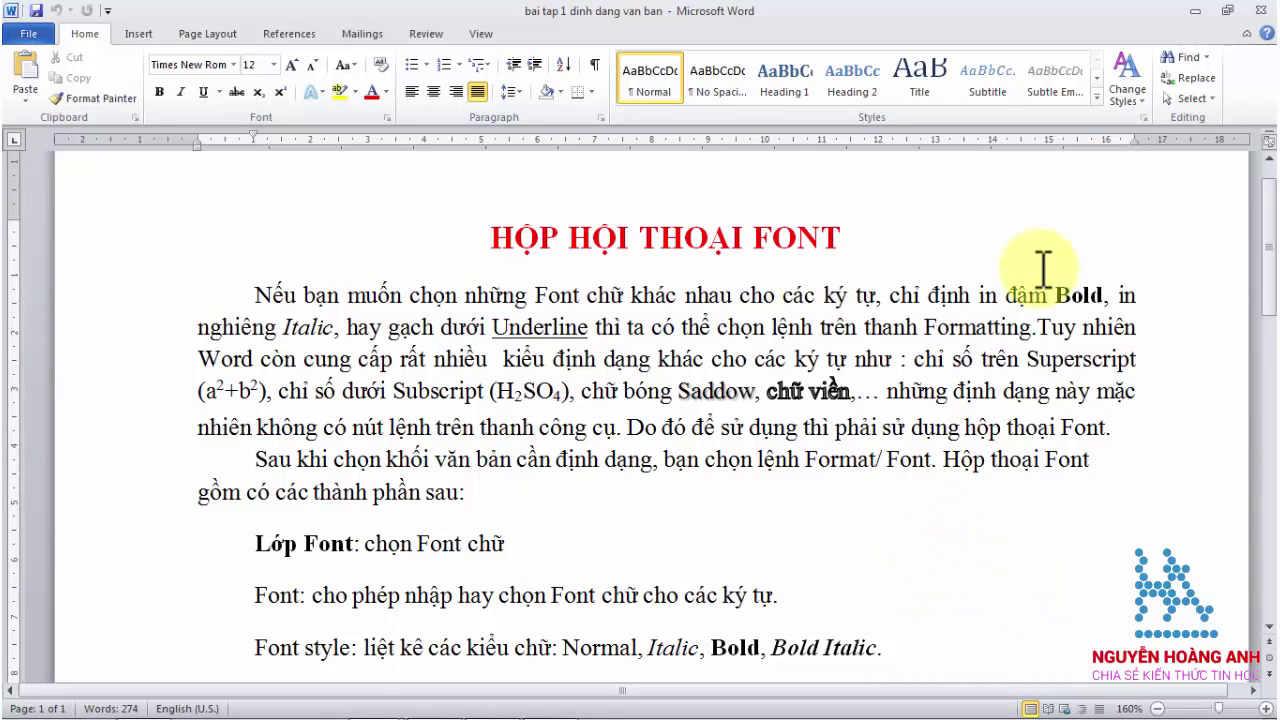
{"action": "left_click", "coordinate": [1194, 11]}
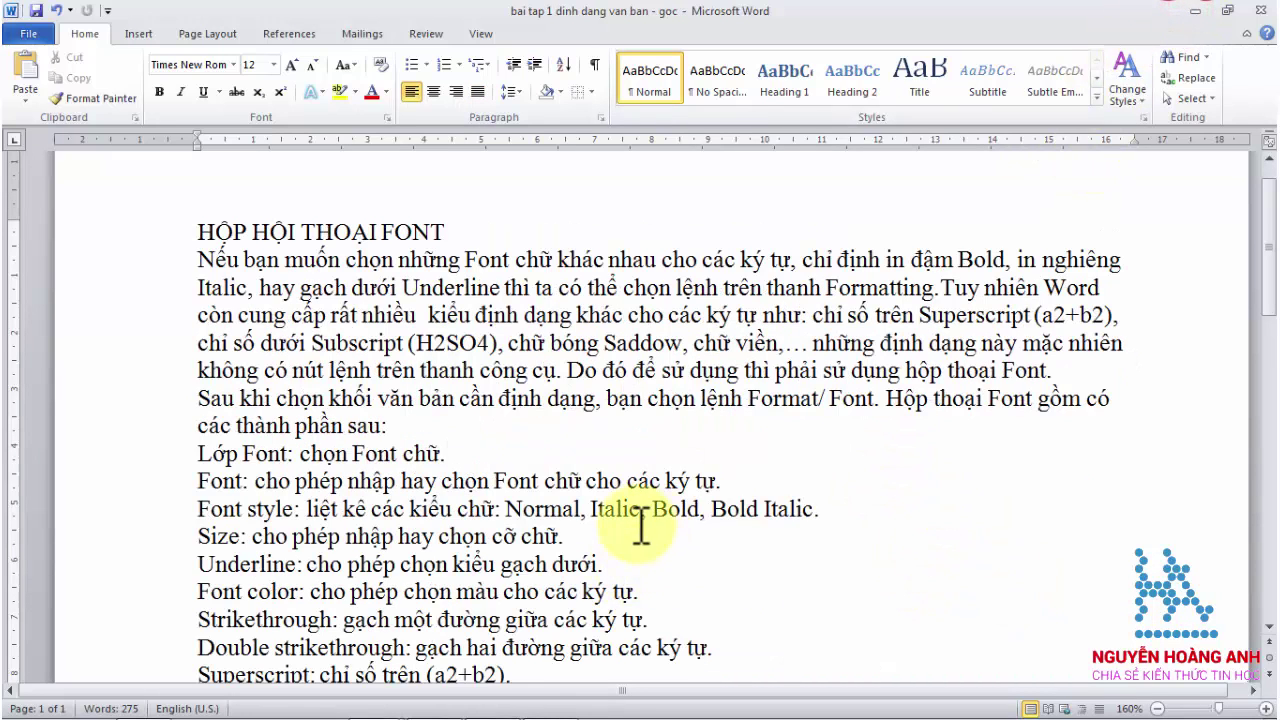
Step: Read through the plain 'goc' copy and place the cursor in its intro paragraph
{"action": "scroll", "coordinate": [130, 510], "scroll_direction": "up", "scroll_amount": 1}
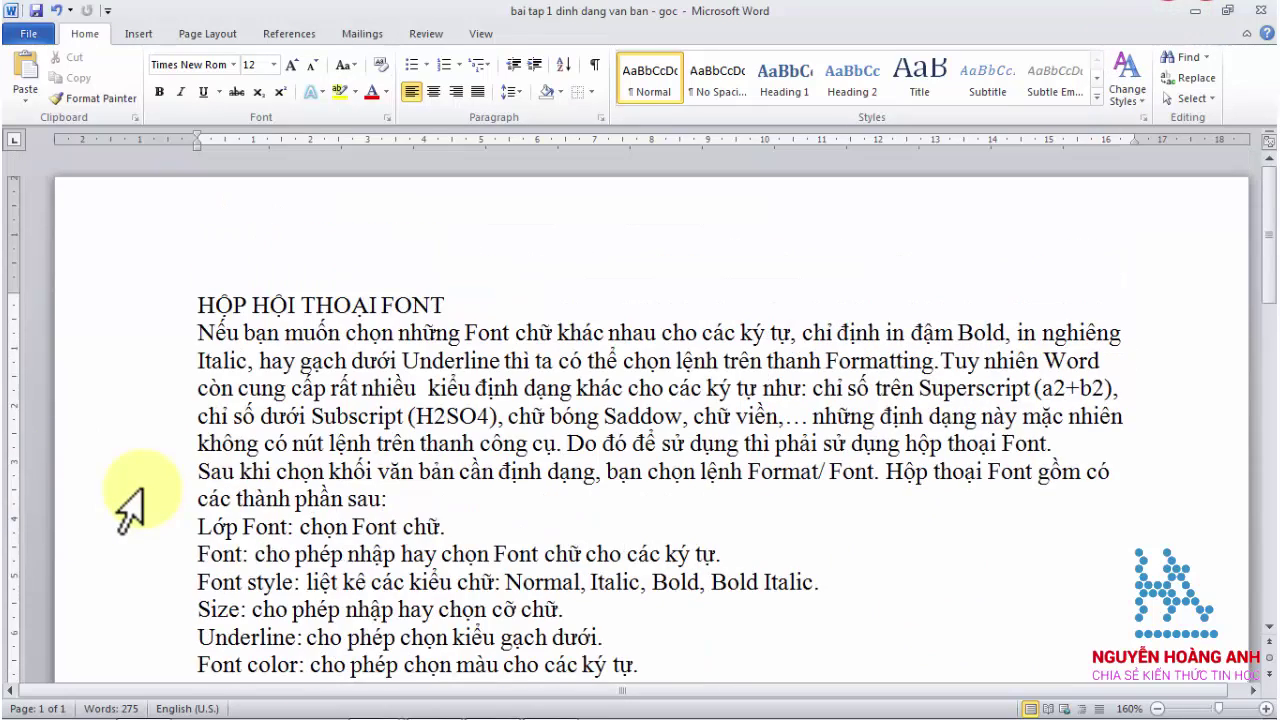
{"action": "scroll", "coordinate": [128, 492], "scroll_direction": "down", "scroll_amount": 2}
{"action": "scroll", "coordinate": [128, 492], "scroll_direction": "up", "scroll_amount": 1}
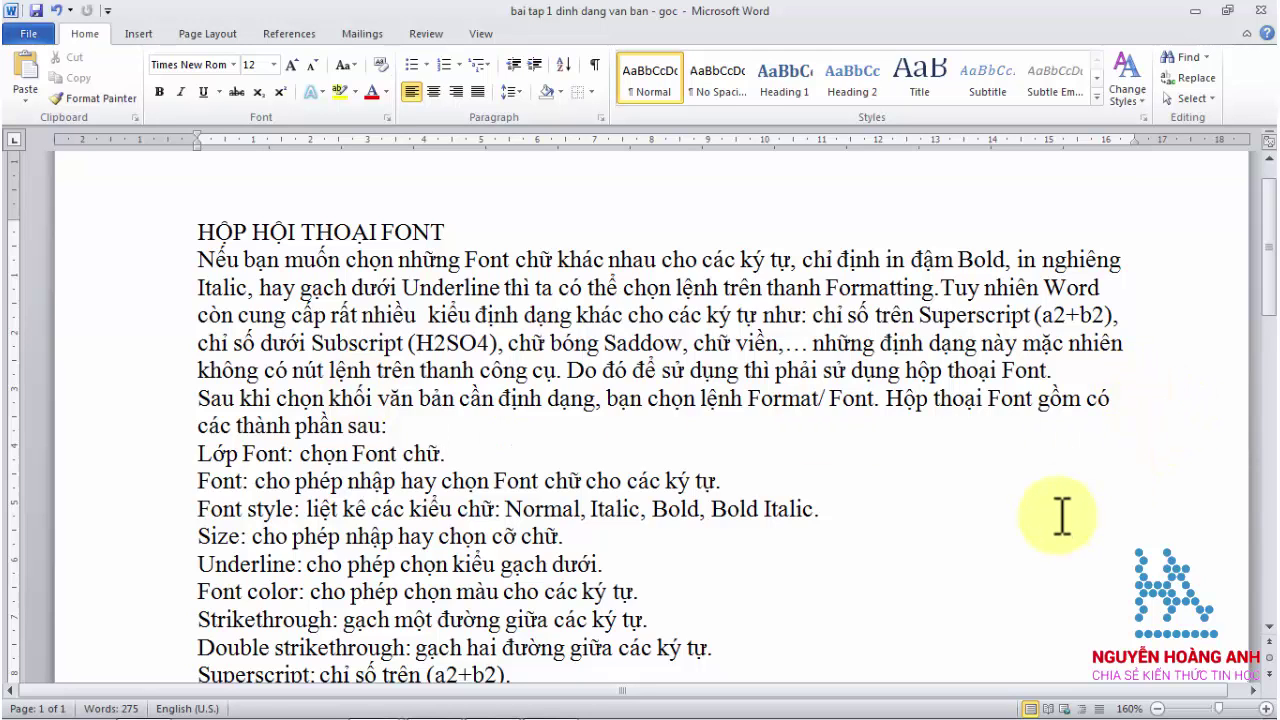
{"action": "scroll", "coordinate": [1061, 516], "scroll_direction": "down", "scroll_amount": 2}
{"action": "scroll", "coordinate": [1061, 516], "scroll_direction": "down", "scroll_amount": 3}
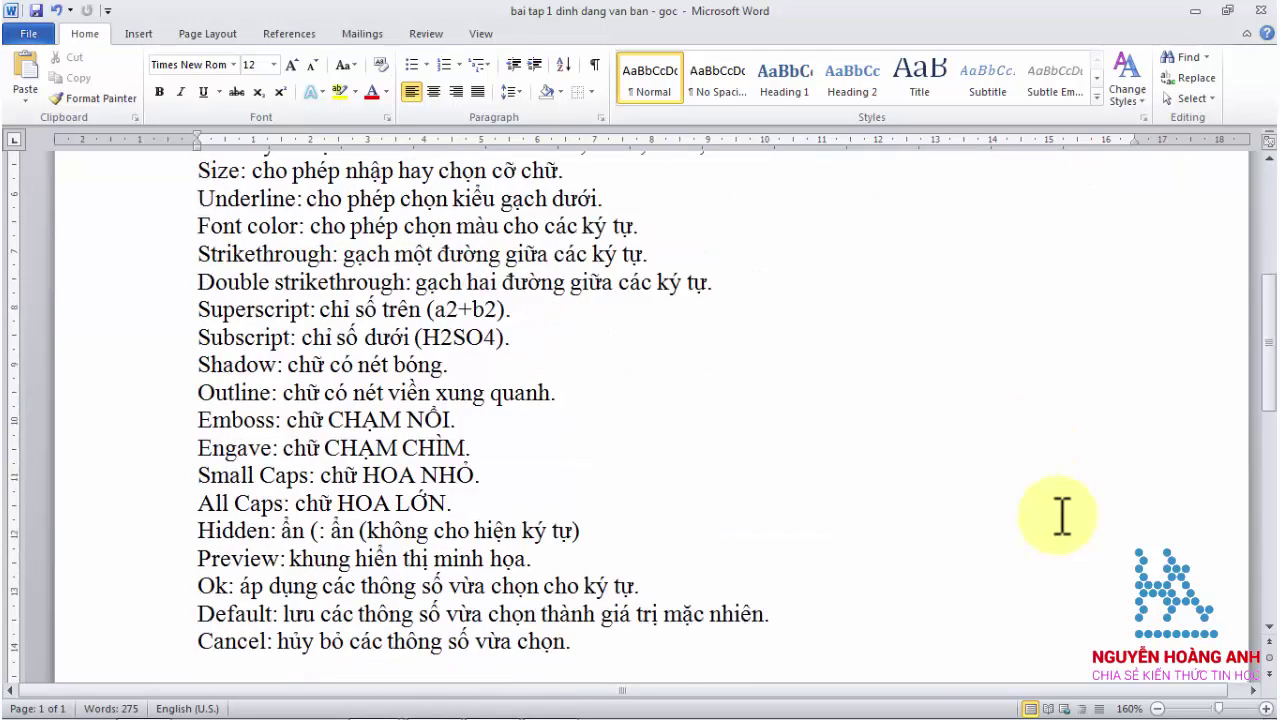
{"action": "scroll", "coordinate": [1061, 516], "scroll_direction": "down", "scroll_amount": 1}
{"action": "scroll", "coordinate": [1061, 516], "scroll_direction": "up", "scroll_amount": 1}
{"action": "scroll", "coordinate": [1061, 516], "scroll_direction": "up", "scroll_amount": 5}
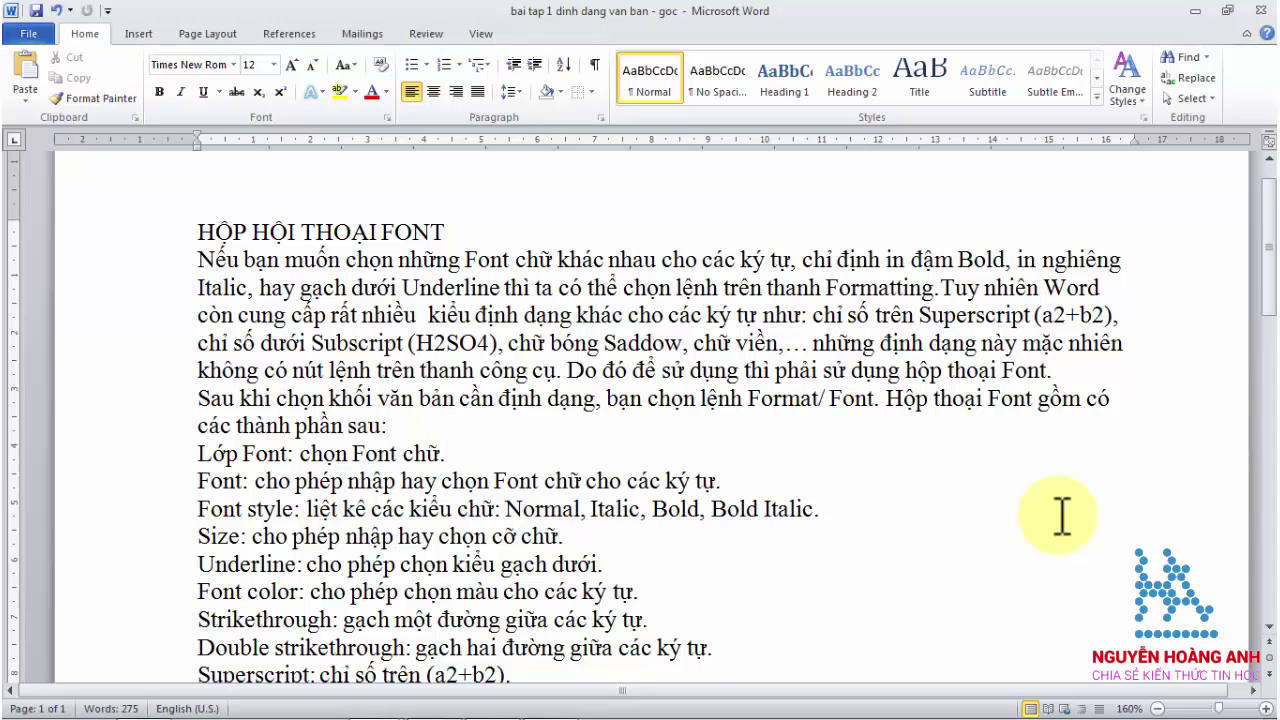
{"action": "scroll", "coordinate": [1061, 516], "scroll_direction": "down", "scroll_amount": 4}
{"action": "scroll", "coordinate": [1061, 516], "scroll_direction": "down", "scroll_amount": 1}
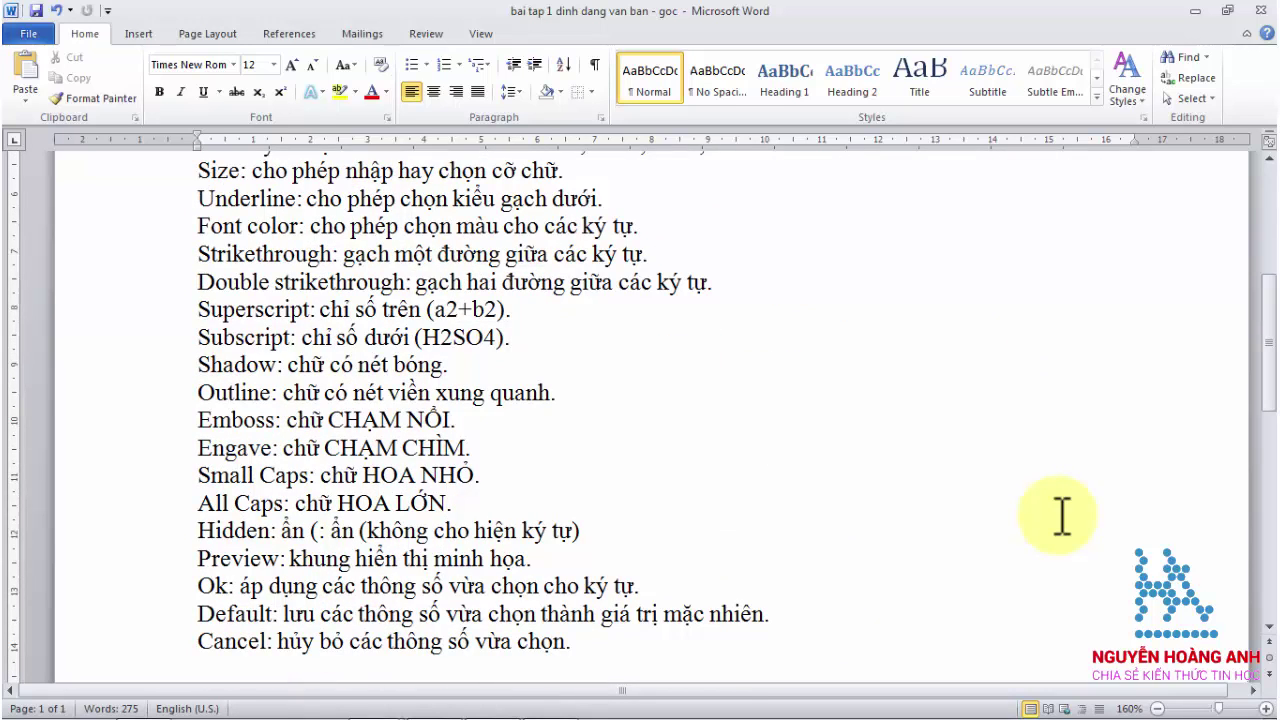
{"action": "scroll", "coordinate": [1061, 516], "scroll_direction": "up", "scroll_amount": 6}
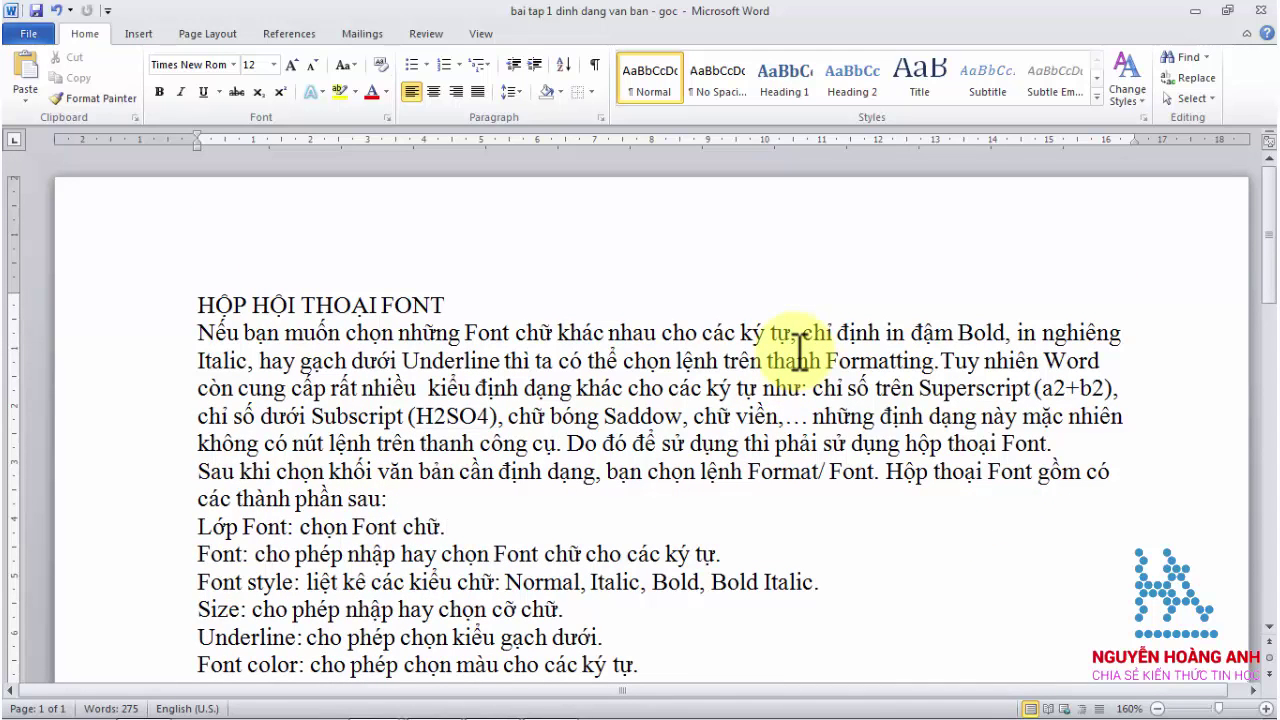
{"action": "left_click", "coordinate": [688, 421]}
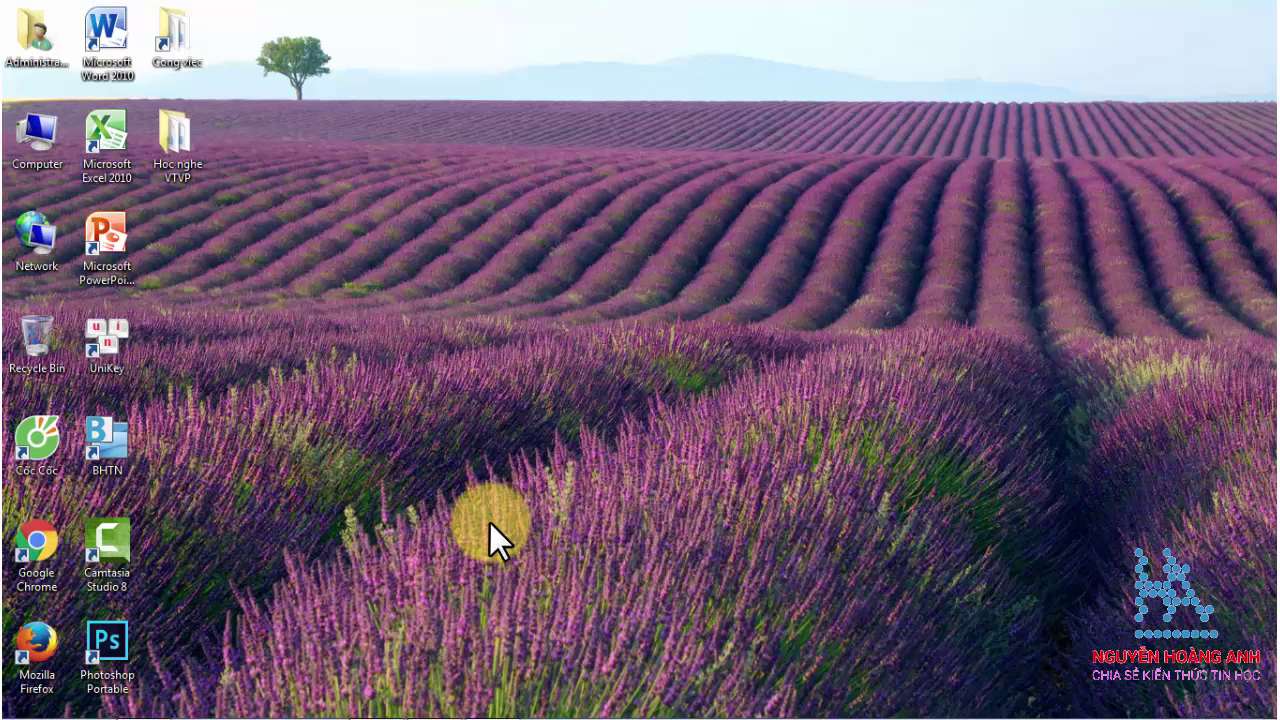
{"action": "double_click", "coordinate": [115, 350]}
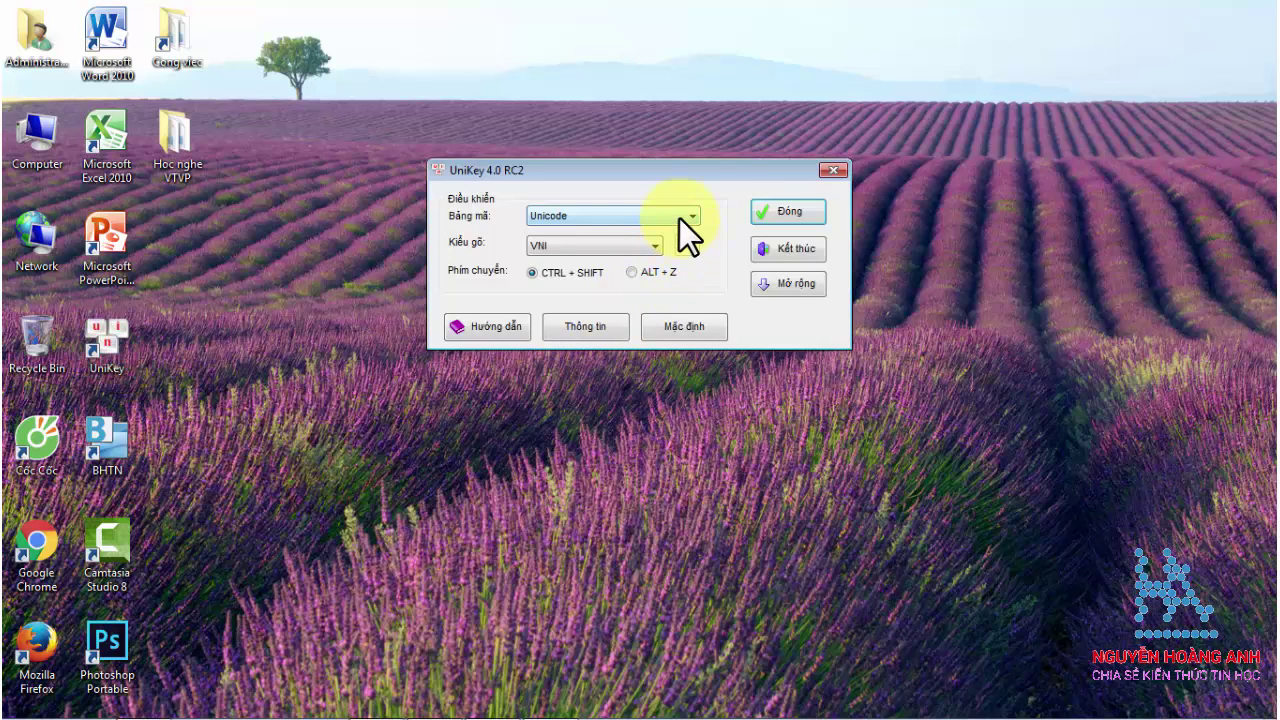
{"action": "left_click", "coordinate": [679, 216]}
{"action": "left_click", "coordinate": [563, 233]}
{"action": "left_click", "coordinate": [627, 247]}
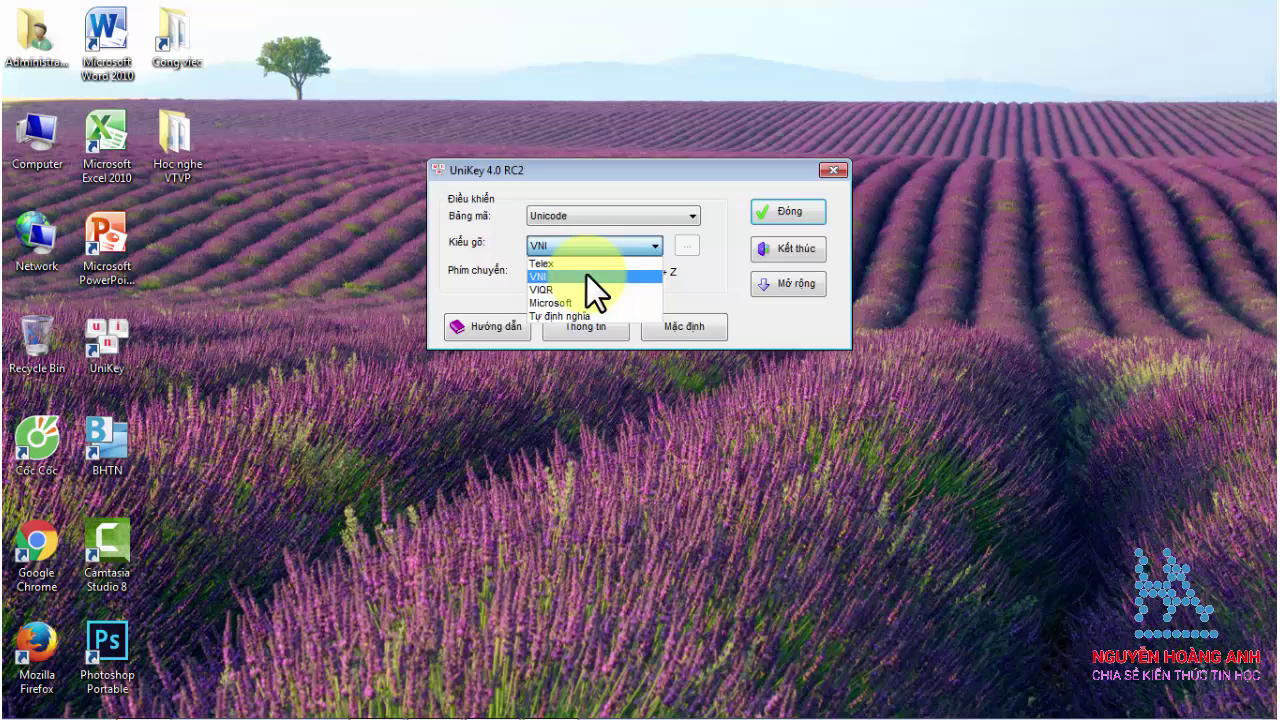
{"action": "left_click", "coordinate": [585, 277]}
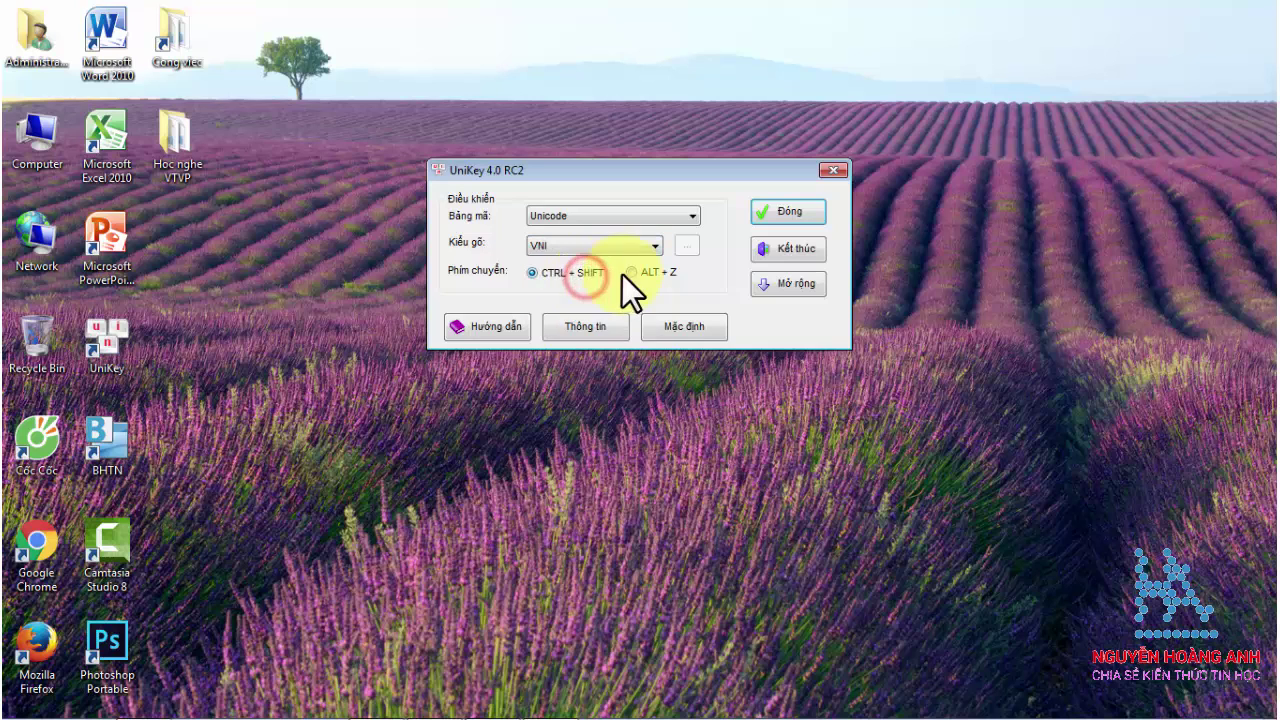
{"action": "left_click", "coordinate": [765, 218]}
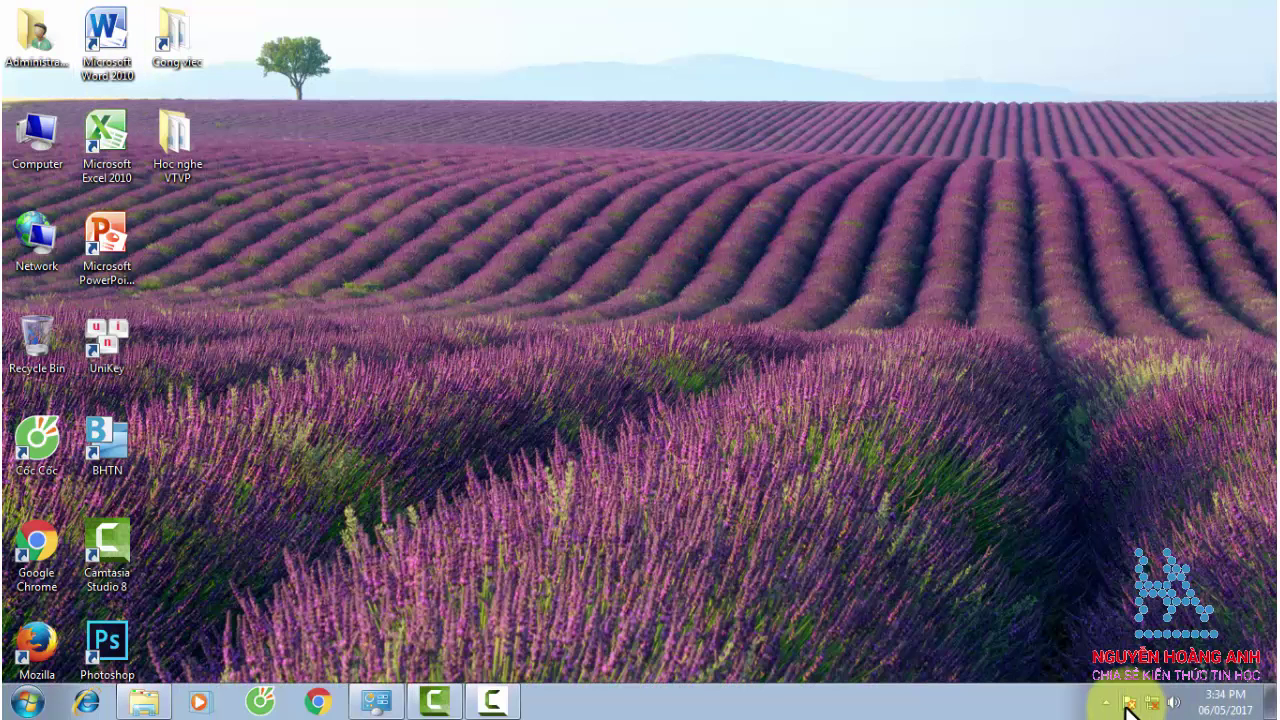
{"action": "left_click", "coordinate": [1107, 699]}
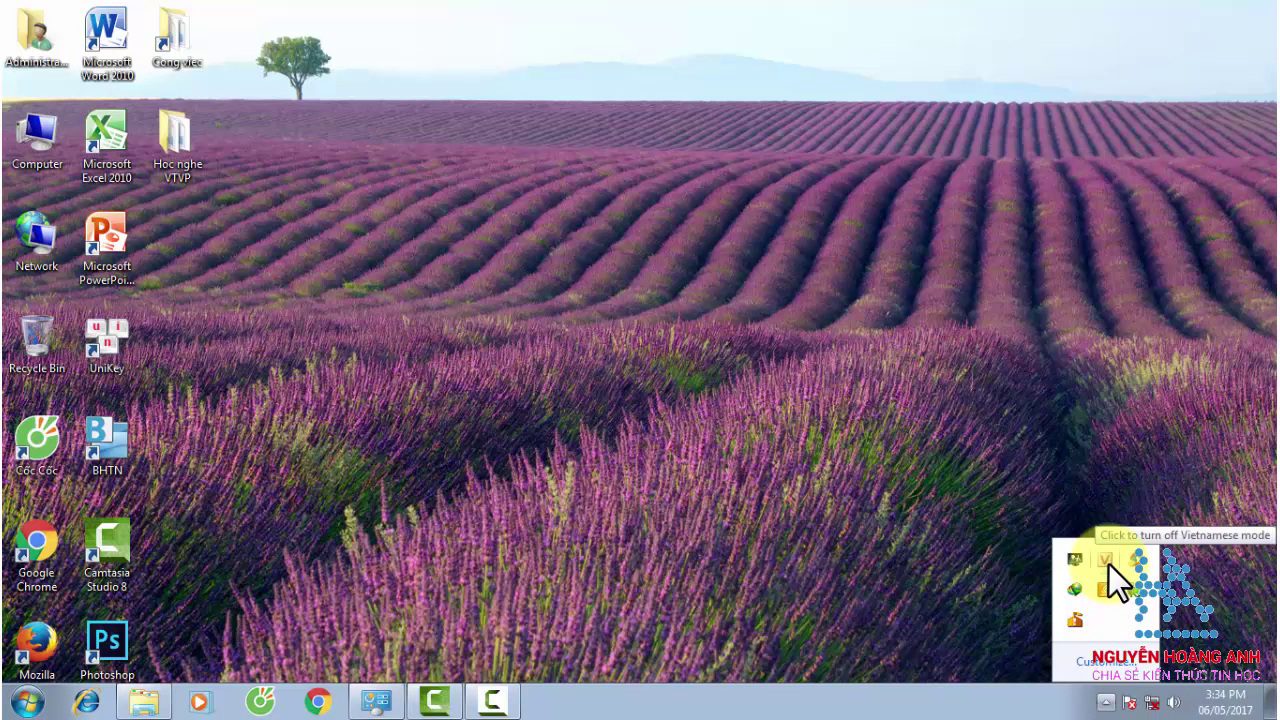
{"action": "left_click", "coordinate": [375, 314]}
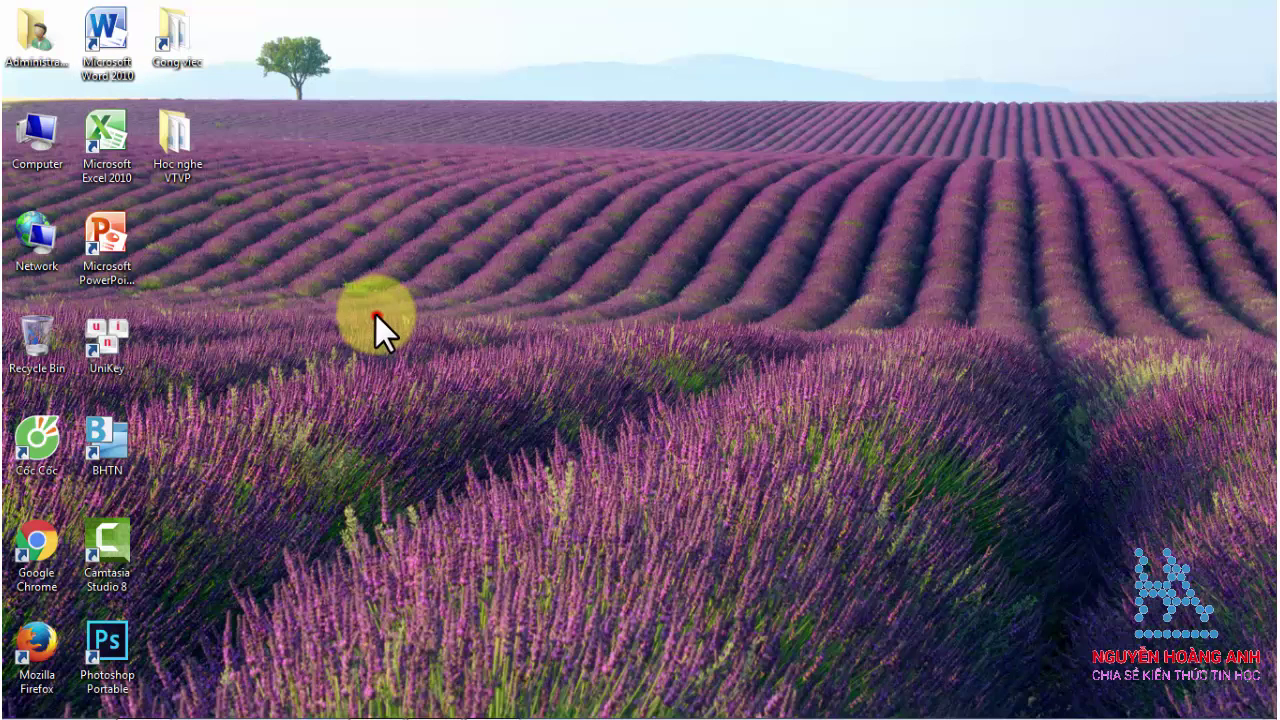
Step: Start a blank Word document and set Times New Roman 14 pt as the default for all documents
{"action": "double_click", "coordinate": [112, 68]}
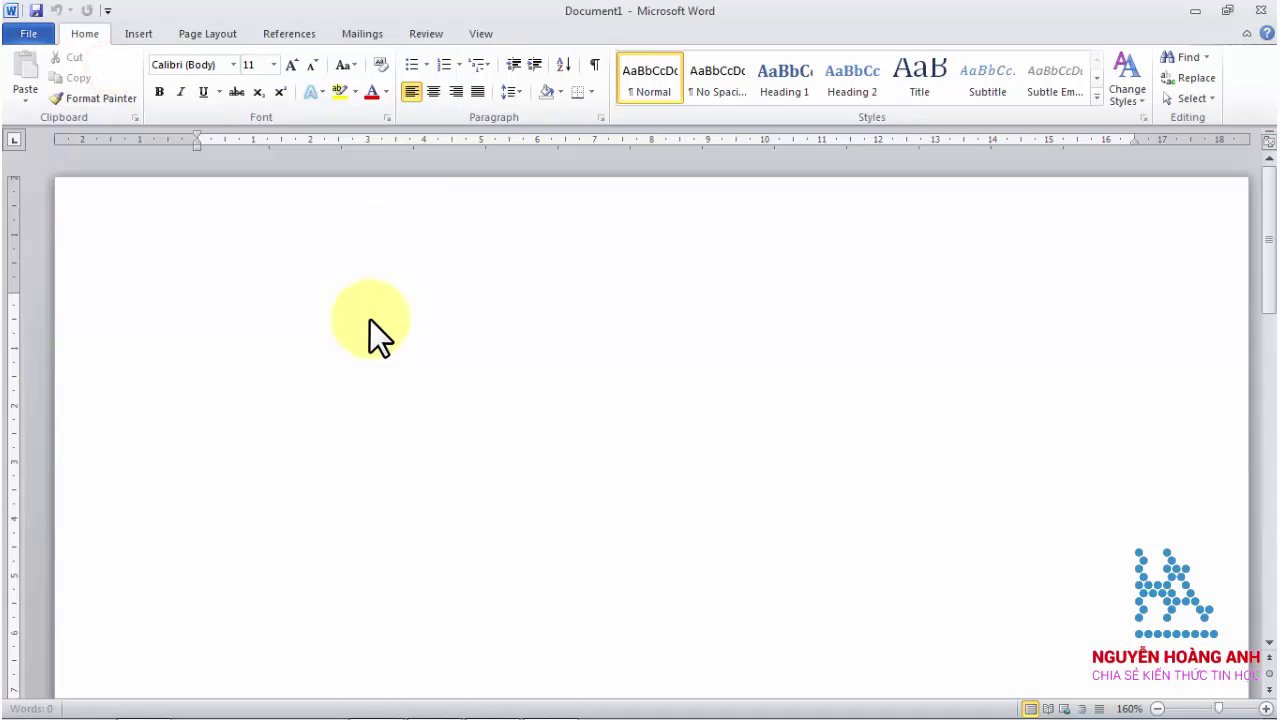
{"action": "left_click", "coordinate": [187, 327]}
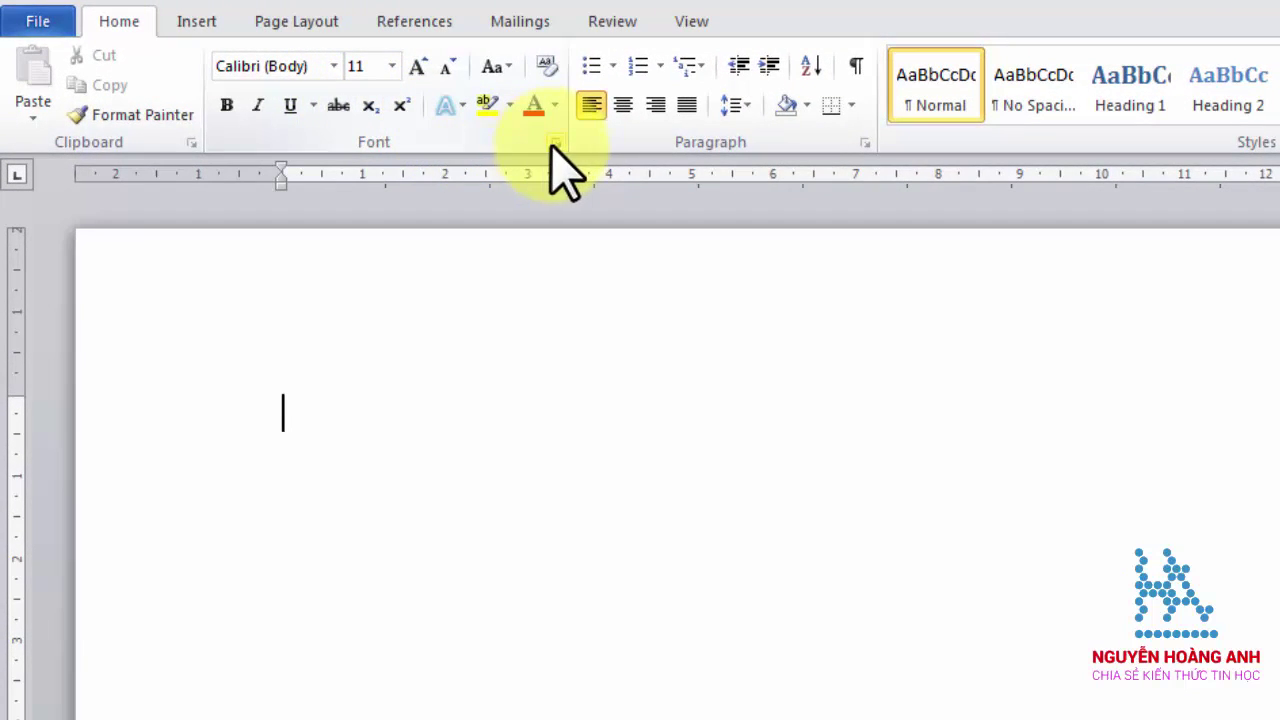
{"action": "left_click", "coordinate": [553, 143]}
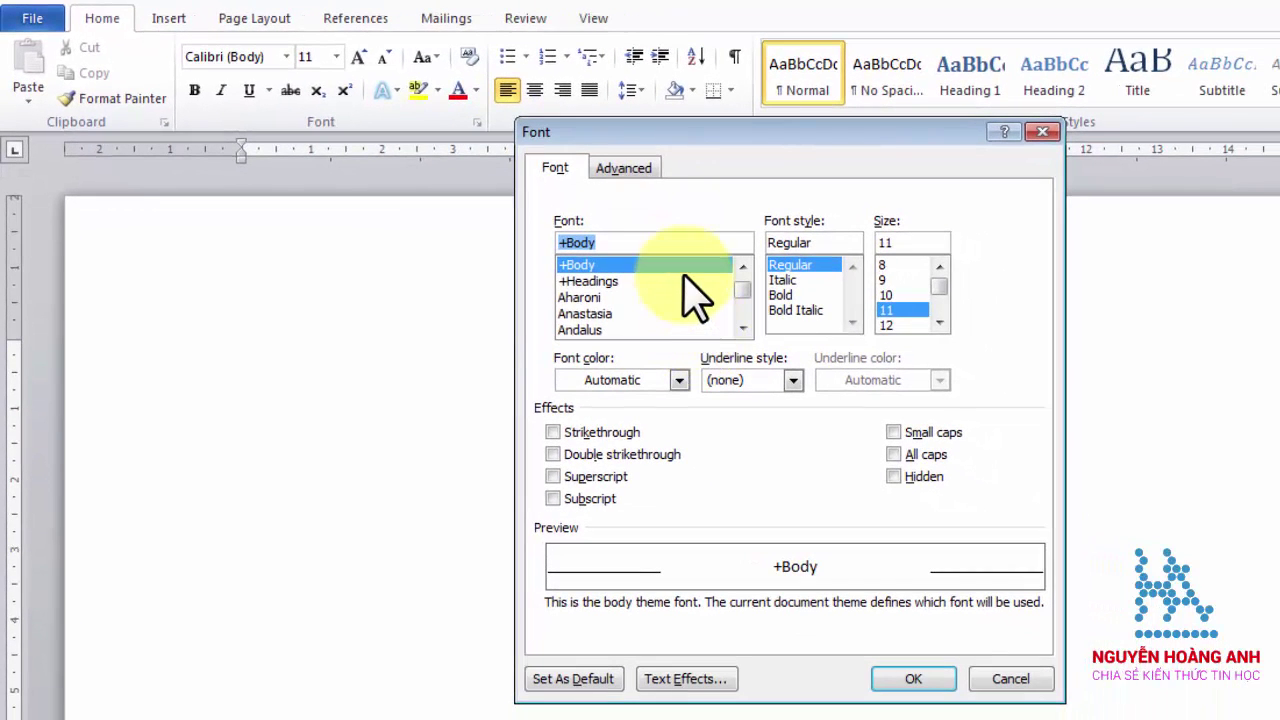
{"action": "type", "text": "tim"}
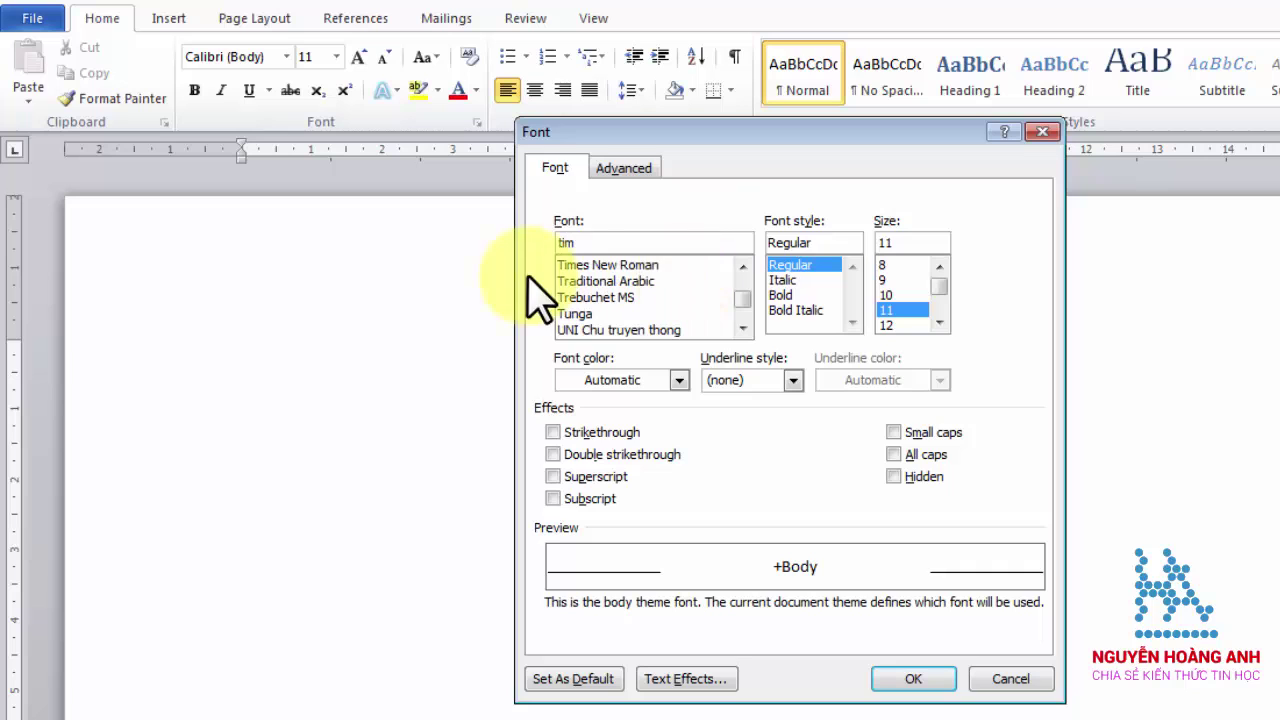
{"action": "left_click", "coordinate": [700, 264]}
{"action": "left_click", "coordinate": [939, 322]}
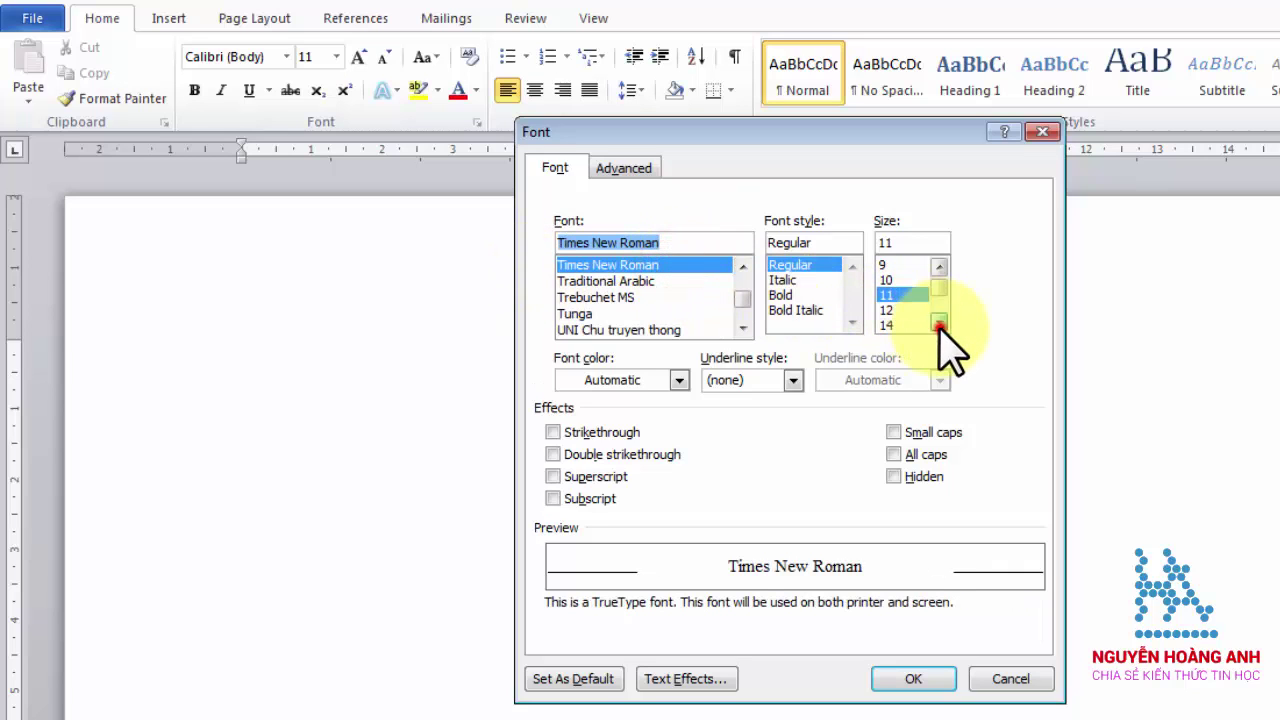
{"action": "left_click", "coordinate": [939, 322]}
{"action": "left_click", "coordinate": [893, 311]}
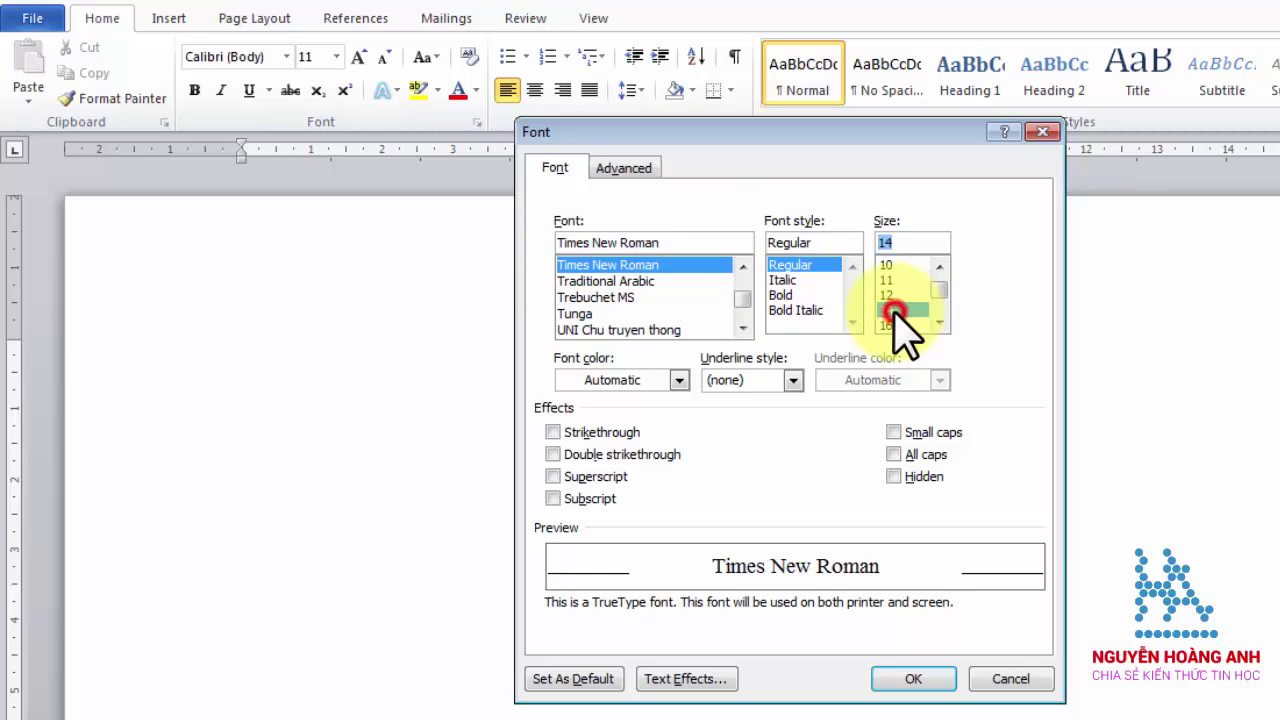
{"action": "left_click", "coordinate": [575, 680]}
{"action": "left_click", "coordinate": [706, 423]}
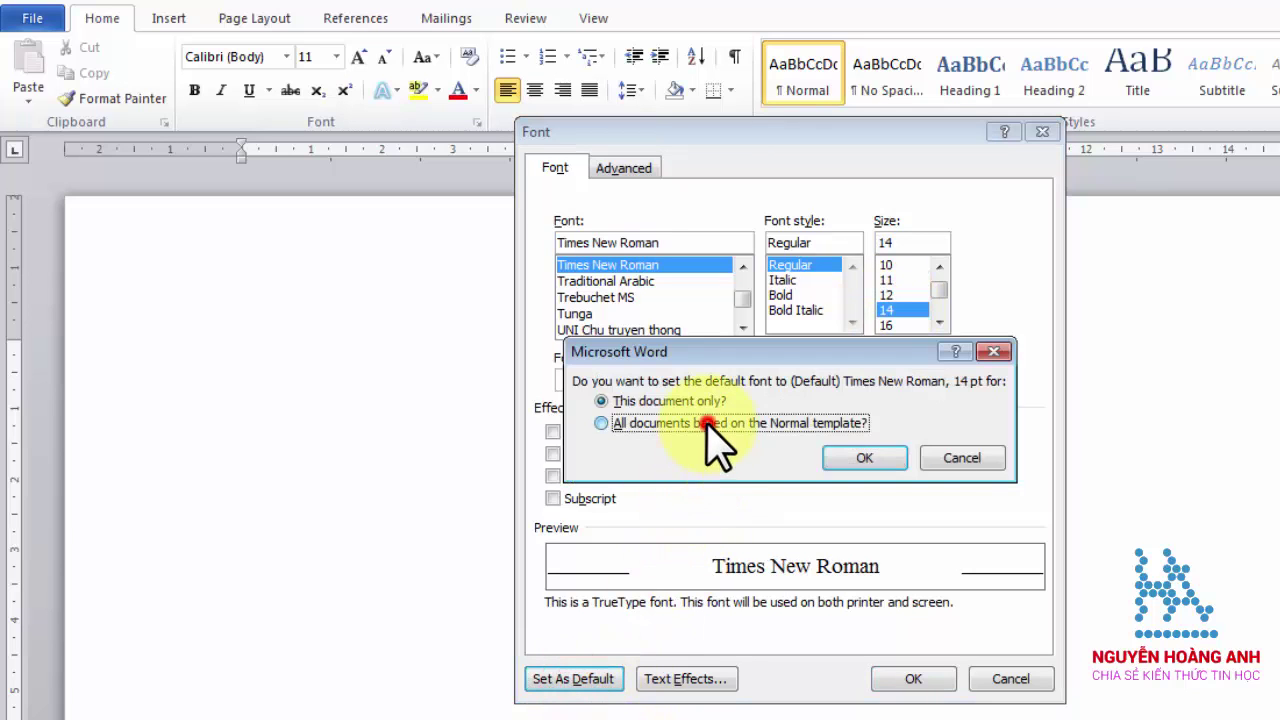
{"action": "left_click", "coordinate": [852, 458]}
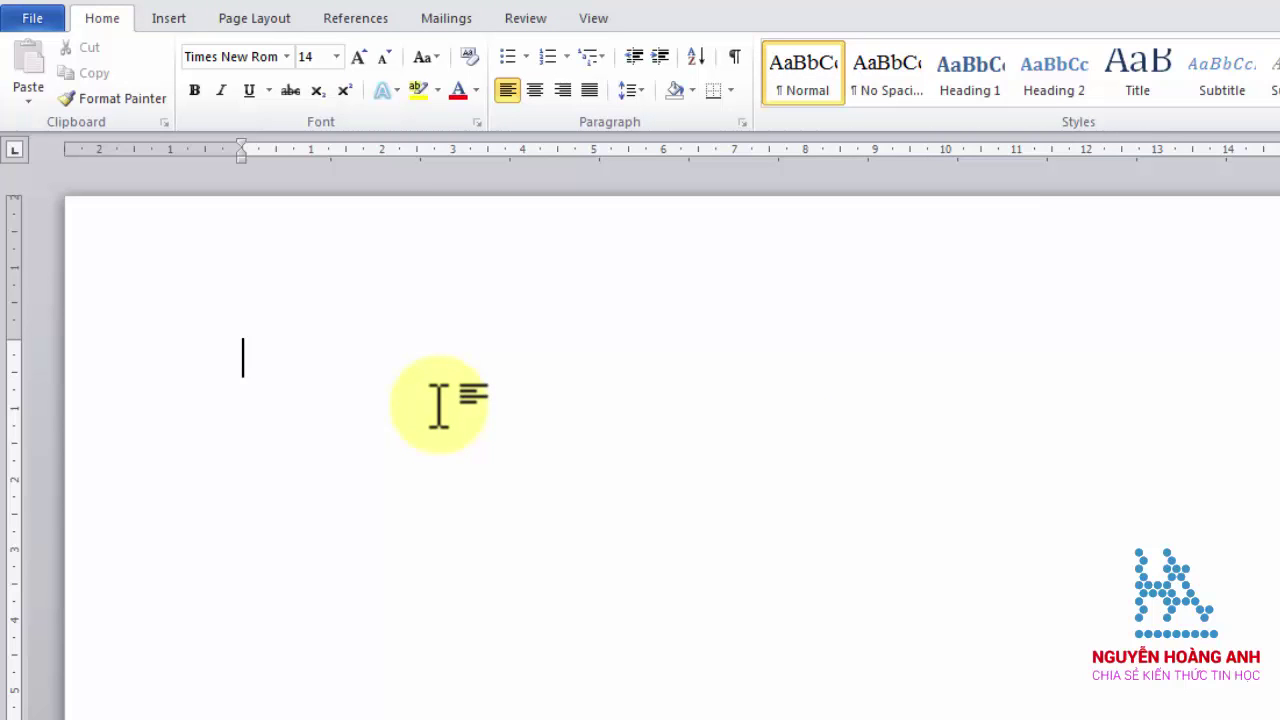
Step: Type the title 'HỘP HỘI THOẠI FONT' at the top of the blank page
{"action": "type", "text": "HỘP "}
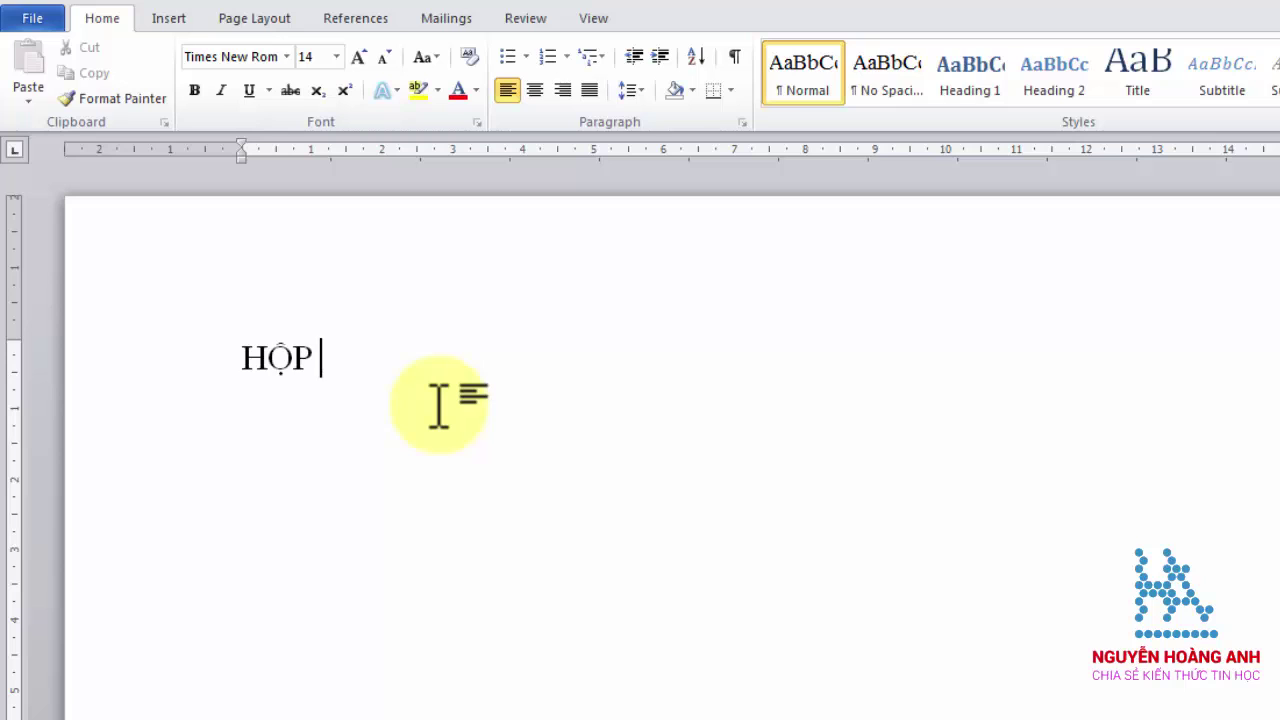
{"action": "type", "text": "HỘI THO"}
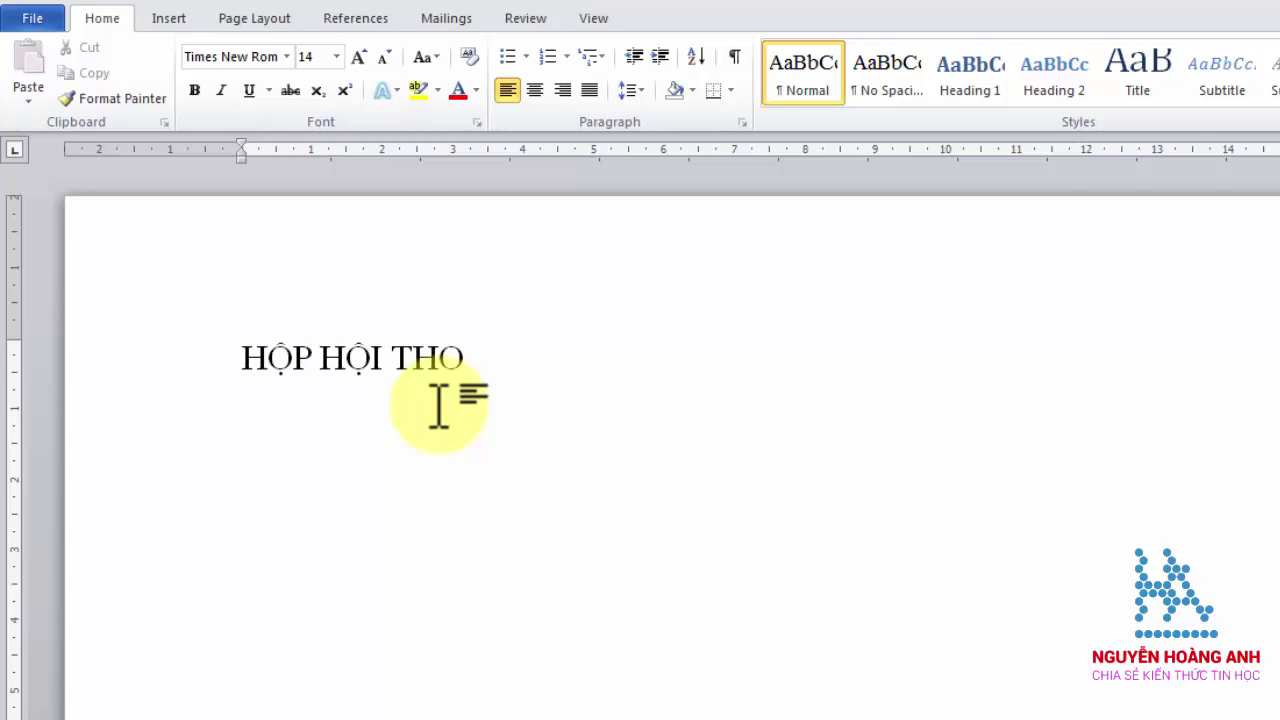
{"action": "type", "text": "OJI THOẠI F"}
{"action": "type", "text": "ONT"}
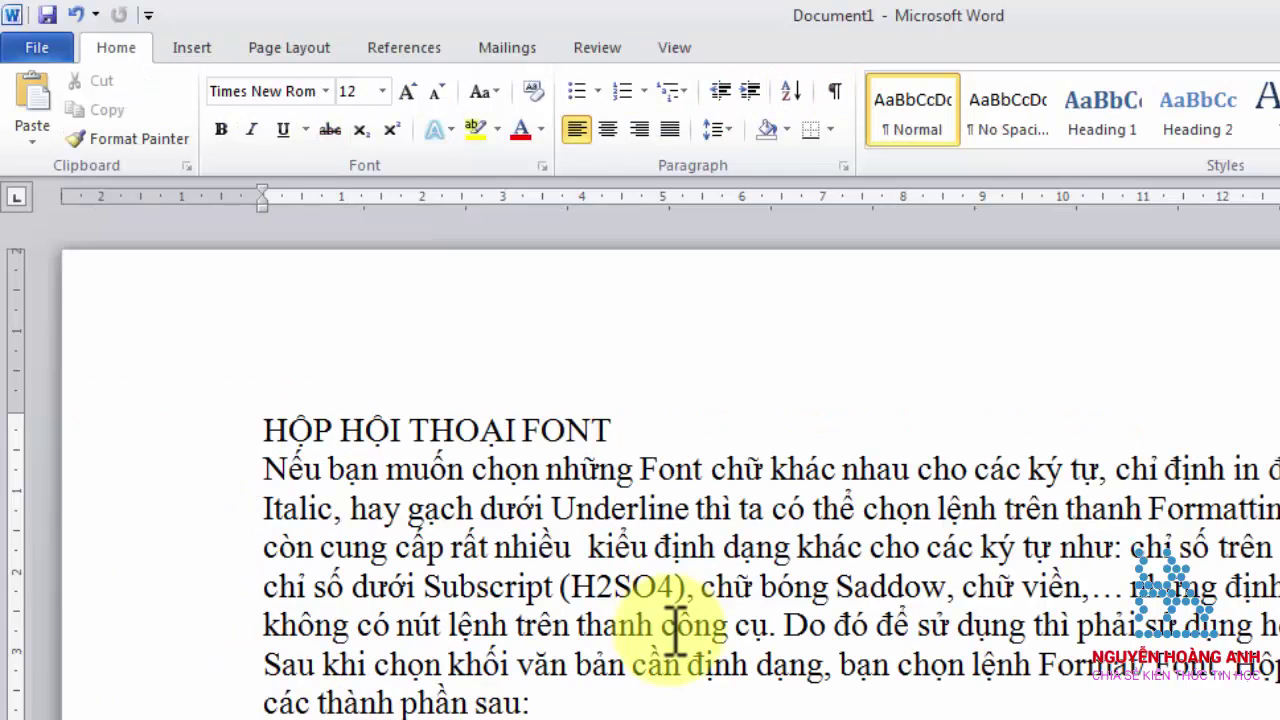
Step: Save the document as 'Bai tap 1' in Source (E:) > Hoang Anh > Bai tap Word
{"action": "left_click", "coordinate": [47, 14]}
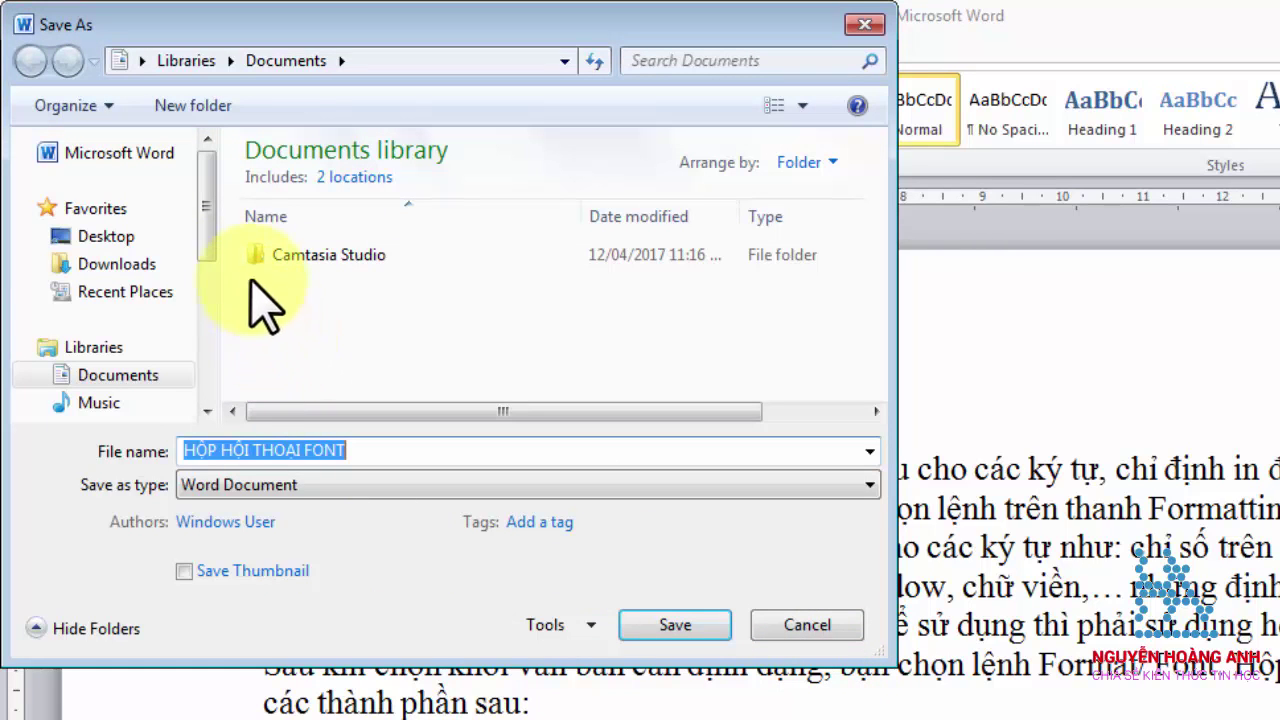
{"action": "left_click_drag", "start_coordinate": [210, 234], "coordinate": [208, 330]}
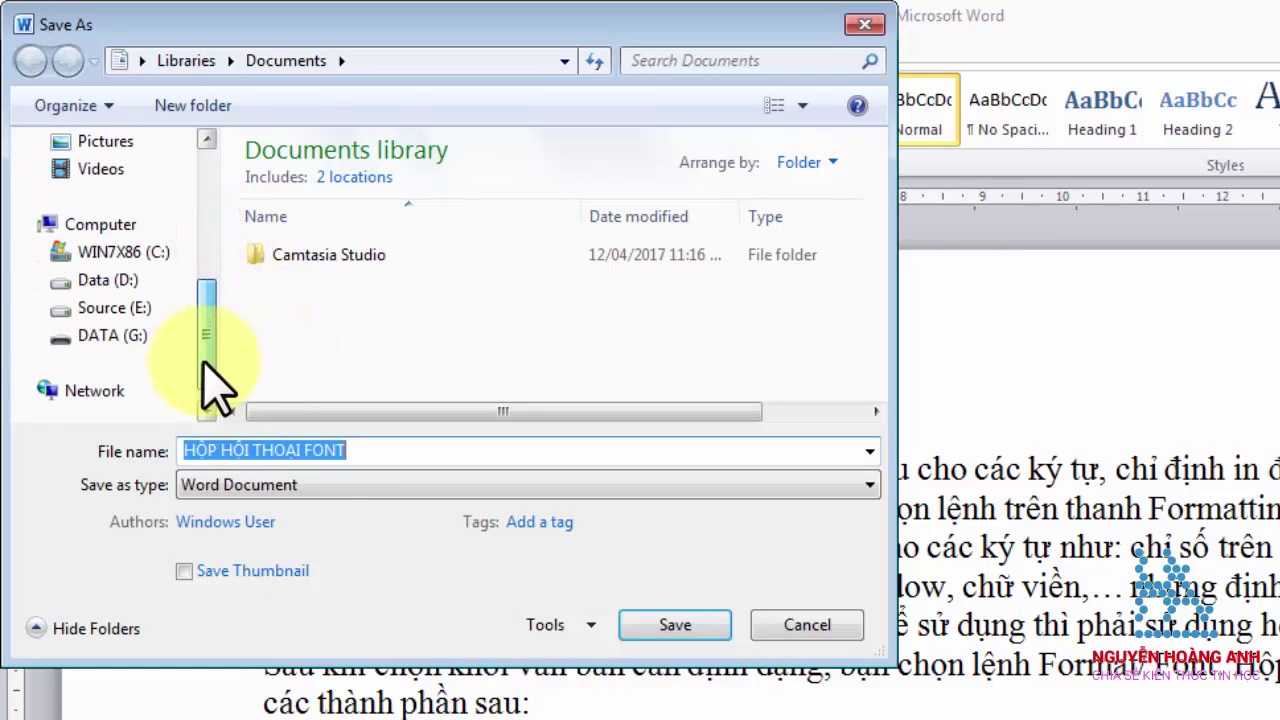
{"action": "left_click", "coordinate": [112, 310]}
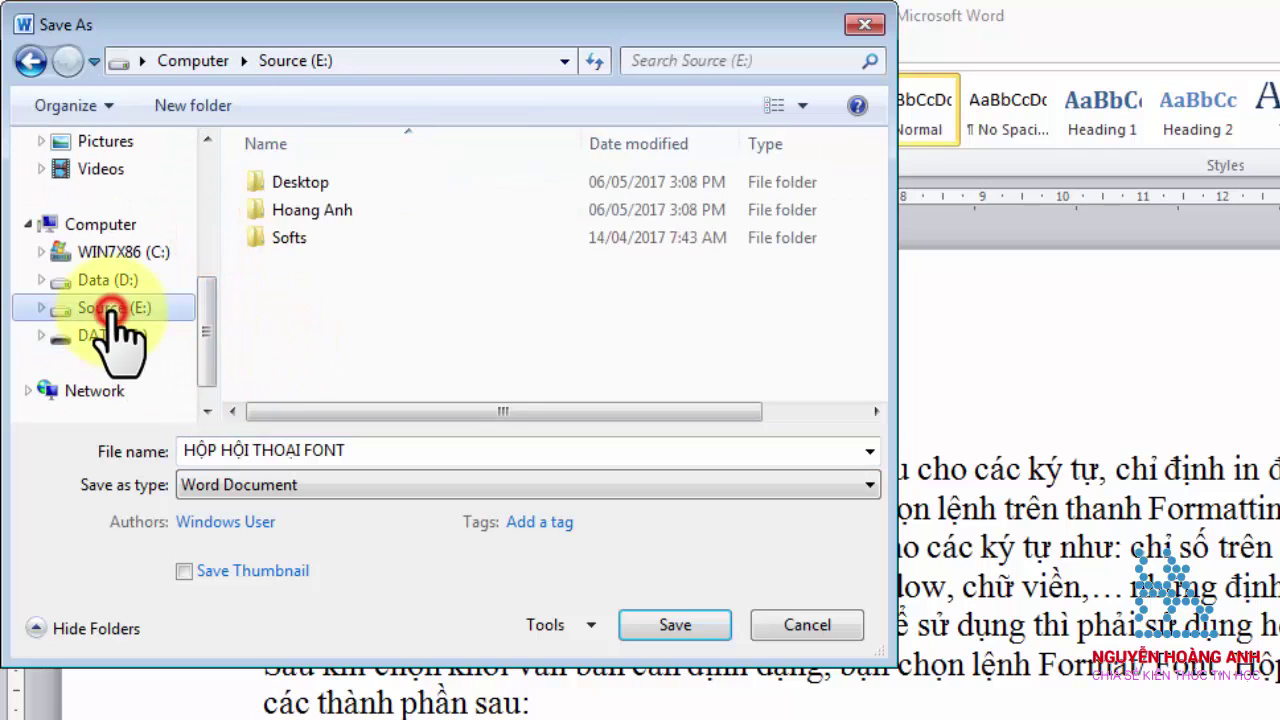
{"action": "double_click", "coordinate": [290, 210]}
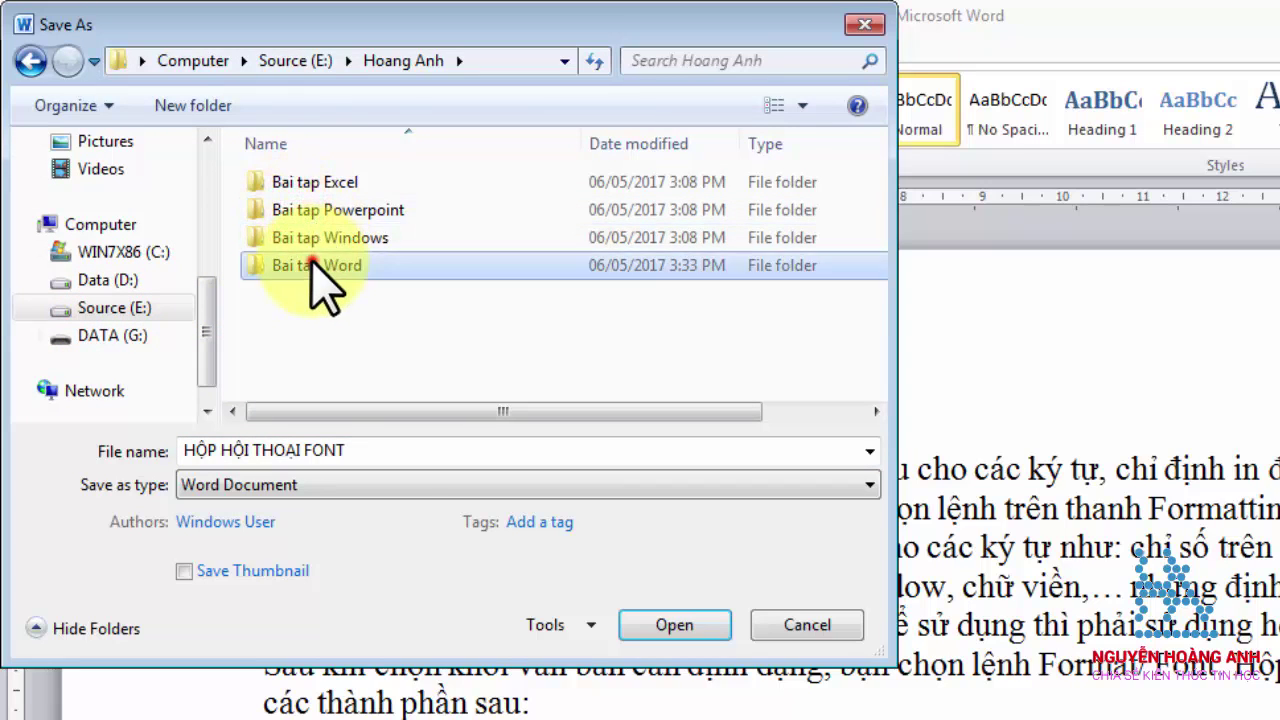
{"action": "double_click", "coordinate": [316, 265]}
{"action": "left_click", "coordinate": [350, 446]}
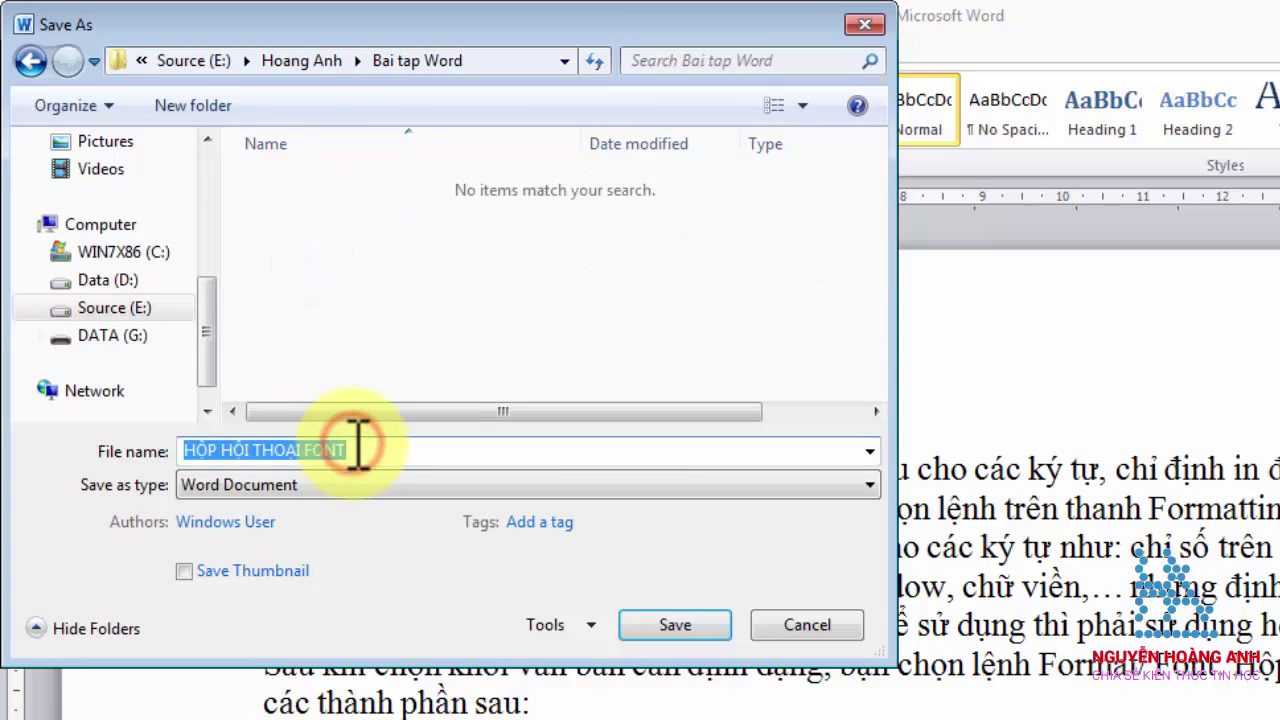
{"action": "type", "text": "Bai tap 1"}
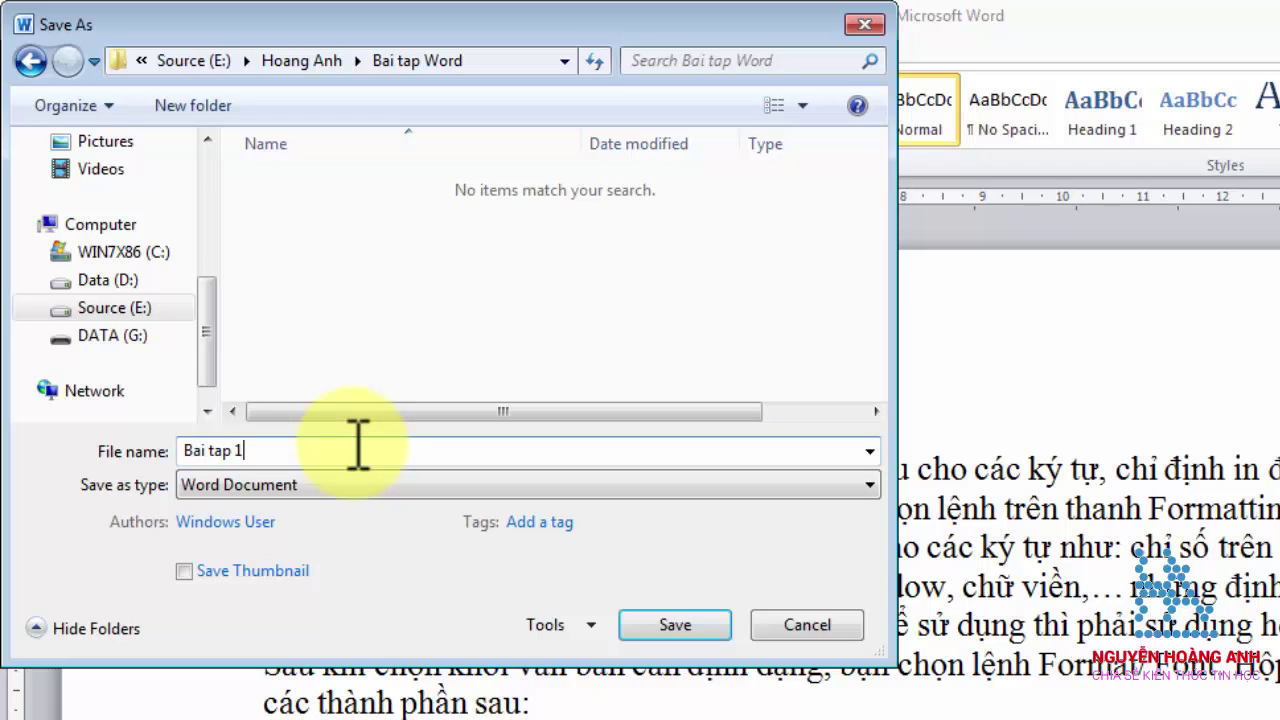
{"action": "left_click", "coordinate": [655, 622]}
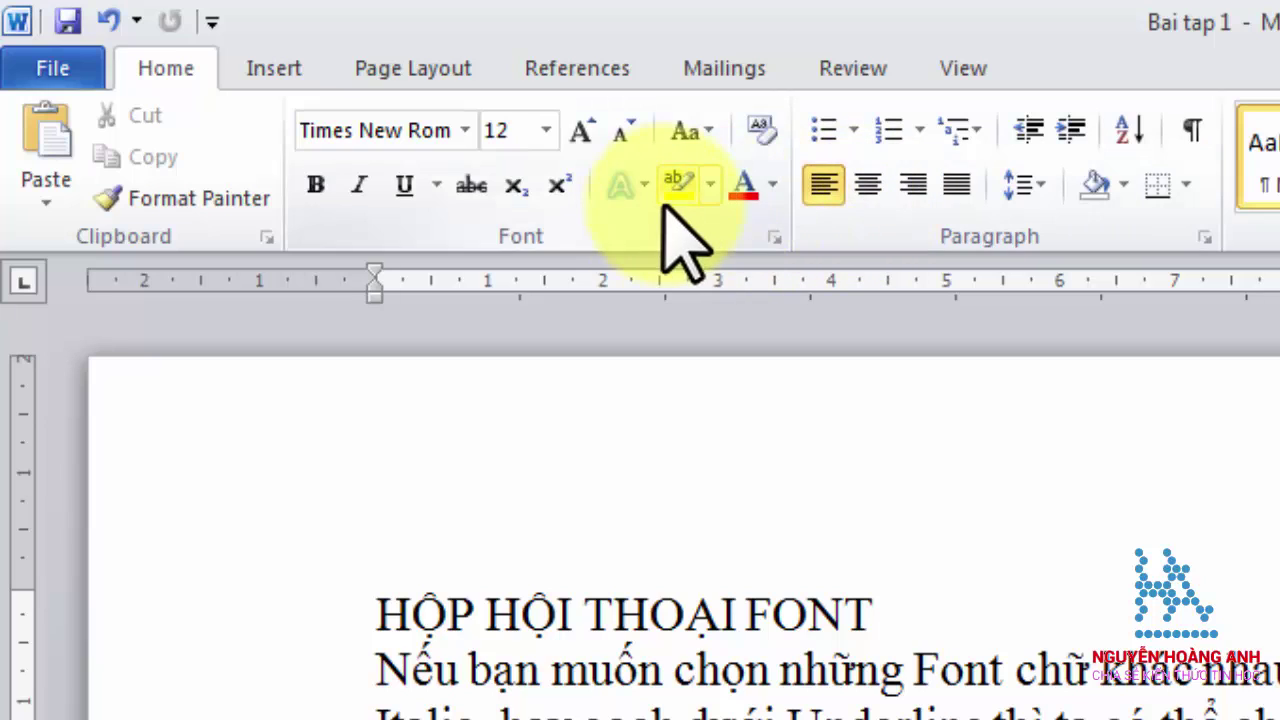
{"action": "left_click", "coordinate": [465, 130]}
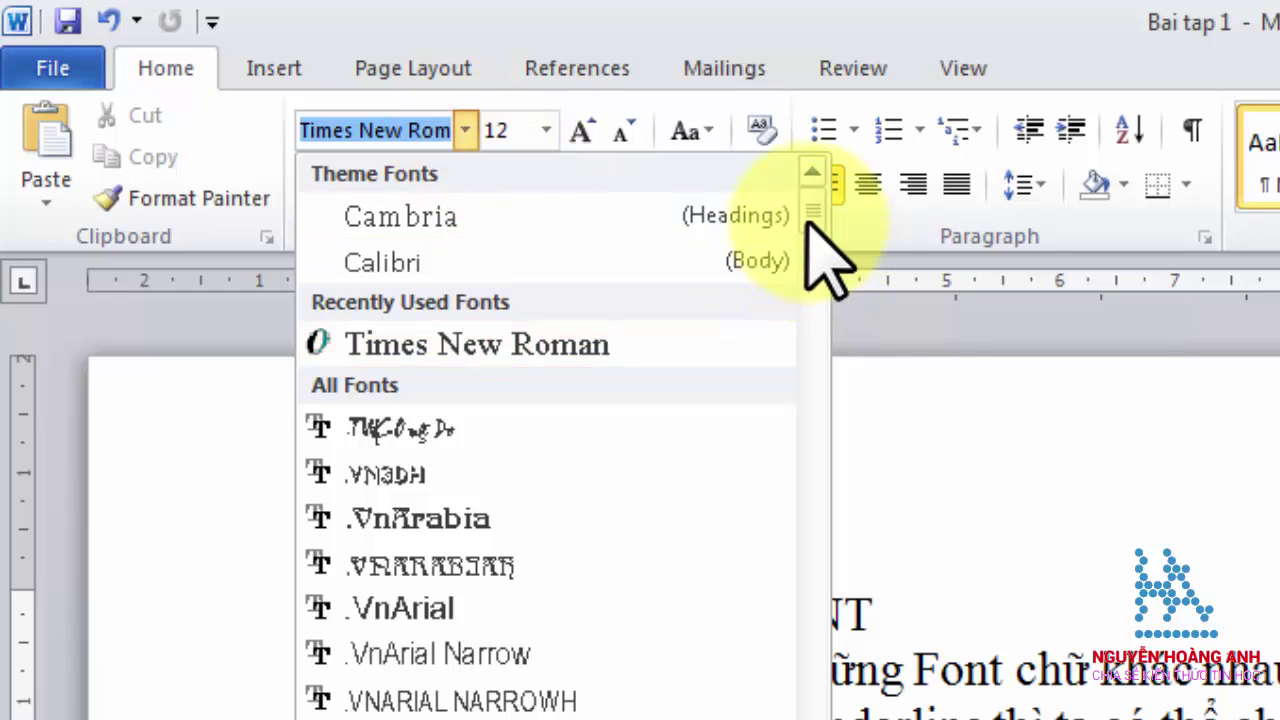
{"action": "left_click_drag", "start_coordinate": [810, 215], "coordinate": [810, 220]}
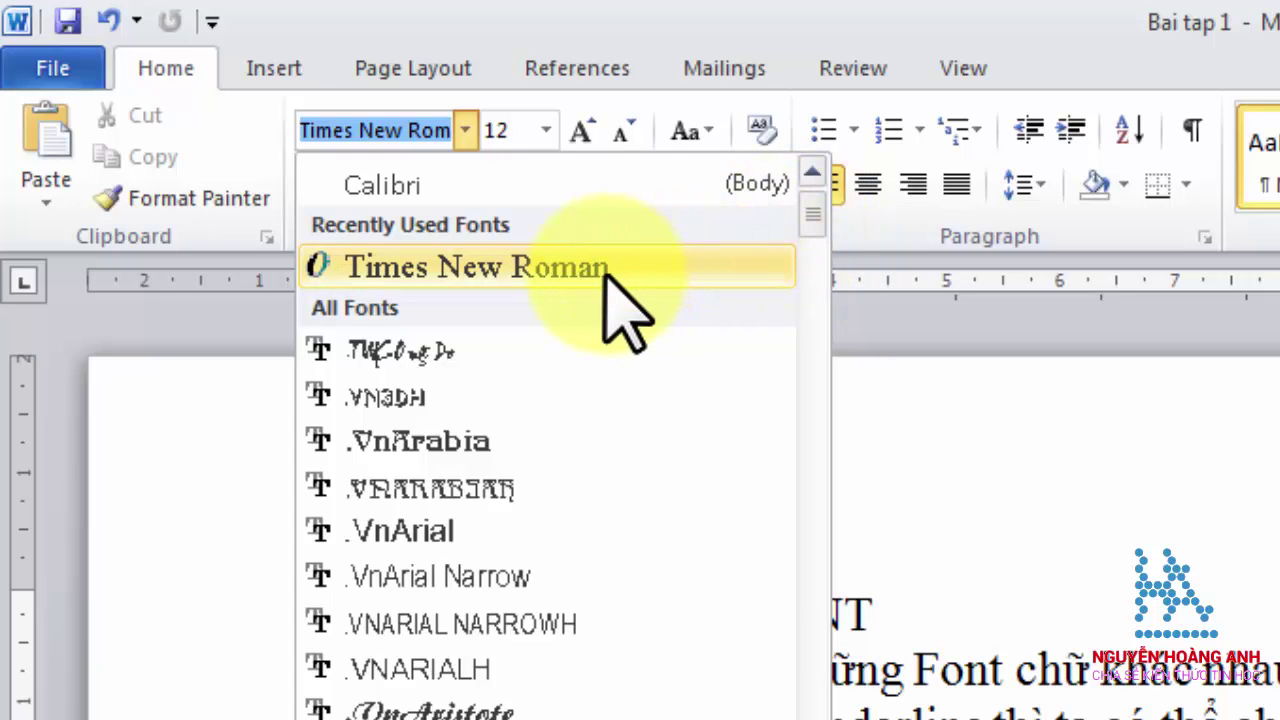
{"action": "mouse_move", "coordinate": [813, 220]}
{"action": "left_mouse_down"}
{"action": "mouse_move", "coordinate": [813, 322]}
{"action": "mouse_move", "coordinate": [848, 402]}
{"action": "mouse_move", "coordinate": [851, 343]}
{"action": "left_mouse_up"}
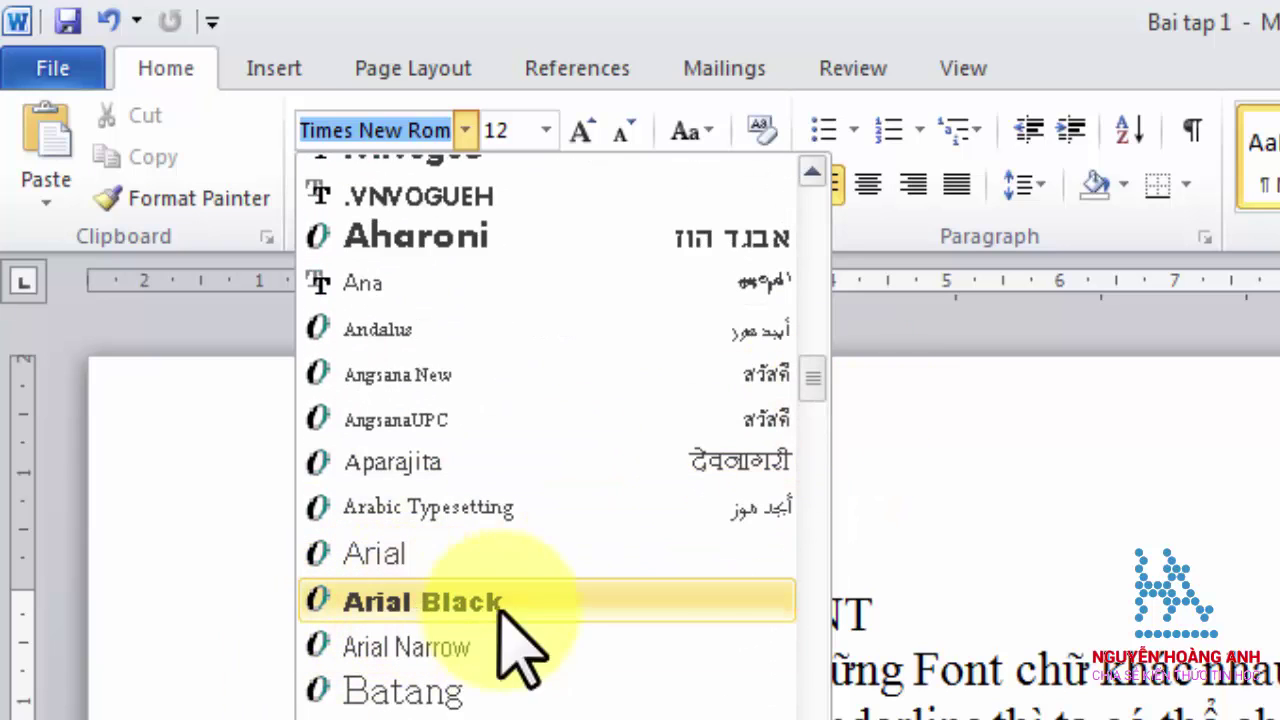
{"action": "left_click_drag", "start_coordinate": [820, 372], "coordinate": [822, 400]}
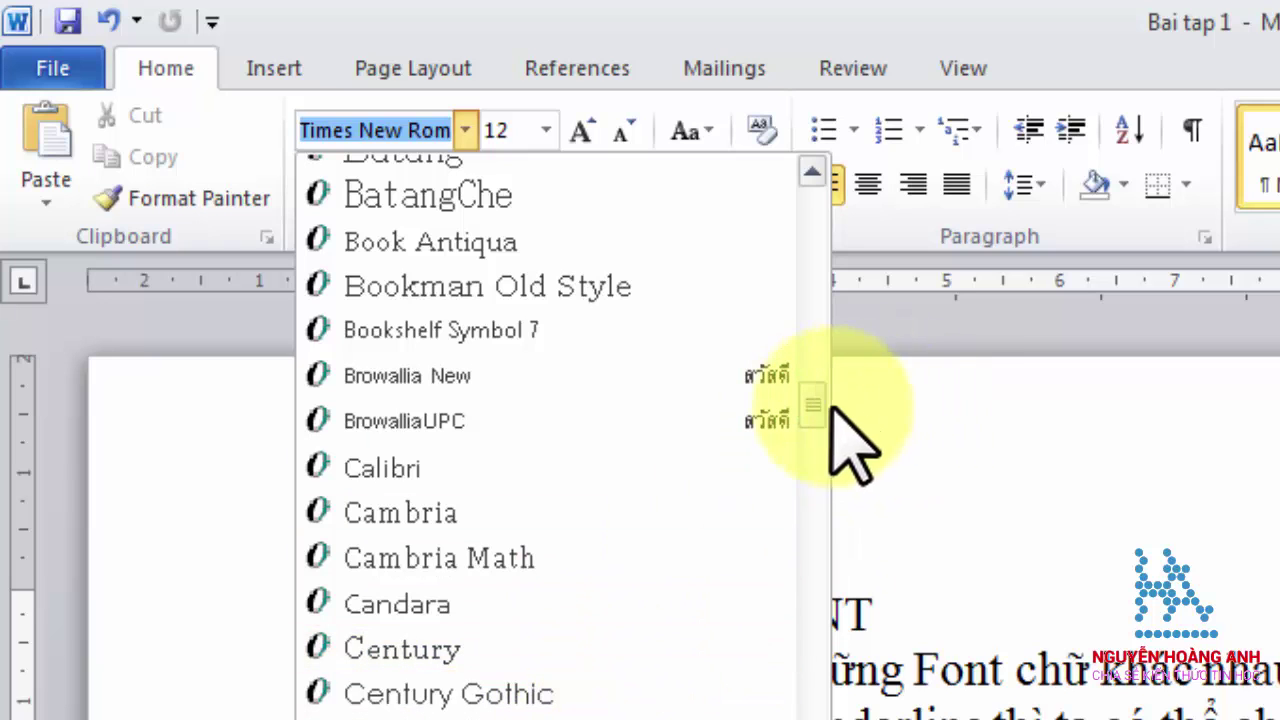
{"action": "left_click_drag", "start_coordinate": [814, 405], "coordinate": [815, 712]}
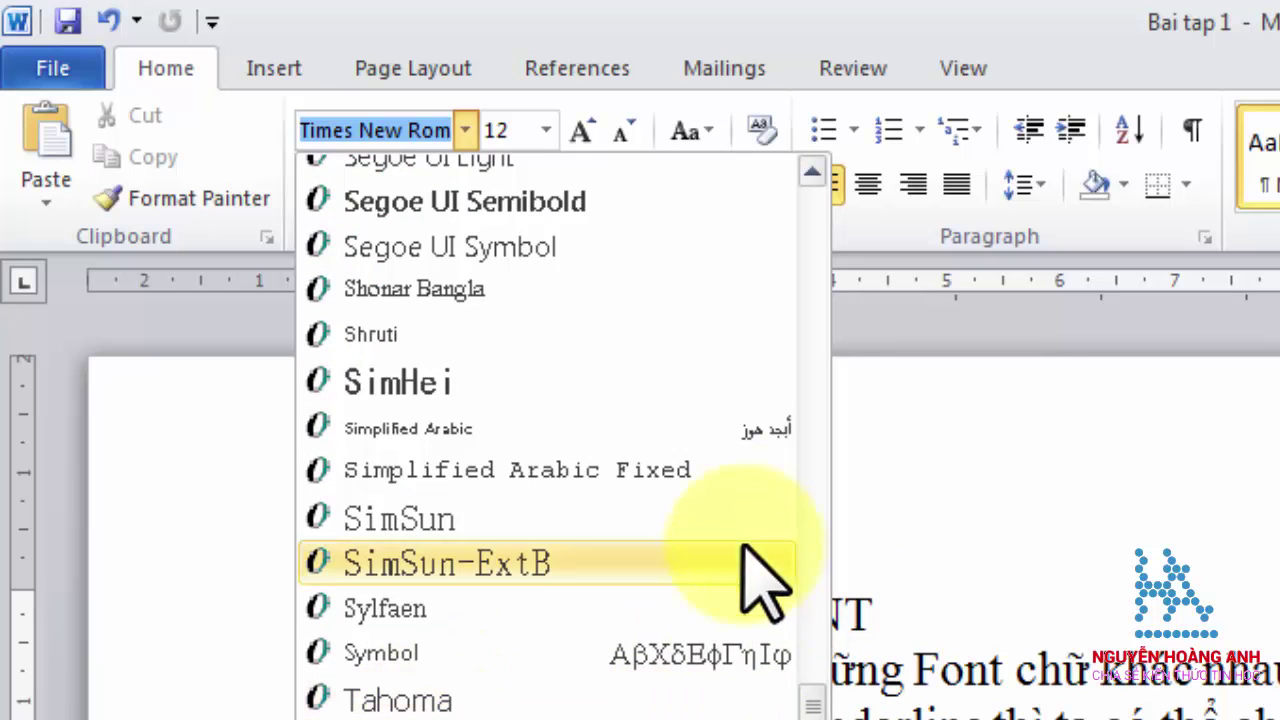
{"action": "left_click", "coordinate": [545, 130]}
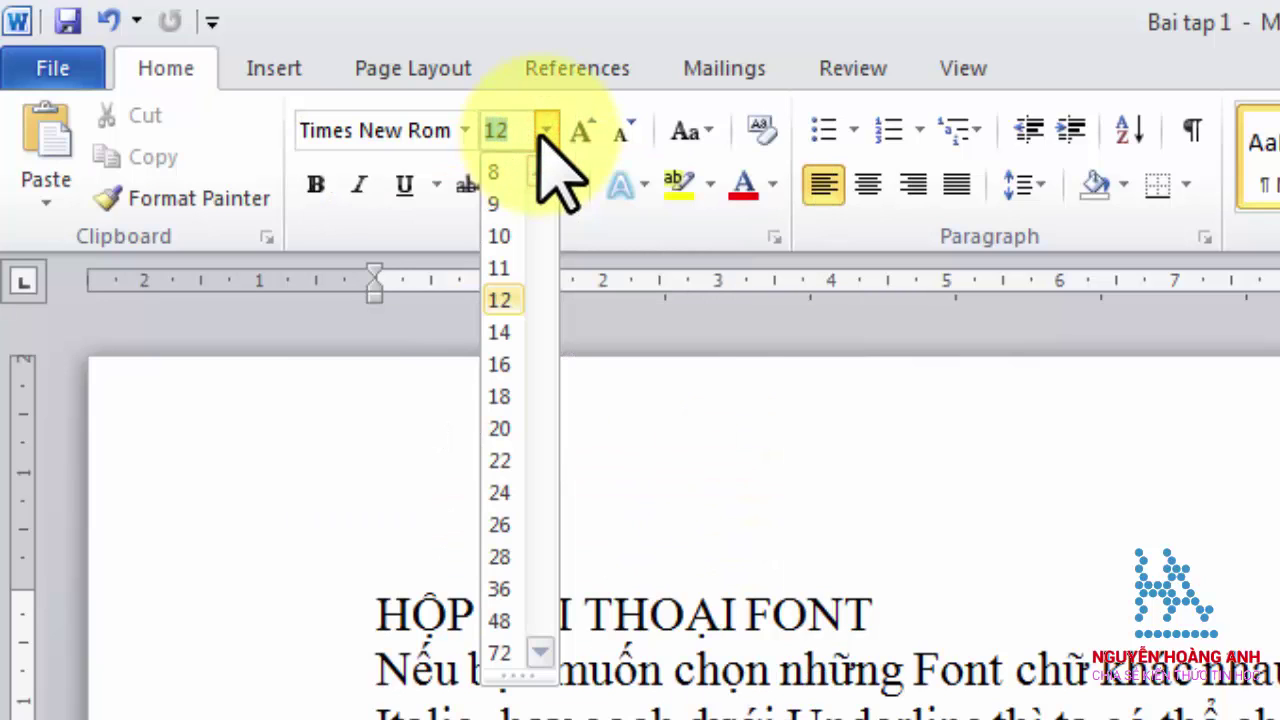
{"action": "left_click", "coordinate": [706, 650]}
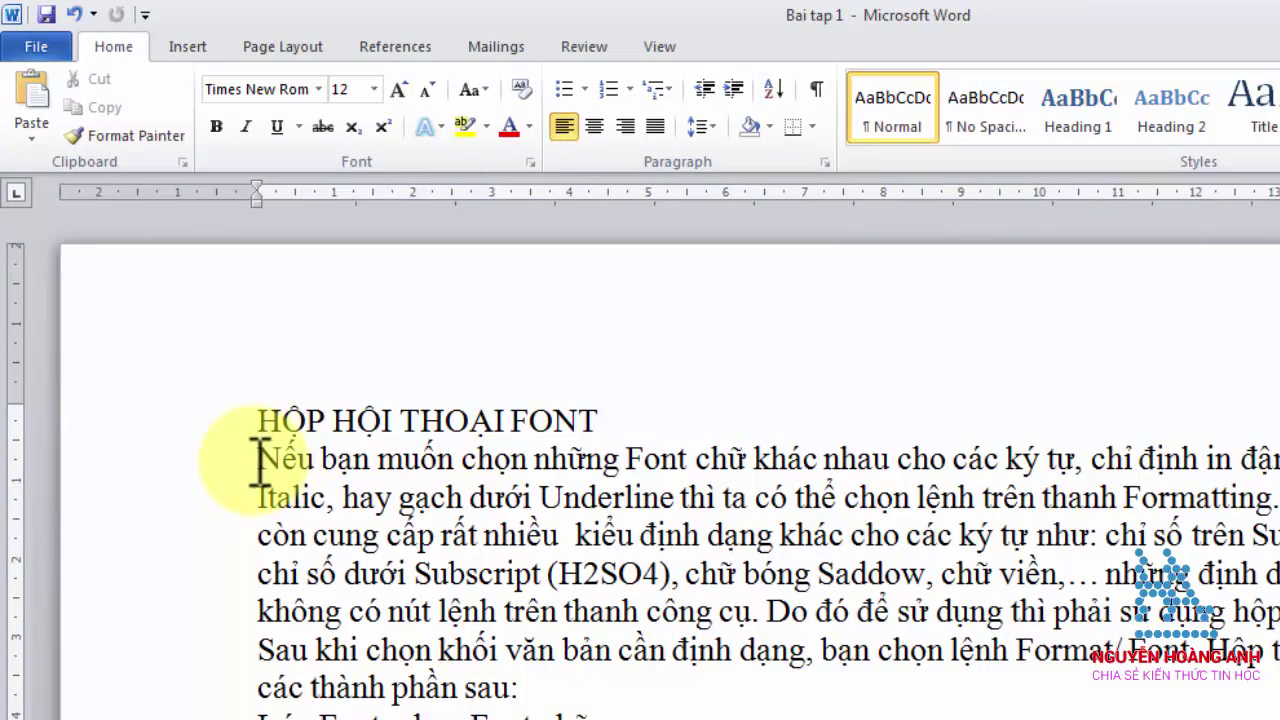
{"action": "left_click_drag", "start_coordinate": [258, 462], "coordinate": [456, 462]}
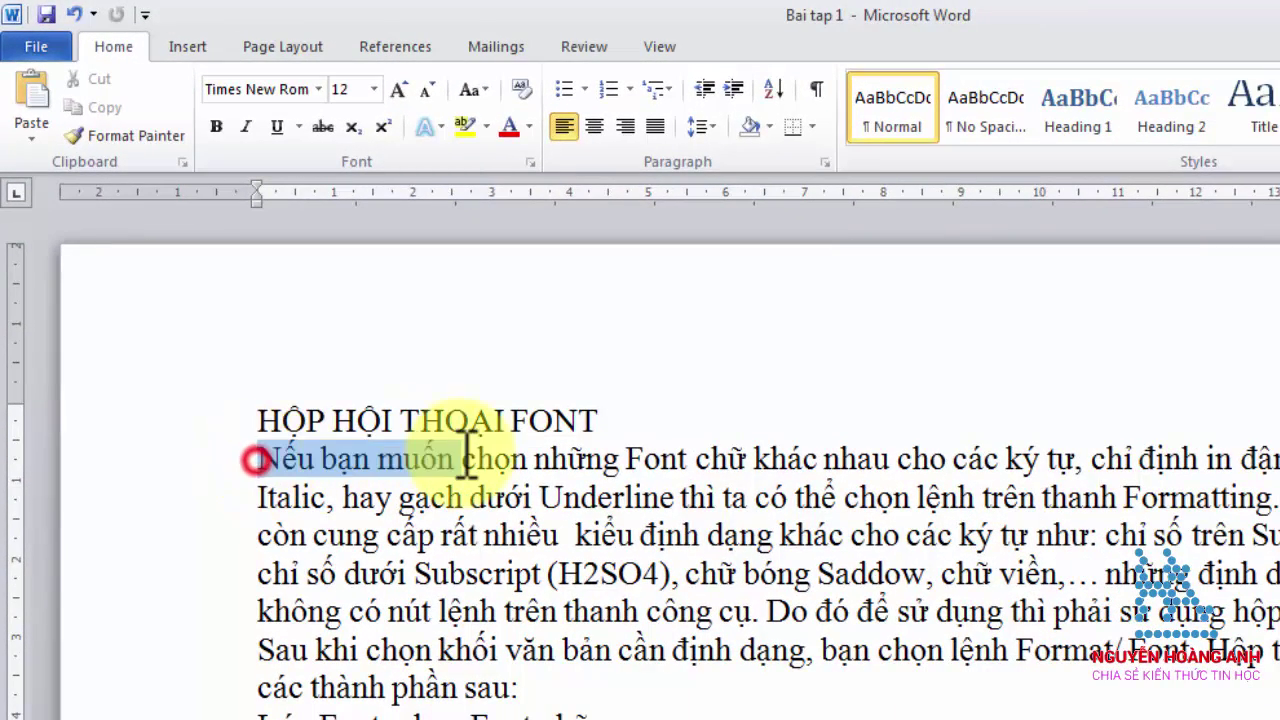
{"action": "left_click", "coordinate": [374, 89]}
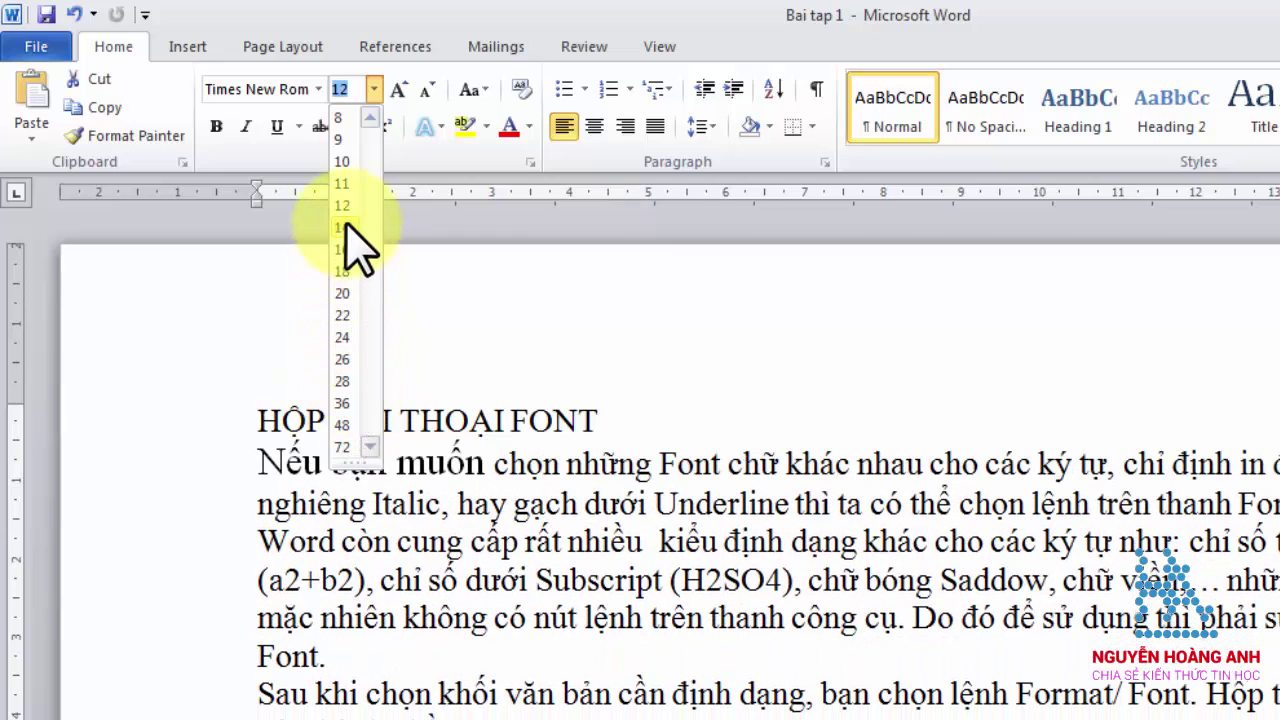
{"action": "left_click", "coordinate": [345, 228]}
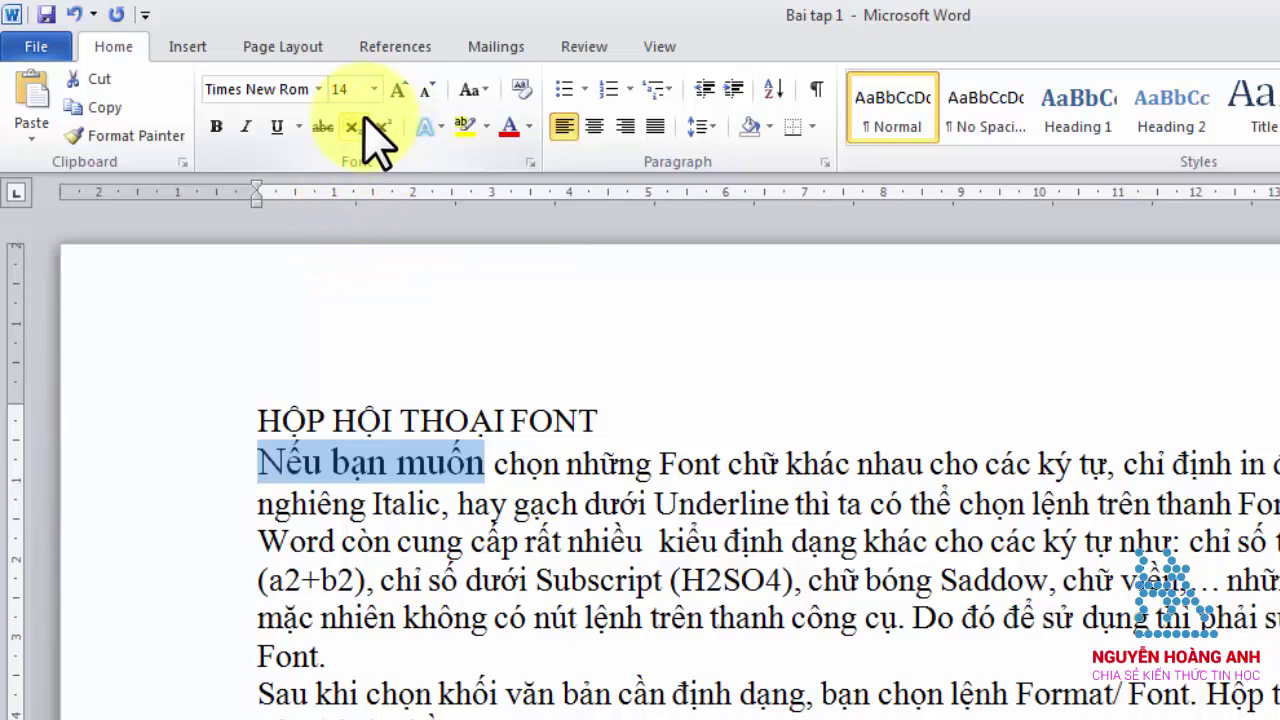
{"action": "left_click", "coordinate": [428, 92]}
{"action": "left_click", "coordinate": [424, 92]}
{"action": "left_click", "coordinate": [401, 92]}
{"action": "left_click", "coordinate": [405, 92]}
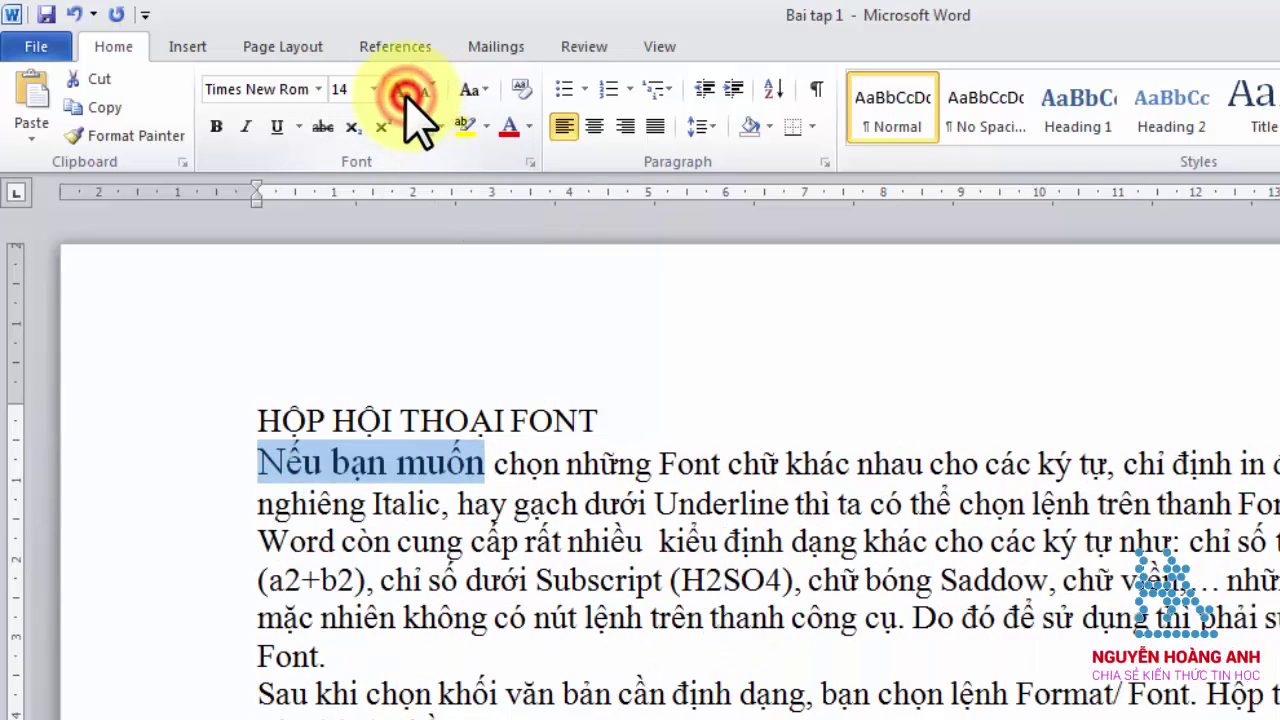
{"action": "double_click", "coordinate": [403, 92]}
{"action": "triple_click", "coordinate": [403, 92]}
{"action": "double_click", "coordinate": [403, 92]}
{"action": "triple_click", "coordinate": [425, 92]}
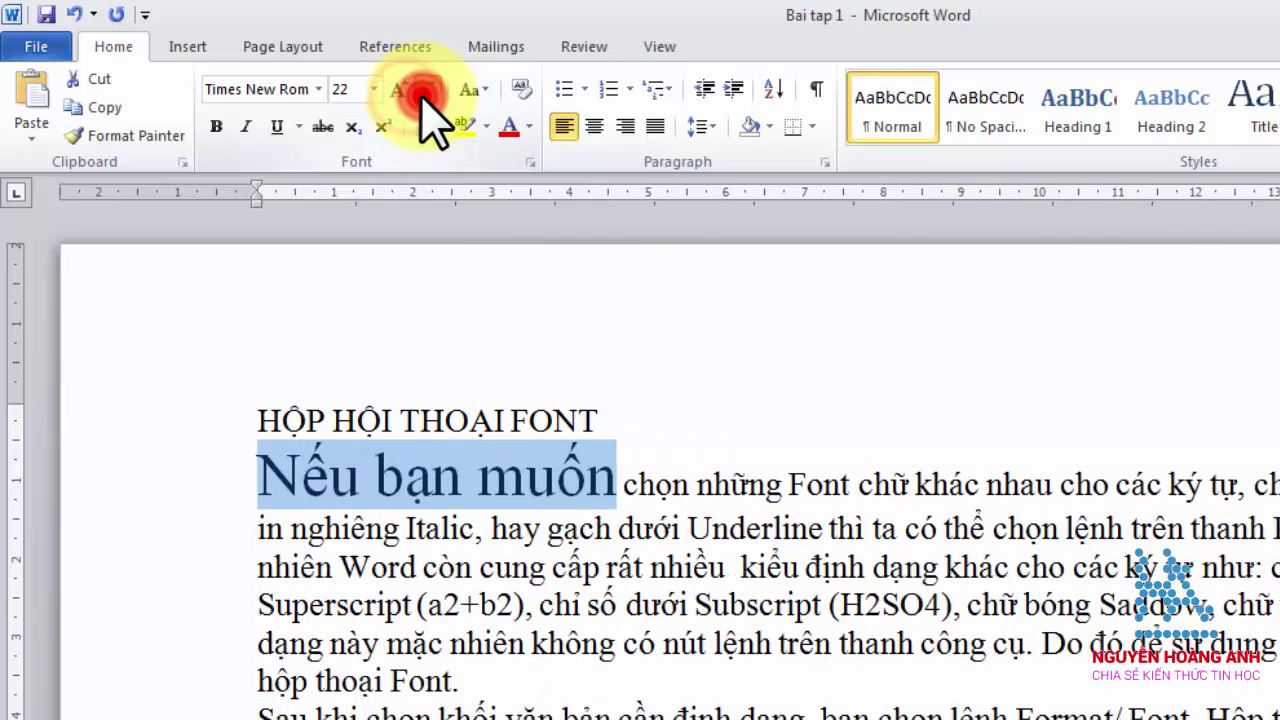
{"action": "double_click", "coordinate": [424, 92]}
{"action": "double_click", "coordinate": [424, 92]}
{"action": "left_click", "coordinate": [424, 92]}
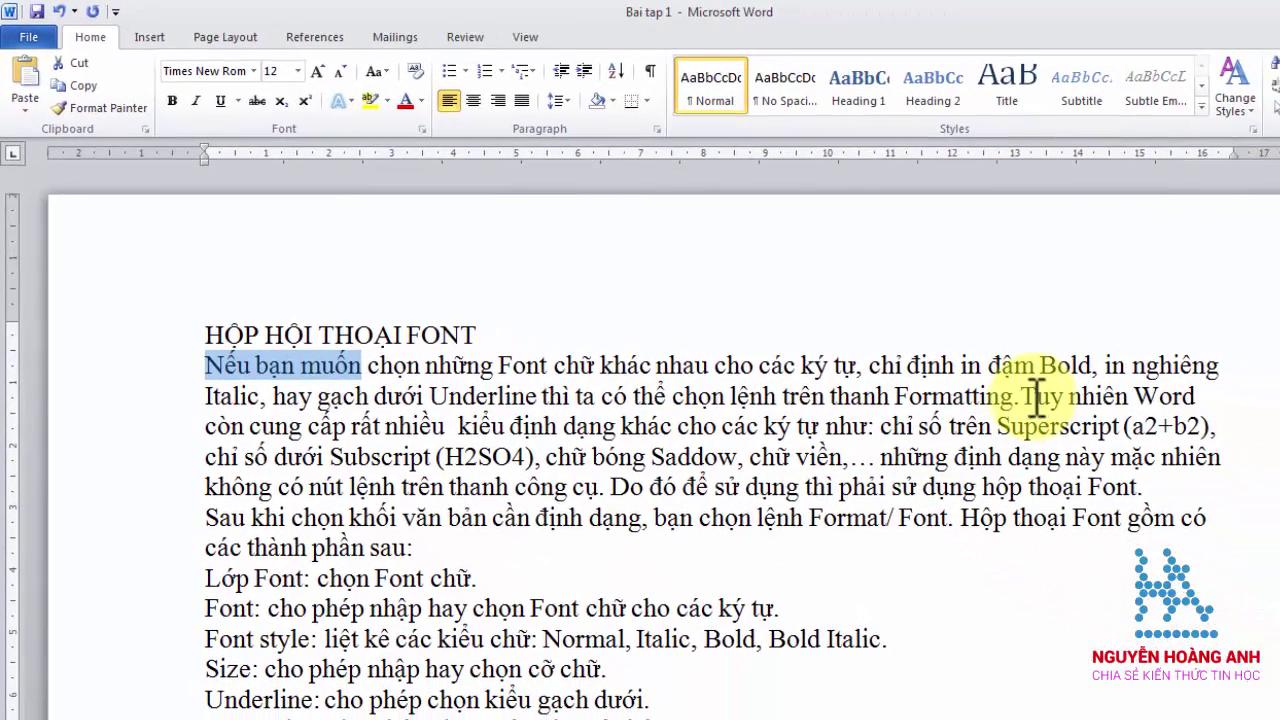
Step: Make the example word 'Bold' in the opening paragraph bold, finishing with Ctrl+B
{"action": "left_click_drag", "start_coordinate": [1040, 367], "coordinate": [1092, 366]}
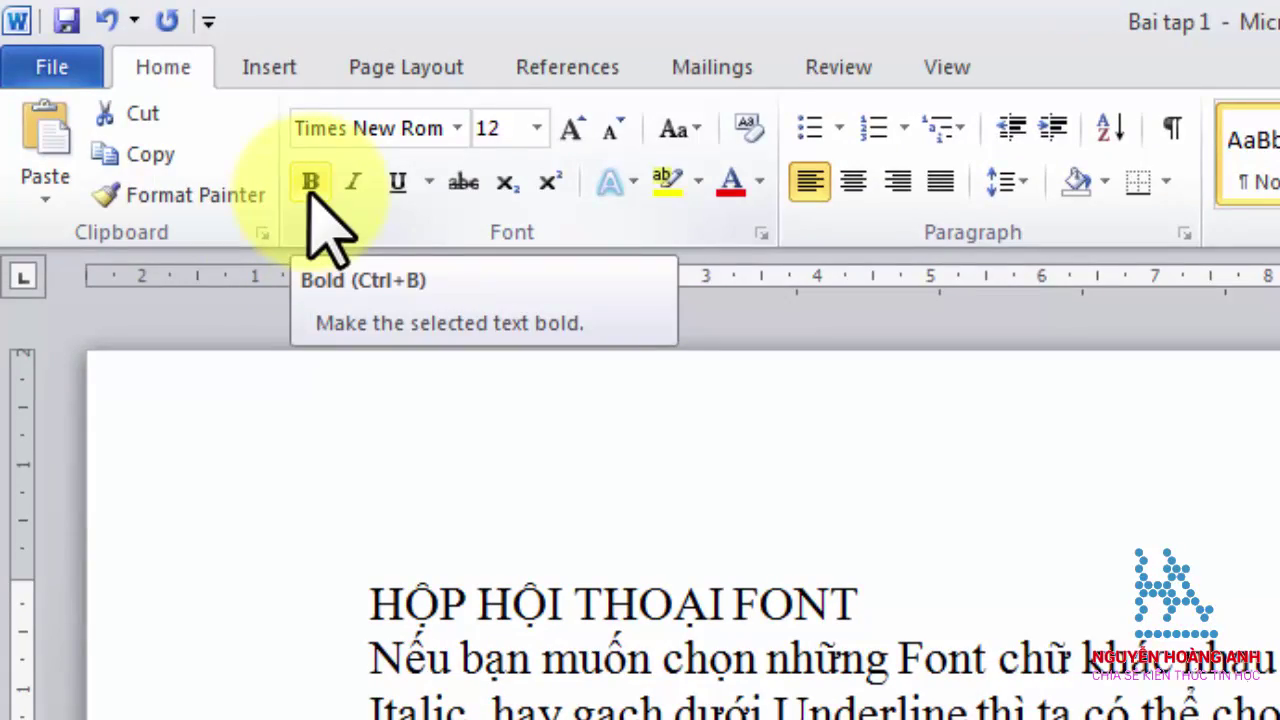
{"action": "left_click", "coordinate": [310, 183]}
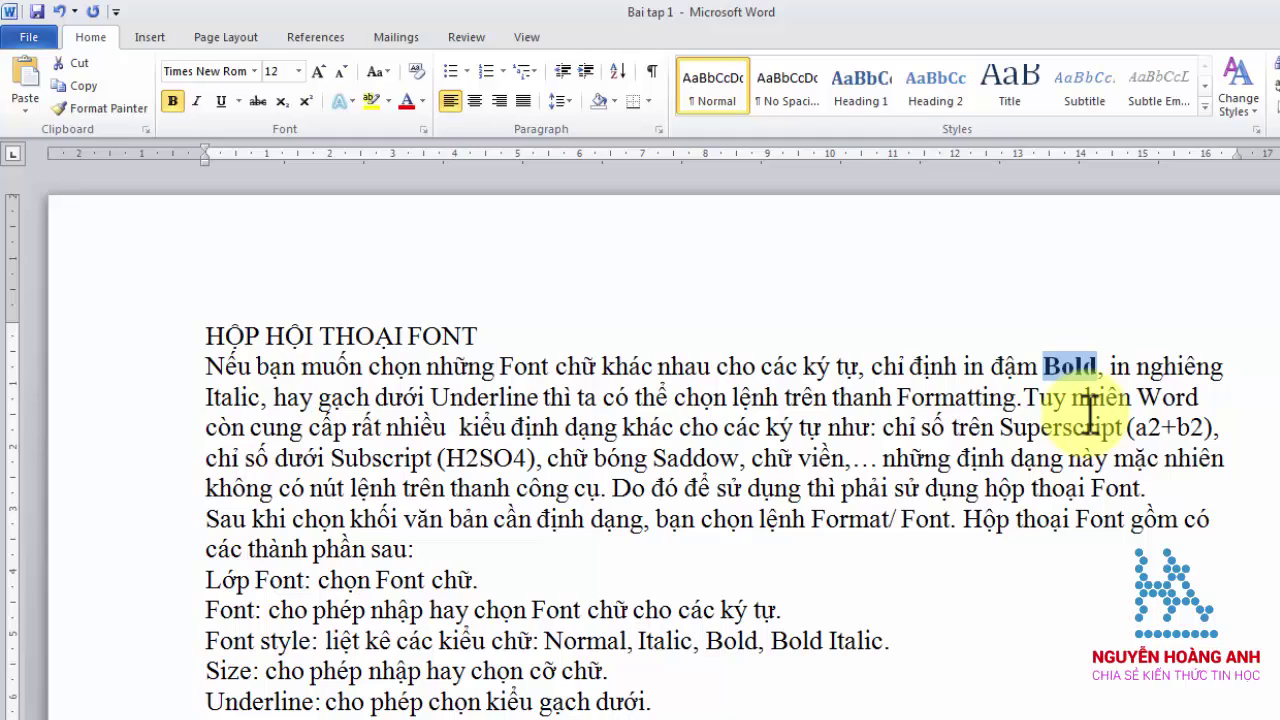
{"action": "left_click", "coordinate": [1055, 395]}
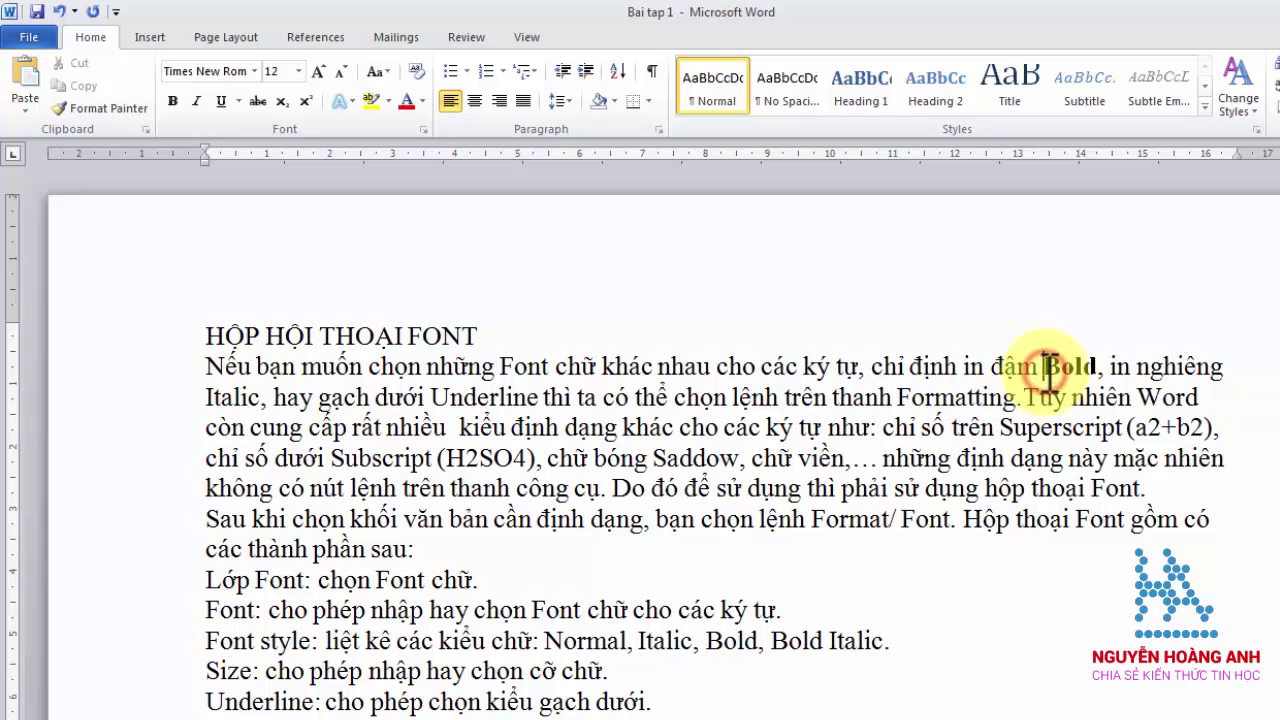
{"action": "left_click_drag", "start_coordinate": [1044, 367], "coordinate": [1096, 368]}
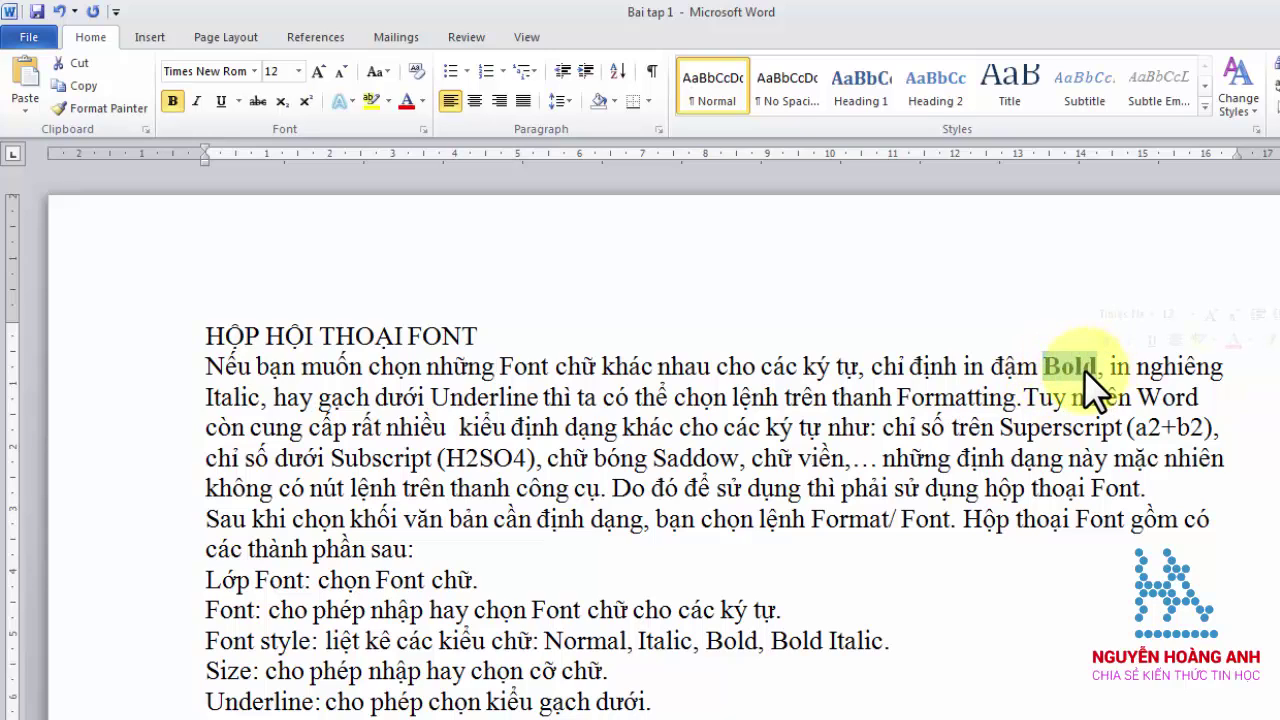
{"action": "left_click", "coordinate": [170, 101]}
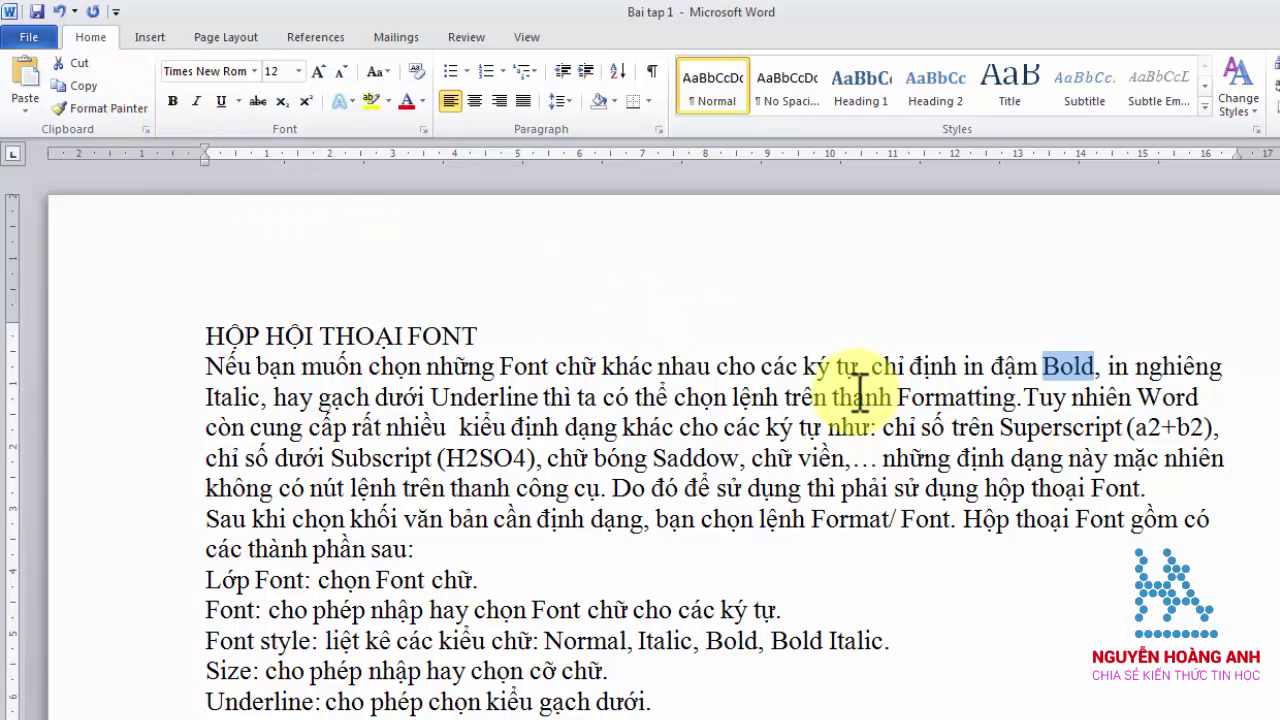
{"action": "double_click", "coordinate": [1057, 364]}
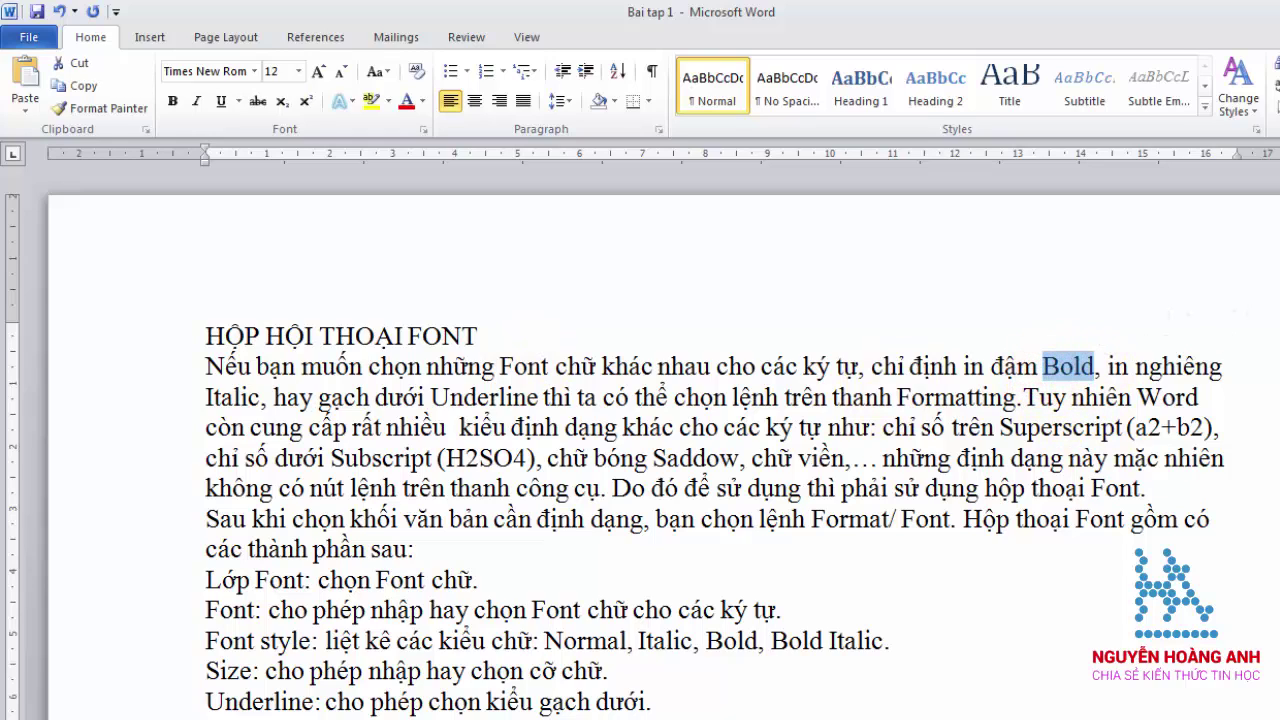
{"action": "key", "text": "ctrl+b"}
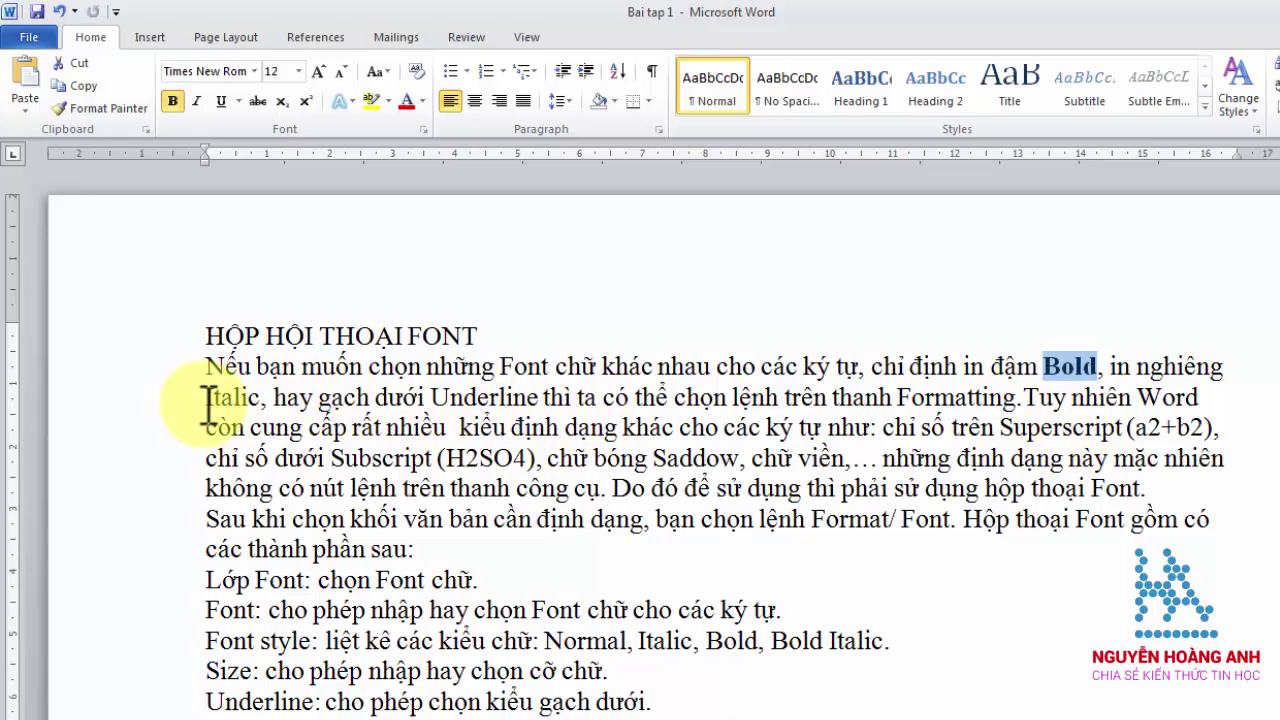
Step: Italicize the example word 'Italic' and underline the example word 'Underline'
{"action": "left_click_drag", "start_coordinate": [207, 398], "coordinate": [262, 398]}
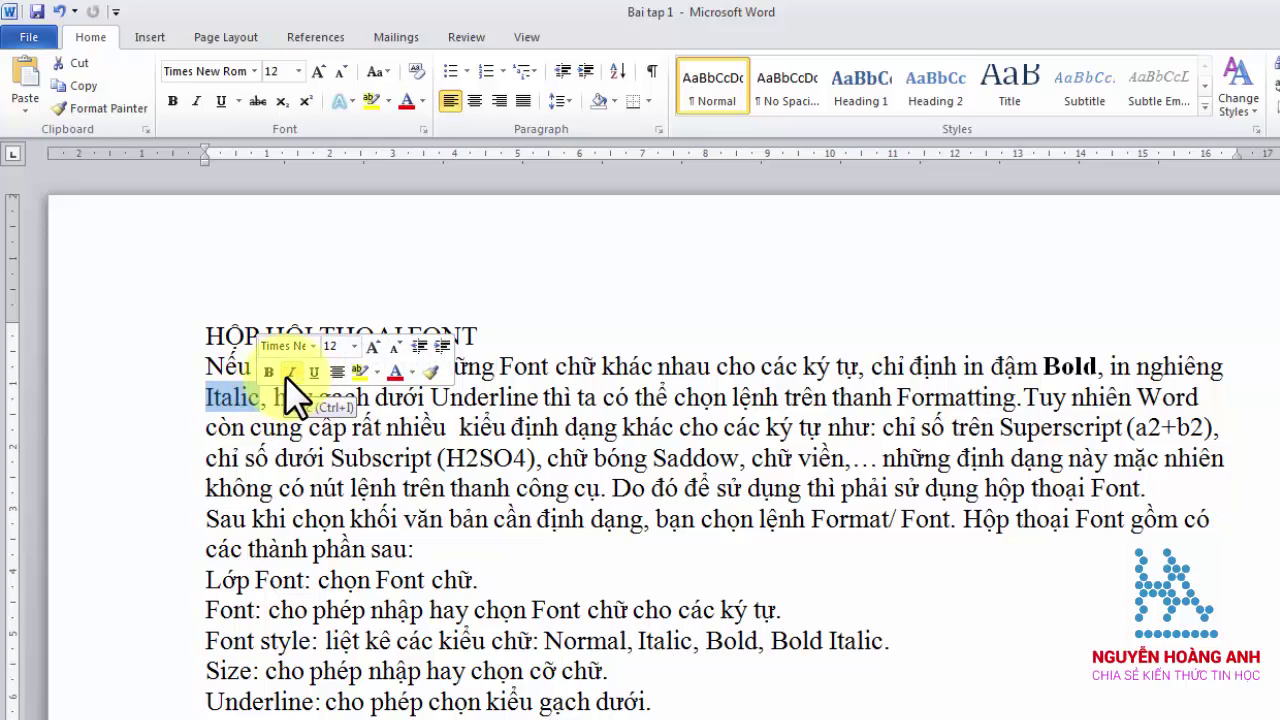
{"action": "left_click", "coordinate": [288, 374]}
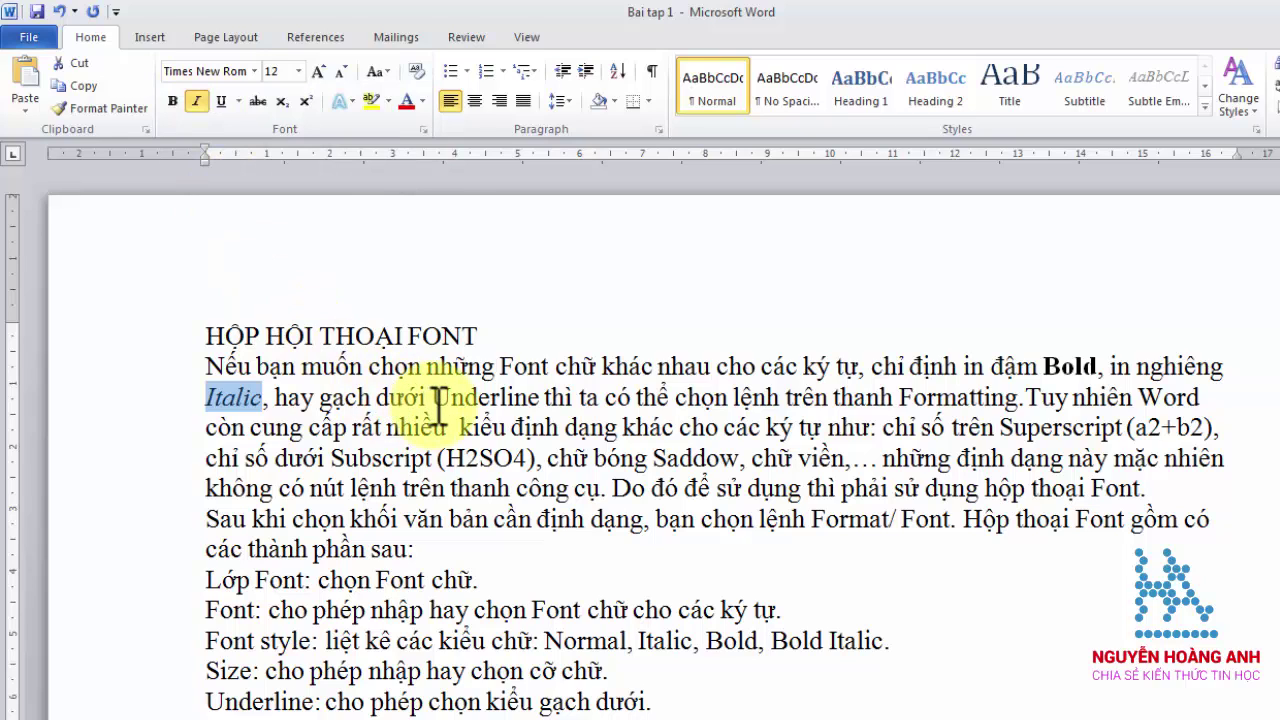
{"action": "left_click_drag", "start_coordinate": [431, 398], "coordinate": [540, 398]}
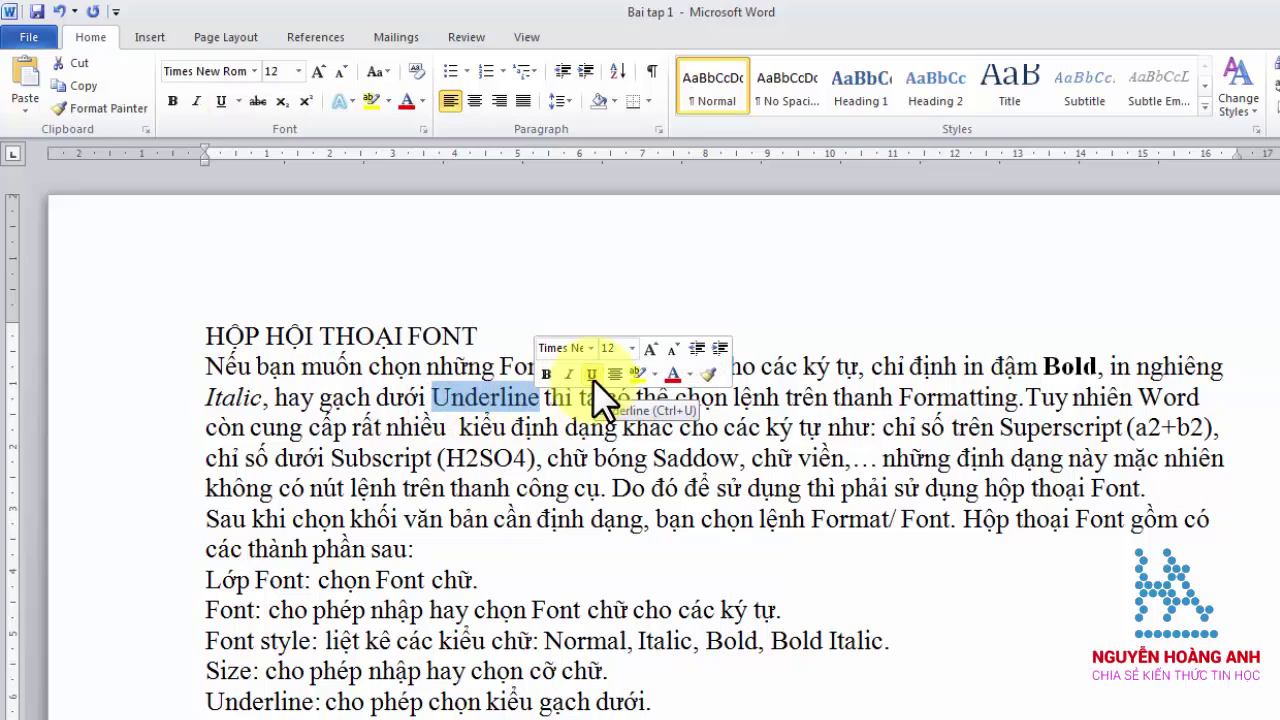
{"action": "left_click", "coordinate": [591, 375]}
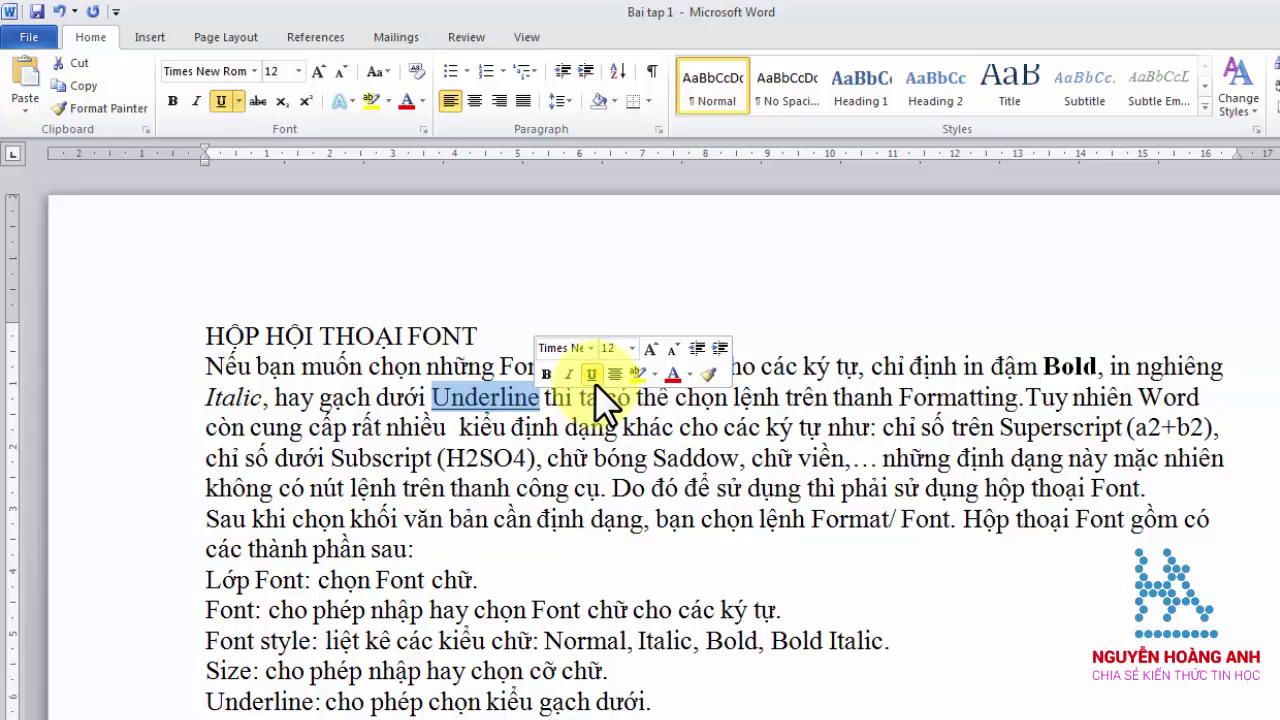
{"action": "left_click", "coordinate": [792, 428]}
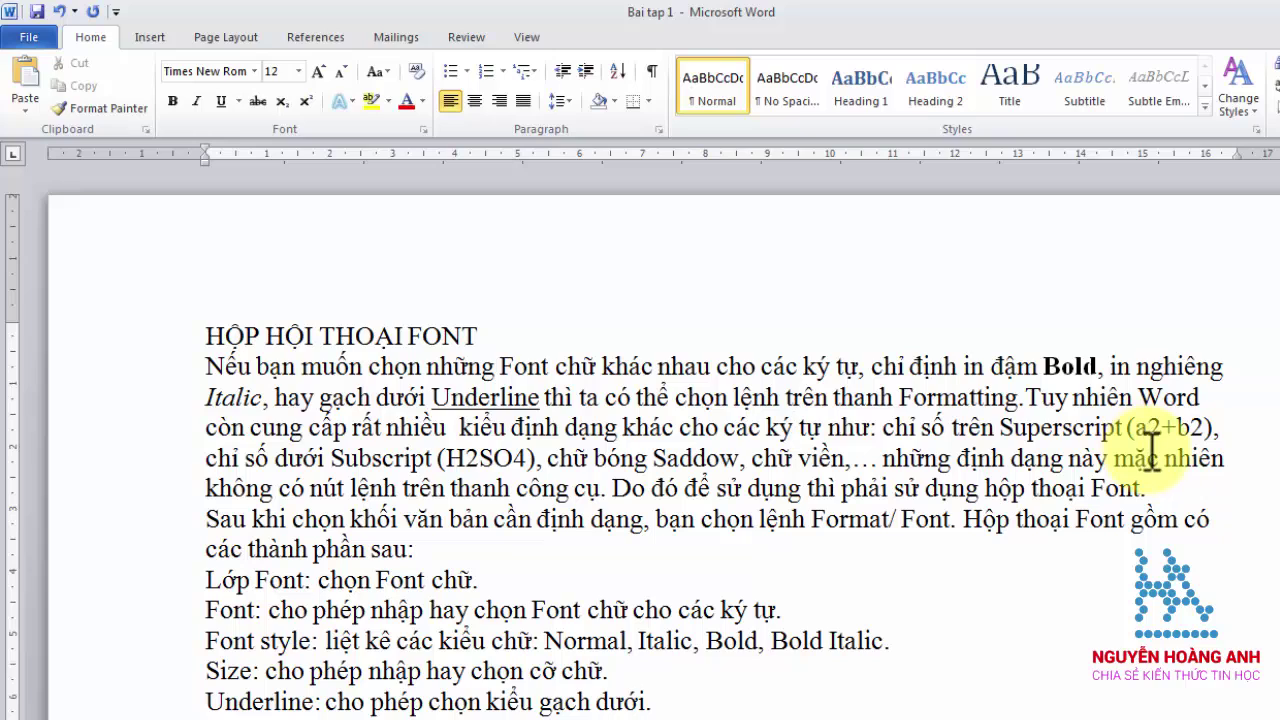
Step: Make the 2s in a2 and b2 superscript to show a²+b²
{"action": "left_click_drag", "start_coordinate": [1150, 430], "coordinate": [1158, 430]}
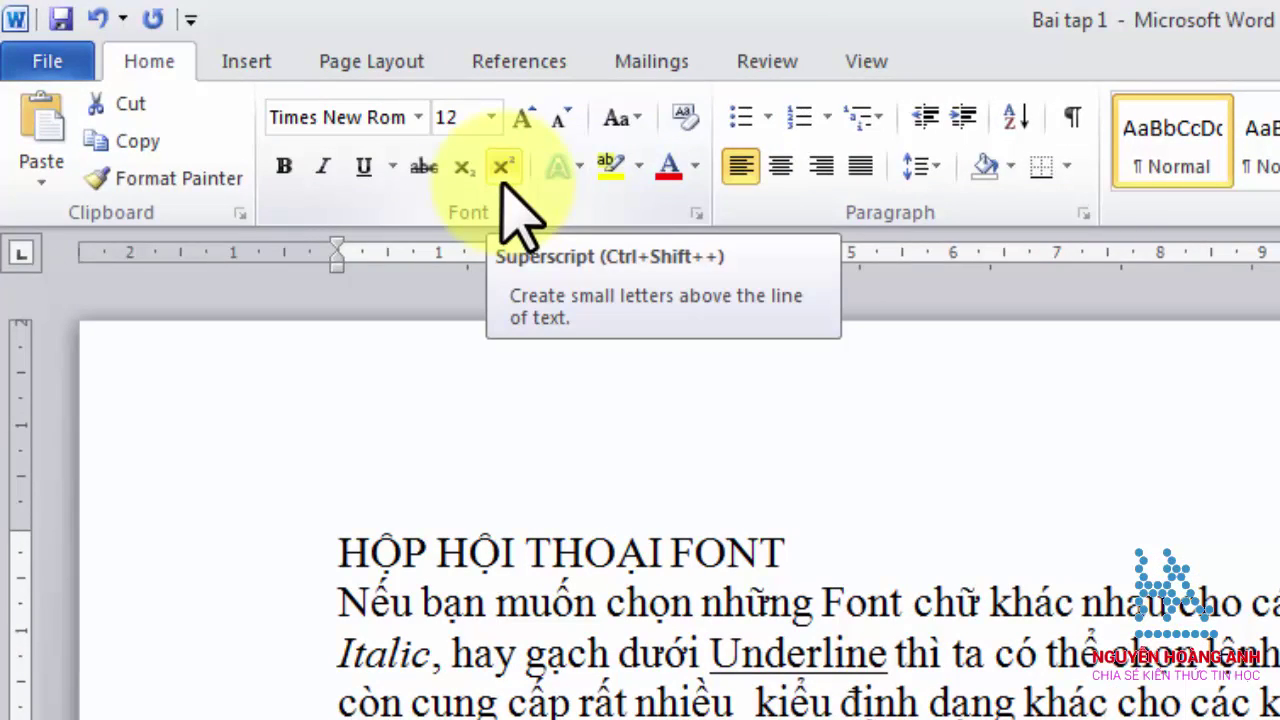
{"action": "left_click", "coordinate": [501, 166]}
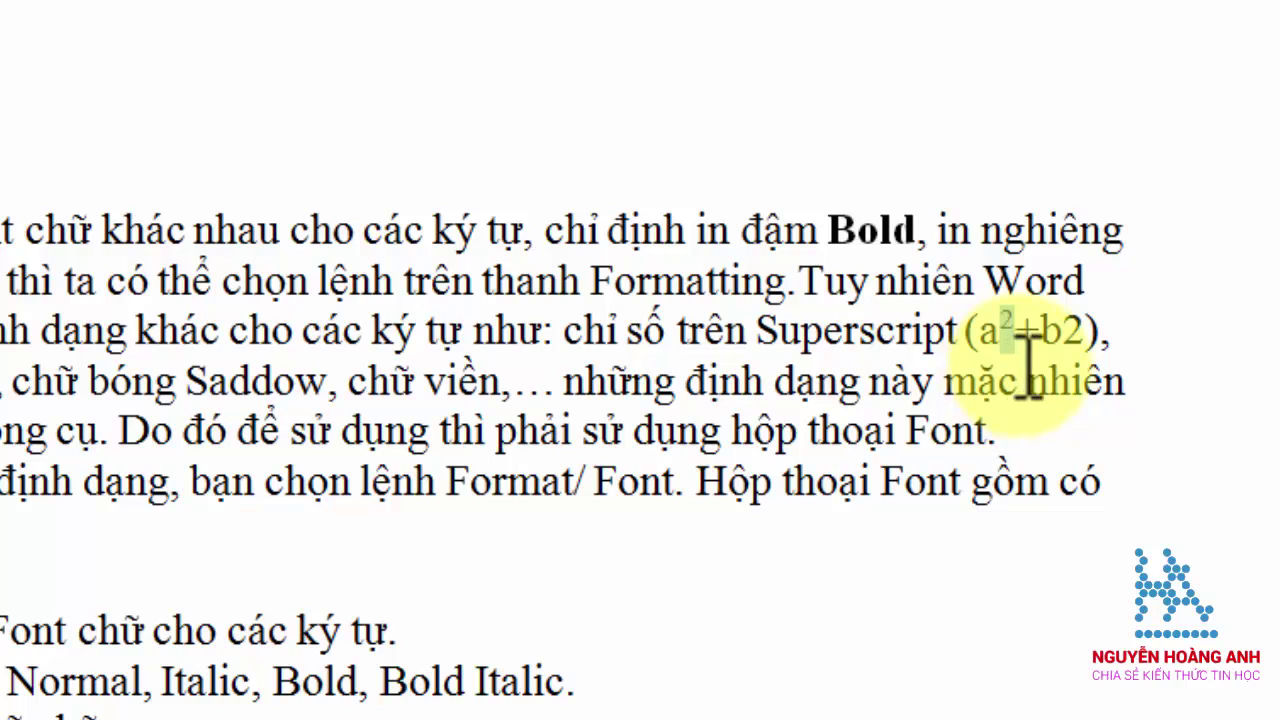
{"action": "left_click_drag", "start_coordinate": [1058, 345], "coordinate": [1076, 345]}
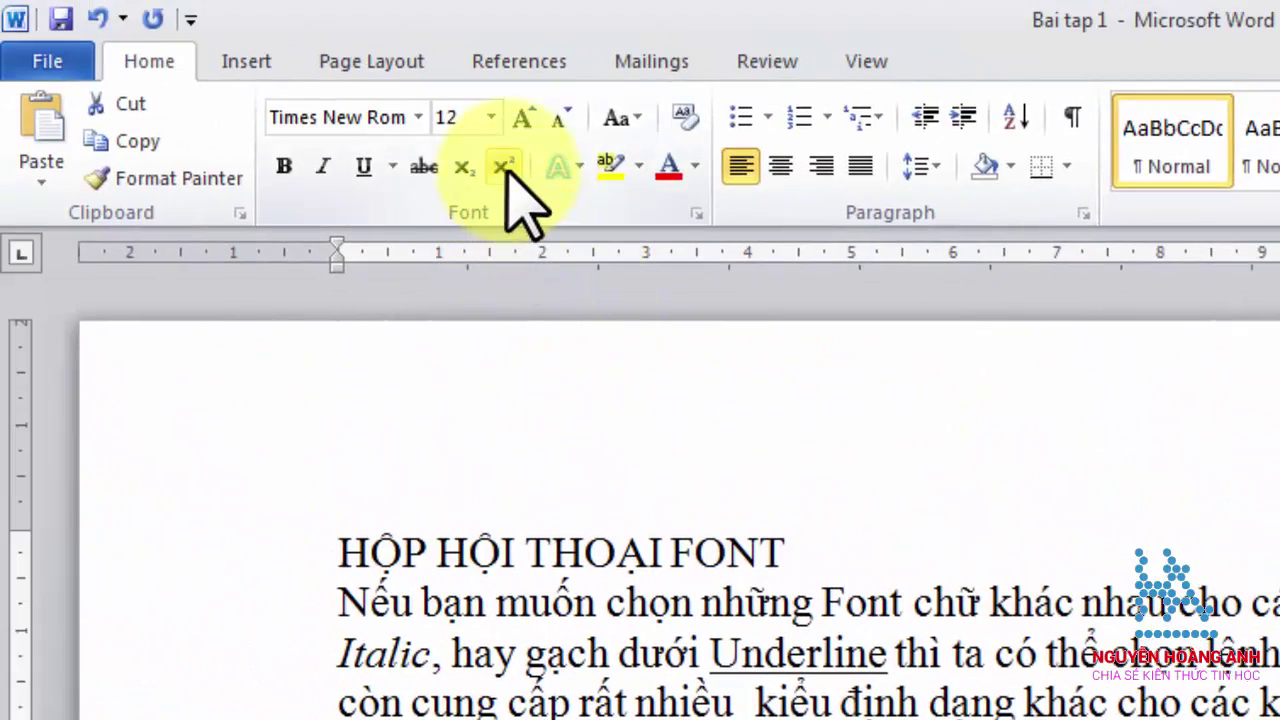
{"action": "left_click", "coordinate": [503, 167]}
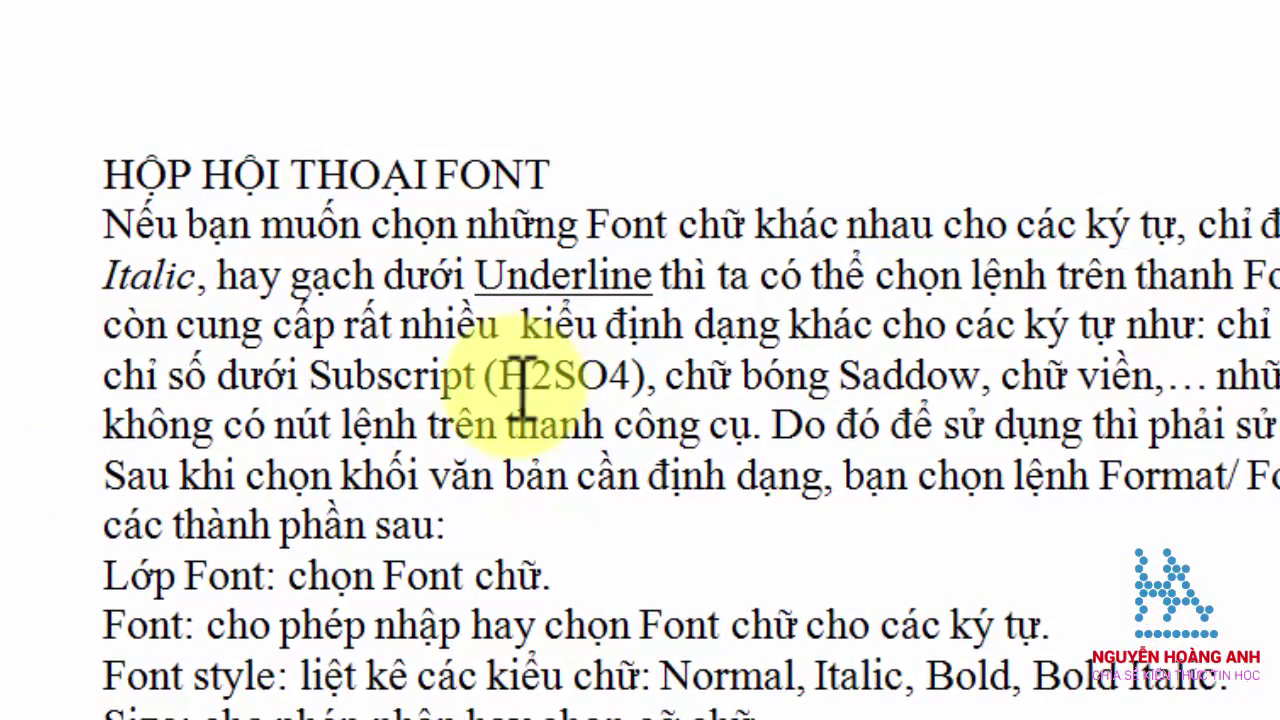
Step: Make the 2 and 4 in H2SO4 subscript so it reads H₂SO₄
{"action": "left_click", "coordinate": [530, 295]}
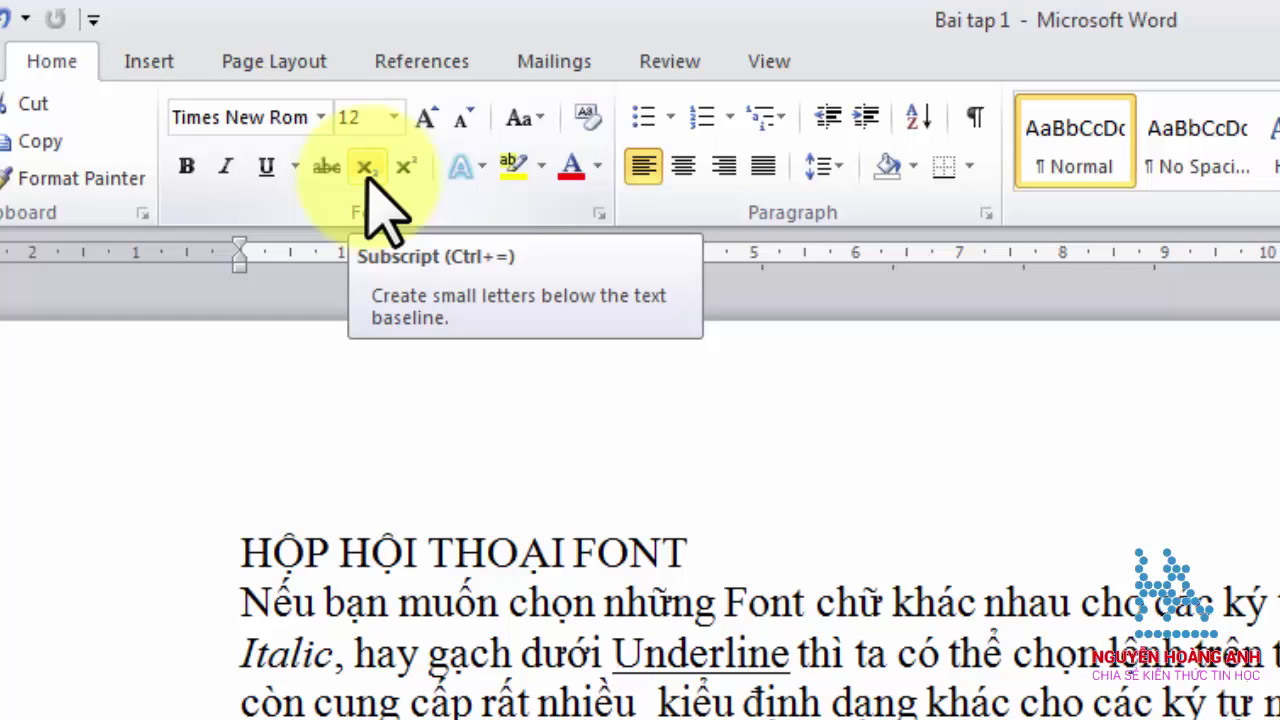
{"action": "left_click", "coordinate": [367, 172]}
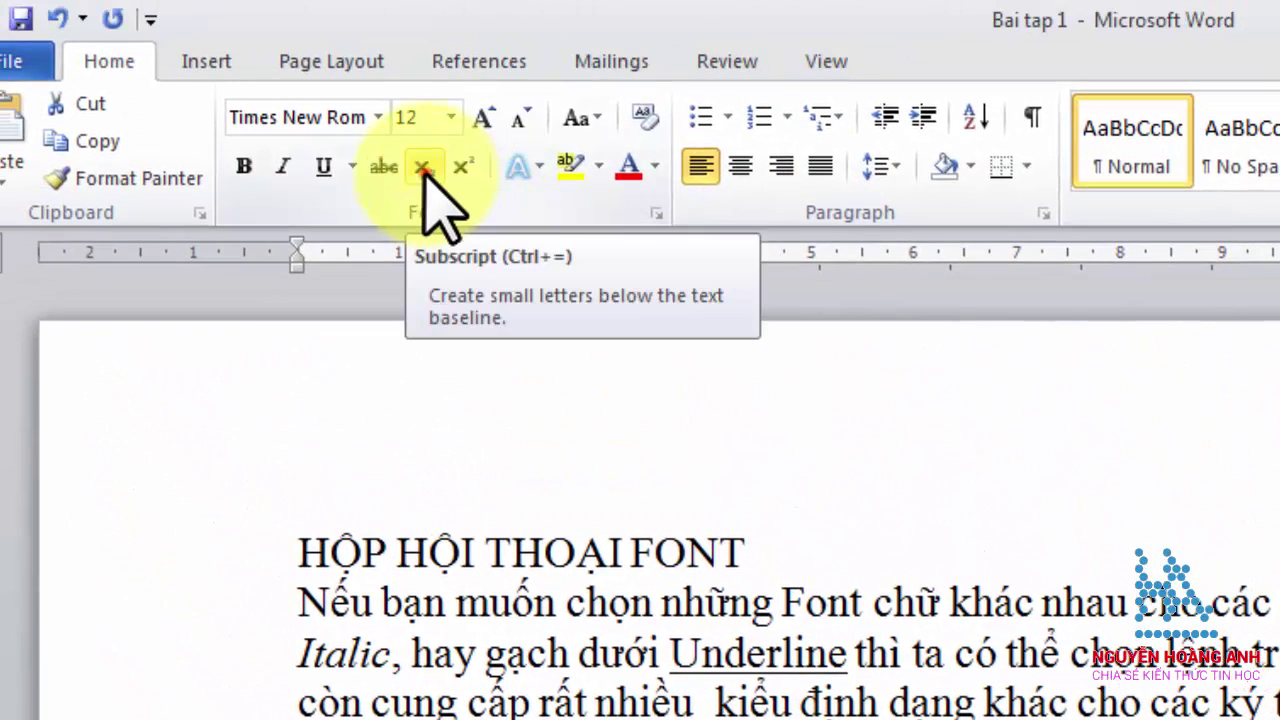
{"action": "left_click", "coordinate": [424, 170]}
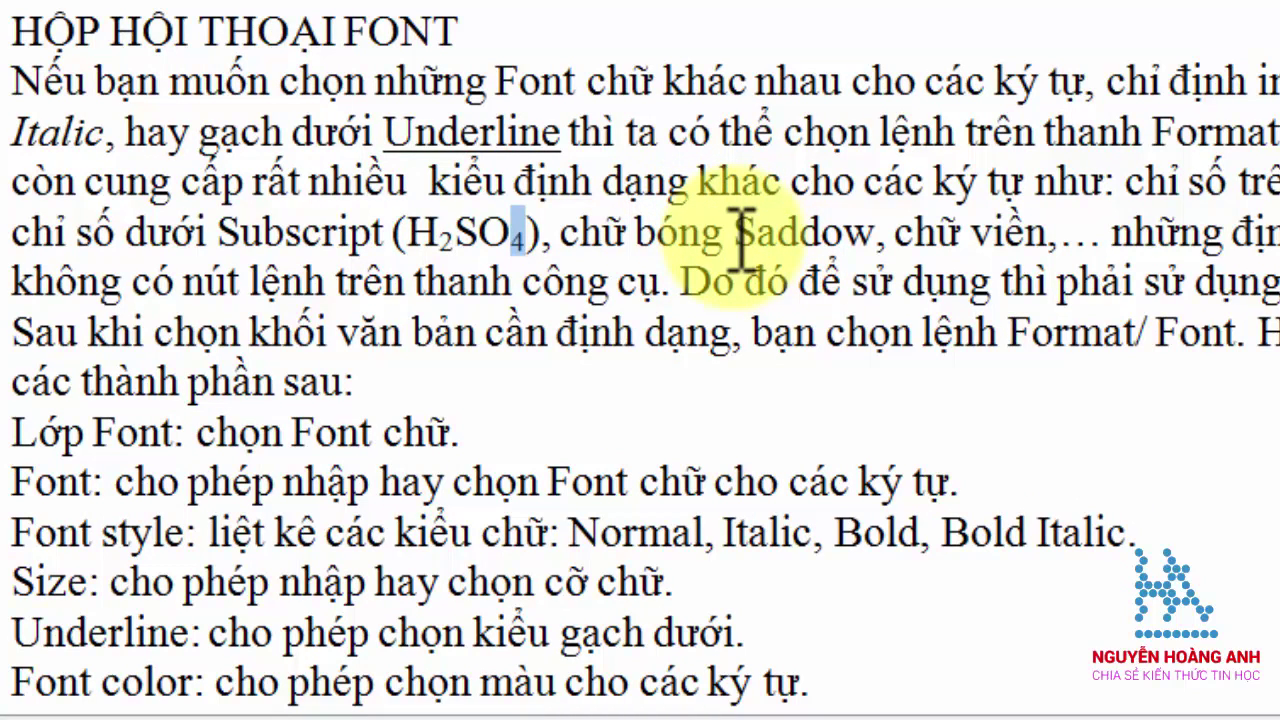
Step: Correct 'Saddow' to 'Shaddow' and apply the first Outer shadow preset to it
{"action": "left_click", "coordinate": [757, 235]}
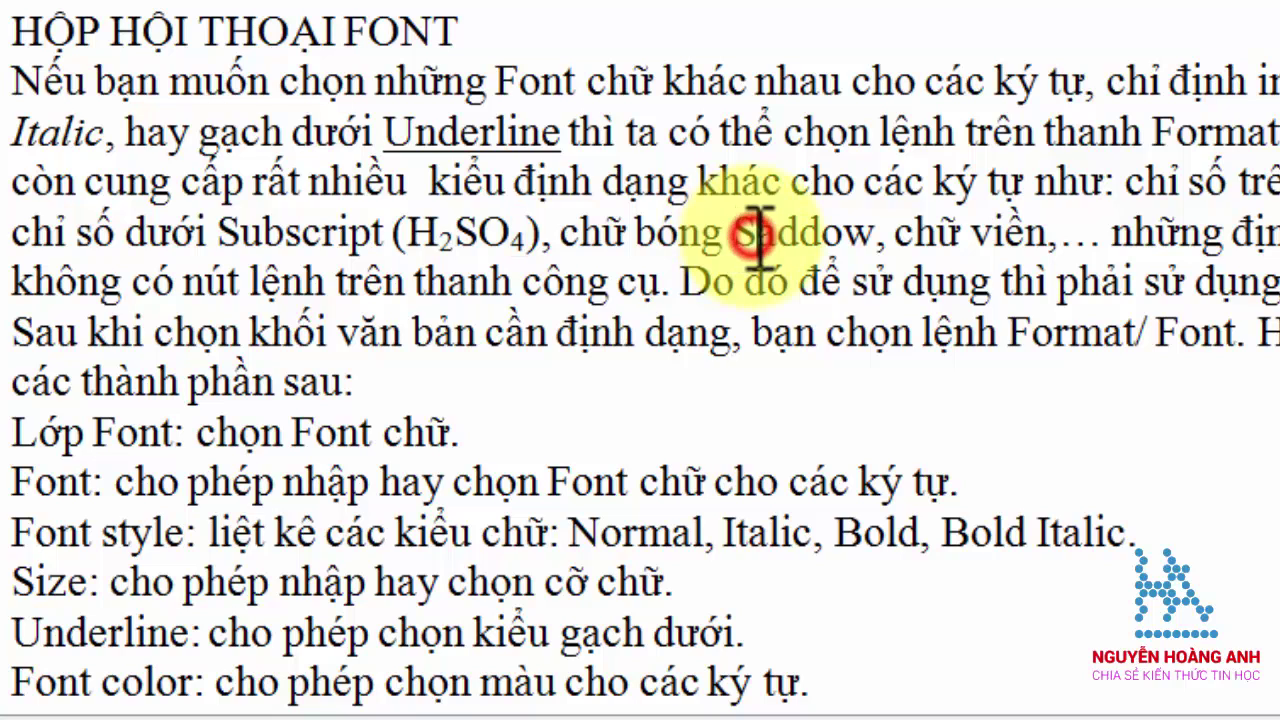
{"action": "type", "text": "h"}
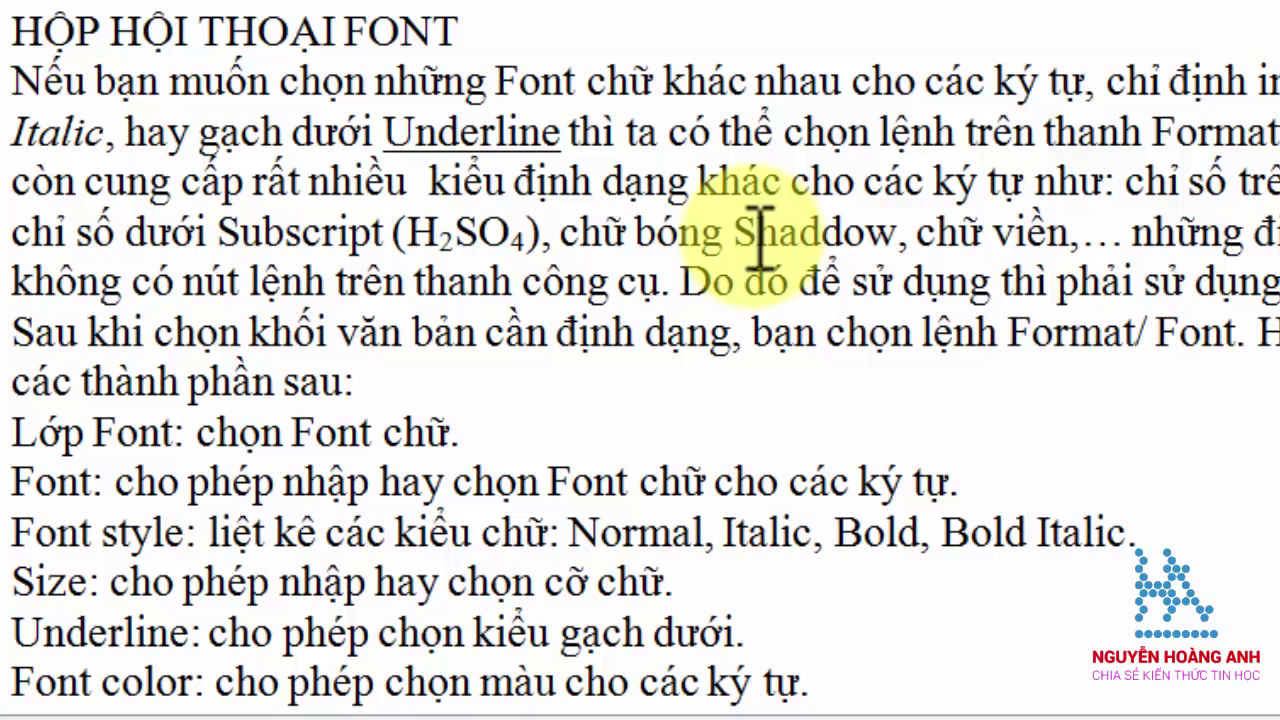
{"action": "left_click_drag", "start_coordinate": [736, 238], "coordinate": [895, 237]}
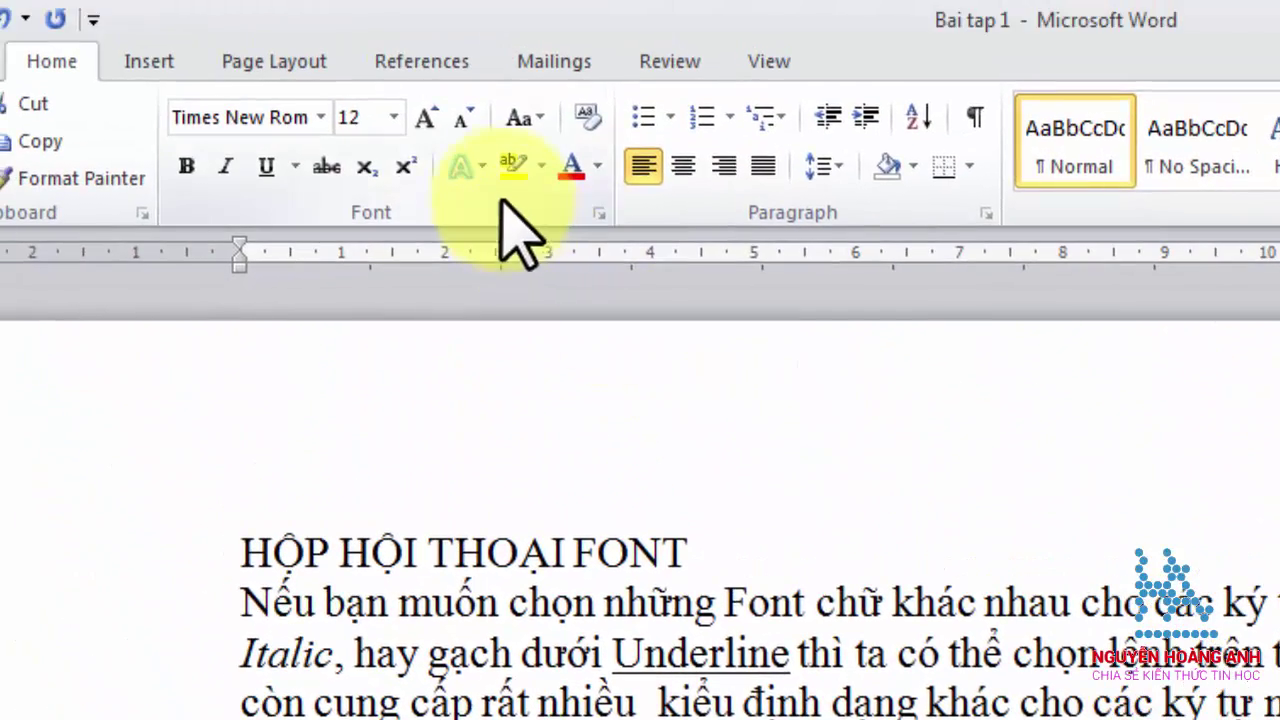
{"action": "left_click", "coordinate": [480, 170]}
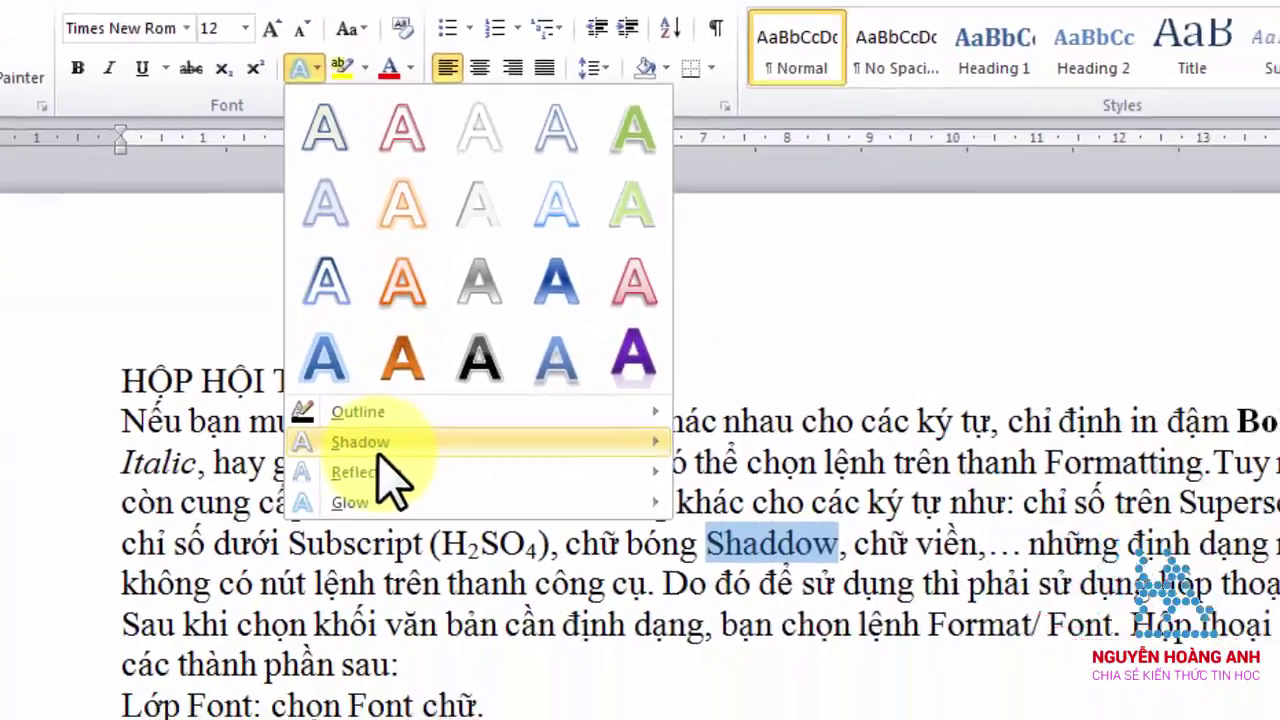
{"action": "mouse_move", "coordinate": [522, 606]}
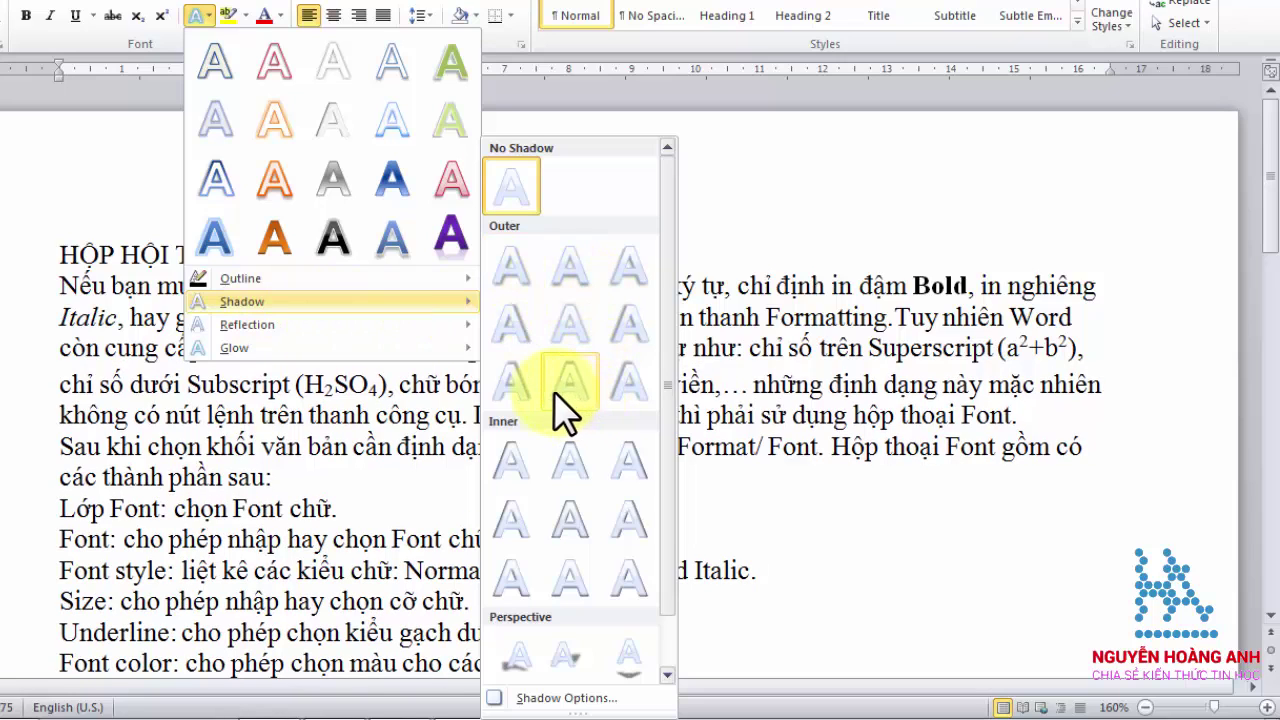
{"action": "left_click", "coordinate": [512, 278]}
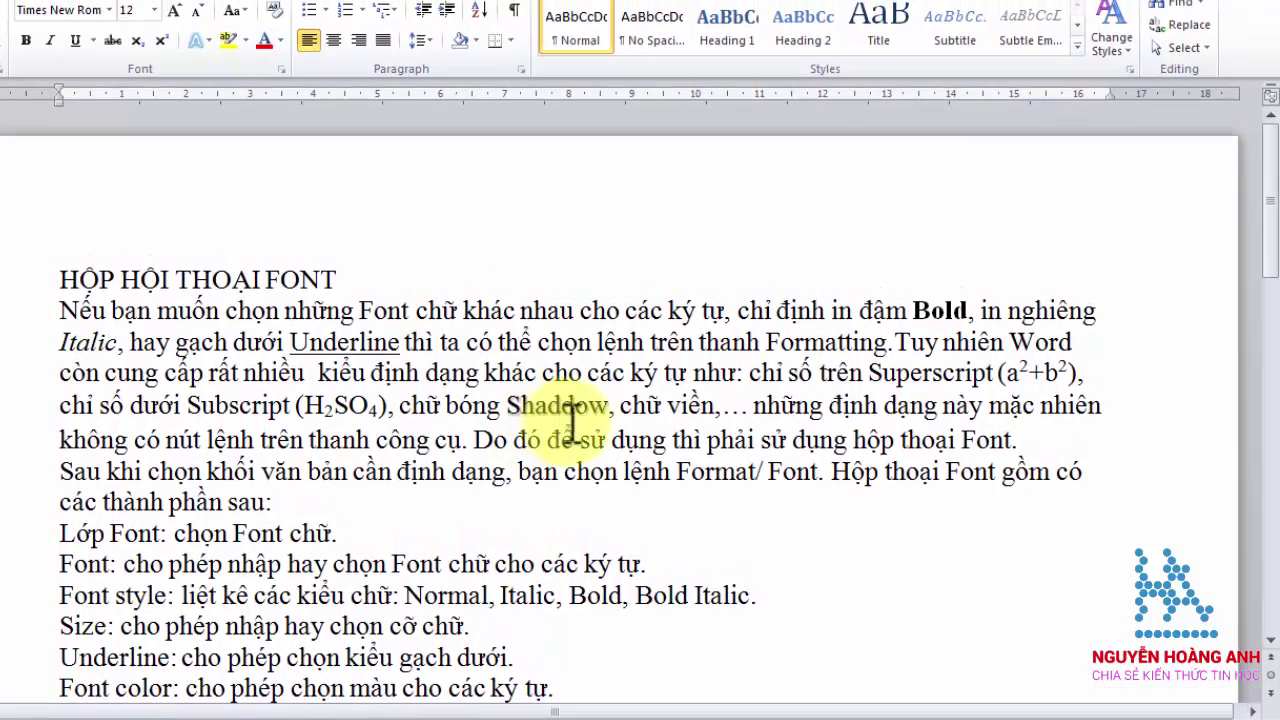
Step: Apply a ½ pt text outline weight to the words 'chữ viền'
{"action": "left_click_drag", "start_coordinate": [618, 407], "coordinate": [700, 407]}
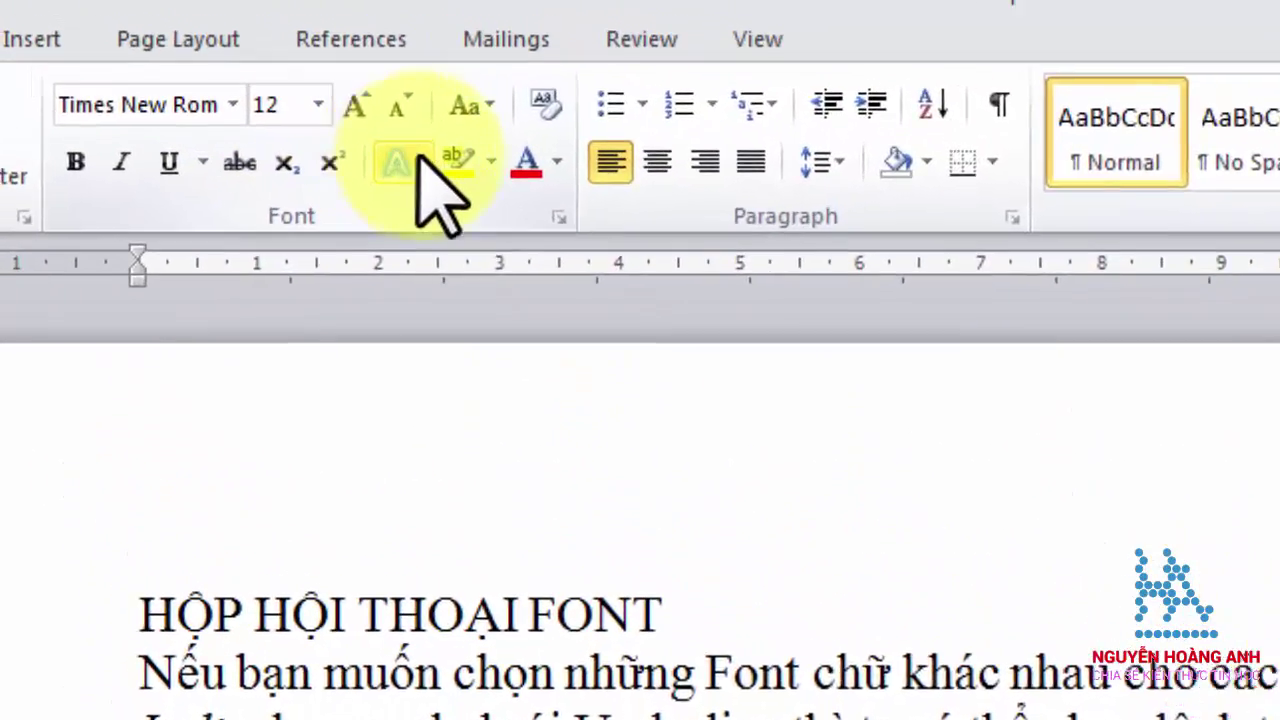
{"action": "left_click", "coordinate": [420, 158]}
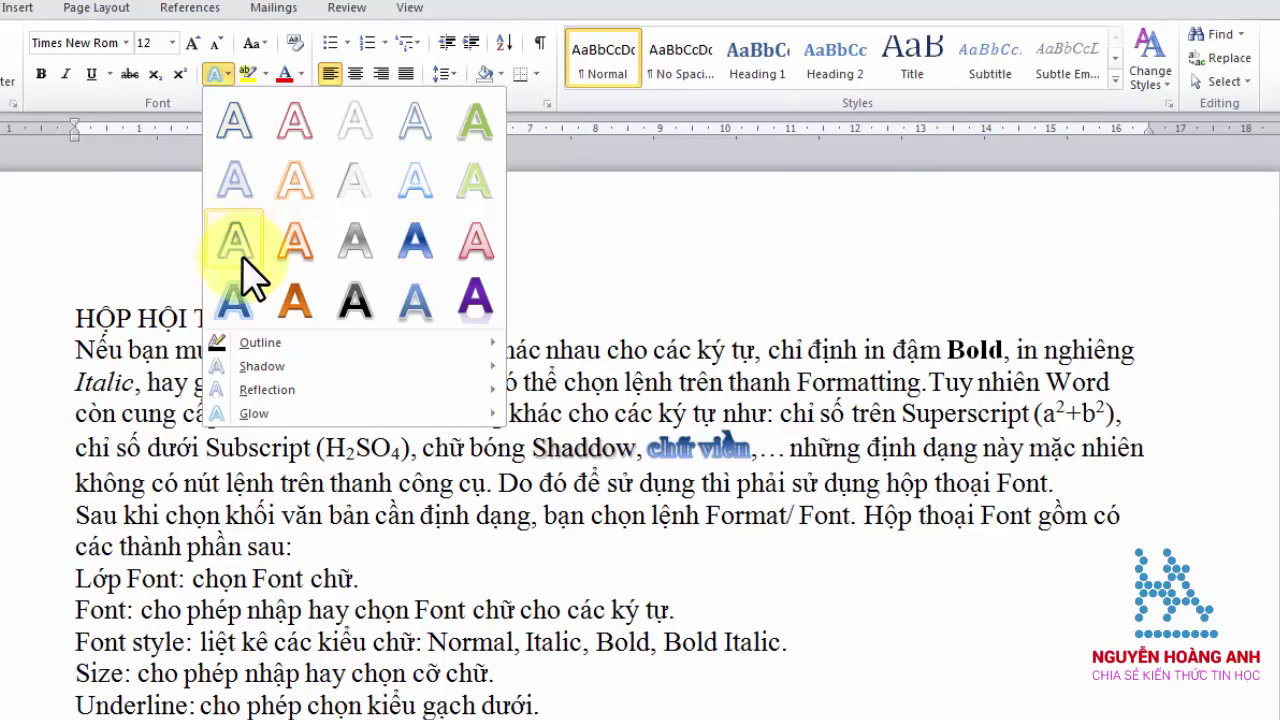
{"action": "mouse_move", "coordinate": [368, 366]}
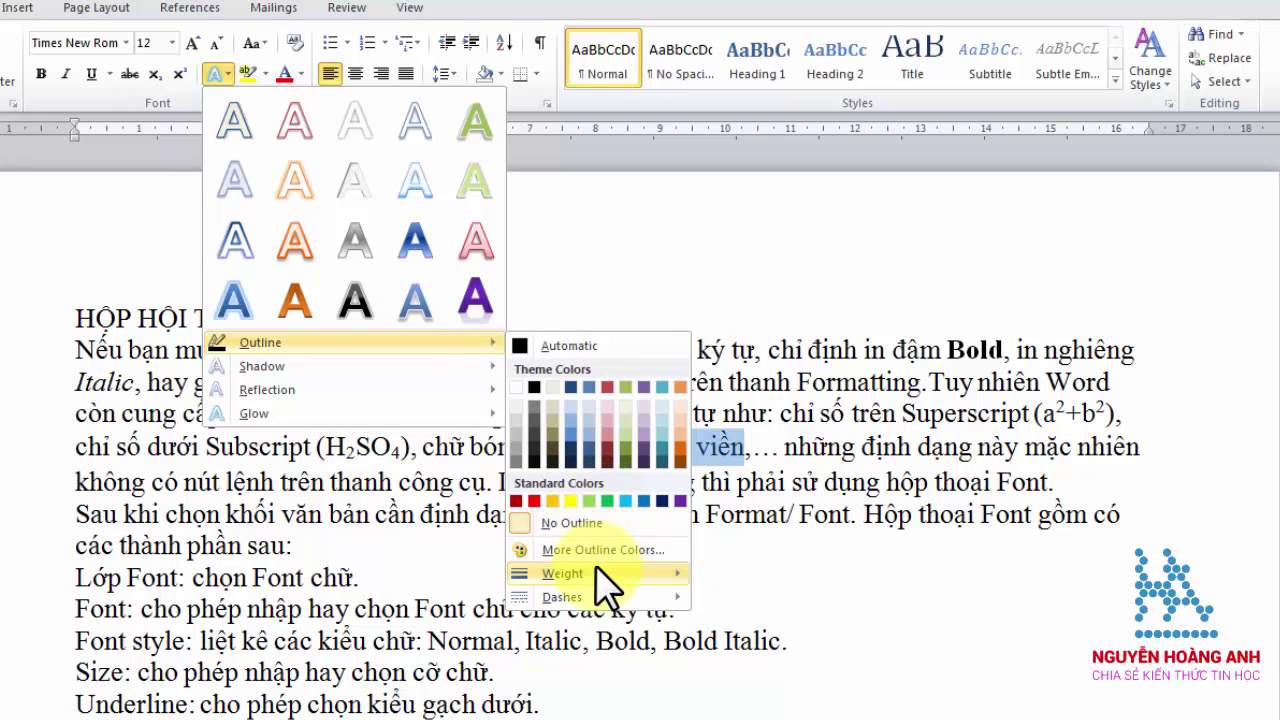
{"action": "mouse_move", "coordinate": [604, 573]}
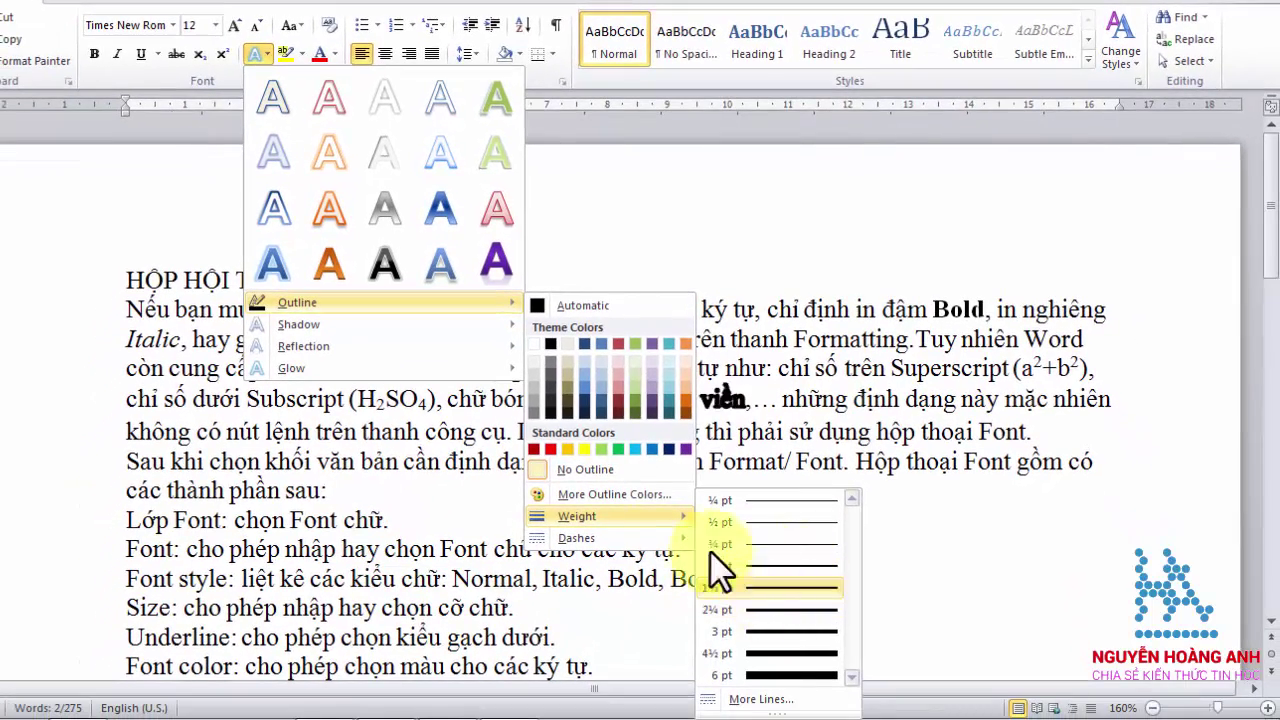
{"action": "mouse_move", "coordinate": [583, 535]}
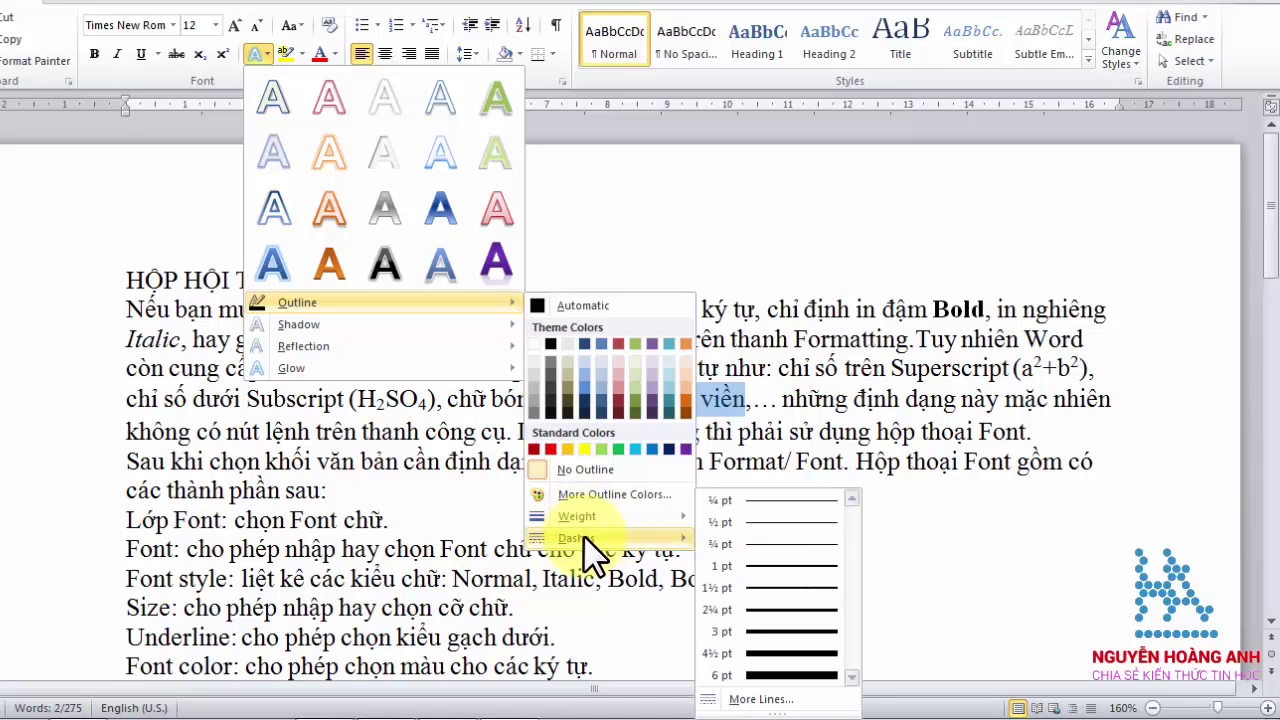
{"action": "left_click", "coordinate": [763, 516]}
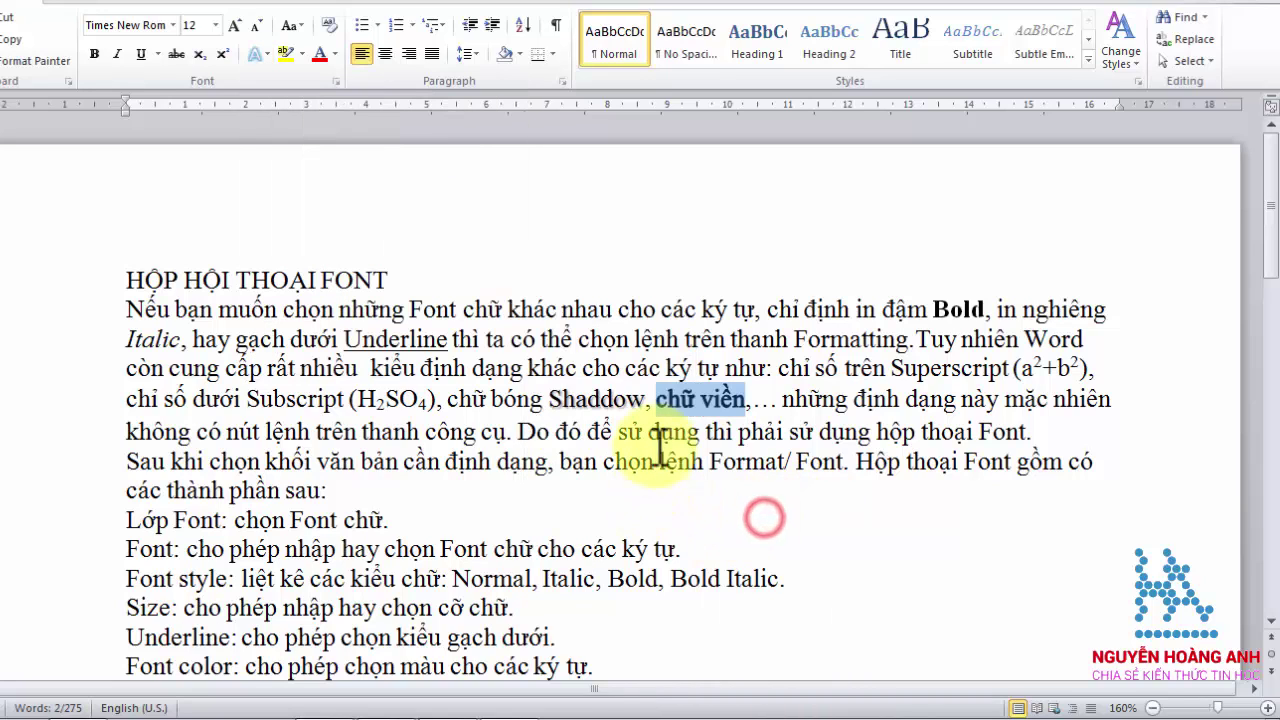
{"action": "left_click", "coordinate": [660, 435]}
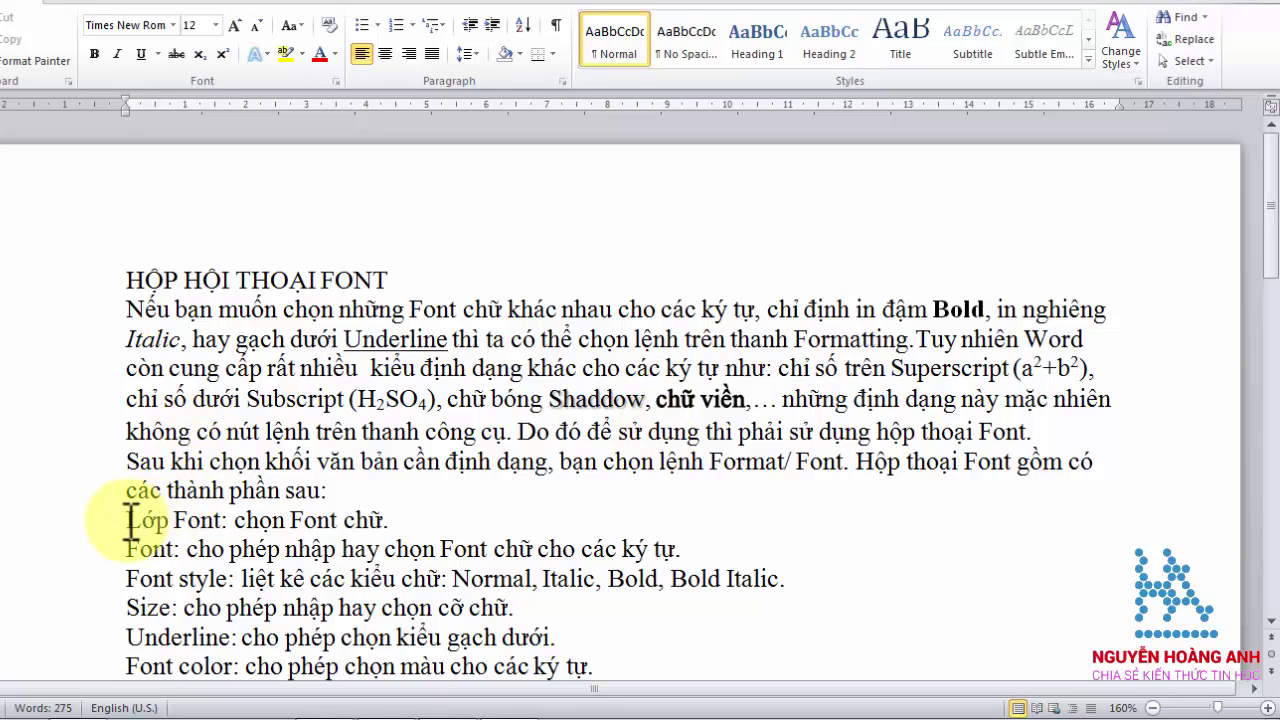
Step: Bold 'Lớp Font' and italicize the word 'Italic' on the Font style line
{"action": "left_click_drag", "start_coordinate": [127, 520], "coordinate": [236, 525]}
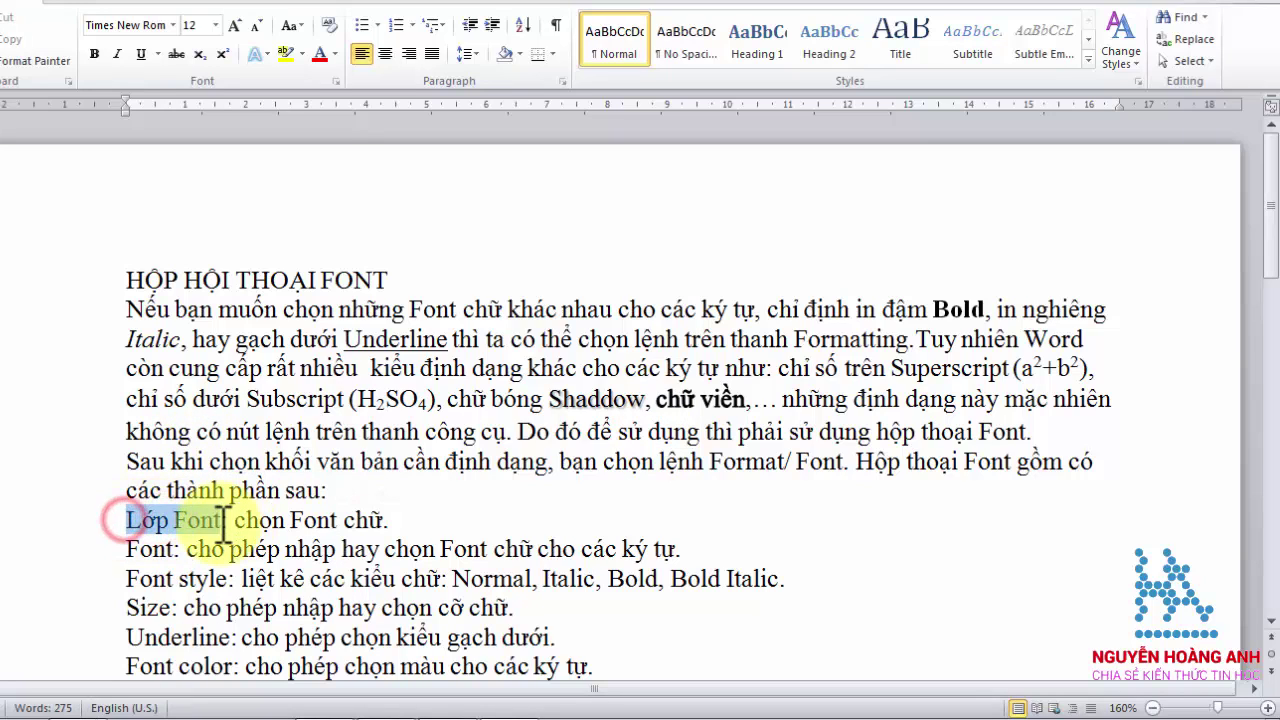
{"action": "key", "text": "ctrl+b"}
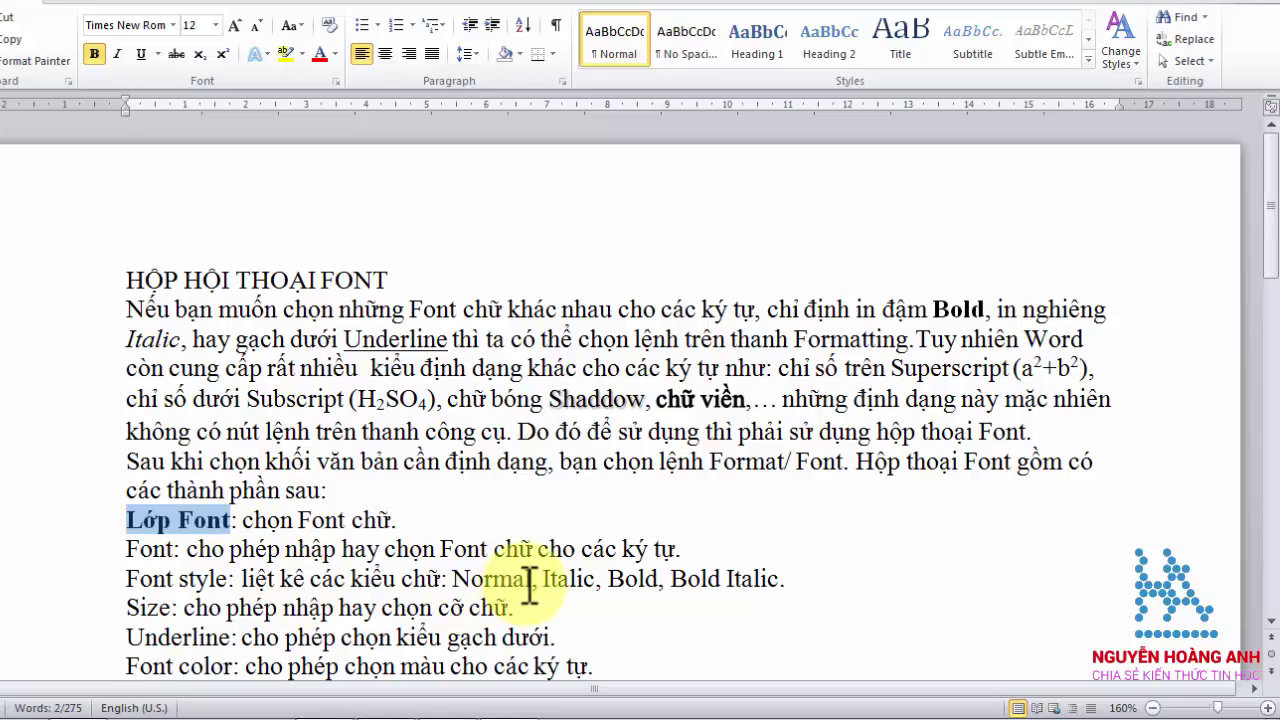
{"action": "left_click_drag", "start_coordinate": [541, 582], "coordinate": [594, 584]}
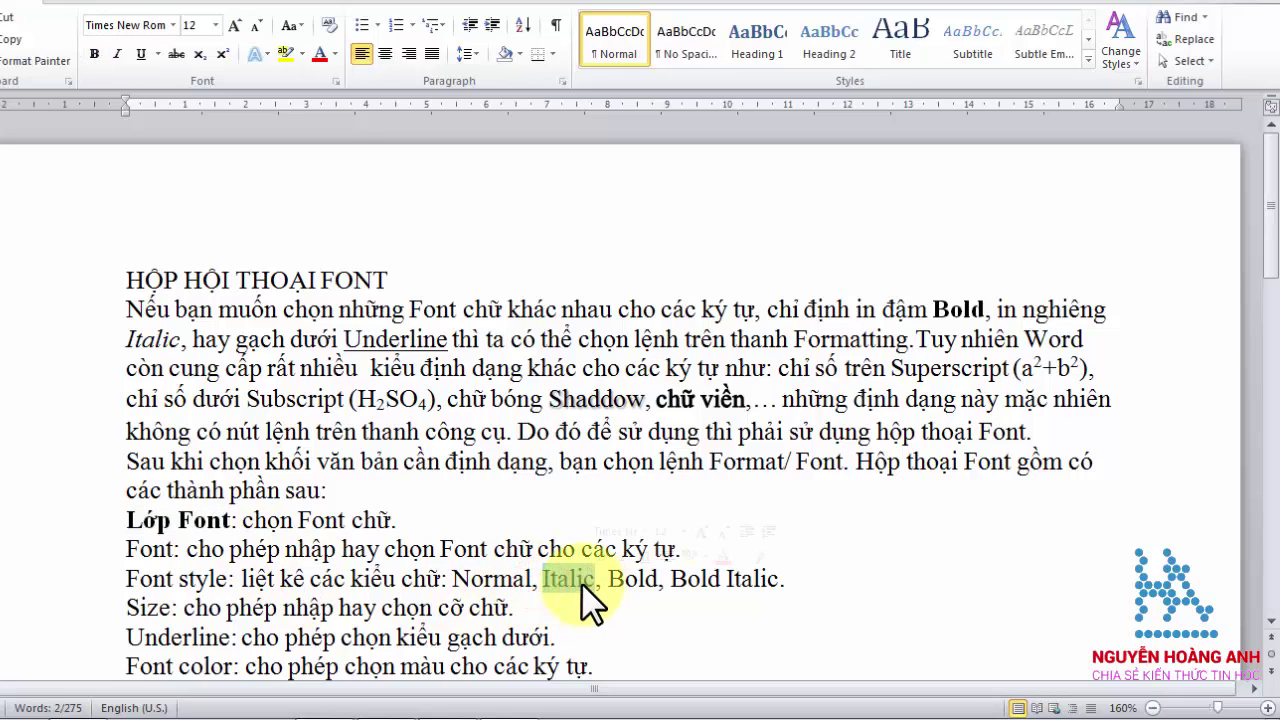
{"action": "left_click", "coordinate": [623, 557]}
{"action": "left_click", "coordinate": [611, 580]}
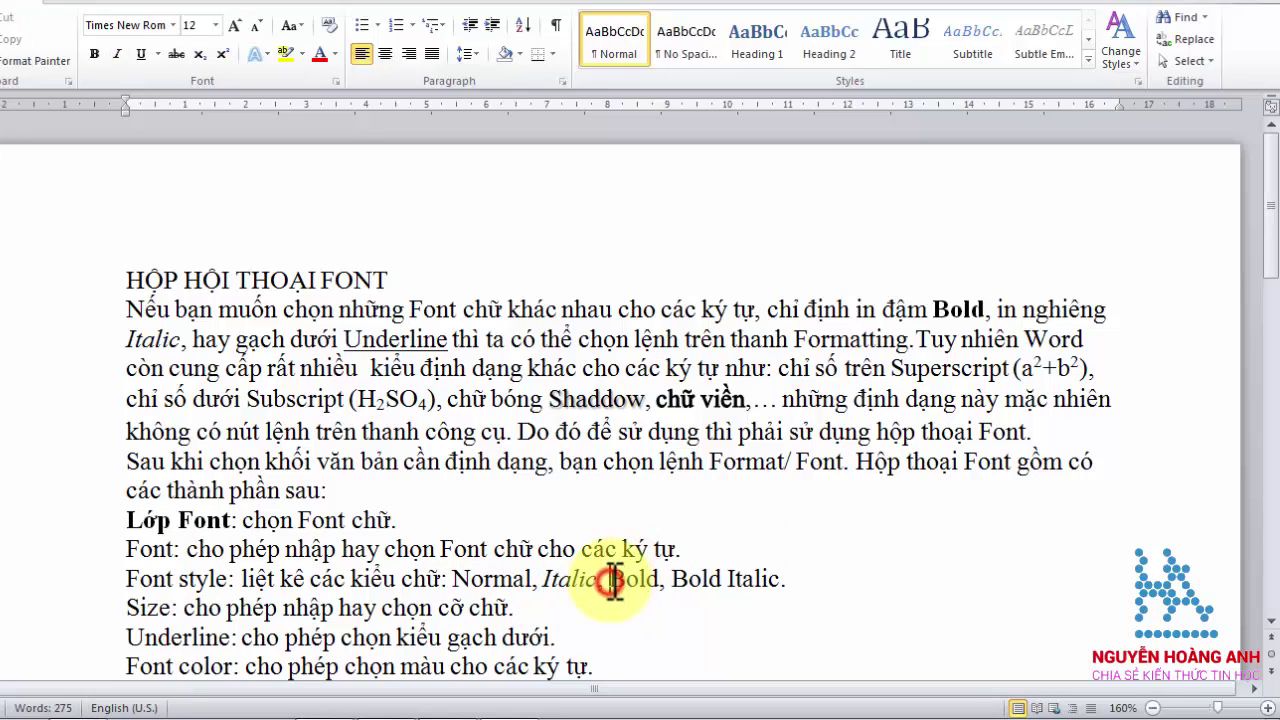
Step: Bold 'Bold', make 'Bold Italic' bold italic, and underline 'Underline'
{"action": "left_click_drag", "start_coordinate": [611, 581], "coordinate": [662, 582]}
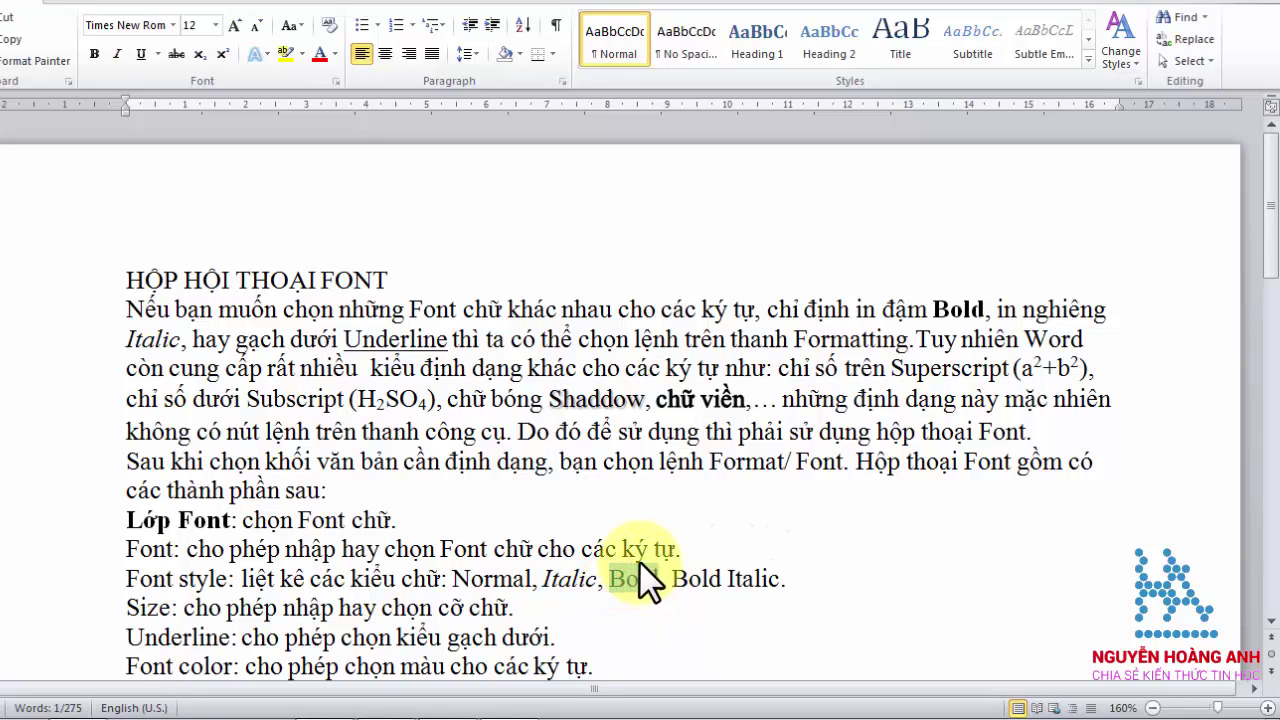
{"action": "left_click", "coordinate": [668, 550]}
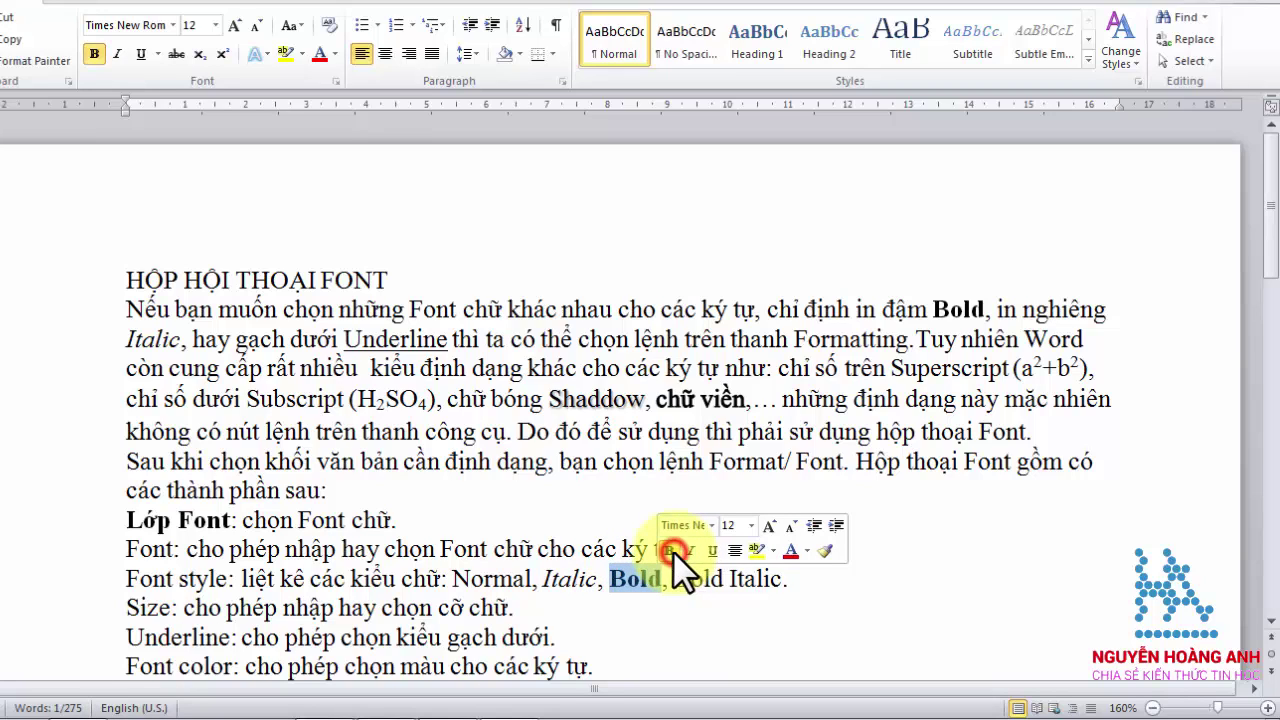
{"action": "left_click_drag", "start_coordinate": [674, 581], "coordinate": [766, 582]}
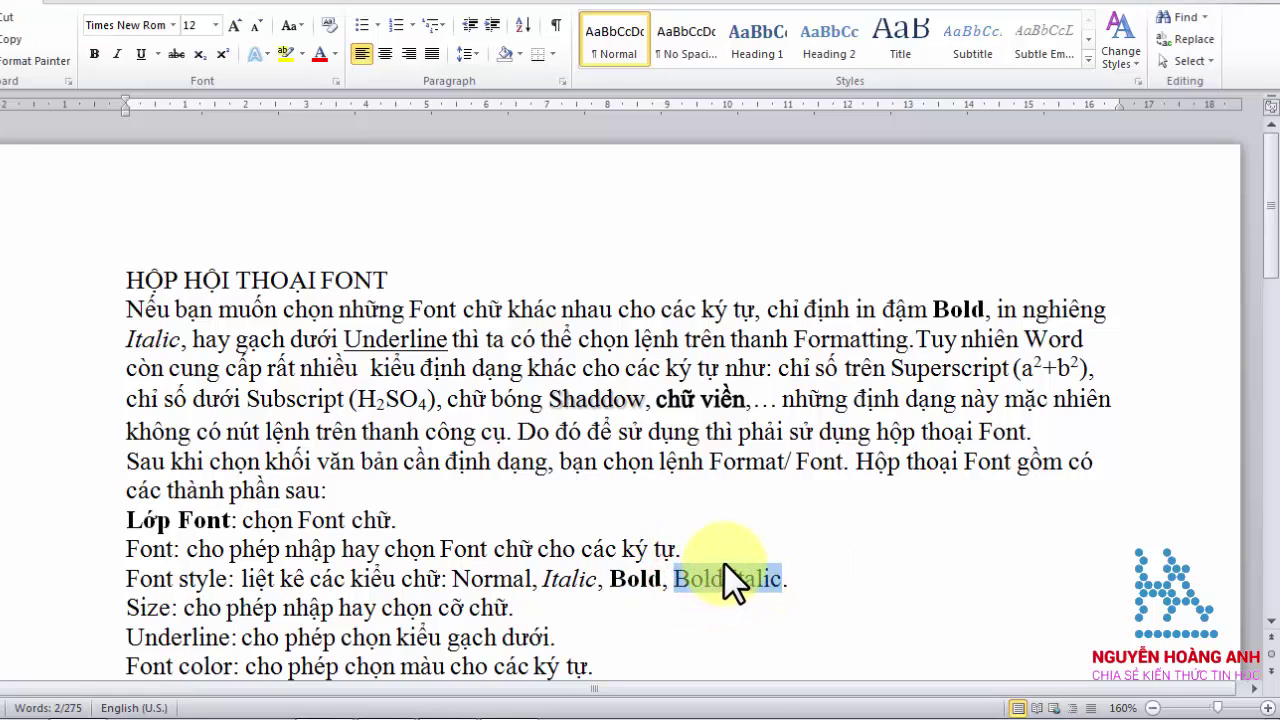
{"action": "left_click", "coordinate": [90, 54]}
{"action": "left_click", "coordinate": [116, 54]}
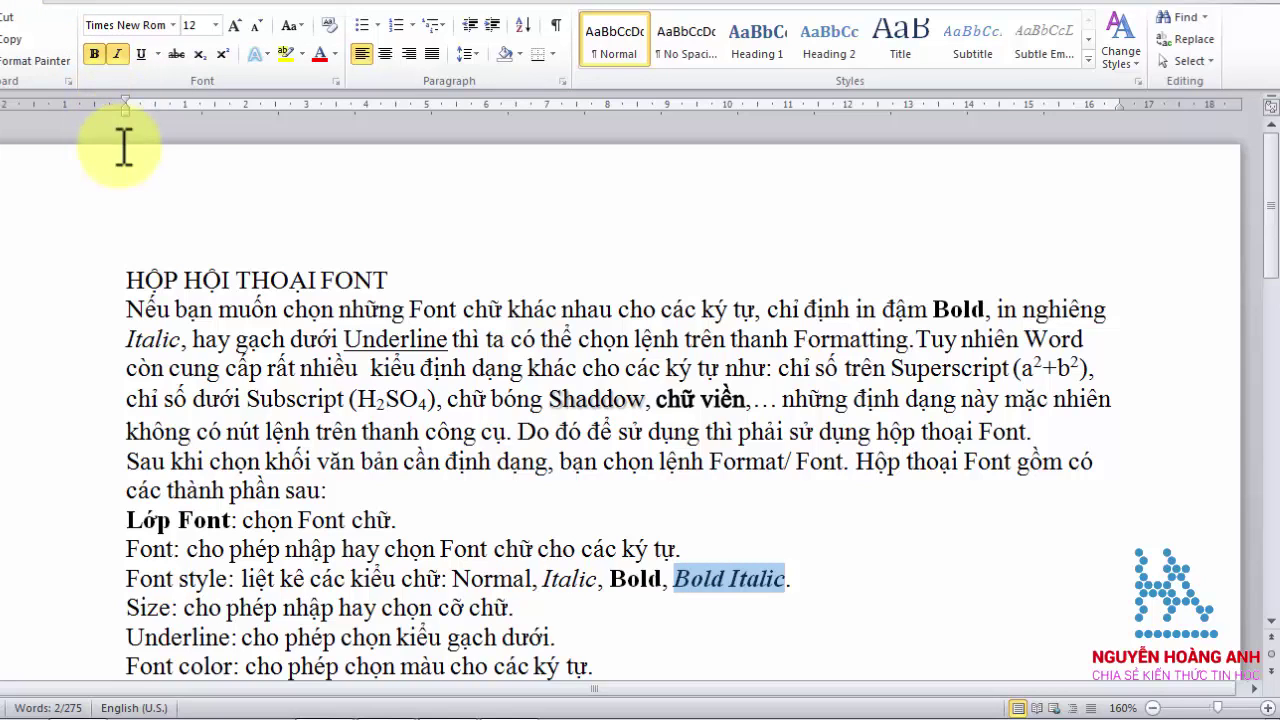
{"action": "left_click_drag", "start_coordinate": [125, 637], "coordinate": [231, 637]}
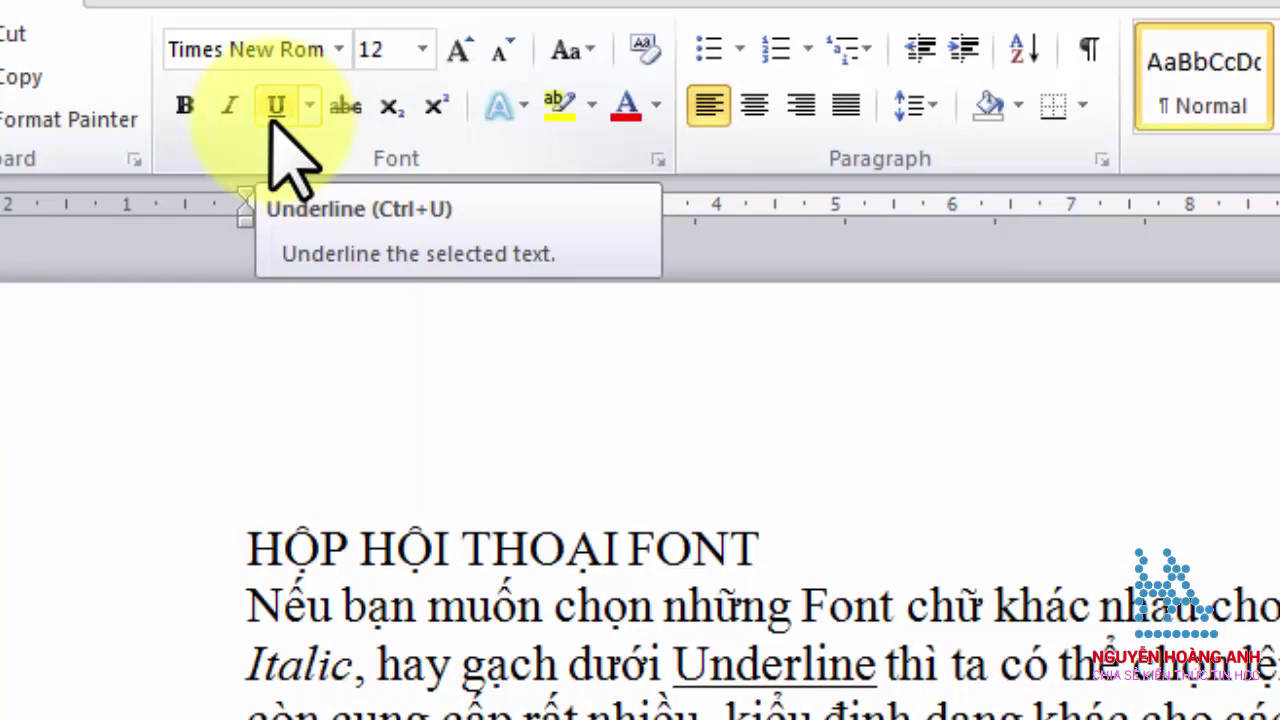
{"action": "left_click", "coordinate": [276, 106]}
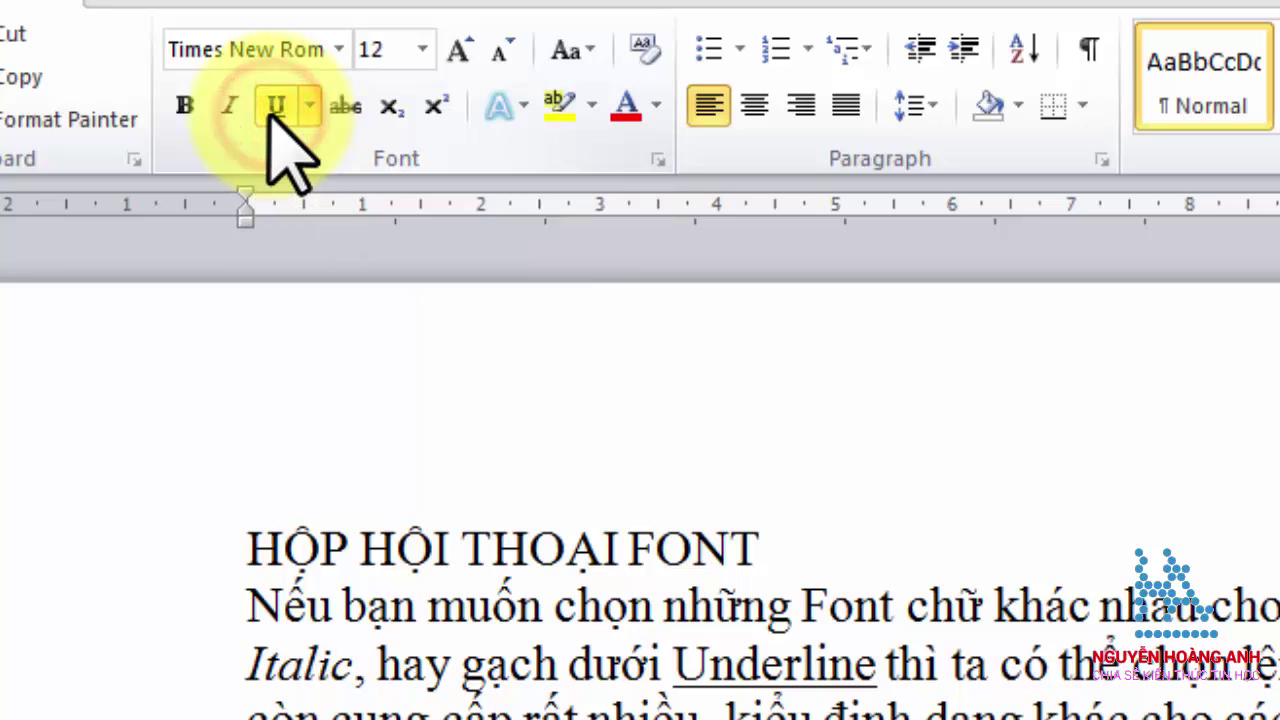
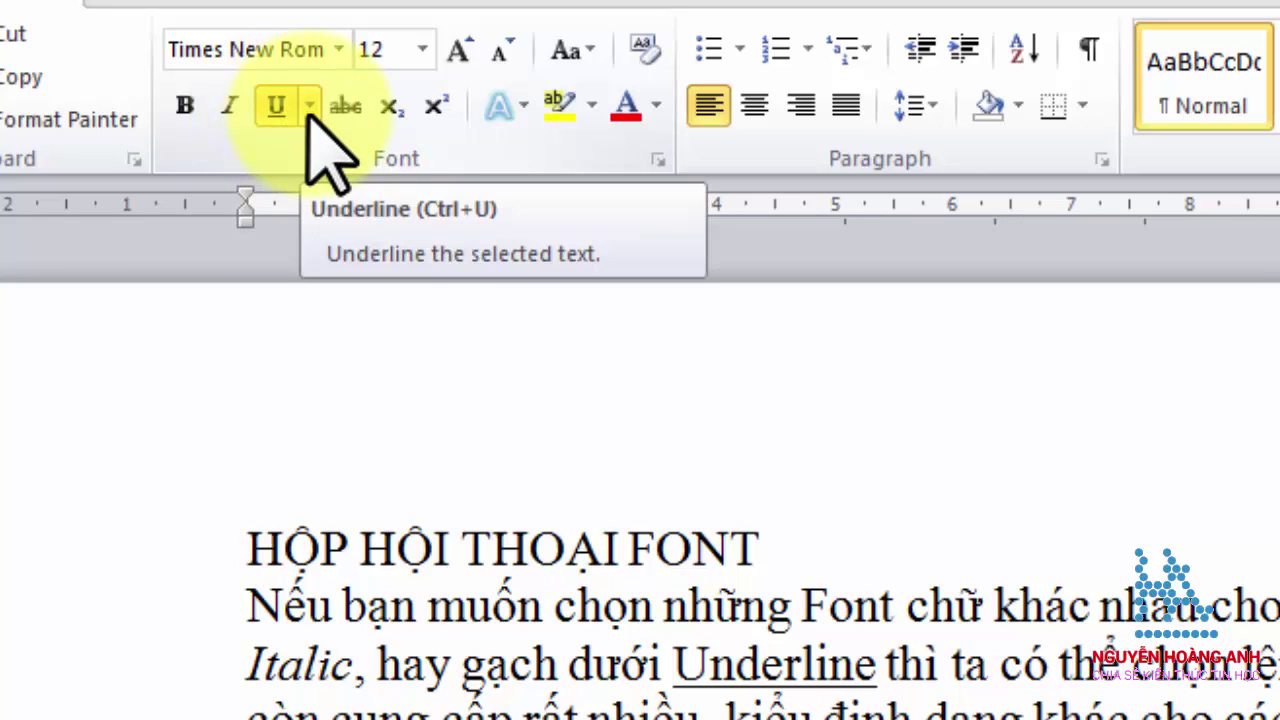
Step: Give the word Underline a dotted underline and underline its description
{"action": "left_click", "coordinate": [310, 106]}
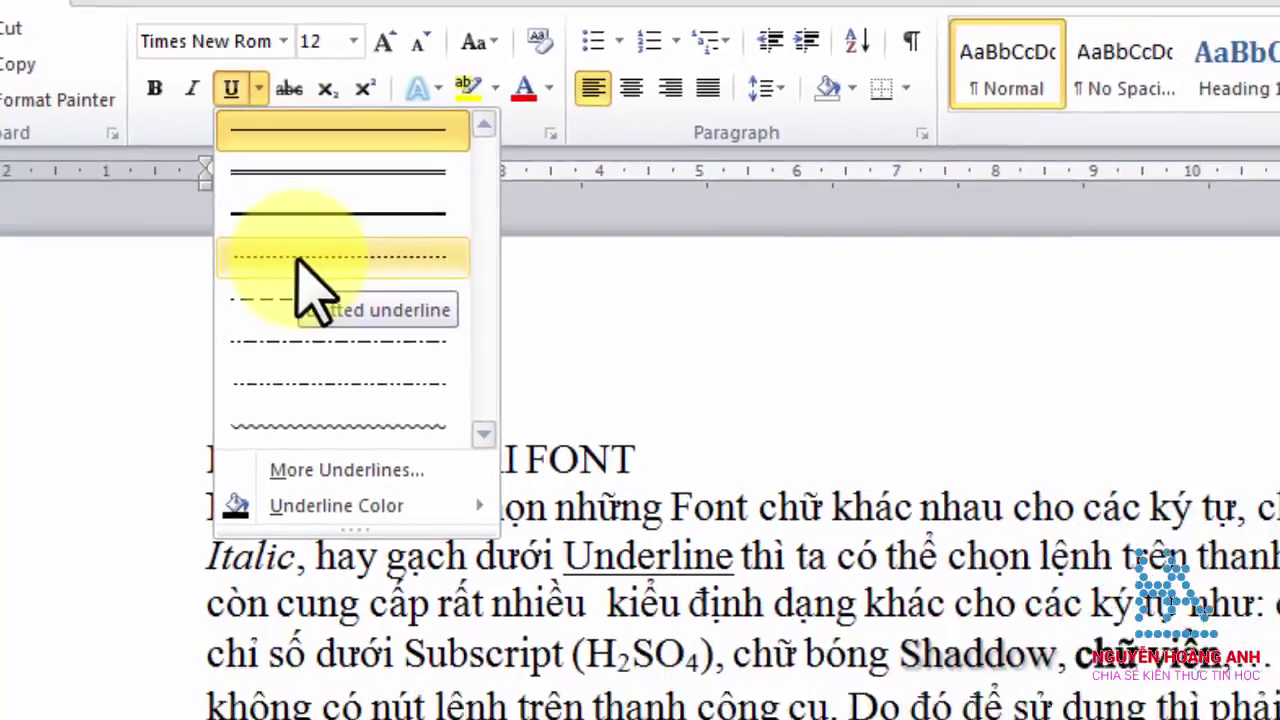
{"action": "left_click", "coordinate": [356, 312]}
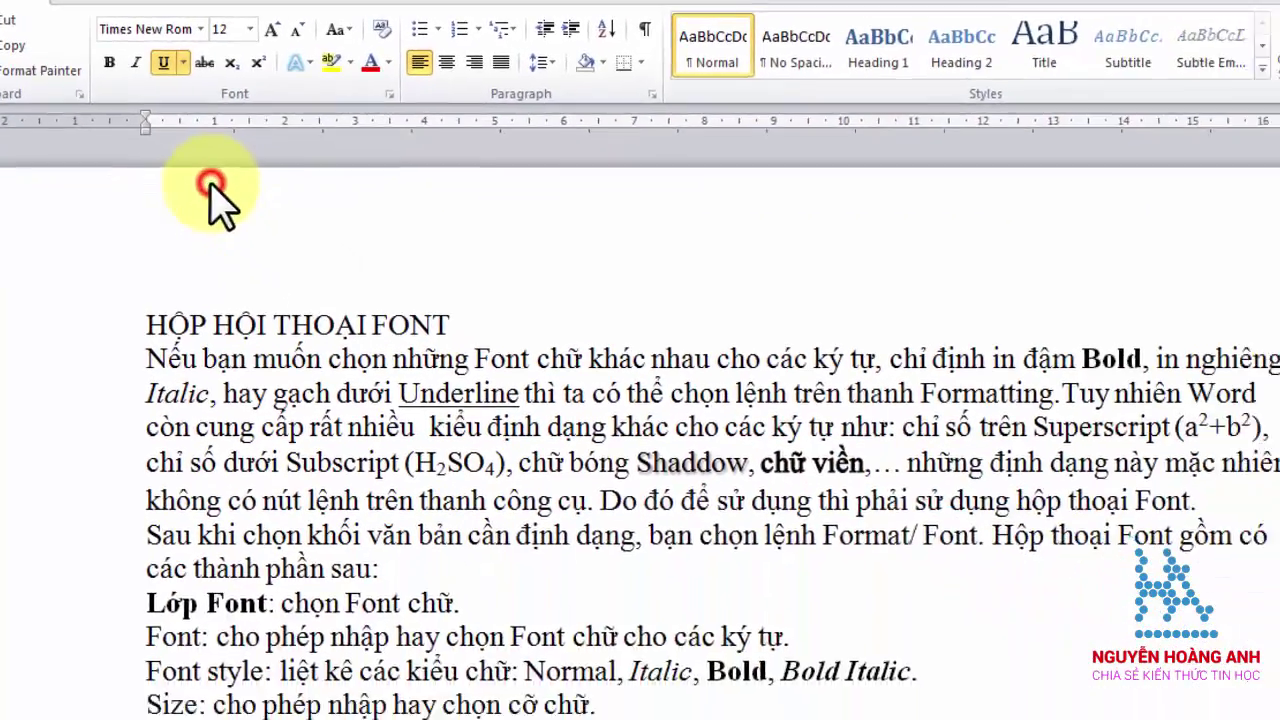
{"action": "scroll", "coordinate": [418, 563], "scroll_direction": "down", "scroll_amount": 2}
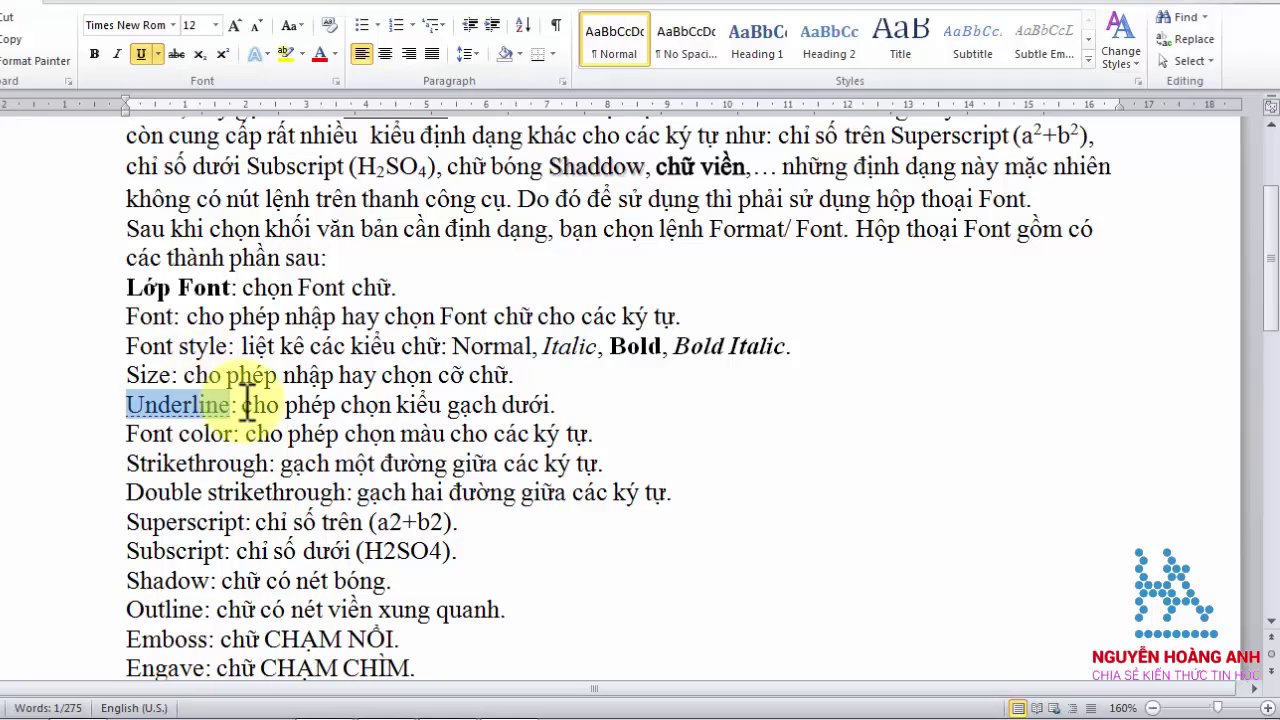
{"action": "left_click_drag", "start_coordinate": [241, 405], "coordinate": [558, 405]}
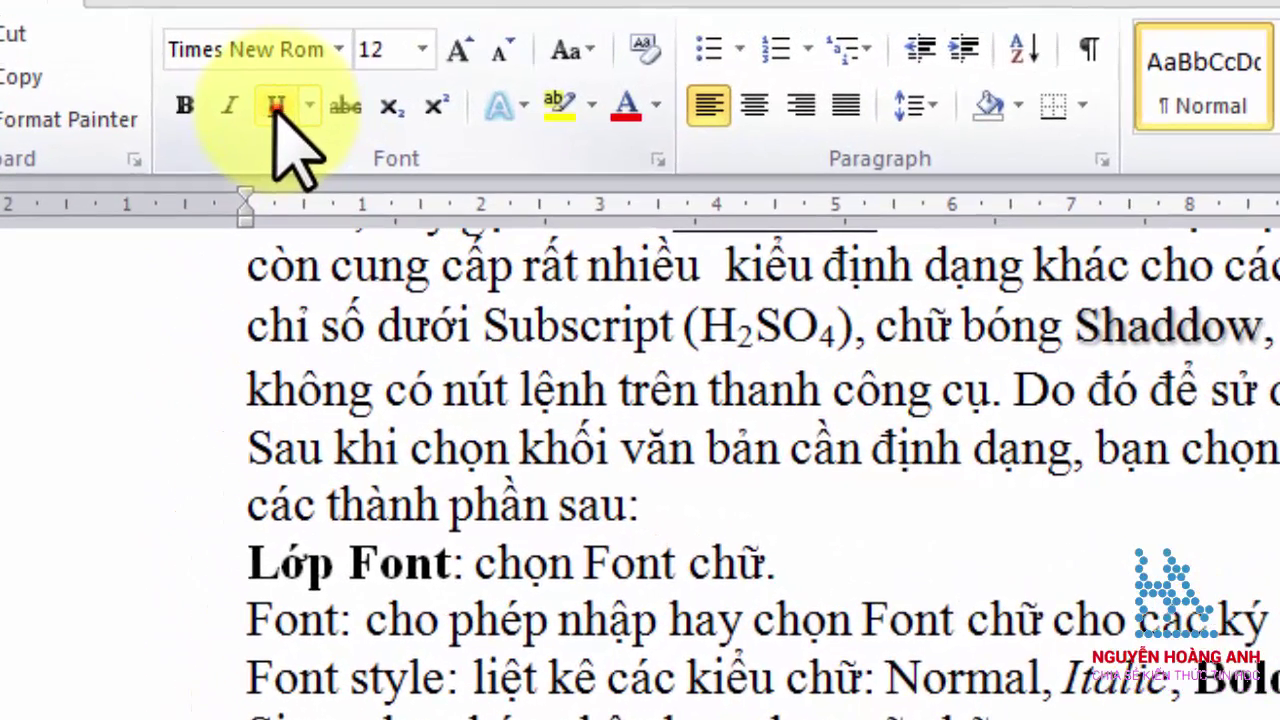
{"action": "left_click", "coordinate": [141, 54]}
{"action": "left_click", "coordinate": [307, 107]}
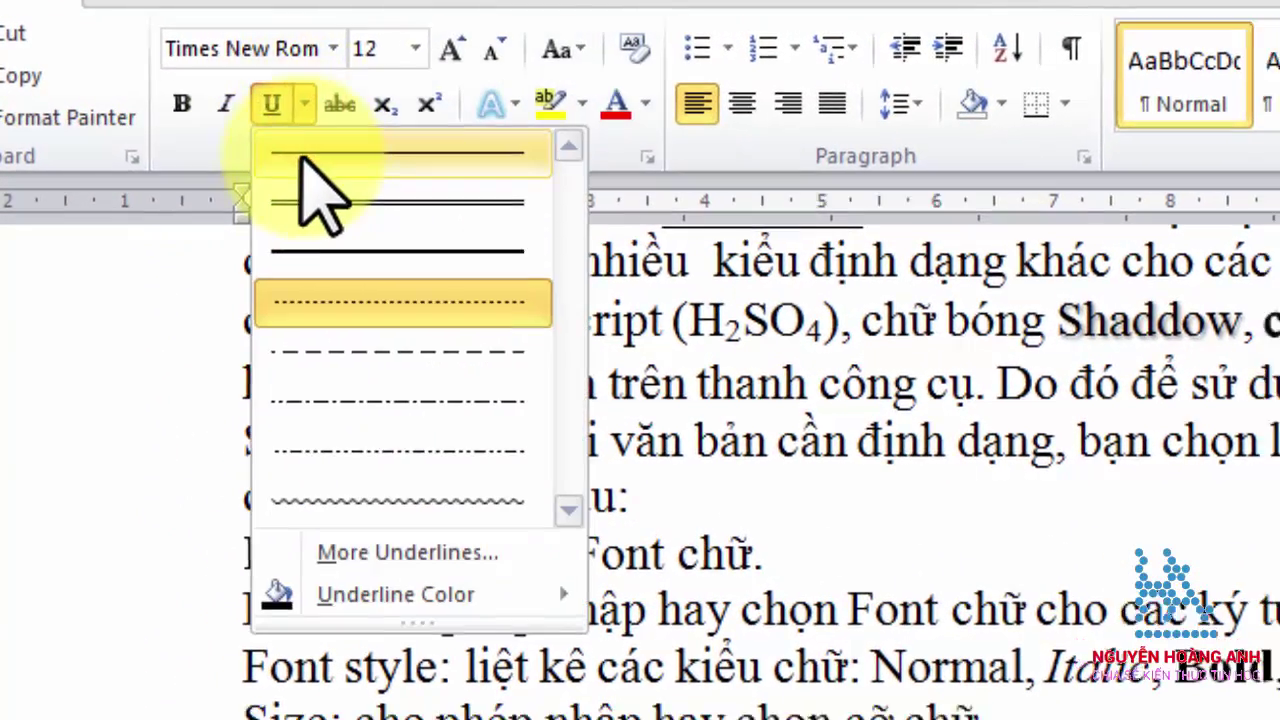
{"action": "left_click", "coordinate": [228, 118]}
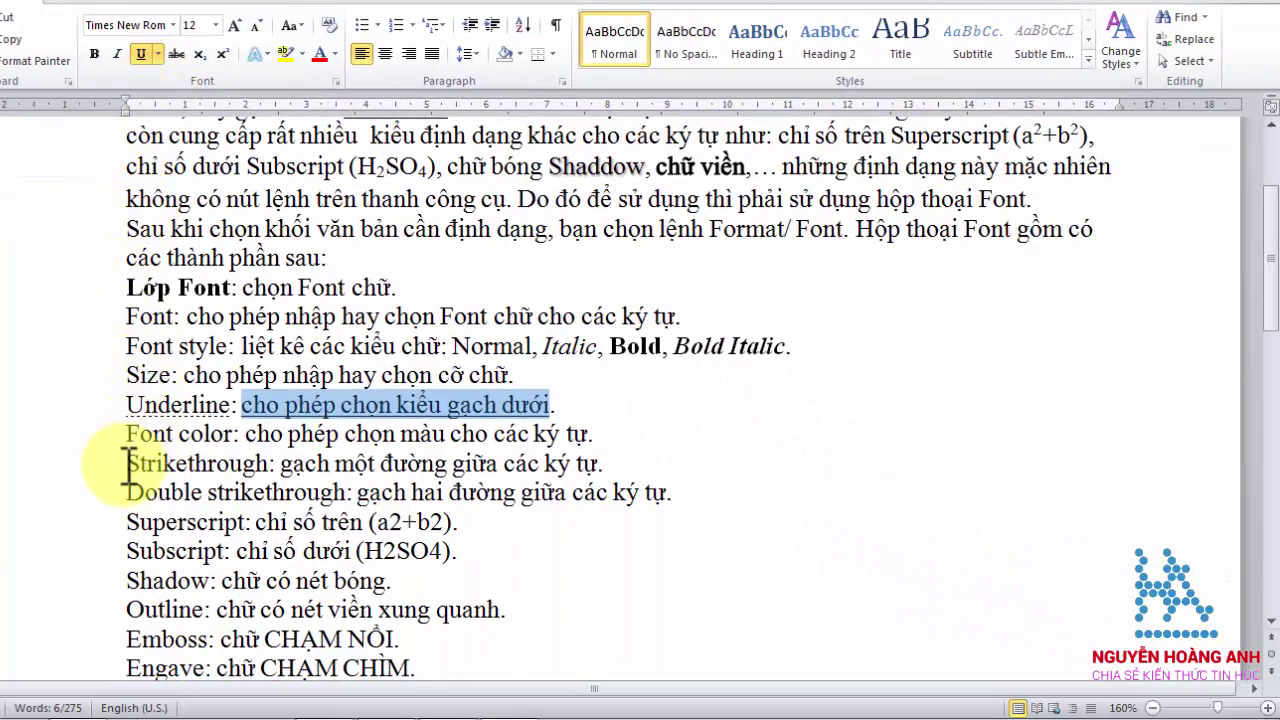
Step: Strike through the word Strikethrough, then select the Double strikethrough label
{"action": "left_click_drag", "start_coordinate": [122, 463], "coordinate": [270, 463]}
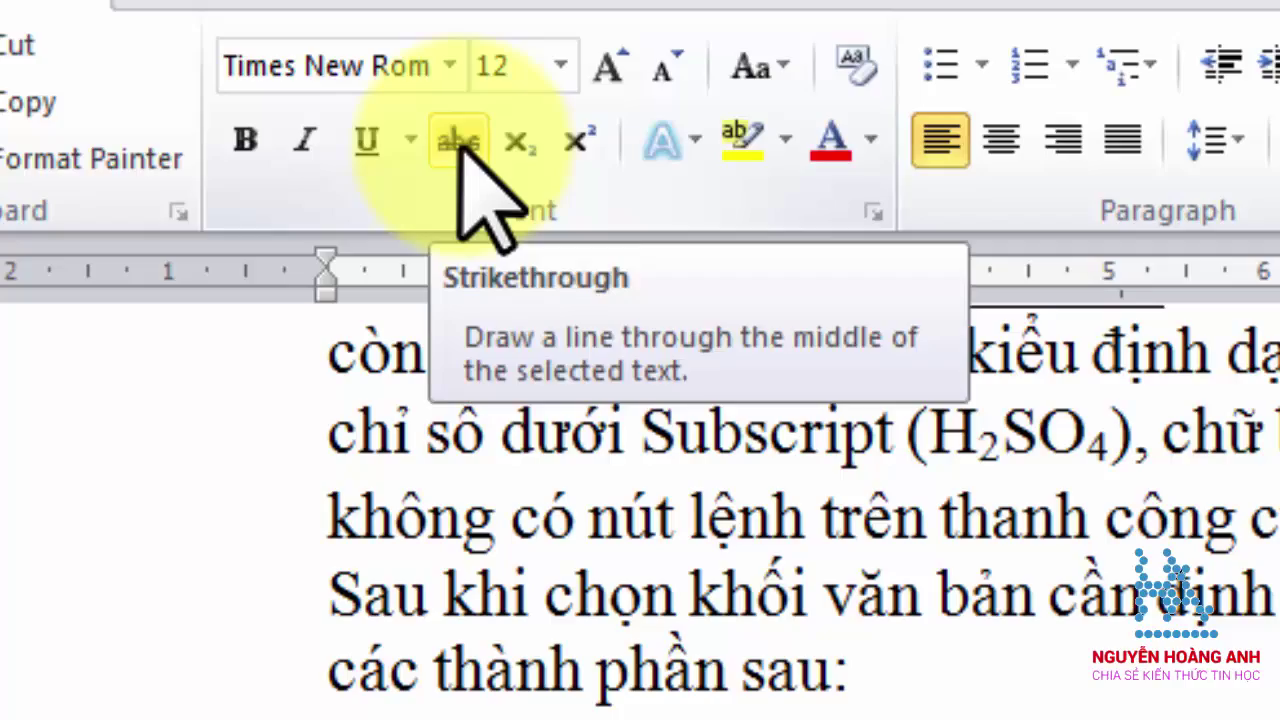
{"action": "left_click", "coordinate": [458, 140]}
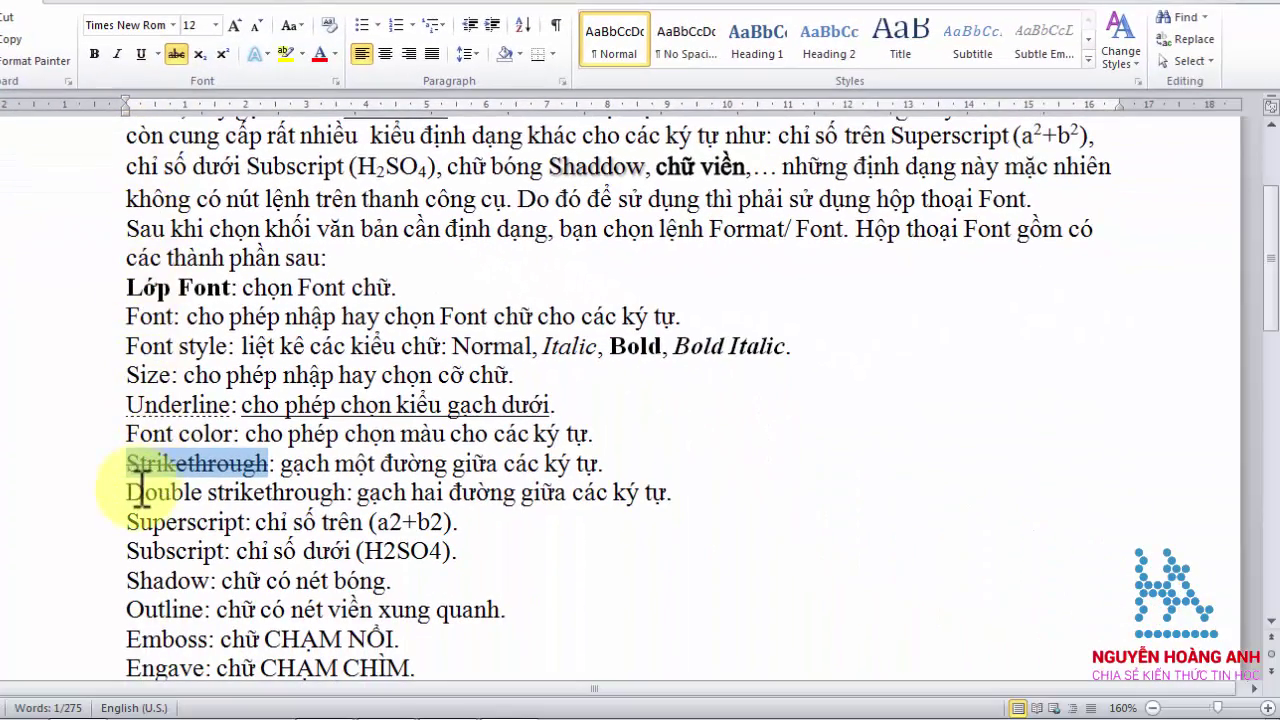
{"action": "left_click_drag", "start_coordinate": [127, 492], "coordinate": [316, 494]}
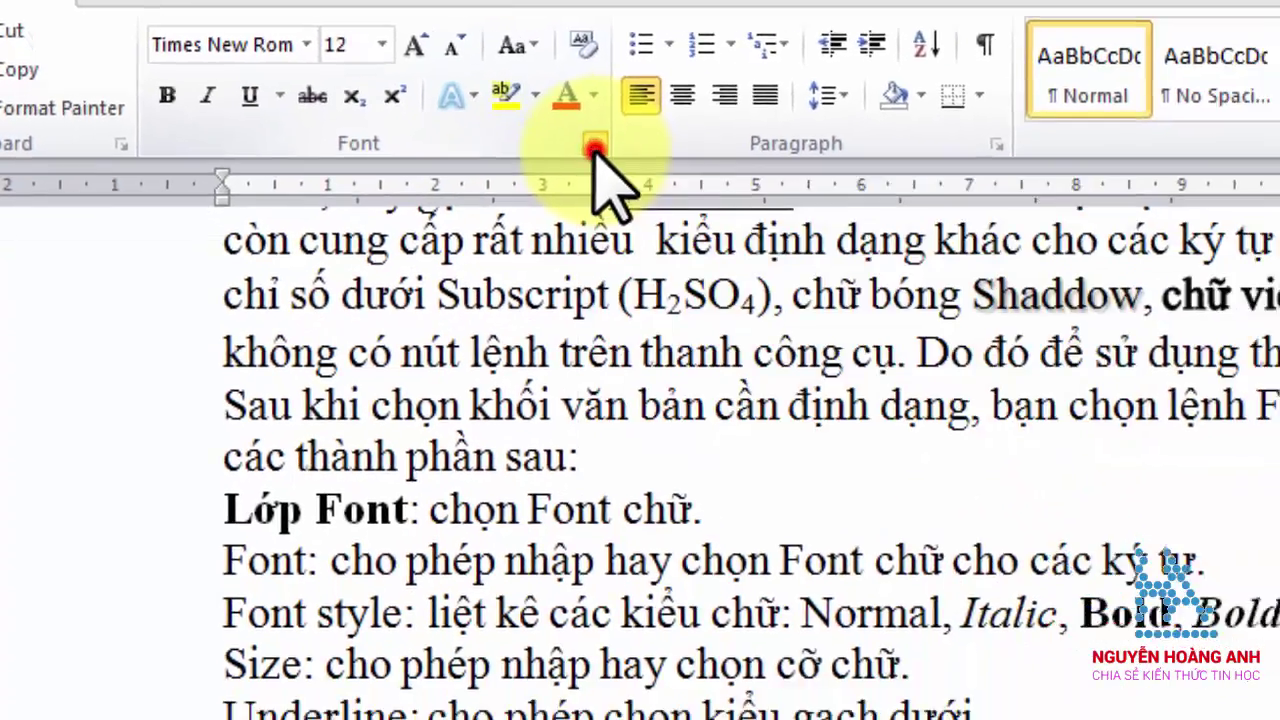
Step: Apply double strikethrough to the Double strikethrough label via the Font dialog
{"action": "left_click", "coordinate": [812, 198]}
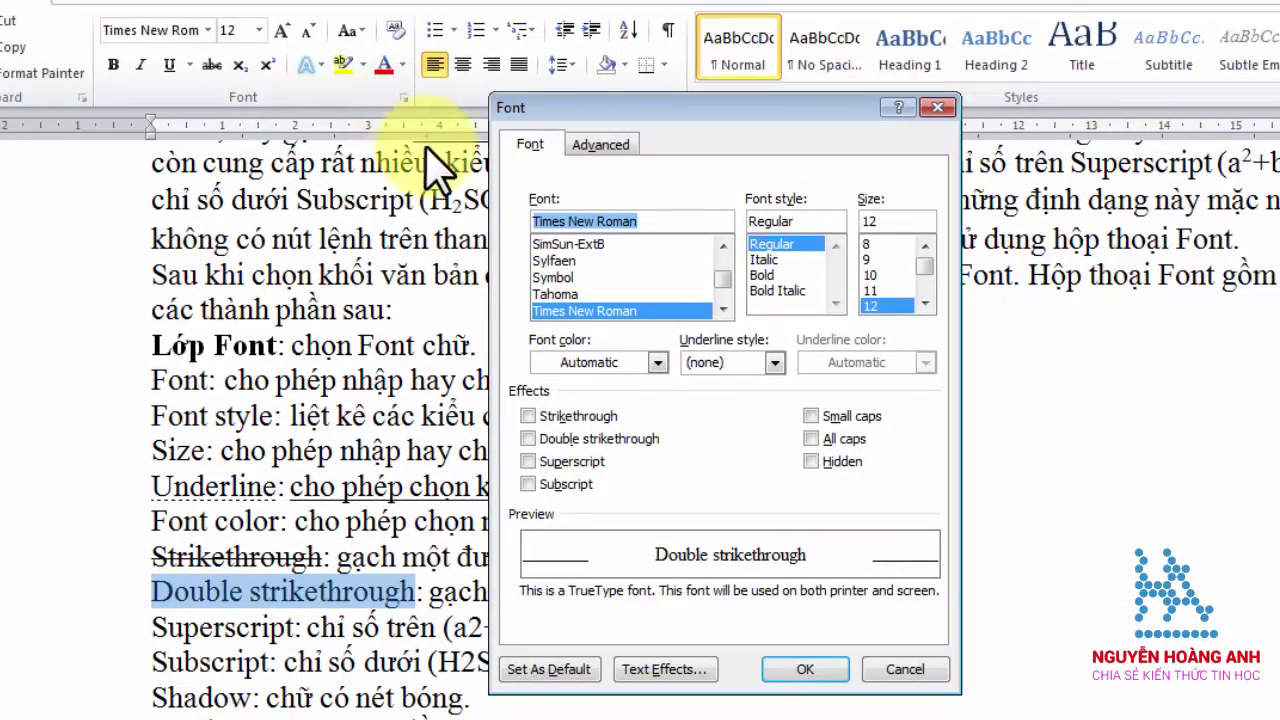
{"action": "left_click", "coordinate": [548, 440]}
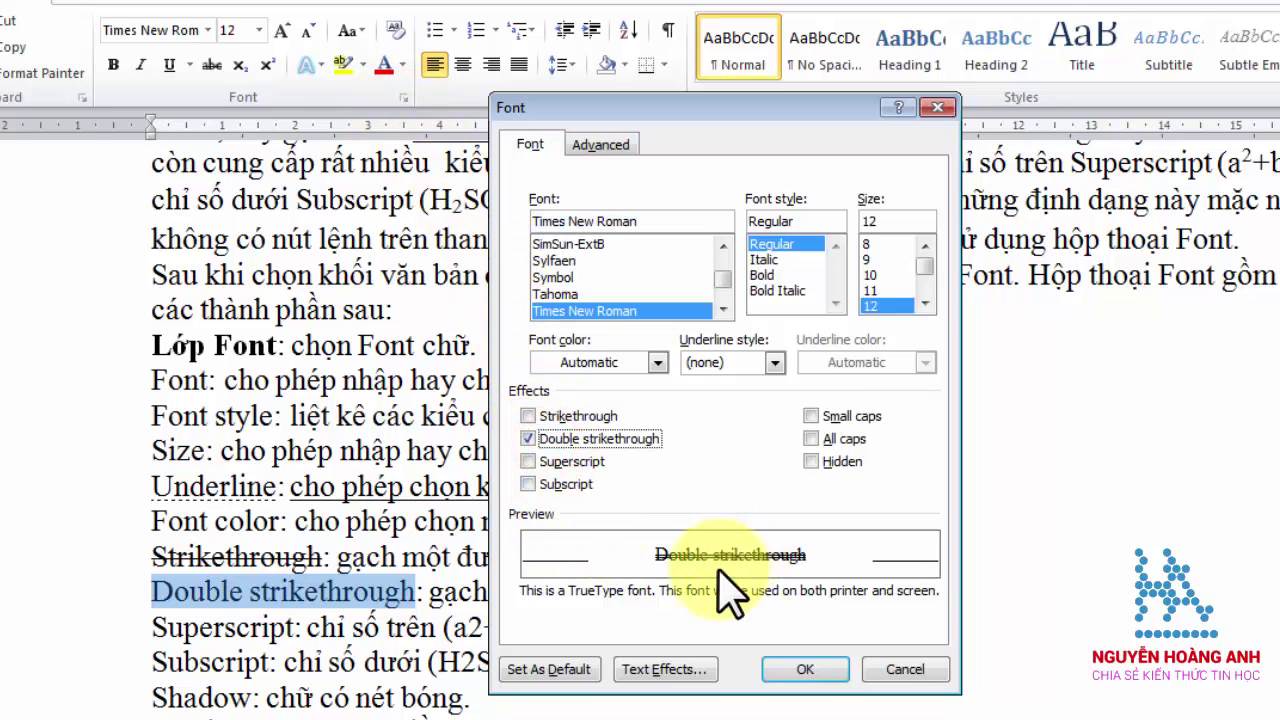
{"action": "left_click", "coordinate": [530, 438]}
{"action": "left_click", "coordinate": [532, 438]}
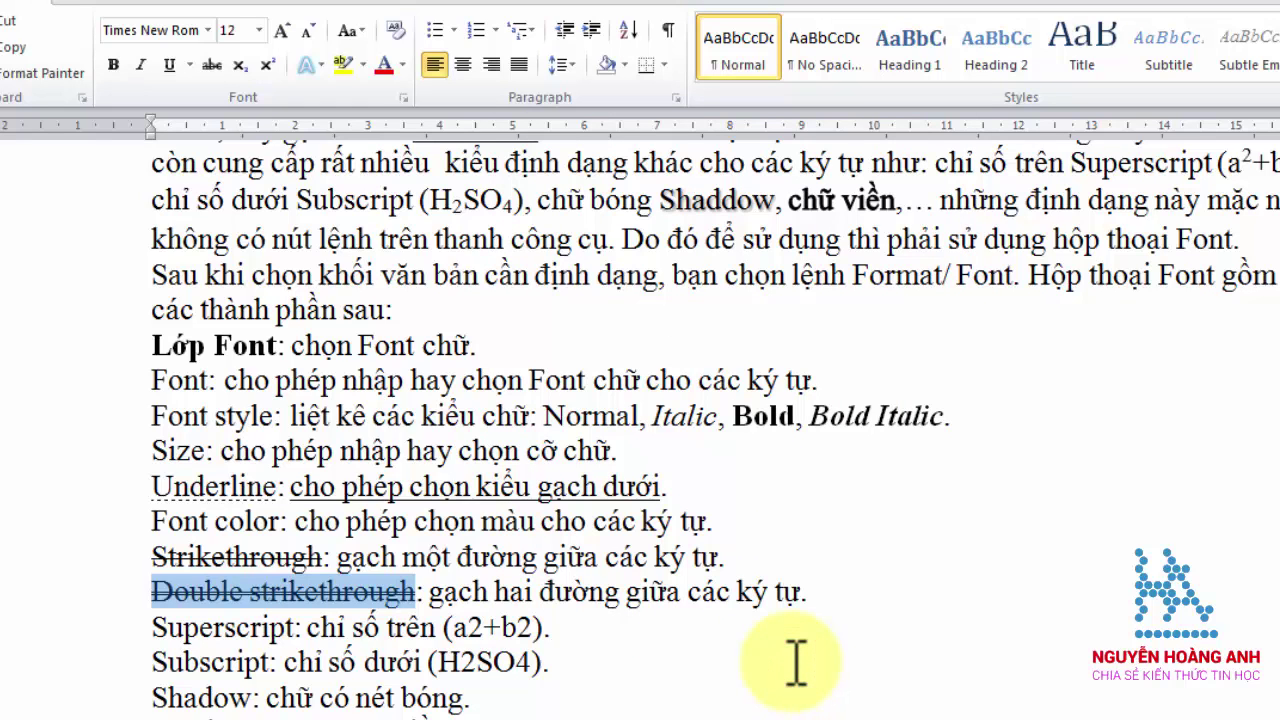
Step: Raise both 2s in a2+b2 to superscript
{"action": "left_click", "coordinate": [469, 629]}
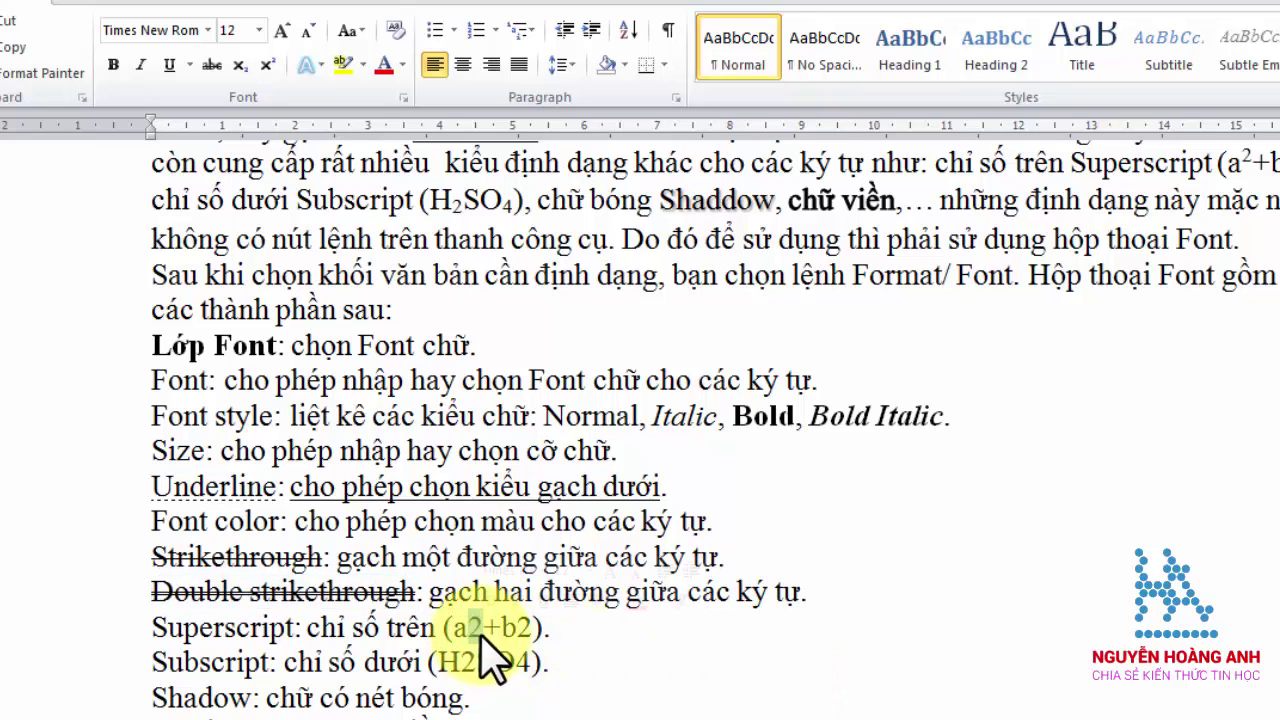
{"action": "left_click", "coordinate": [267, 64]}
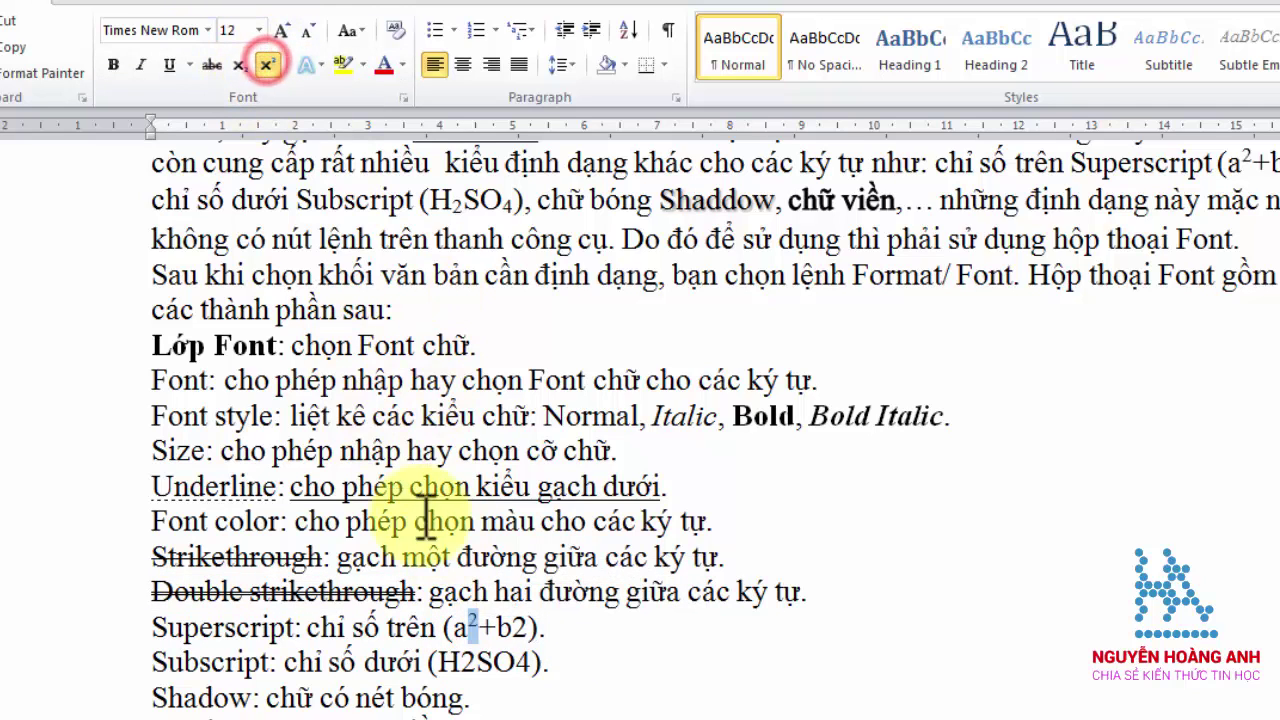
{"action": "left_click_drag", "start_coordinate": [511, 627], "coordinate": [526, 627]}
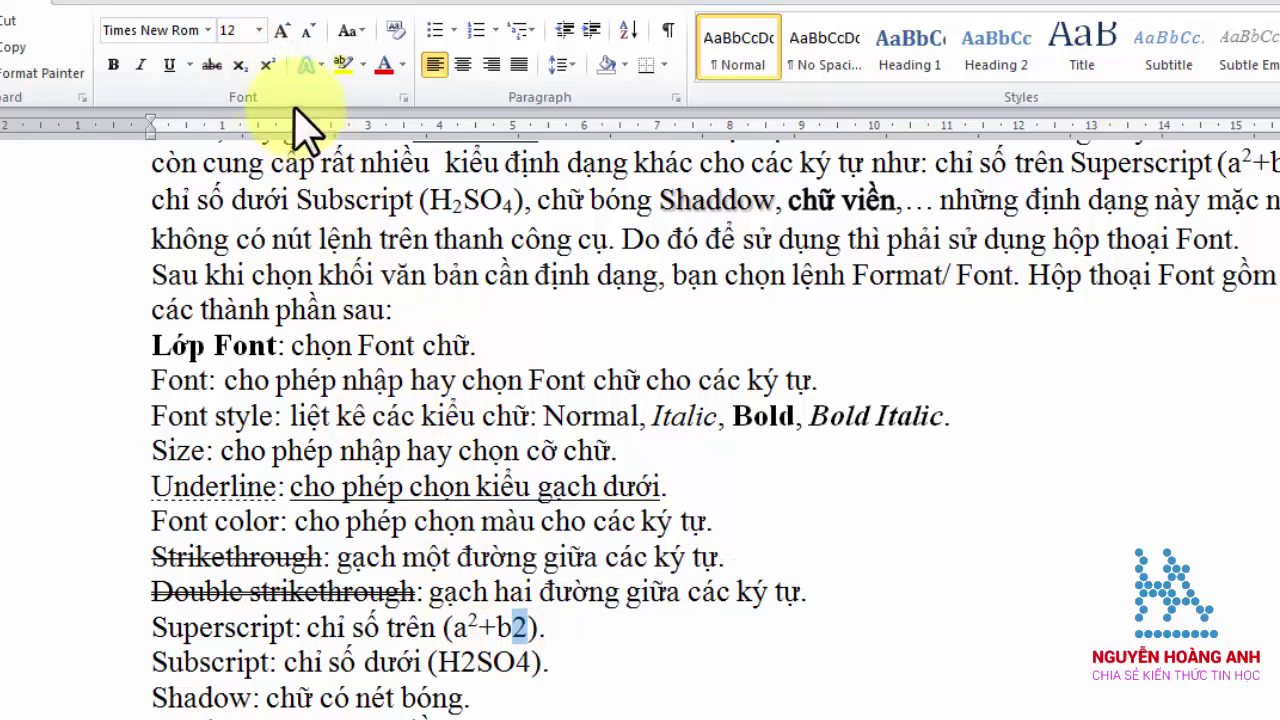
{"action": "left_click", "coordinate": [267, 64]}
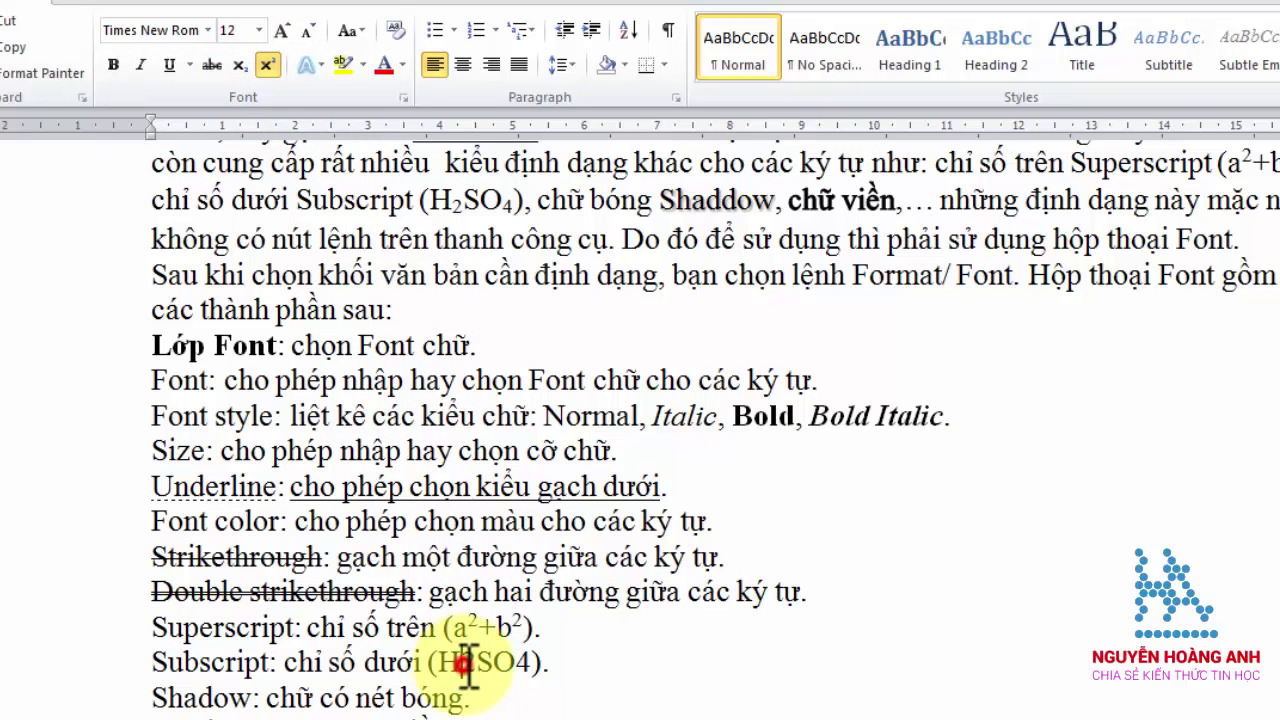
Step: Lower the 2 and 4 in H2SO4 to subscript
{"action": "left_click_drag", "start_coordinate": [464, 663], "coordinate": [525, 663]}
{"action": "left_click", "coordinate": [240, 66]}
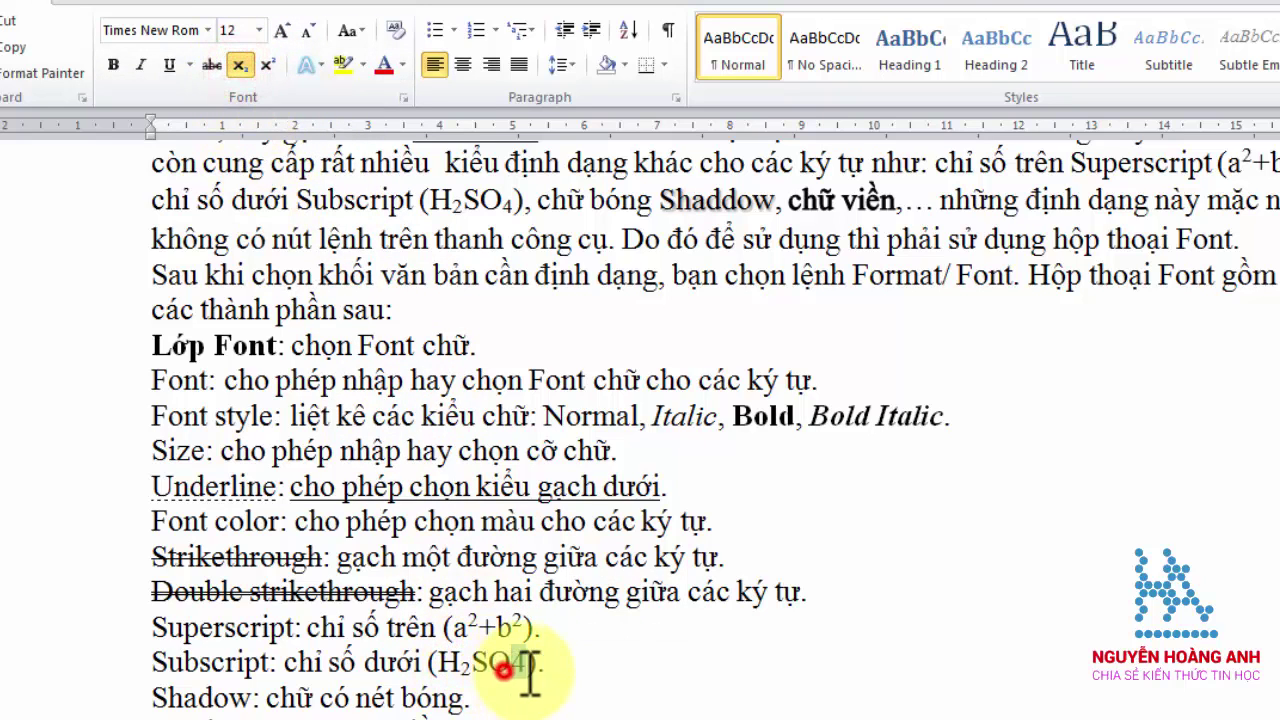
{"action": "left_click", "coordinate": [240, 66]}
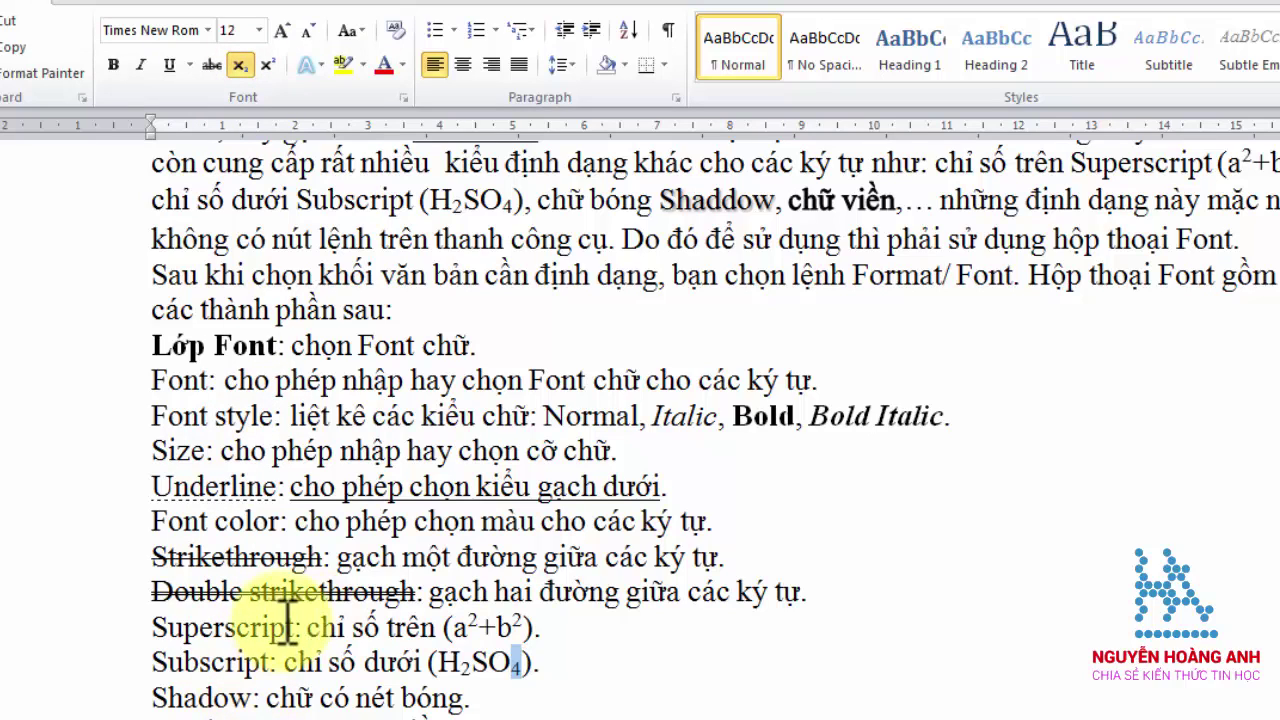
{"action": "scroll", "coordinate": [251, 620], "scroll_direction": "down", "scroll_amount": 1}
{"action": "scroll", "coordinate": [255, 634], "scroll_direction": "up", "scroll_amount": 2}
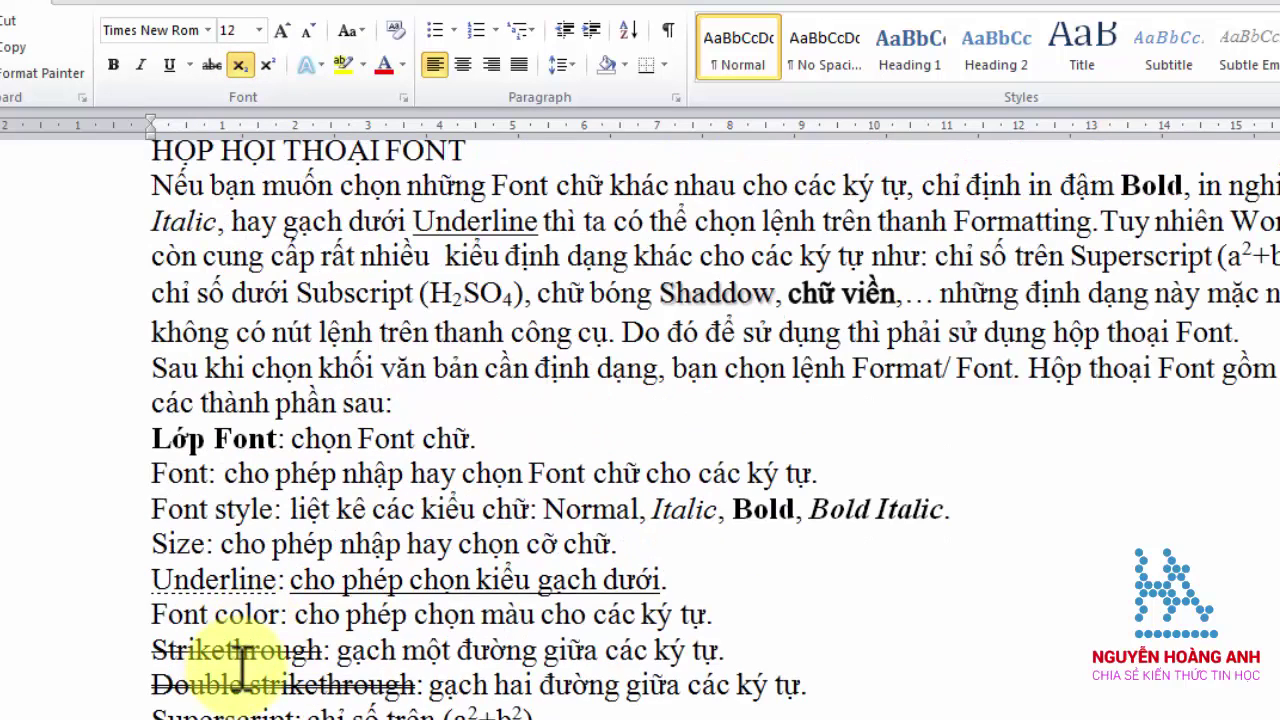
{"action": "scroll", "coordinate": [241, 662], "scroll_direction": "down", "scroll_amount": 3}
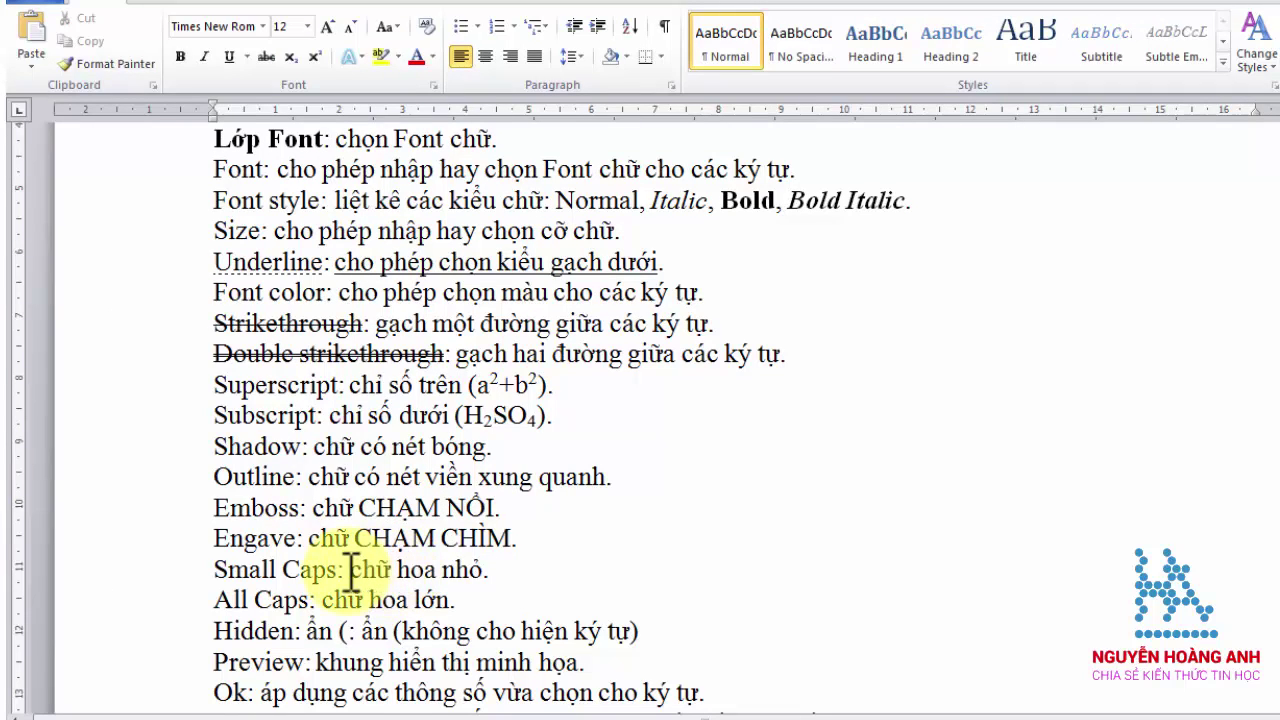
Step: Set the Small Caps line in small capitals through the Font dialog
{"action": "left_click", "coordinate": [158, 570]}
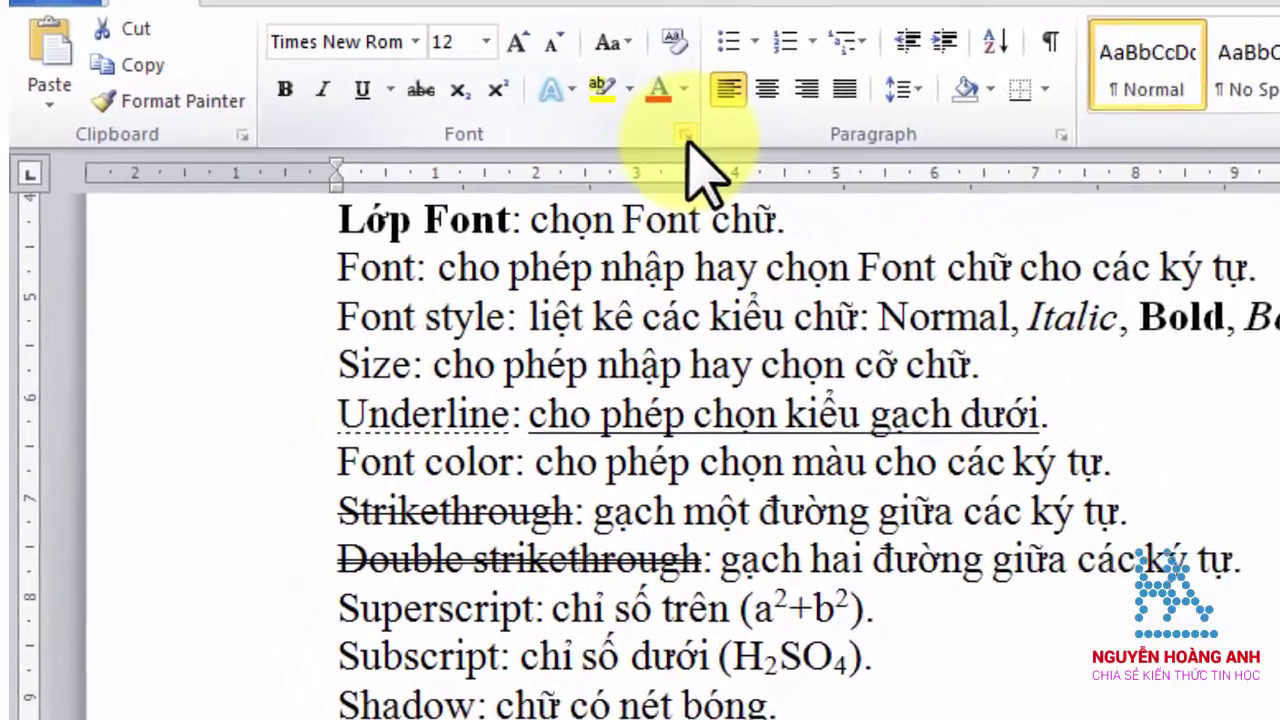
{"action": "left_click", "coordinate": [433, 86]}
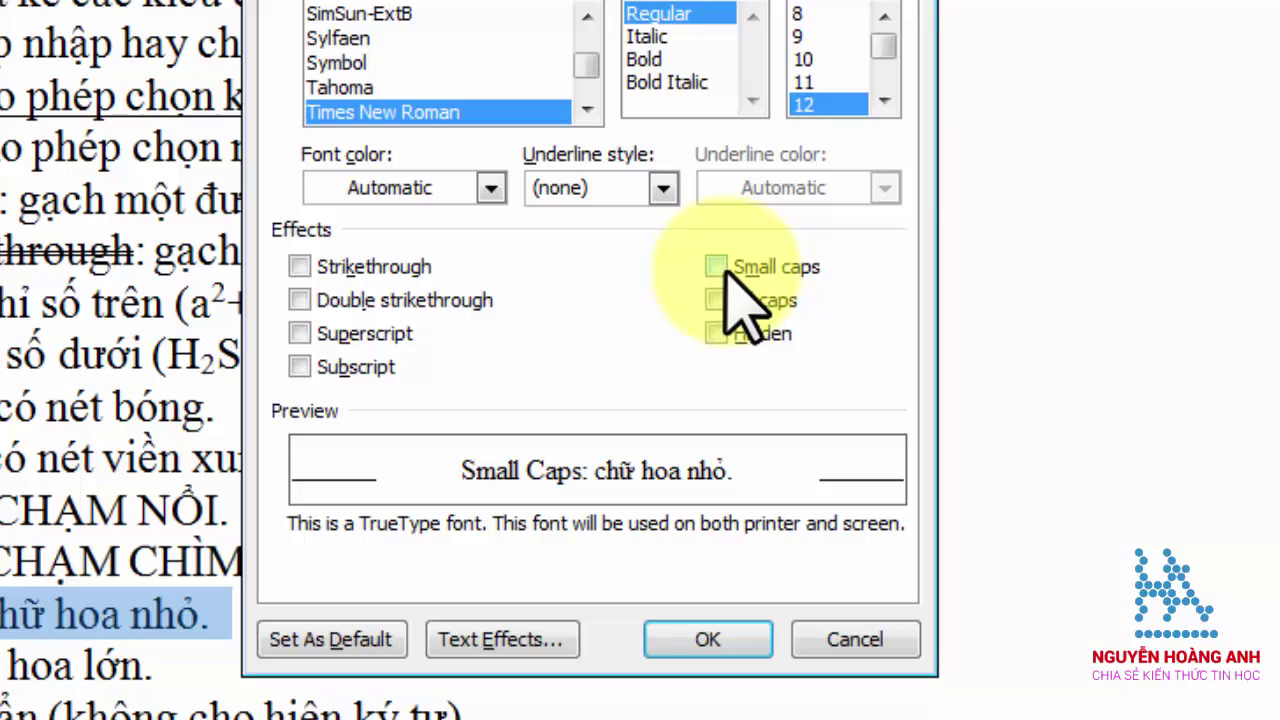
{"action": "left_click", "coordinate": [722, 267]}
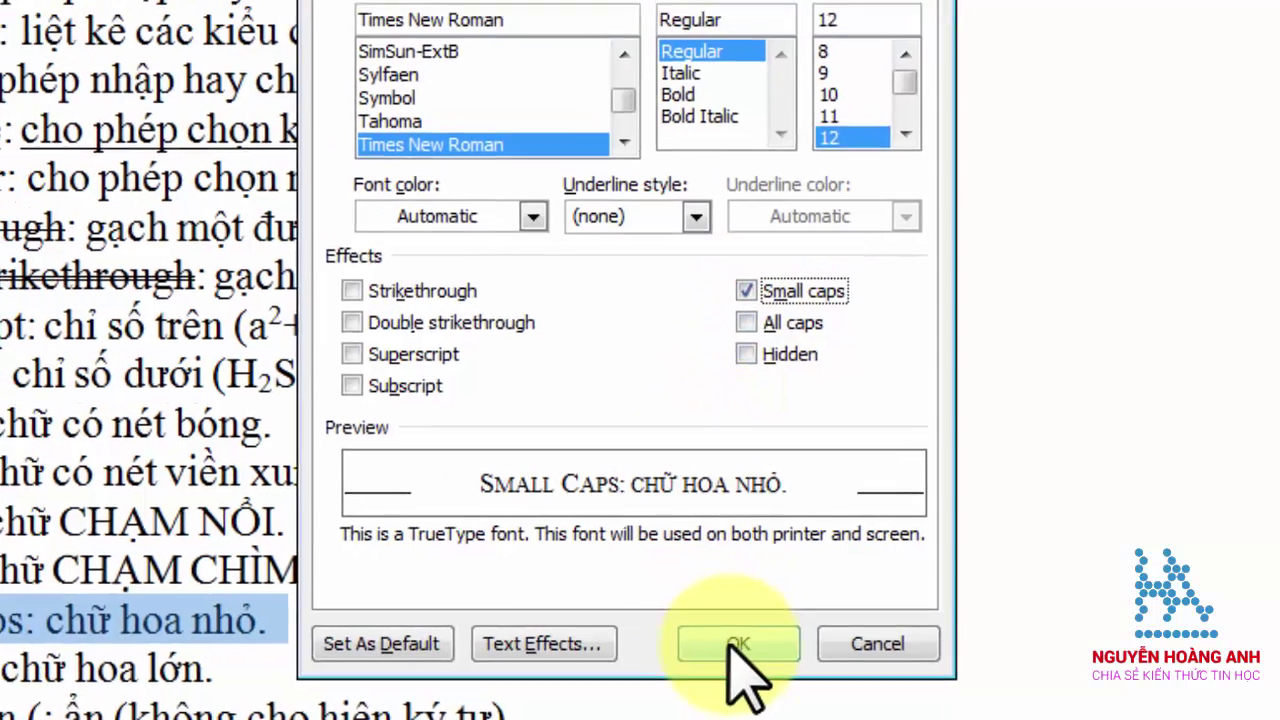
{"action": "left_click", "coordinate": [710, 648]}
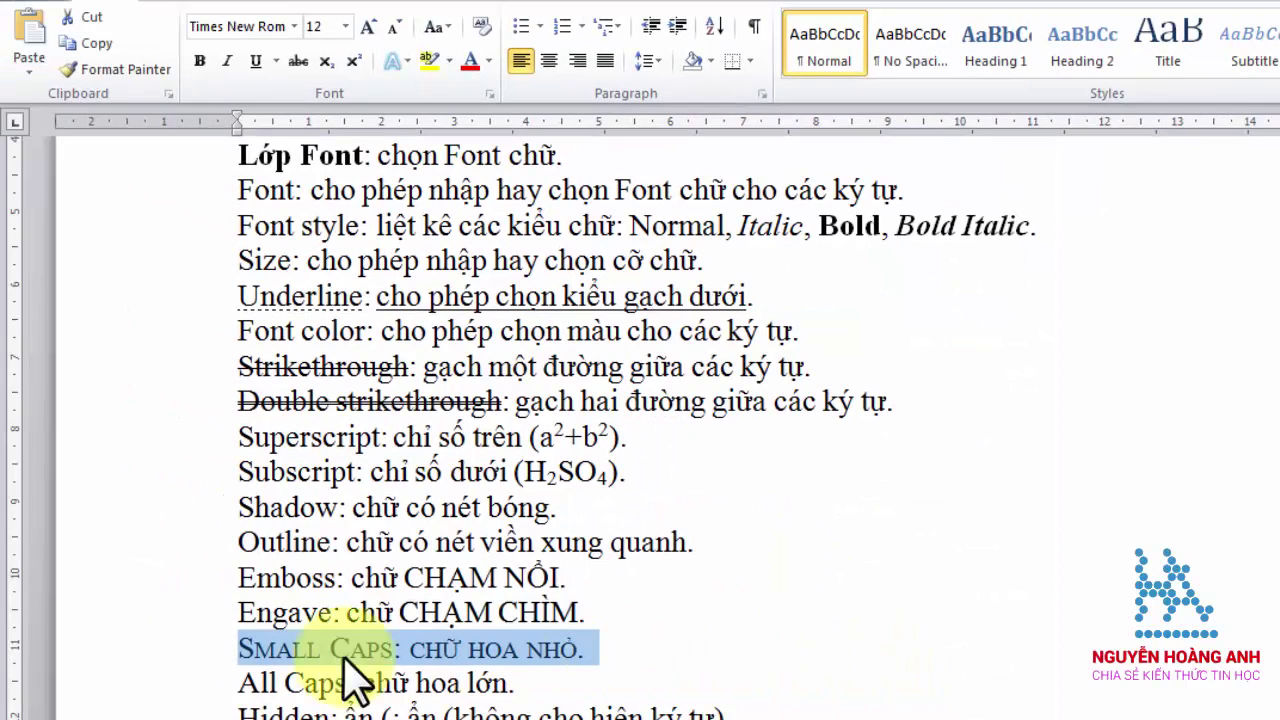
Step: Set the All Caps line in all capitals through the Font dialog
{"action": "left_click", "coordinate": [188, 688]}
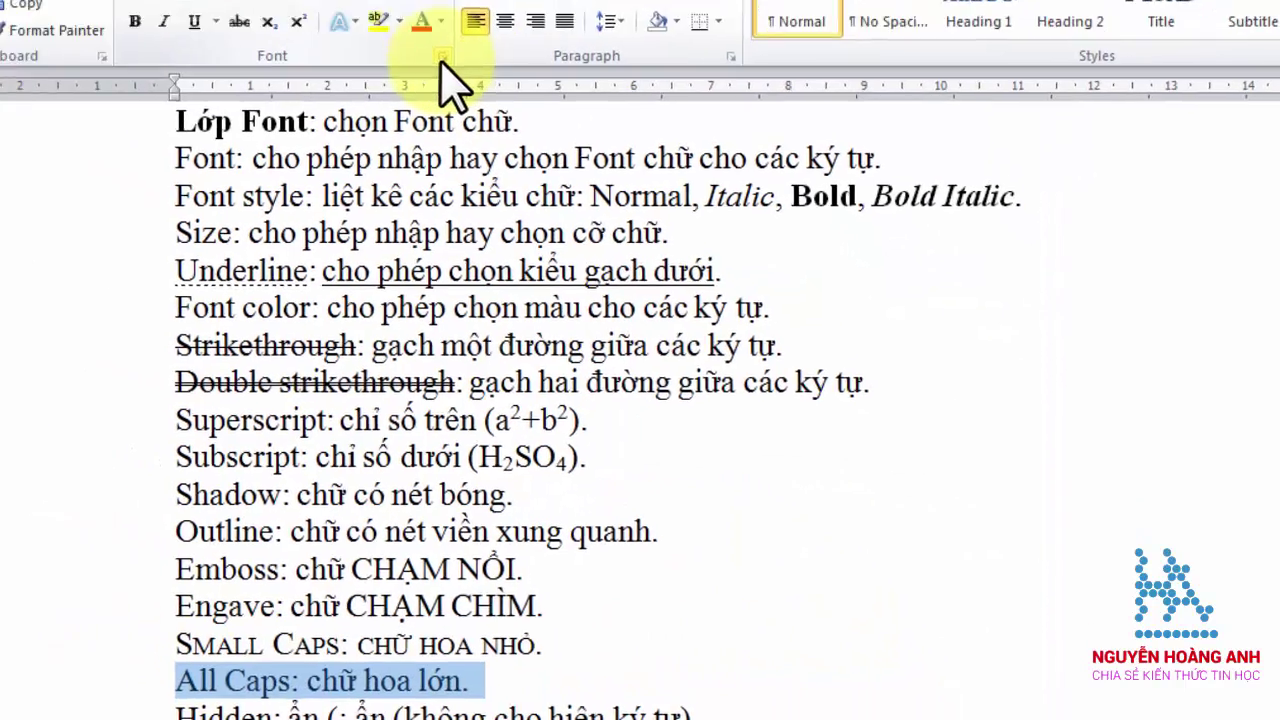
{"action": "left_click", "coordinate": [489, 93]}
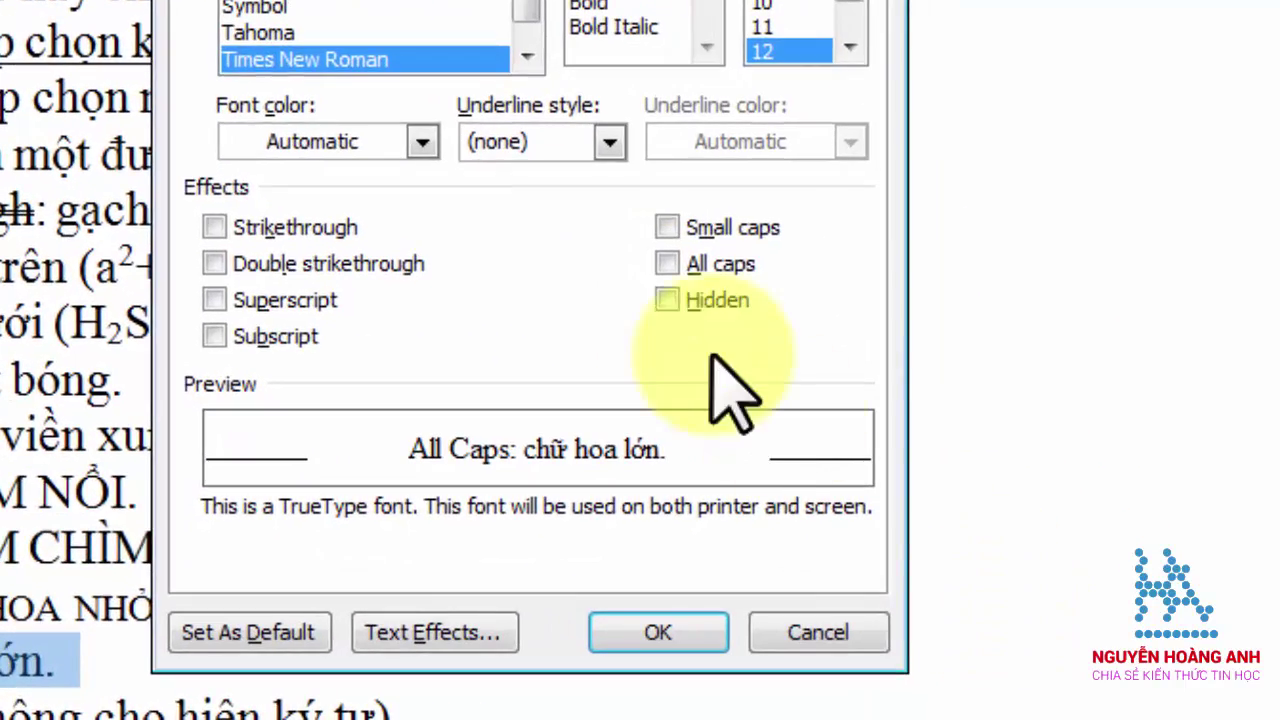
{"action": "left_click", "coordinate": [686, 264]}
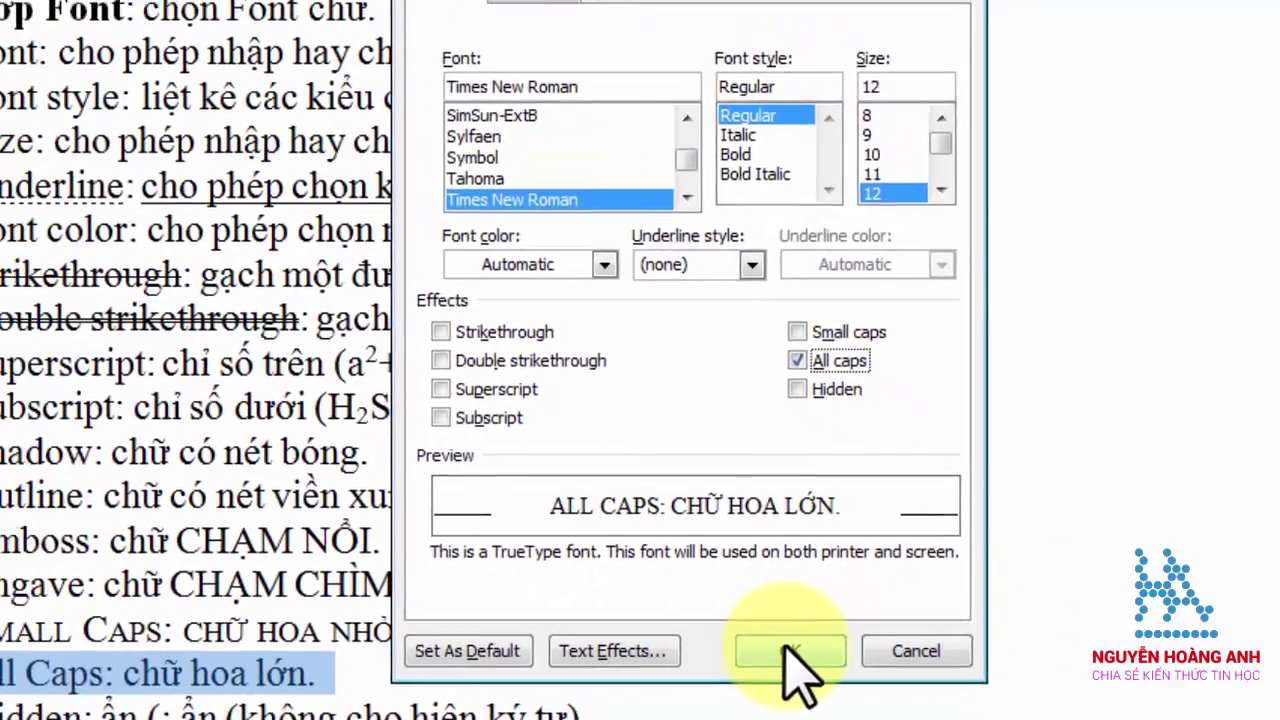
{"action": "left_click", "coordinate": [672, 635]}
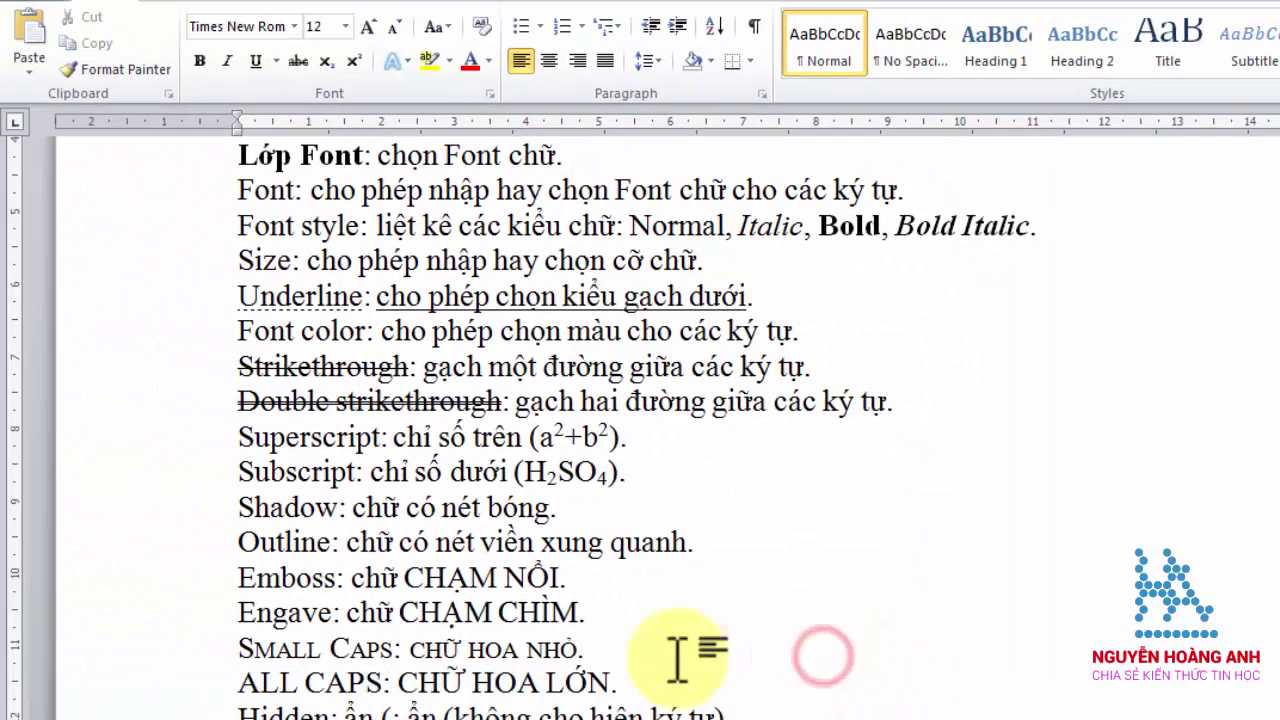
{"action": "left_click", "coordinate": [172, 650]}
{"action": "left_click", "coordinate": [168, 682]}
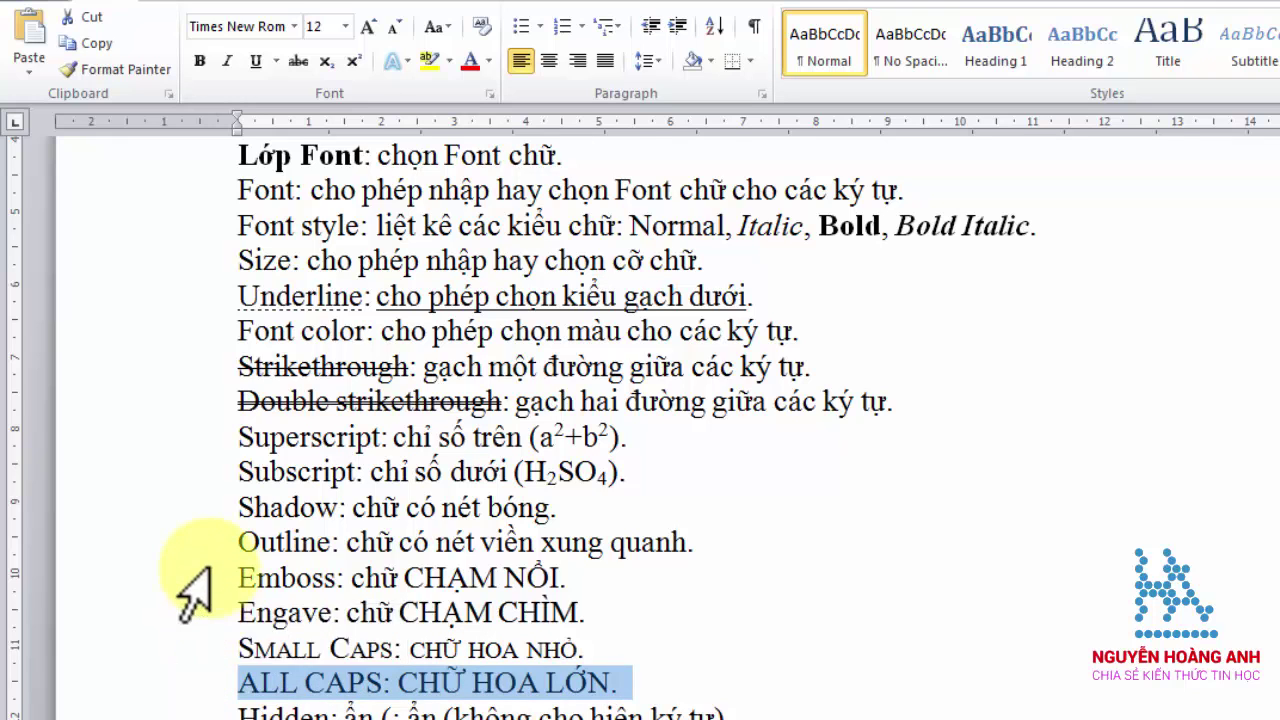
{"action": "scroll", "coordinate": [194, 588], "scroll_direction": "up", "scroll_amount": 5}
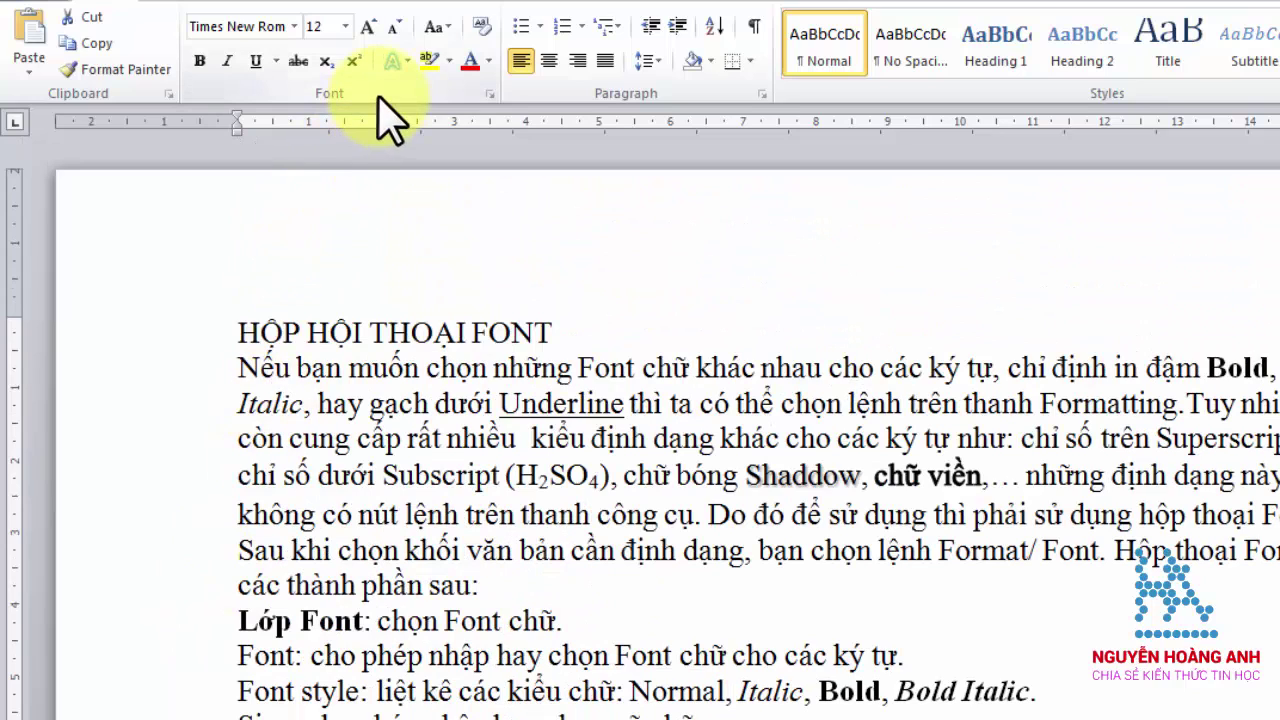
Step: Apply a blue outline text effect to the phrase 'Nếu bạn muốn'
{"action": "left_click_drag", "start_coordinate": [238, 368], "coordinate": [418, 368]}
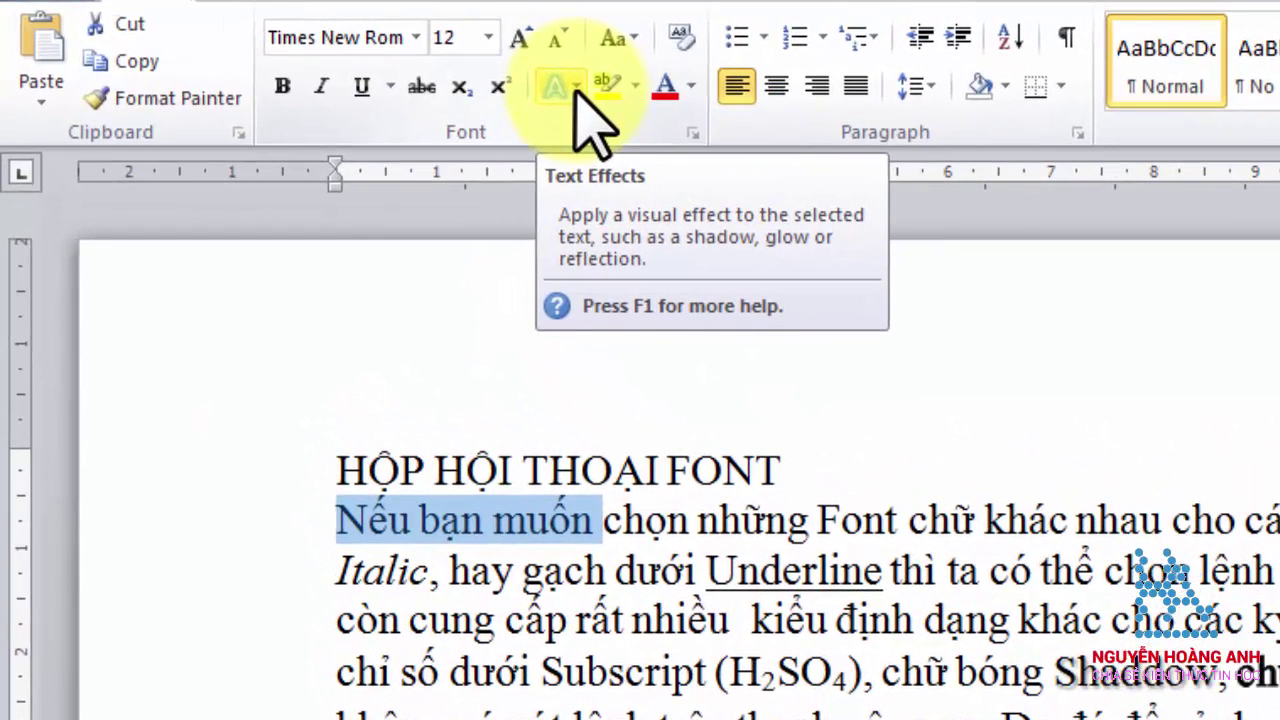
{"action": "left_click", "coordinate": [577, 90]}
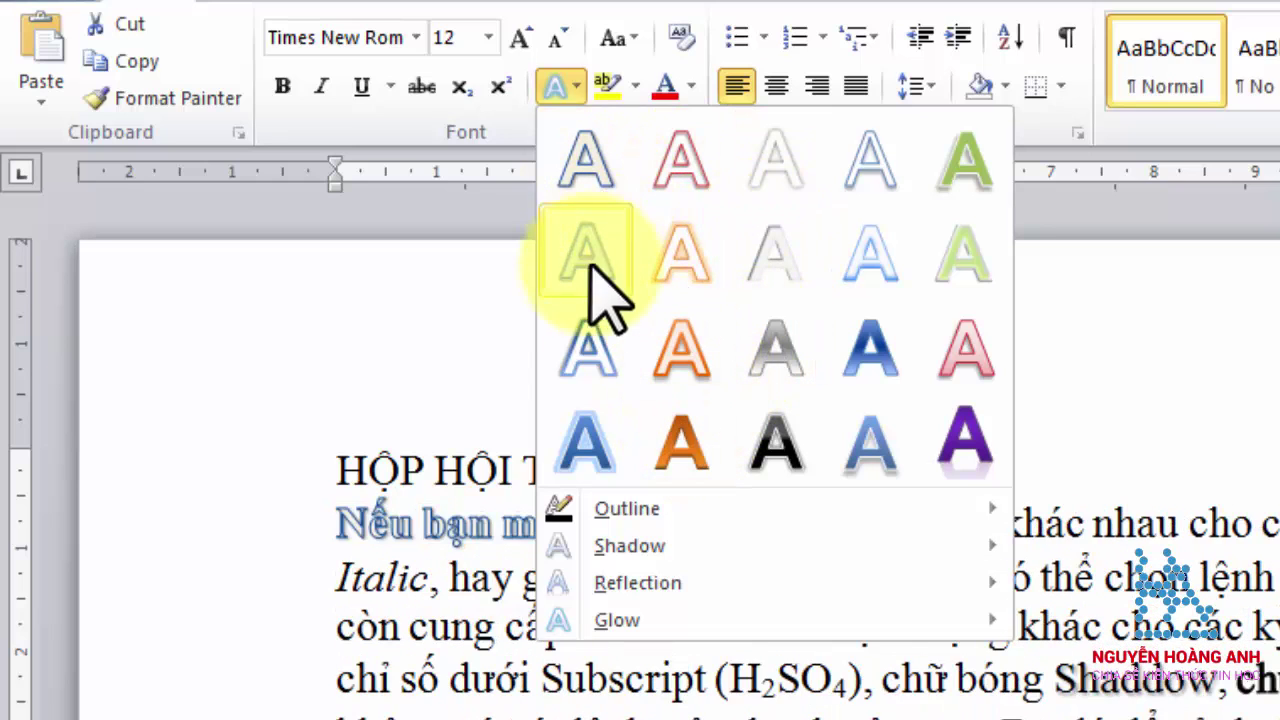
{"action": "left_click", "coordinate": [586, 432]}
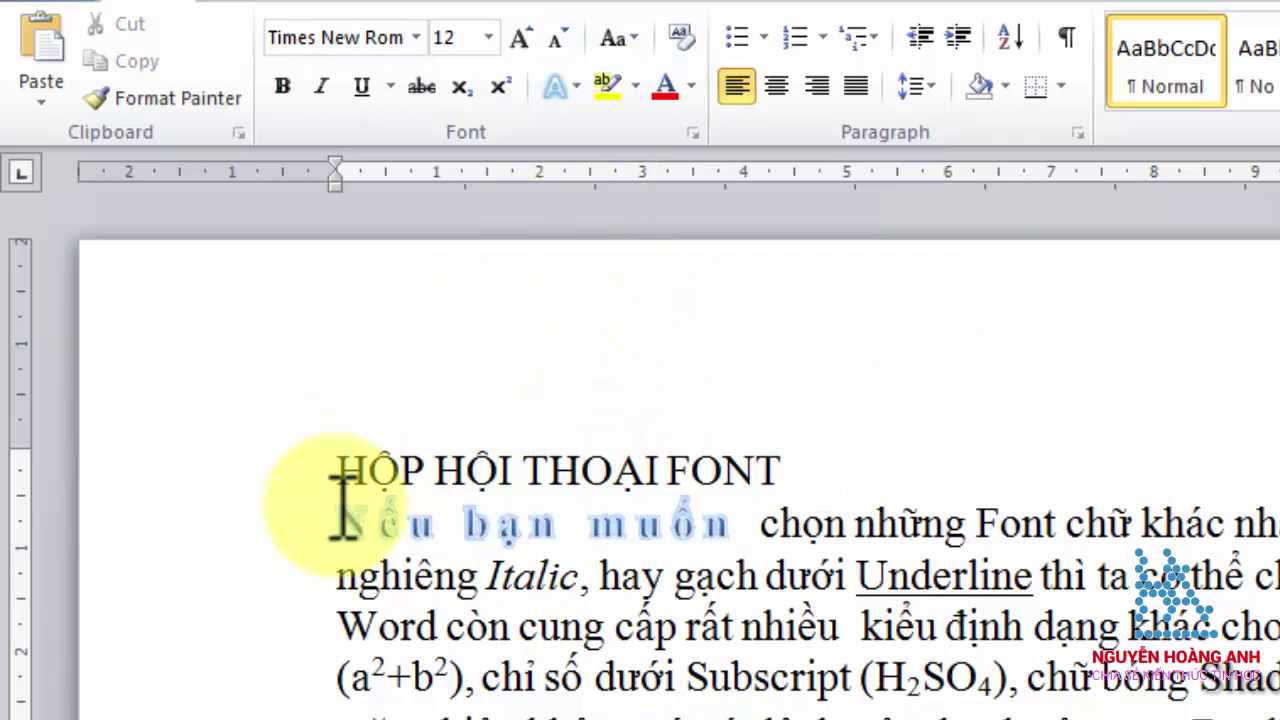
Step: Add a pink glow to the phrase 'Nếu bạn muốn'
{"action": "left_click_drag", "start_coordinate": [337, 514], "coordinate": [758, 520]}
{"action": "left_click", "coordinate": [555, 88]}
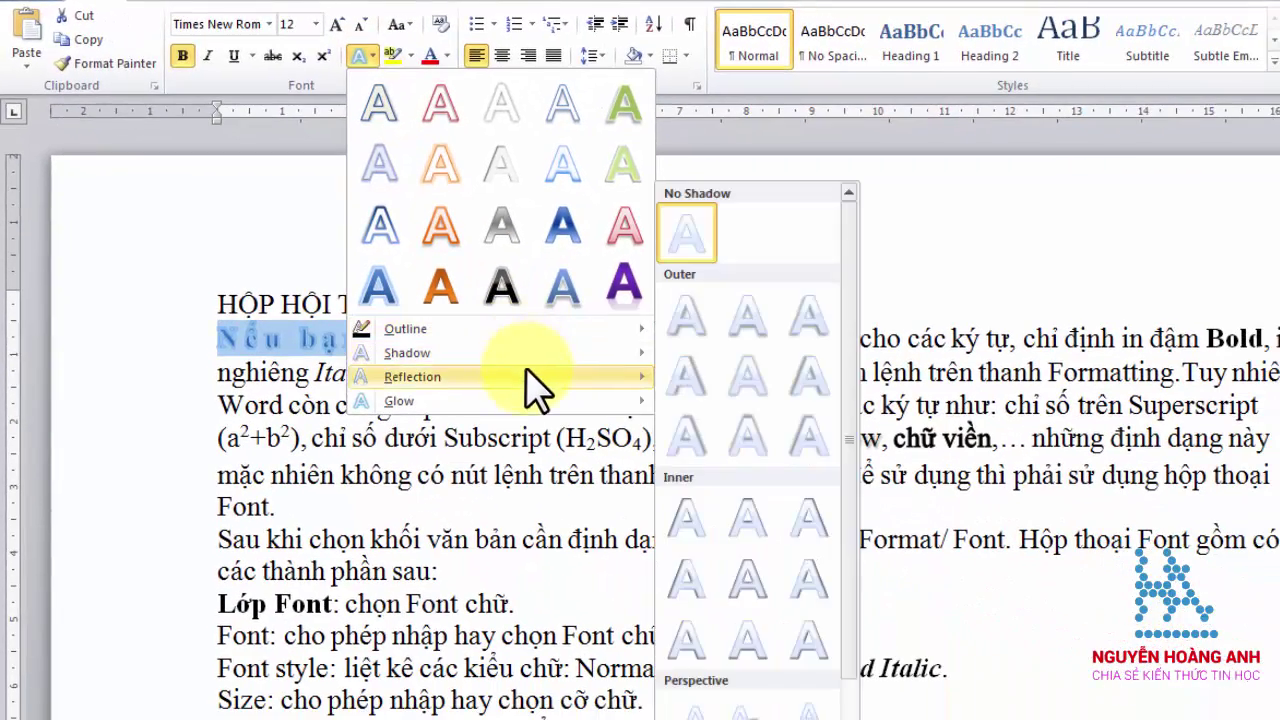
{"action": "mouse_move", "coordinate": [538, 390]}
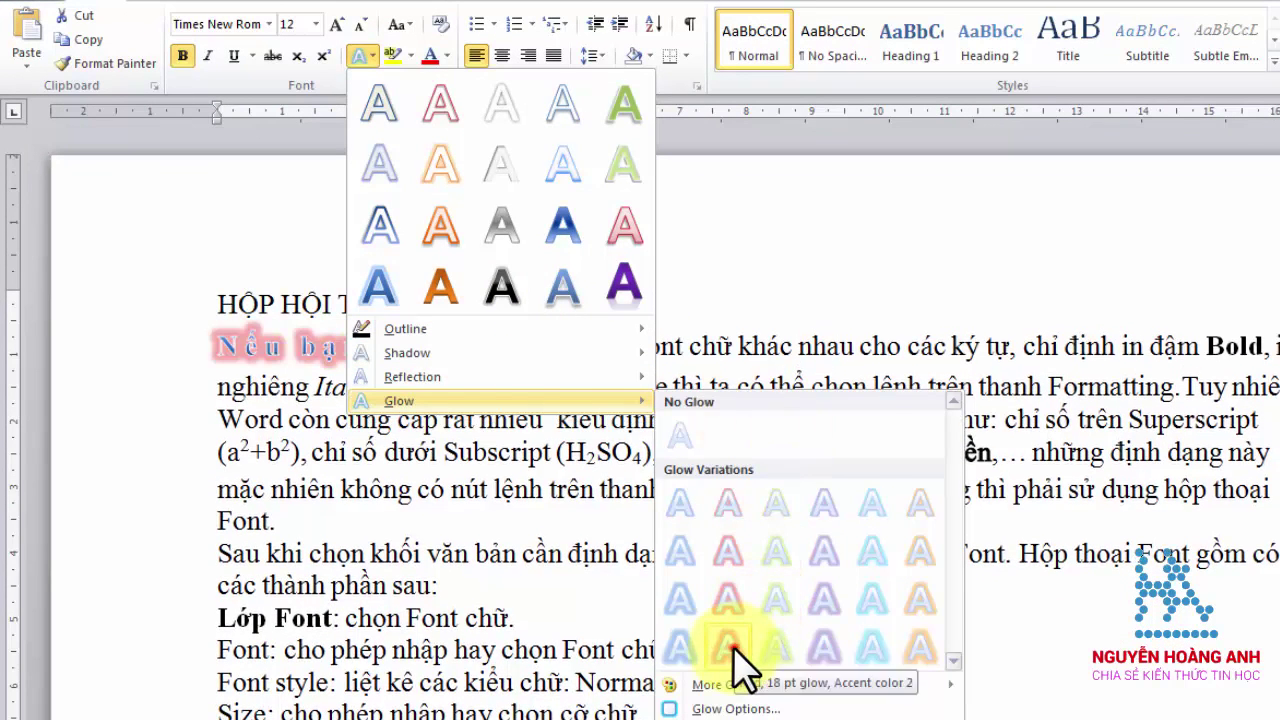
{"action": "left_click", "coordinate": [740, 652]}
{"action": "left_click", "coordinate": [425, 370]}
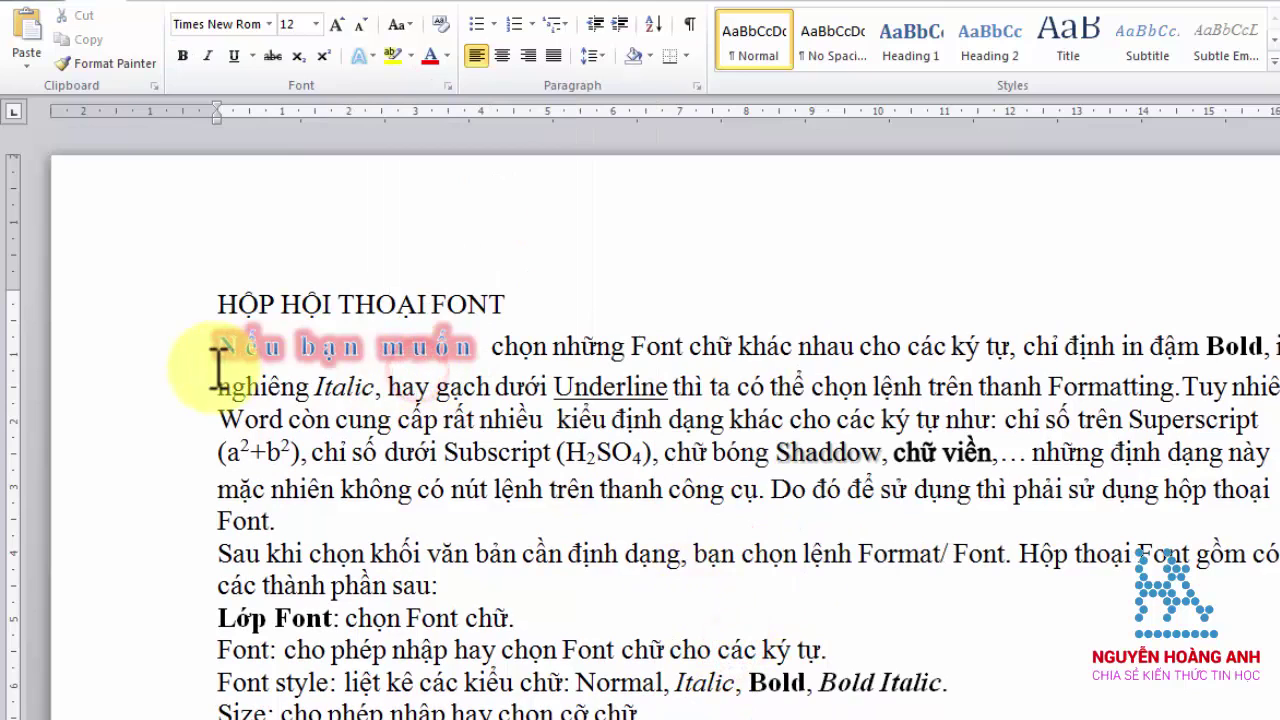
Step: Remove the effects from the phrase, setting No Glow and No Outline
{"action": "left_click_drag", "start_coordinate": [227, 352], "coordinate": [494, 366]}
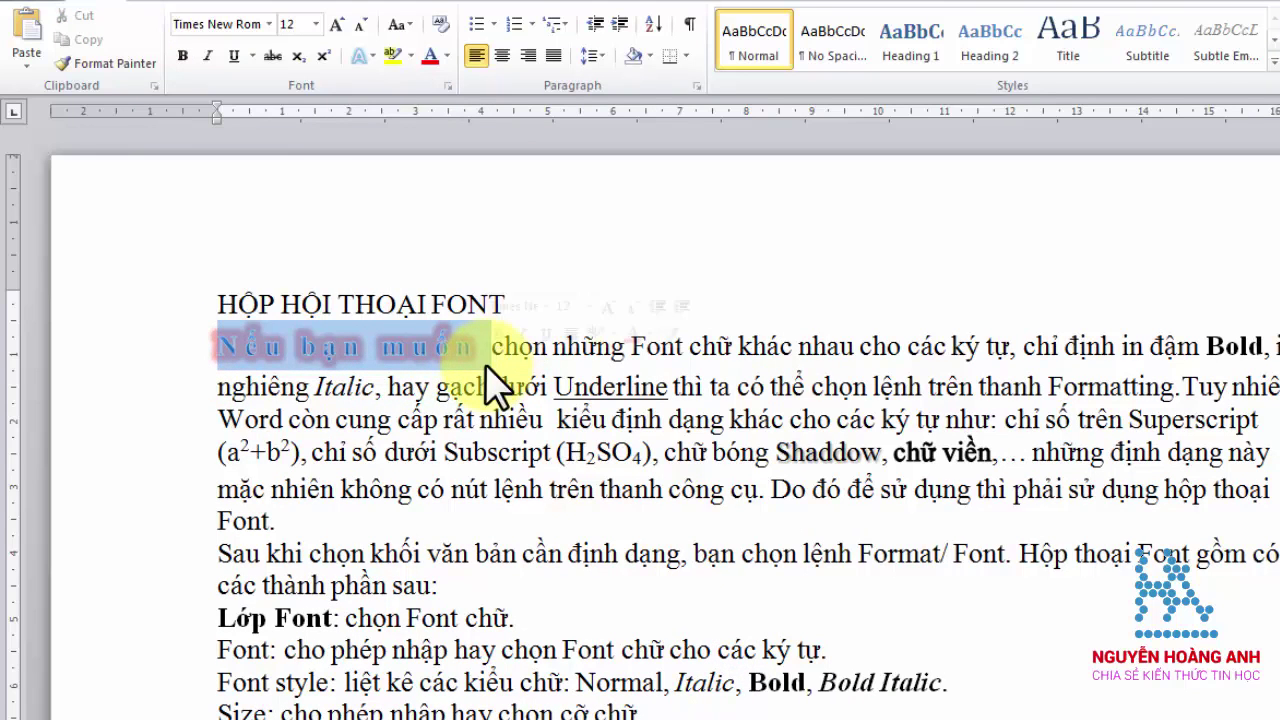
{"action": "left_click", "coordinate": [362, 56]}
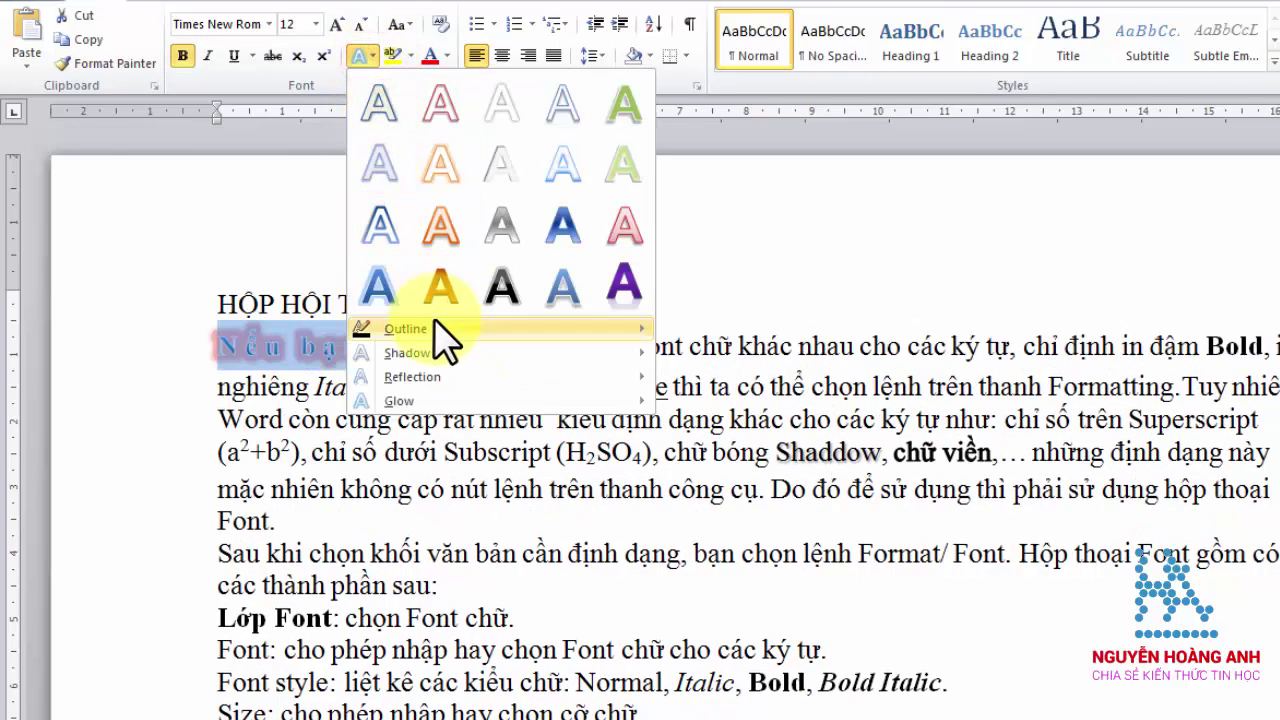
{"action": "mouse_move", "coordinate": [452, 404]}
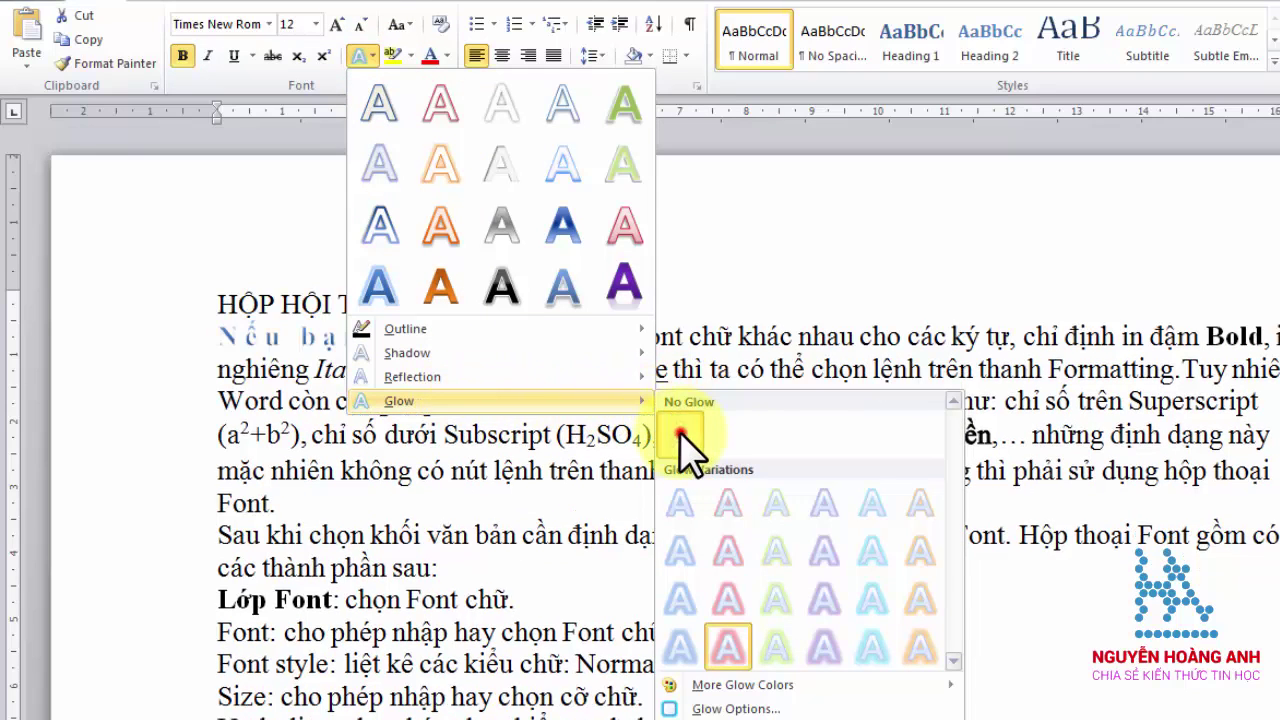
{"action": "left_click", "coordinate": [683, 440]}
{"action": "left_click", "coordinate": [365, 56]}
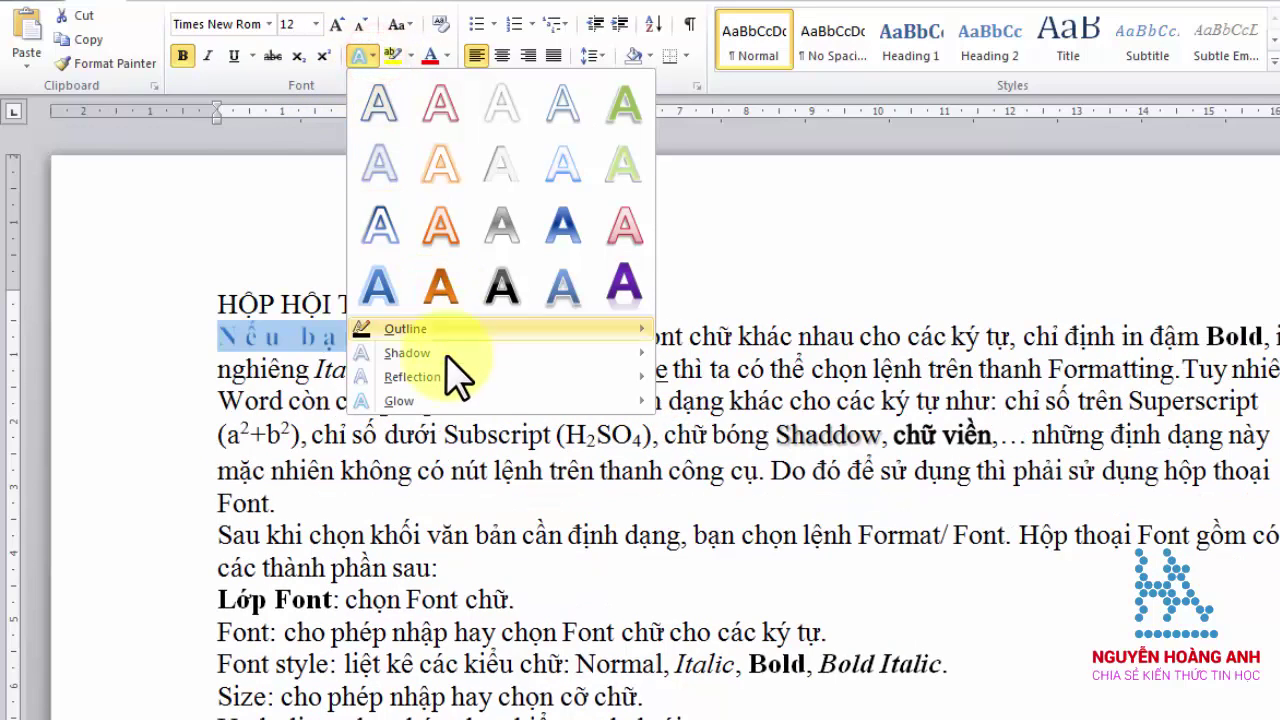
{"action": "mouse_move", "coordinate": [447, 357]}
{"action": "mouse_move", "coordinate": [456, 379]}
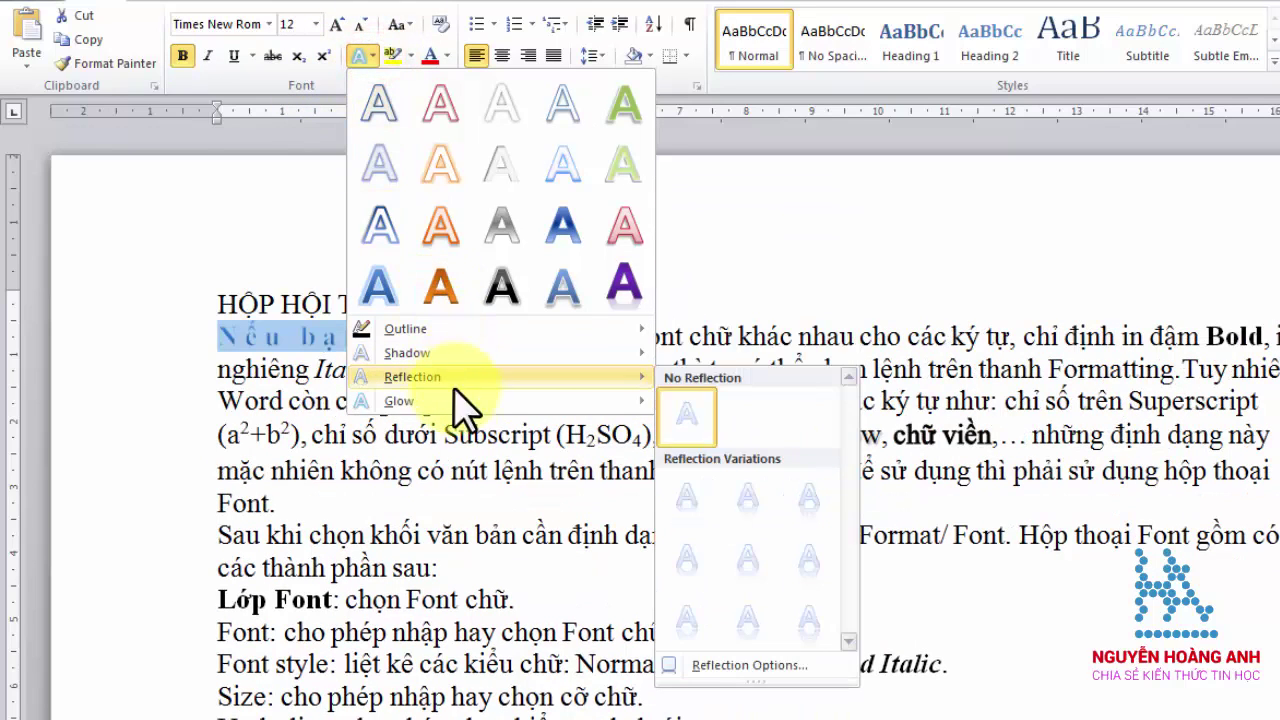
{"action": "mouse_move", "coordinate": [455, 330]}
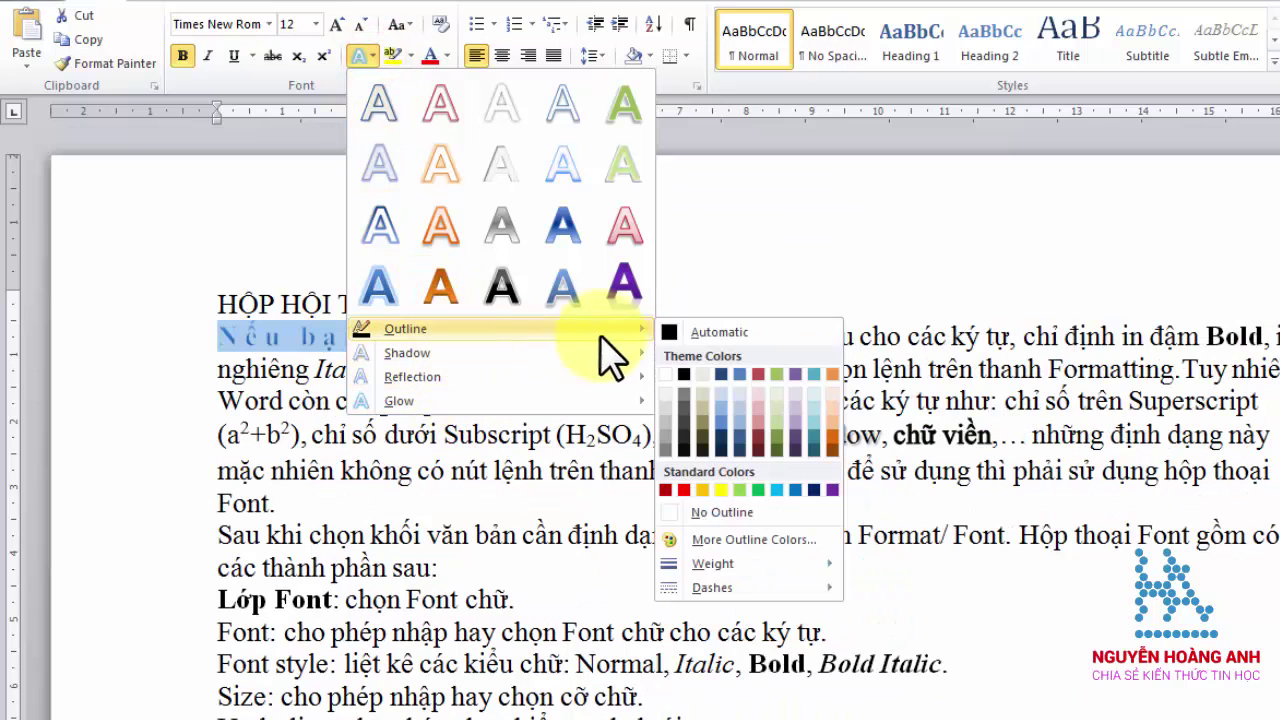
{"action": "left_click", "coordinate": [741, 513]}
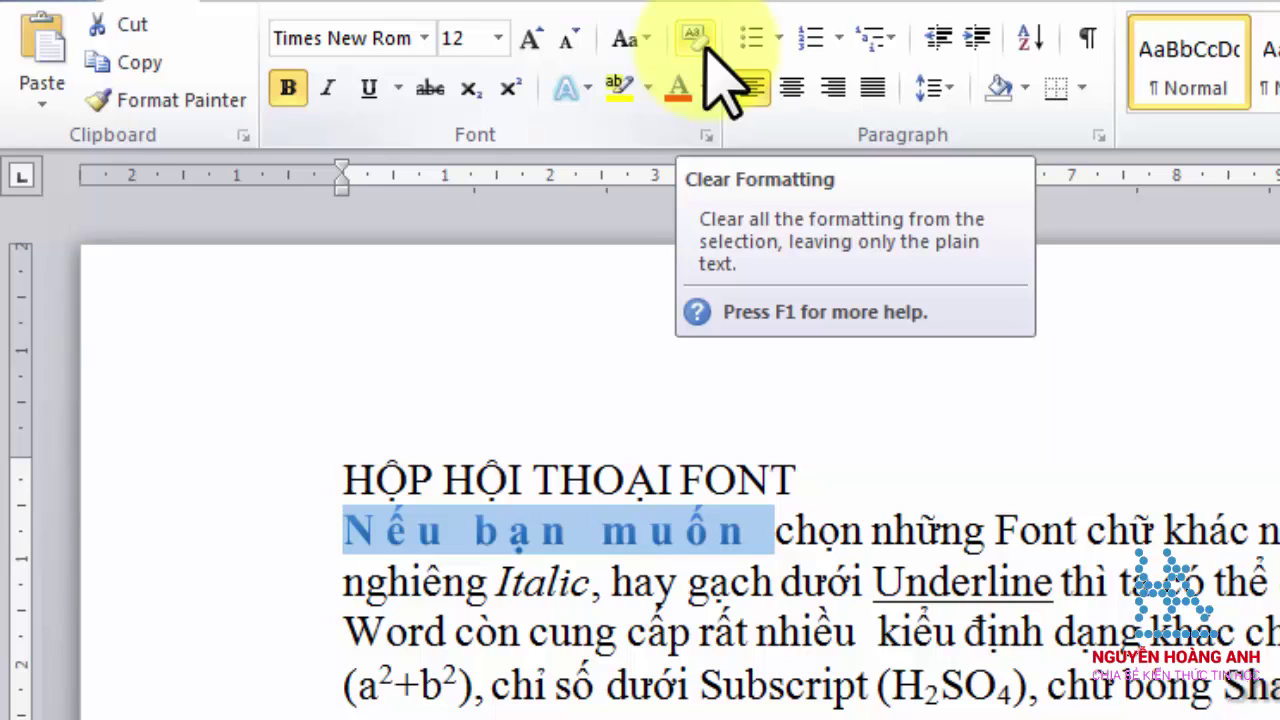
Step: Clear the phrase's formatting and set it to Times New Roman, size 12
{"action": "left_click", "coordinate": [694, 40]}
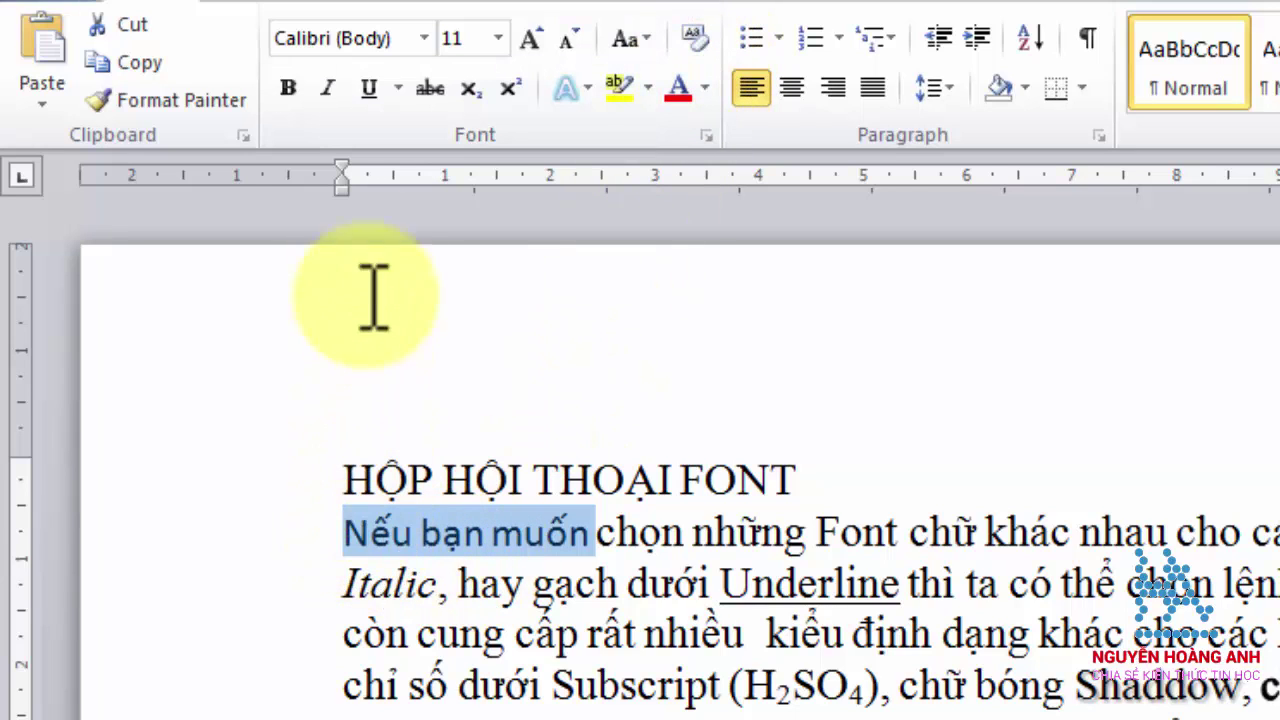
{"action": "left_click", "coordinate": [422, 40]}
{"action": "left_click", "coordinate": [440, 233]}
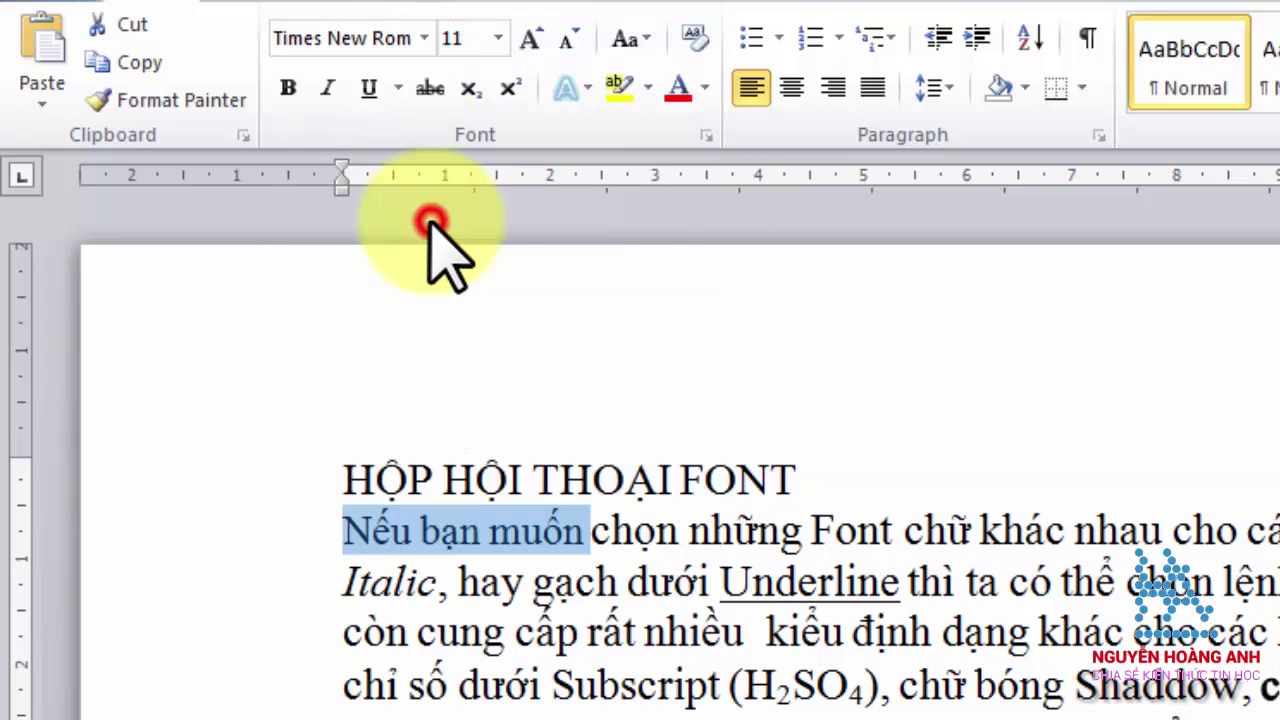
{"action": "left_click", "coordinate": [497, 38]}
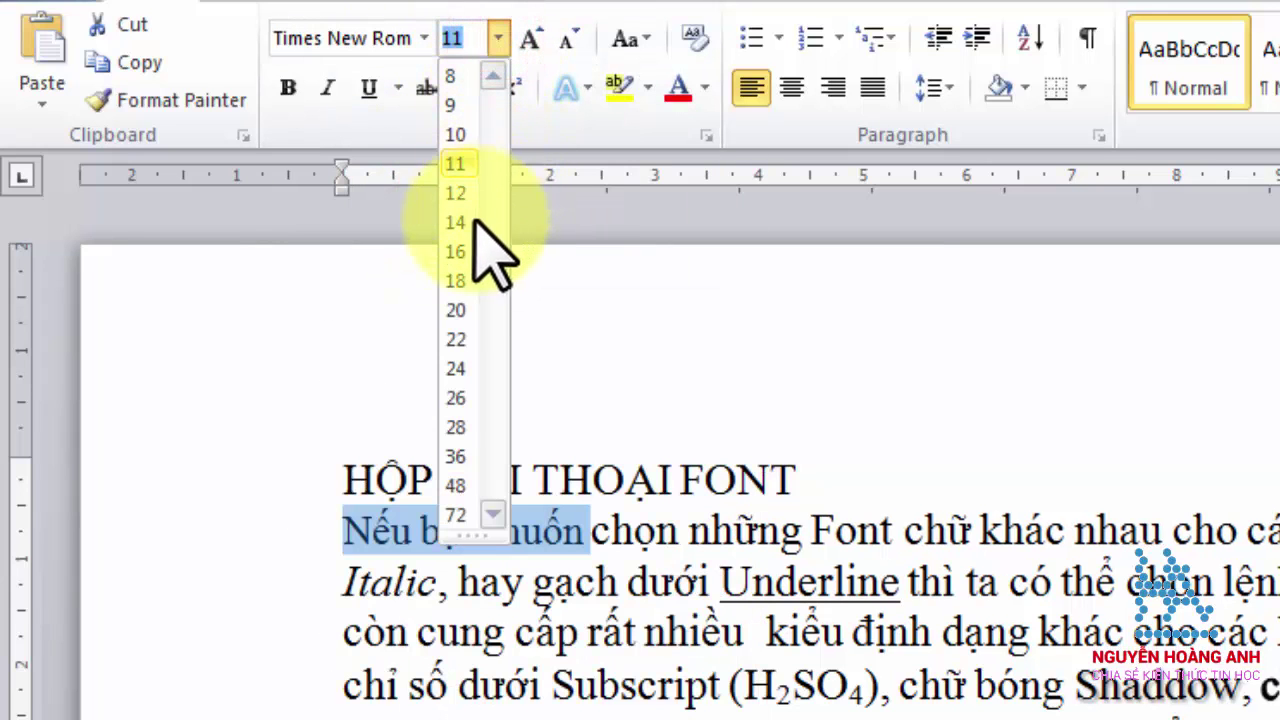
{"action": "left_click", "coordinate": [456, 193]}
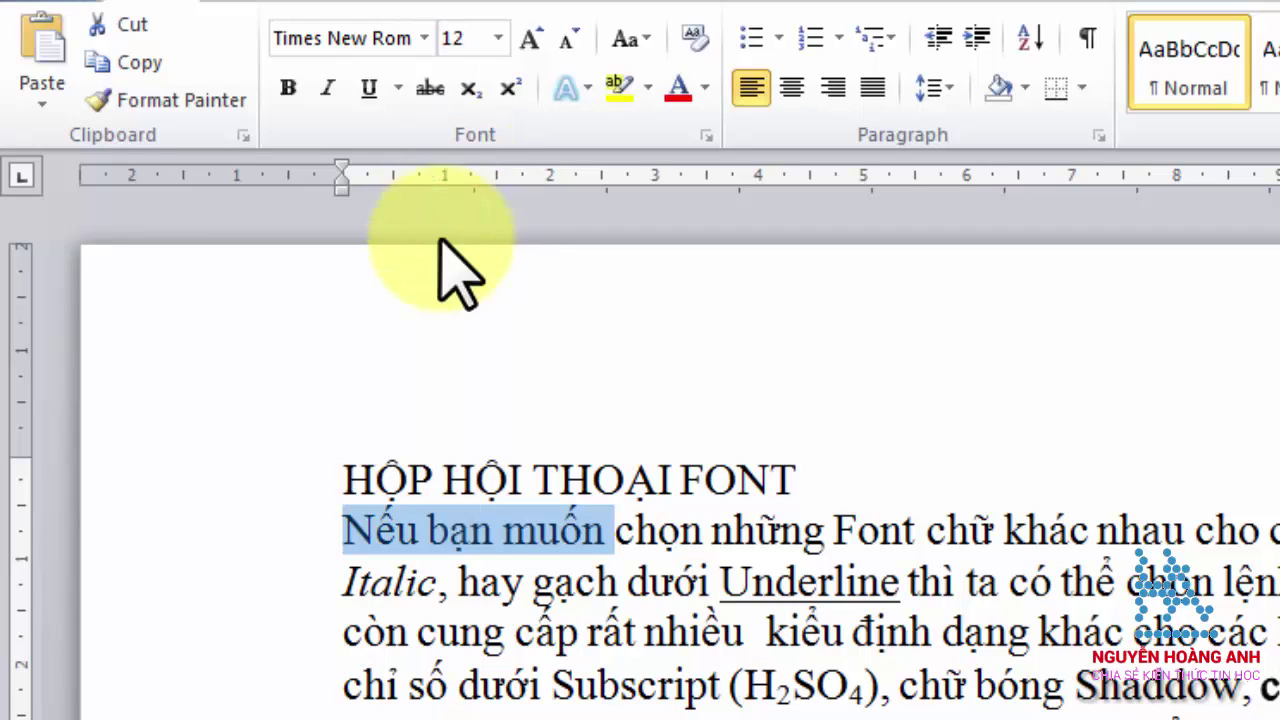
{"action": "left_click", "coordinate": [449, 585]}
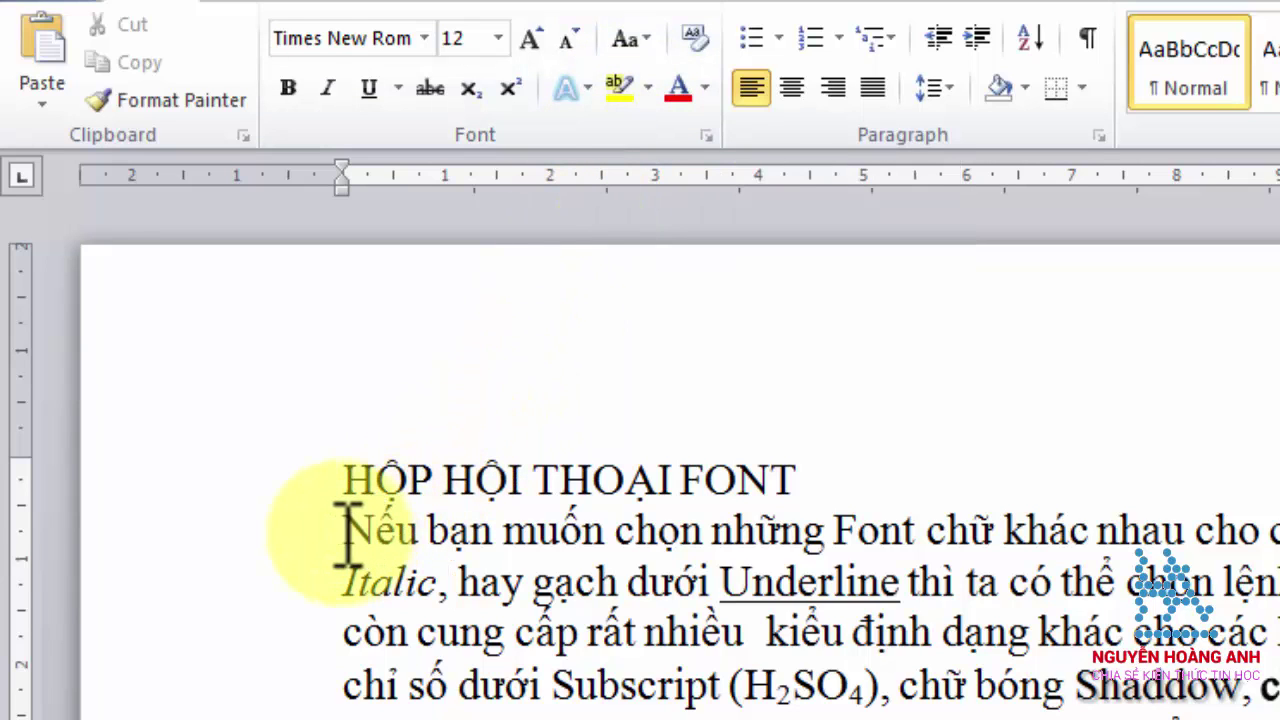
{"action": "left_click", "coordinate": [248, 530]}
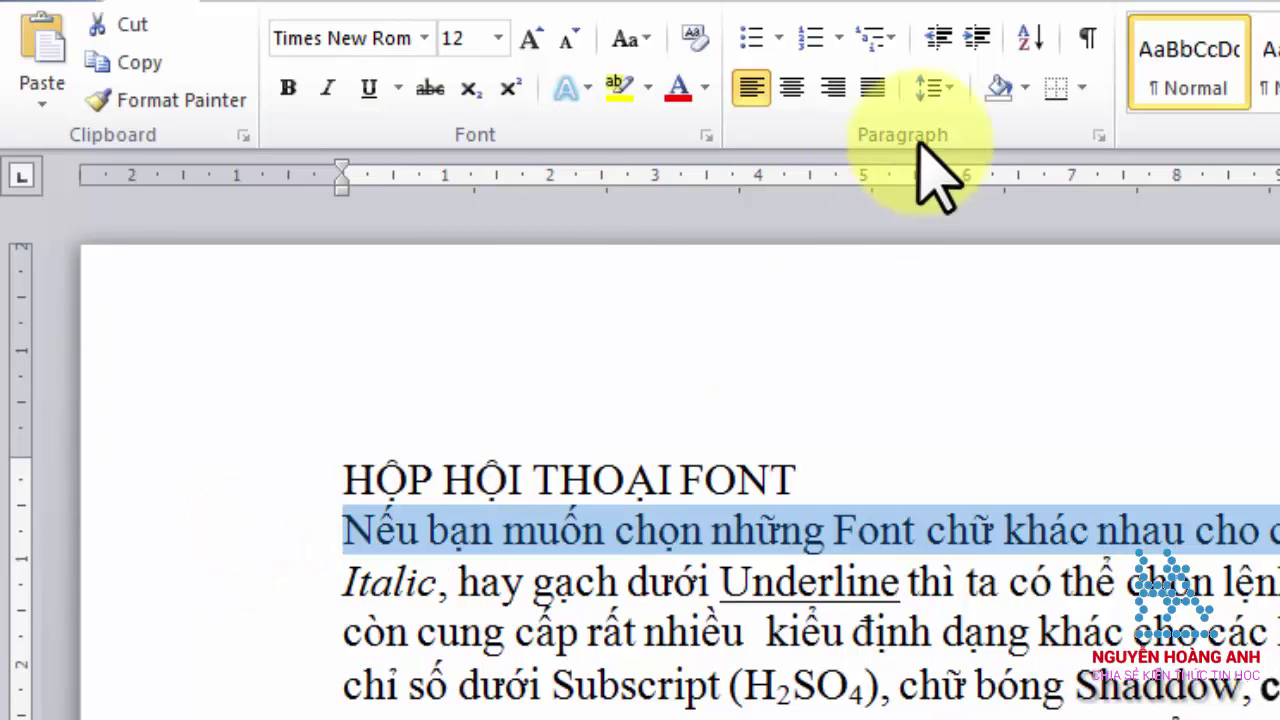
{"action": "left_click", "coordinate": [620, 88]}
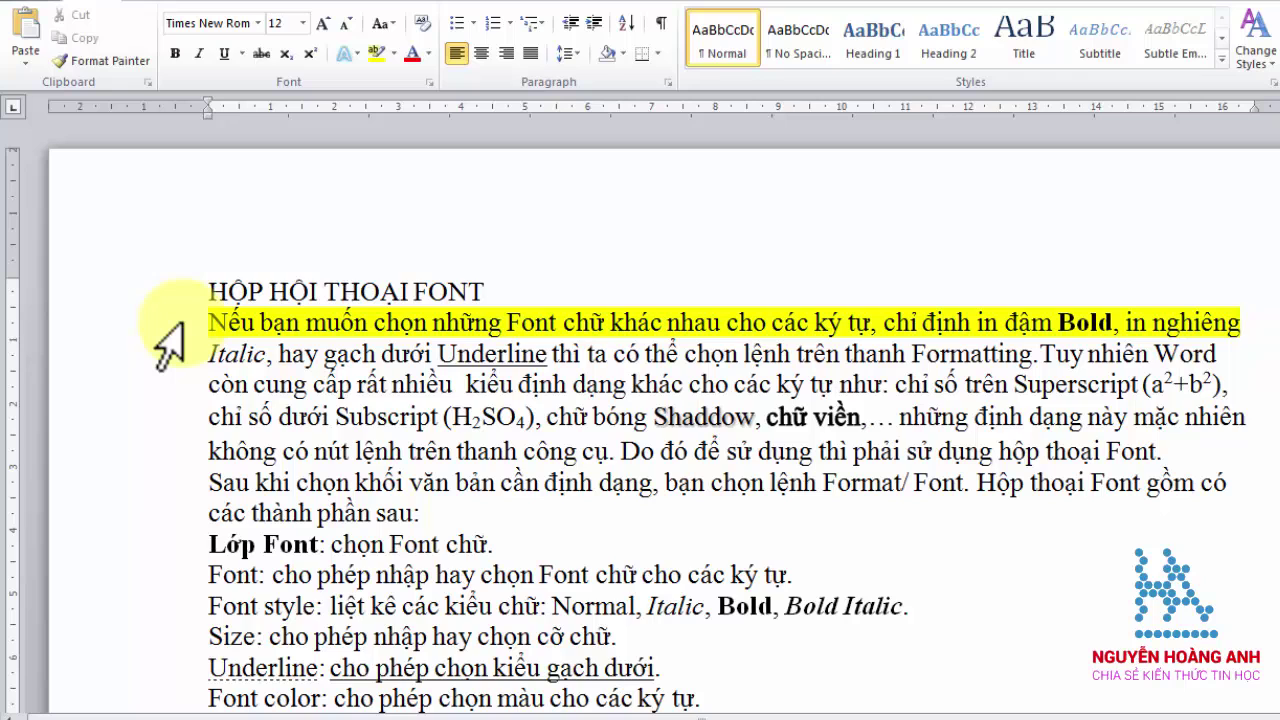
{"action": "left_click", "coordinate": [165, 322]}
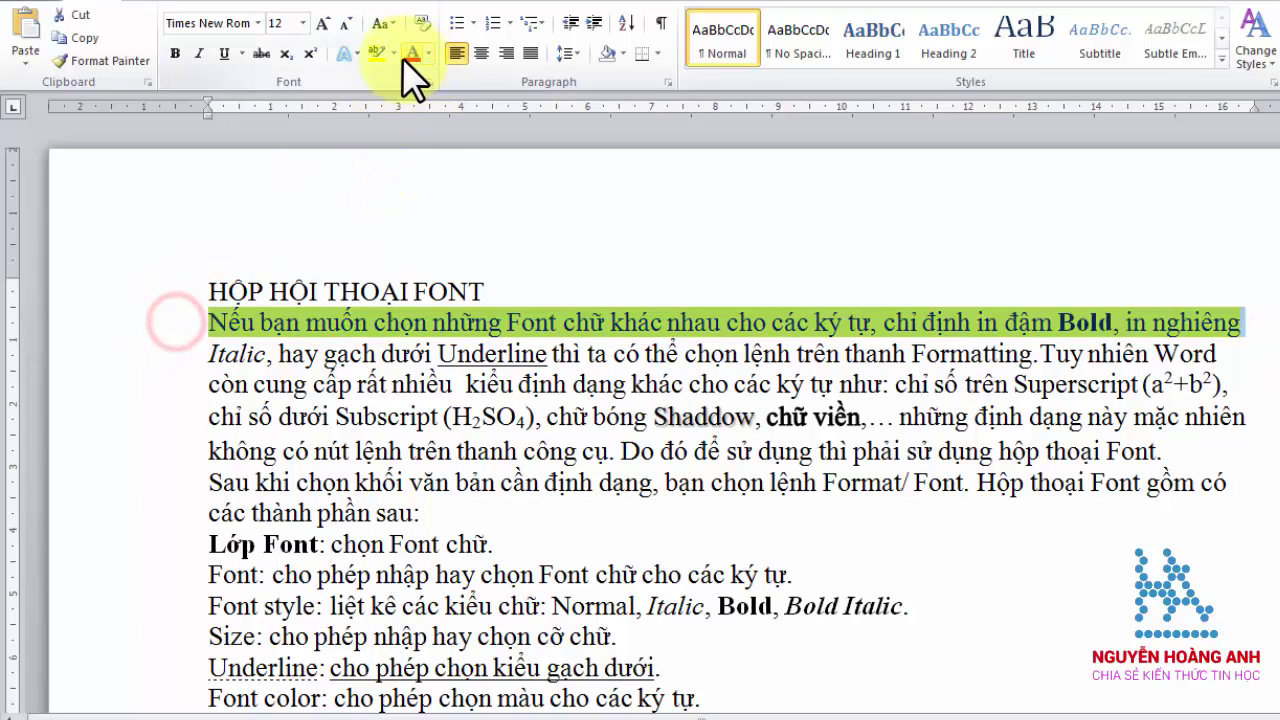
{"action": "left_click", "coordinate": [392, 54]}
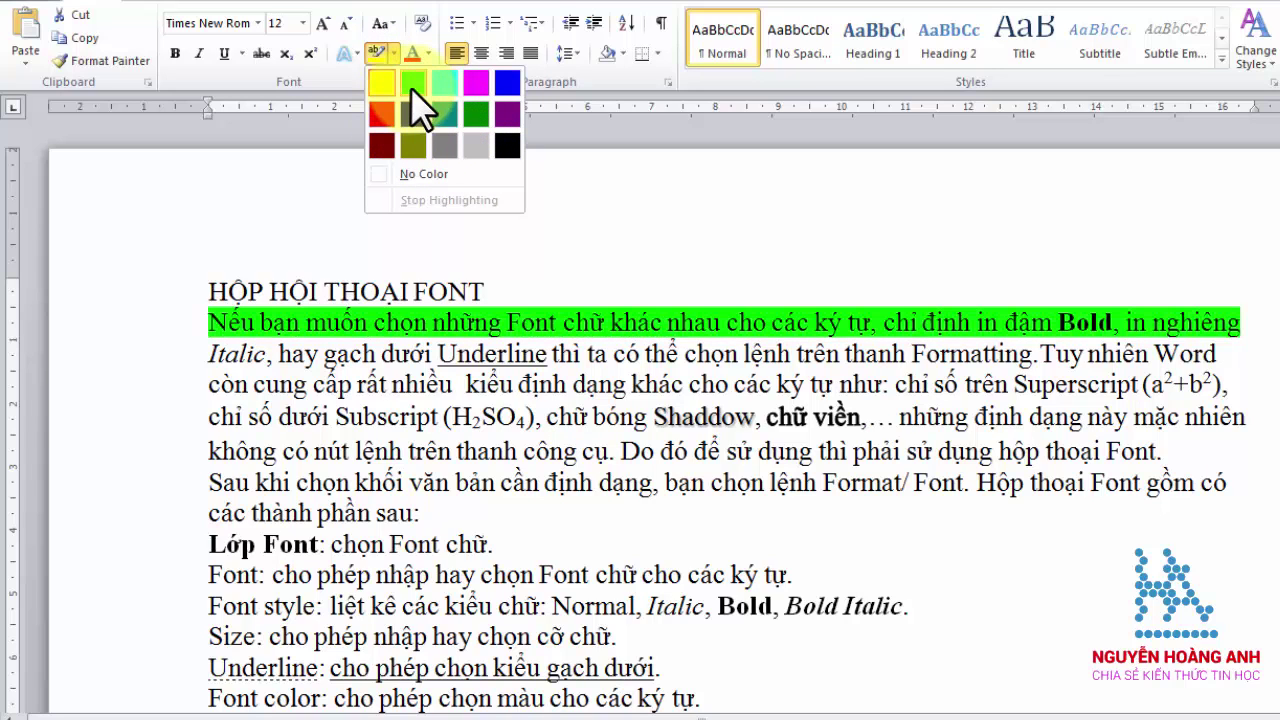
{"action": "left_click", "coordinate": [423, 176]}
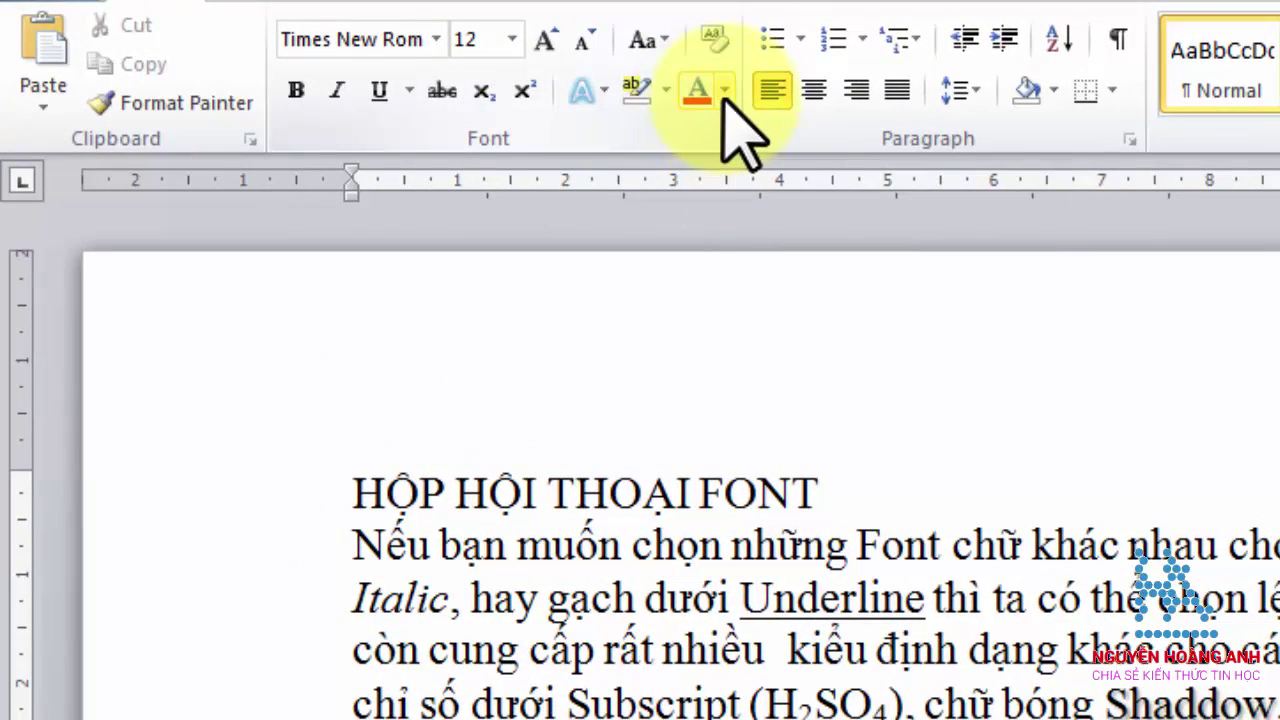
{"action": "left_click", "coordinate": [343, 551]}
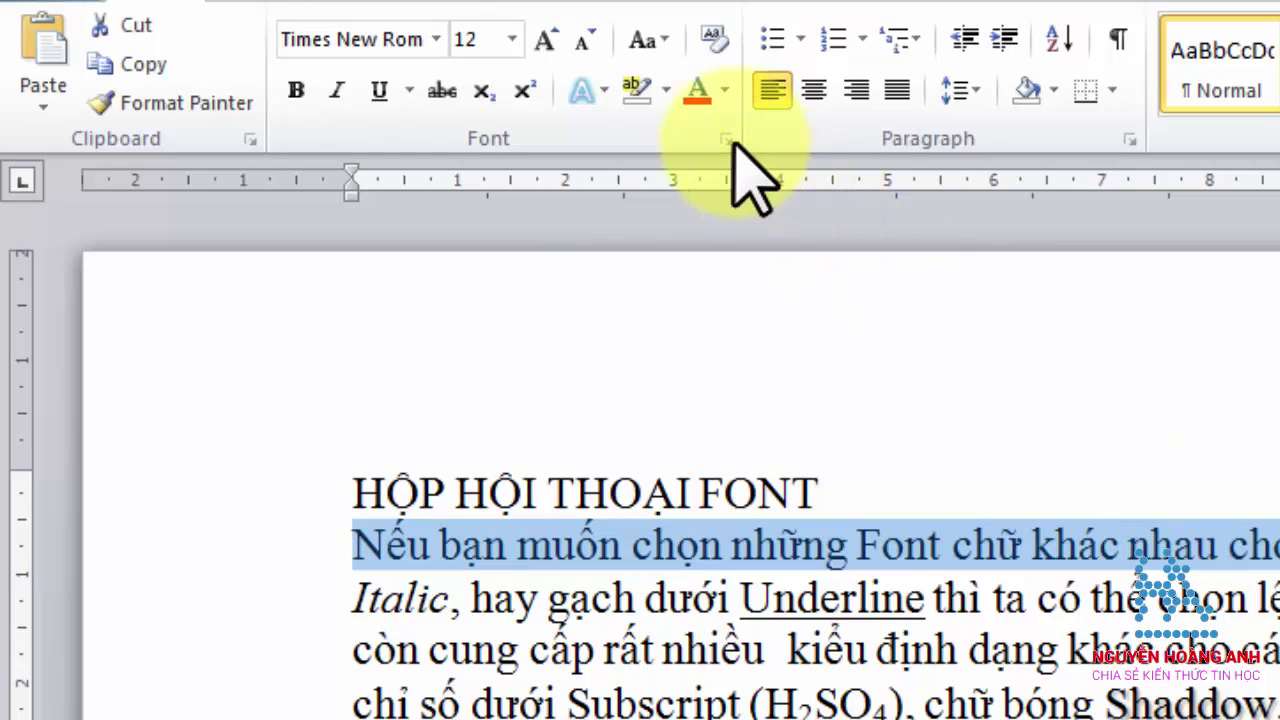
{"action": "left_click", "coordinate": [698, 92]}
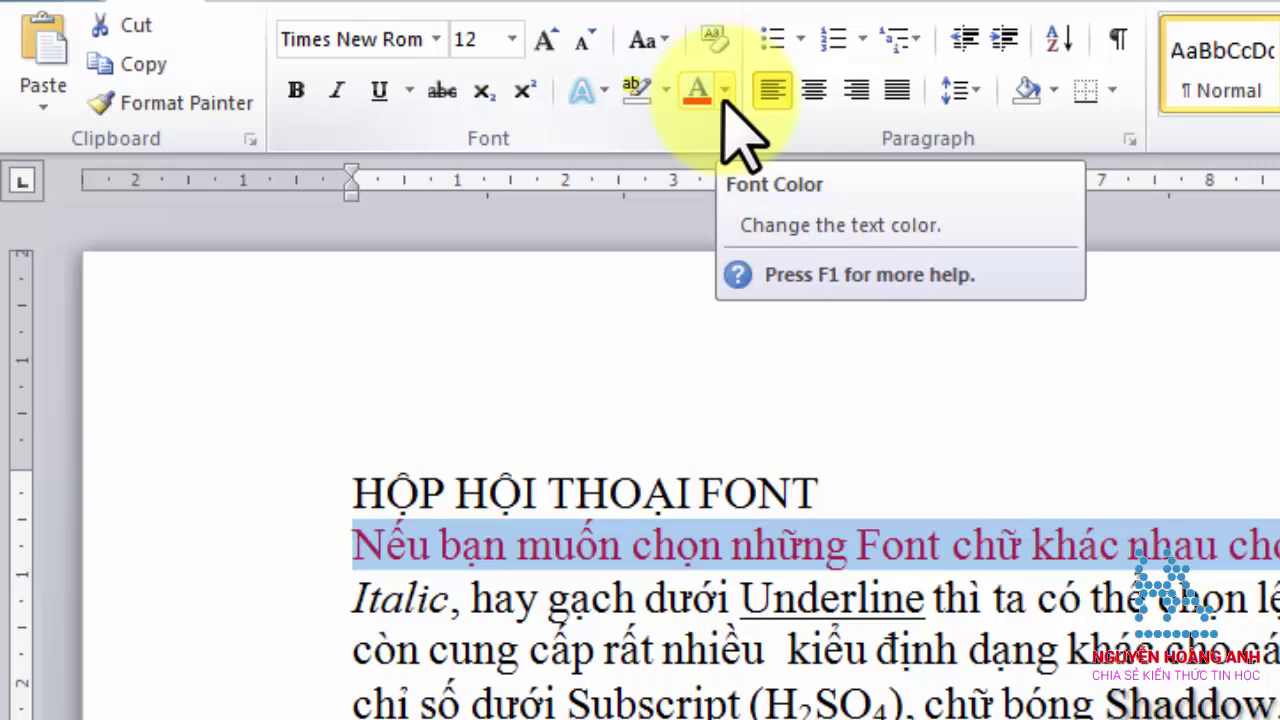
{"action": "left_click", "coordinate": [724, 92]}
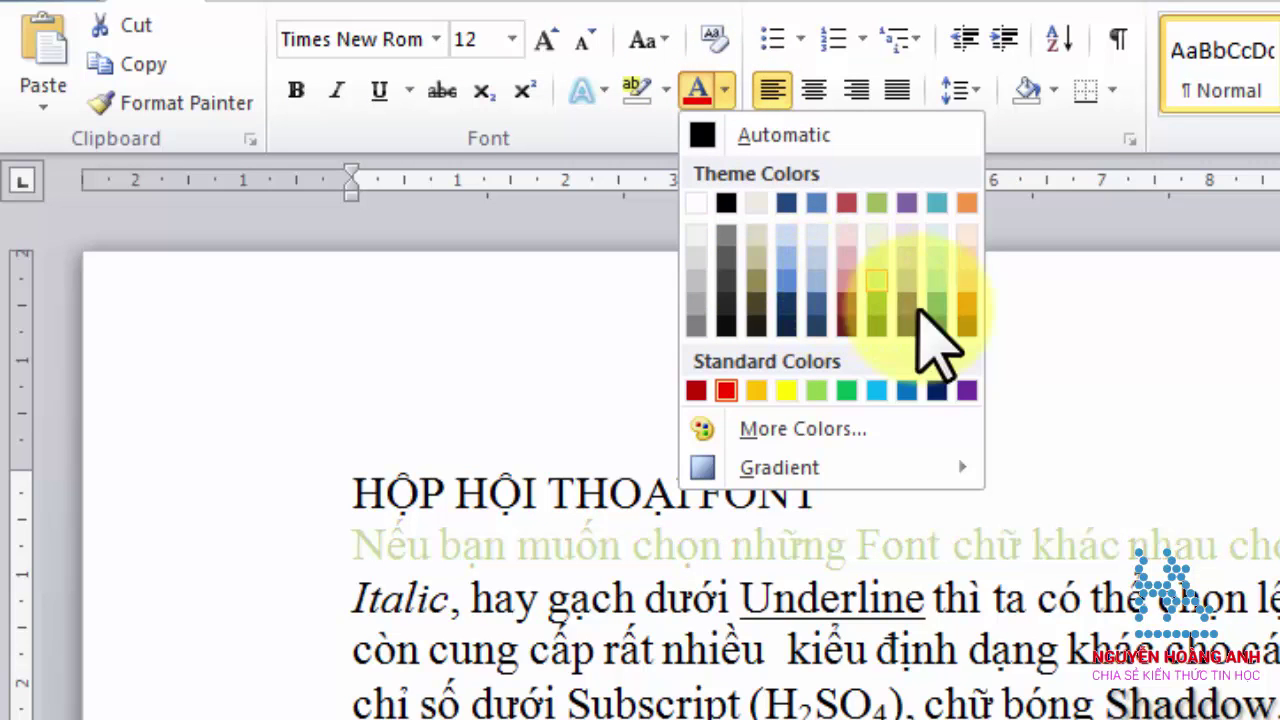
{"action": "left_click", "coordinate": [967, 390]}
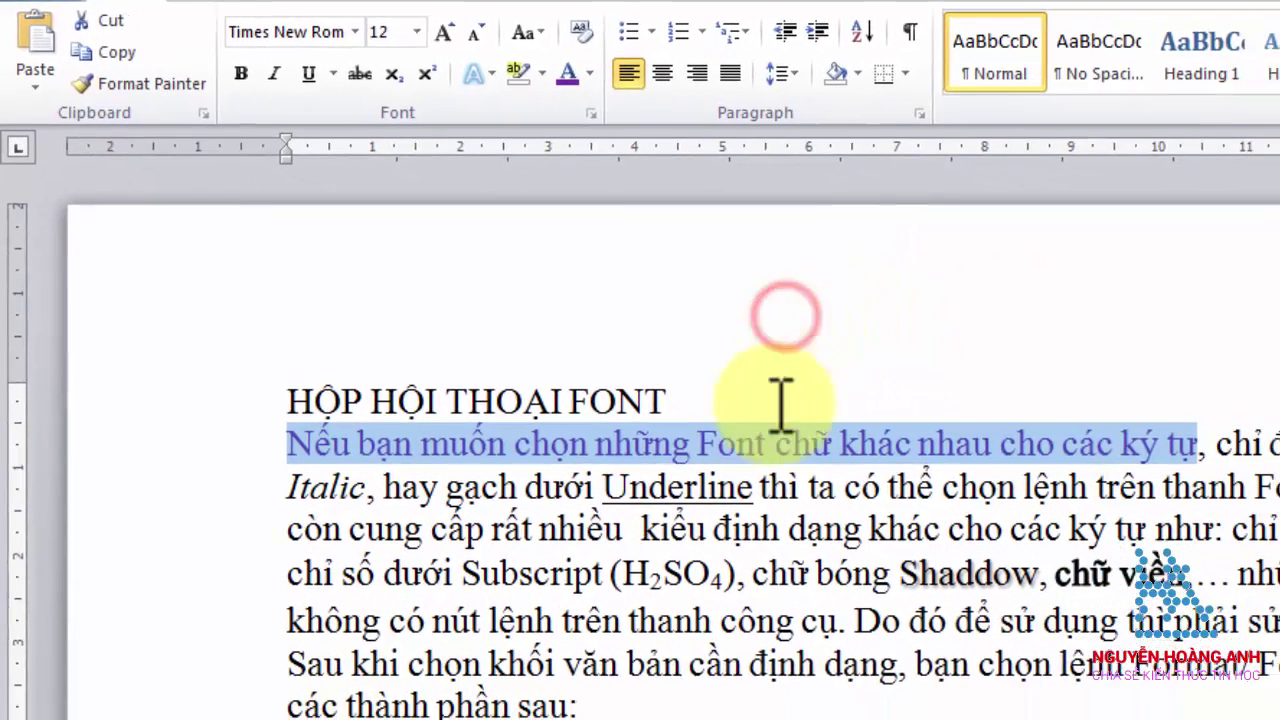
{"action": "left_click", "coordinate": [740, 436]}
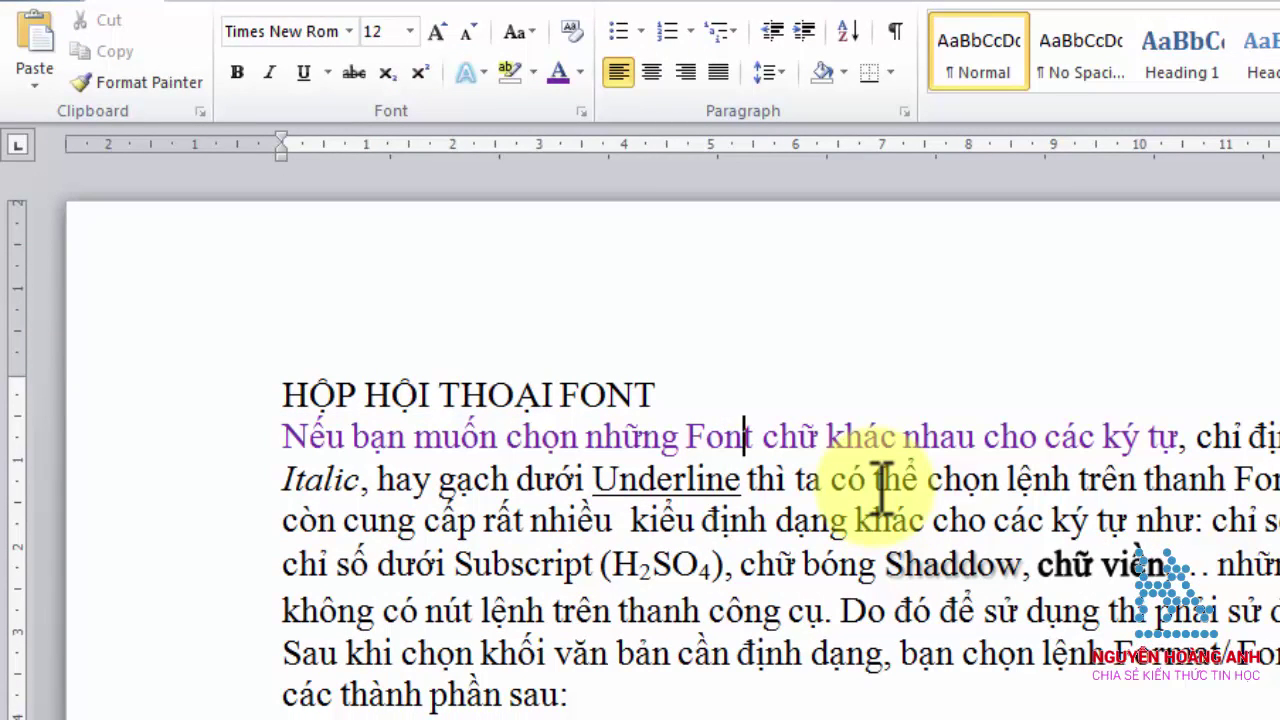
{"action": "left_click_drag", "start_coordinate": [282, 436], "coordinate": [1178, 436]}
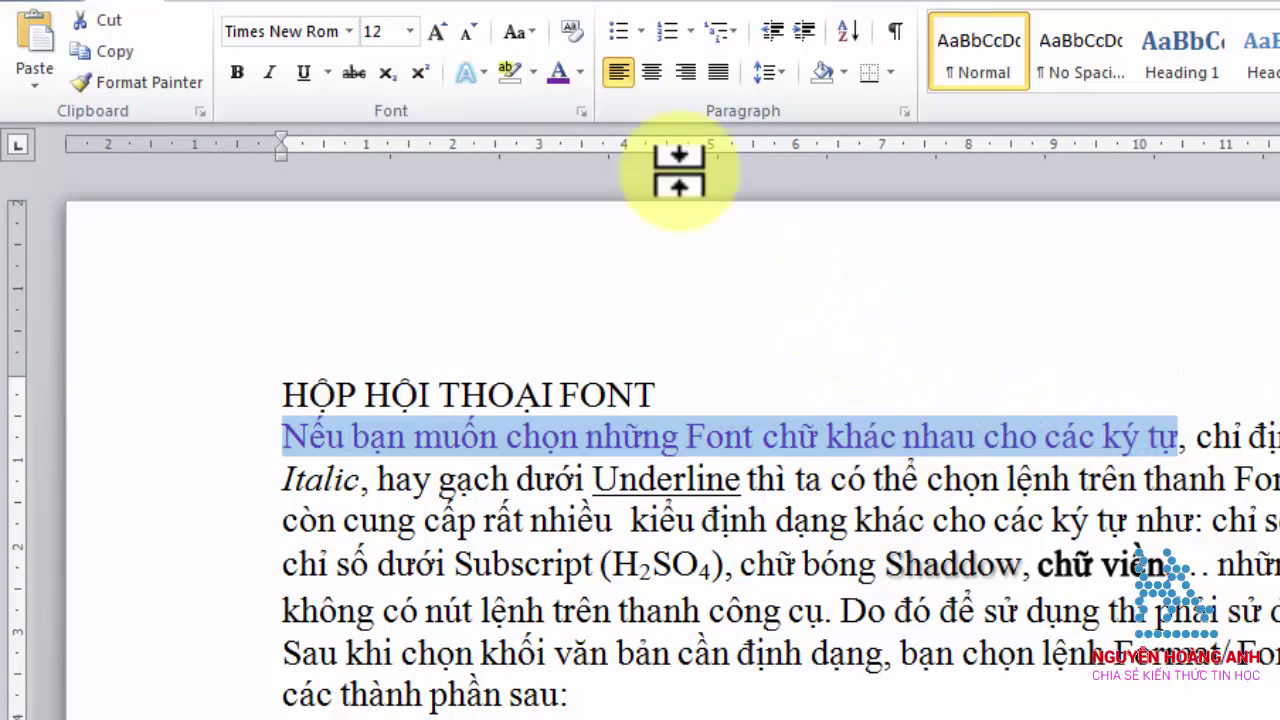
{"action": "left_click", "coordinate": [580, 72]}
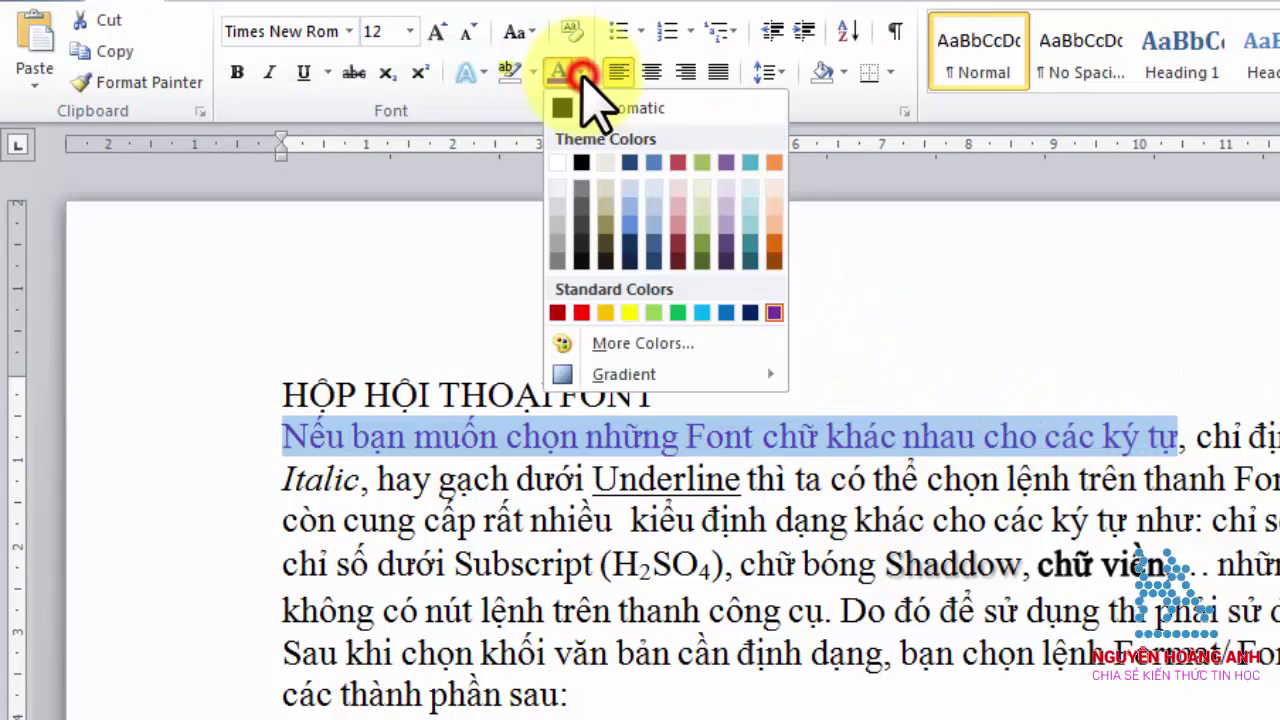
{"action": "left_click", "coordinate": [591, 106]}
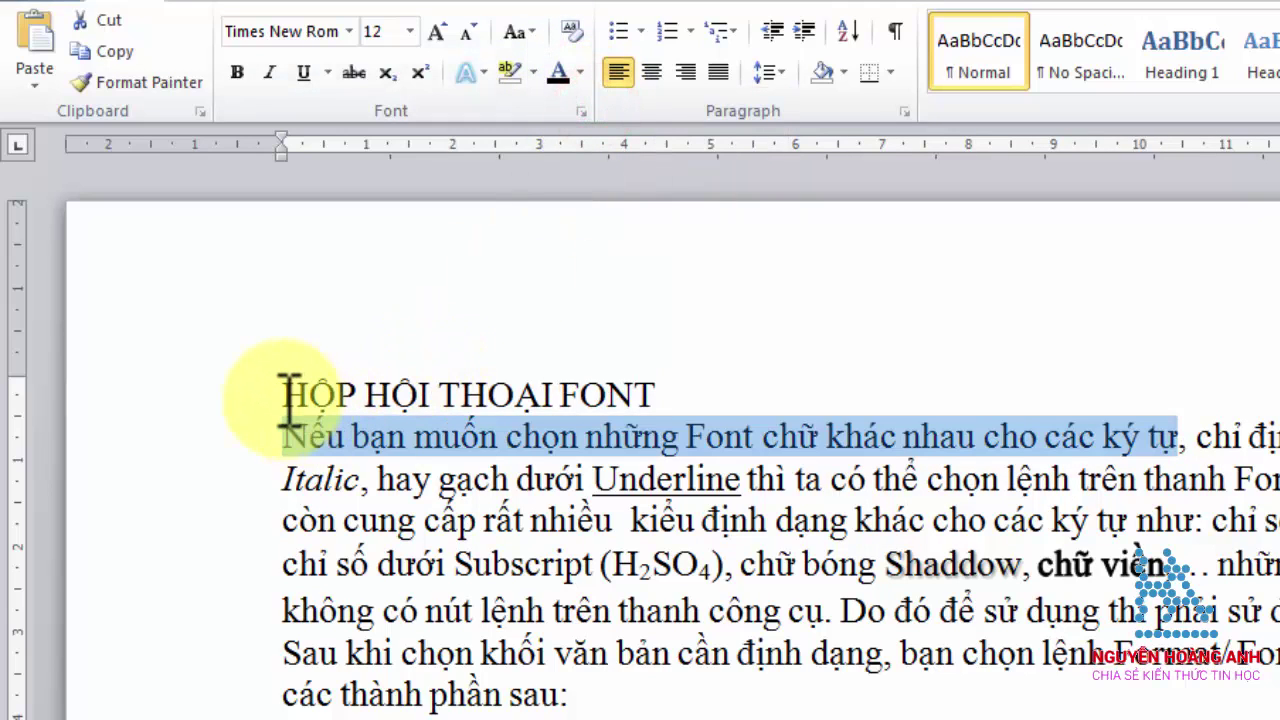
{"action": "left_click_drag", "start_coordinate": [284, 395], "coordinate": [641, 395]}
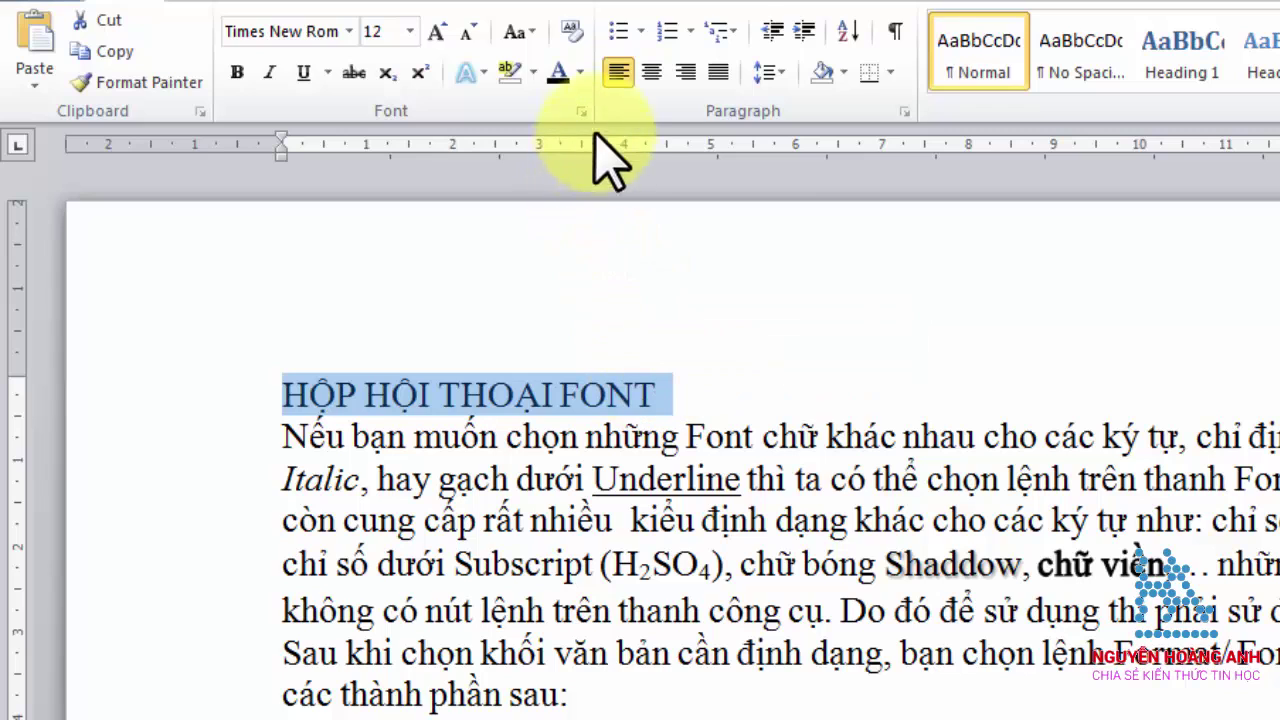
{"action": "left_click", "coordinate": [581, 71]}
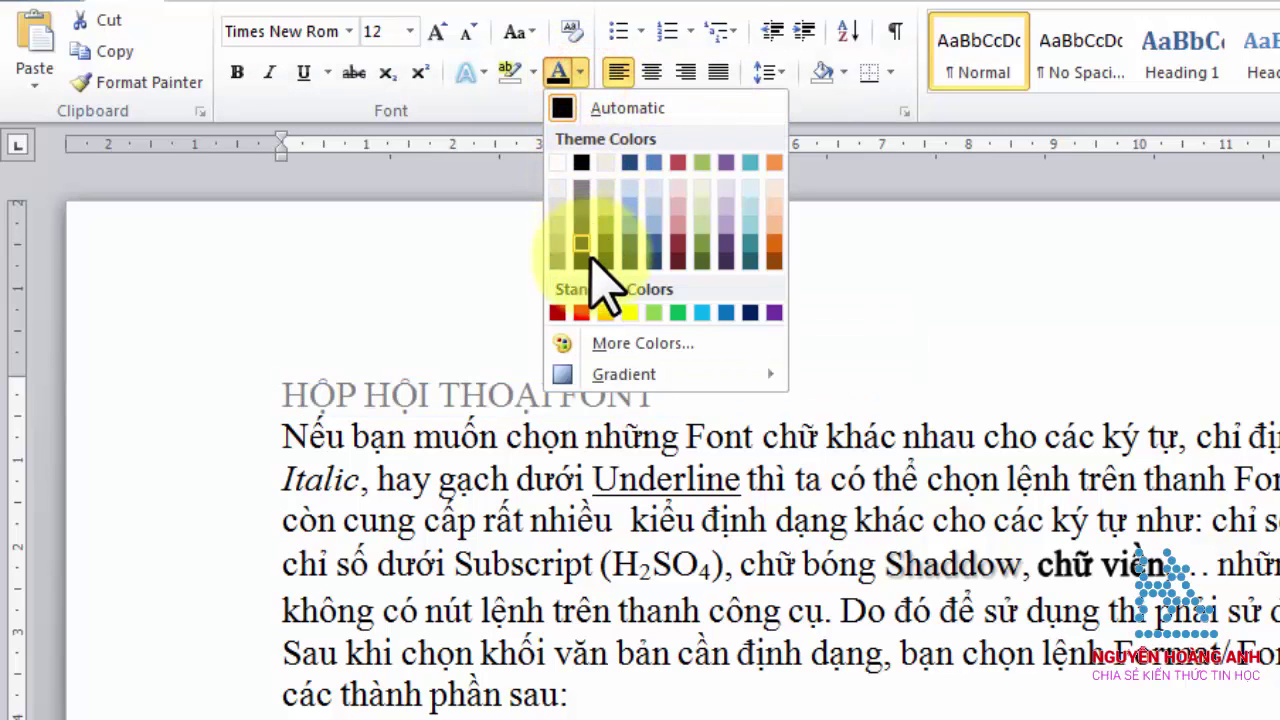
{"action": "left_click", "coordinate": [581, 313]}
{"action": "left_click", "coordinate": [523, 436]}
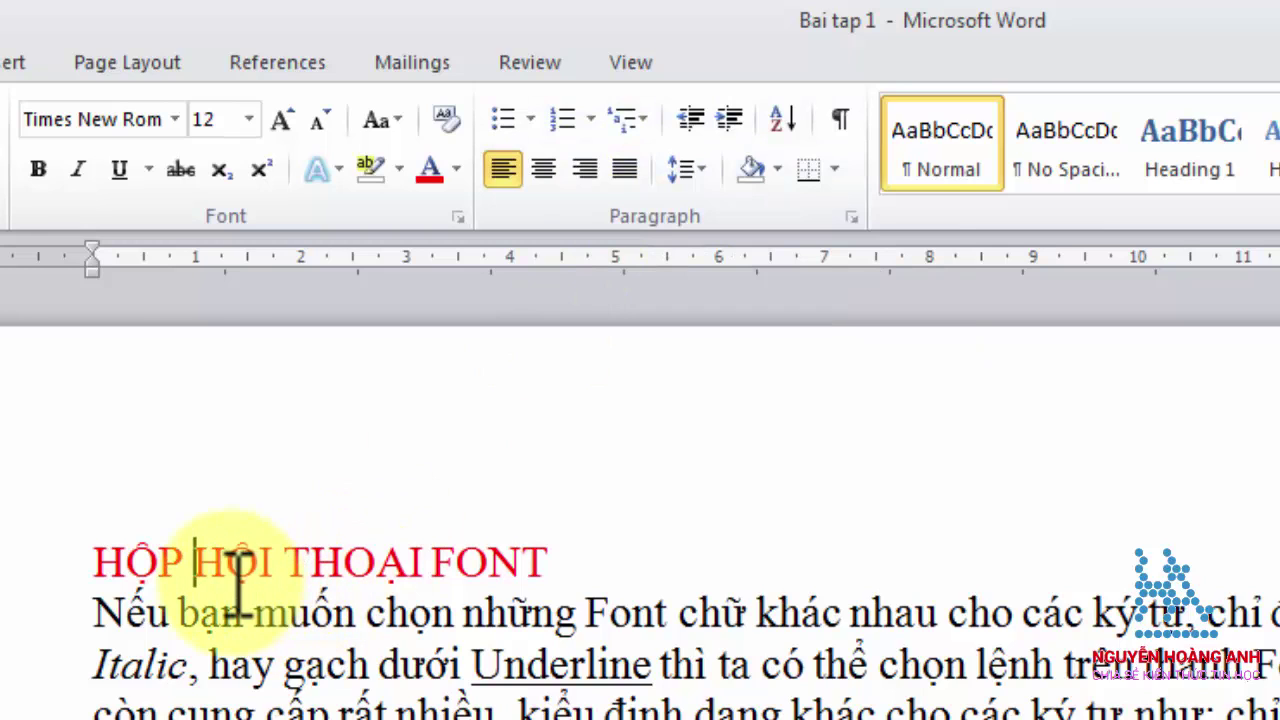
Step: Centre the heading 'HỘP HỘI THOẠI FONT', after briefly trying right alignment
{"action": "left_click", "coordinate": [141, 556]}
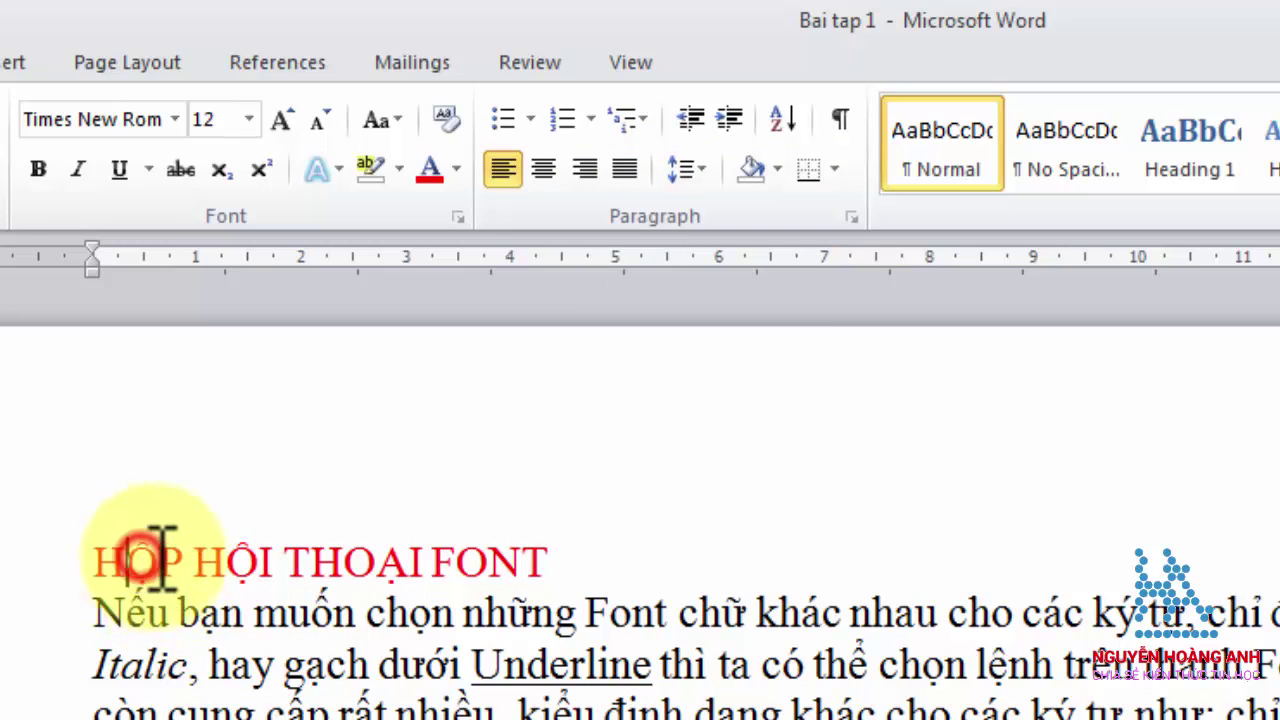
{"action": "left_click", "coordinate": [343, 552]}
{"action": "left_click", "coordinate": [270, 560]}
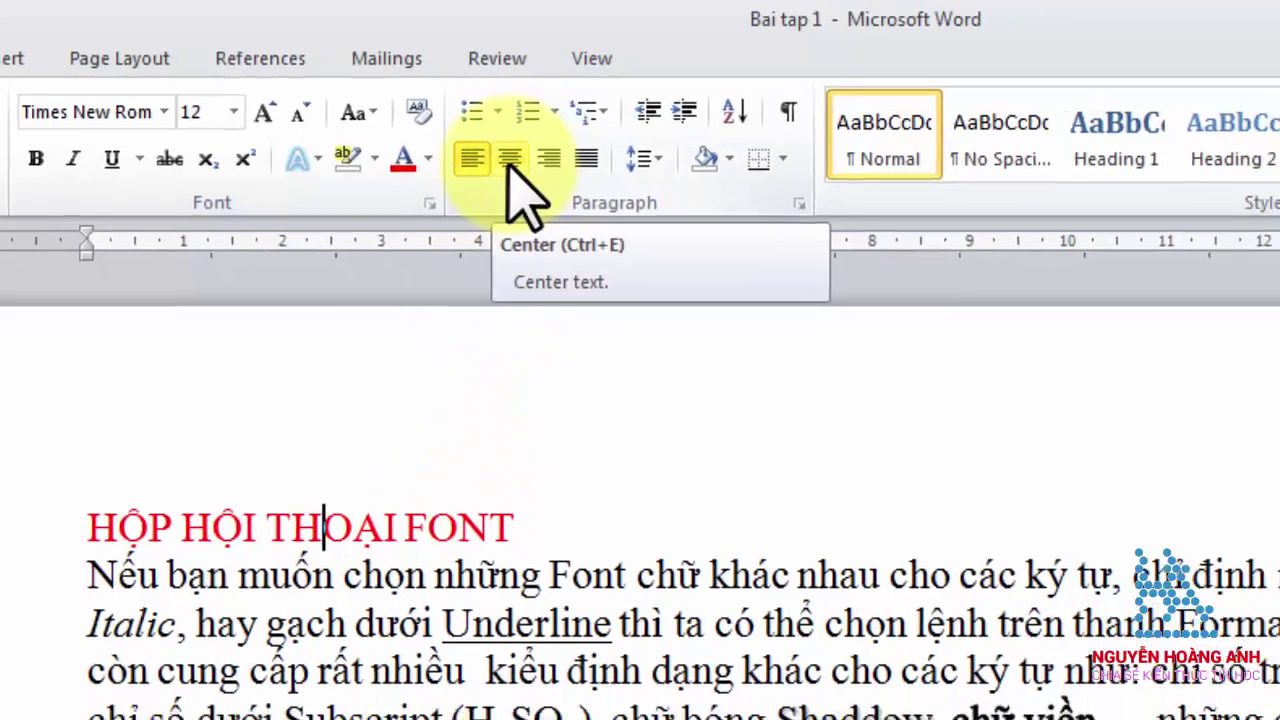
{"action": "left_click", "coordinate": [543, 168]}
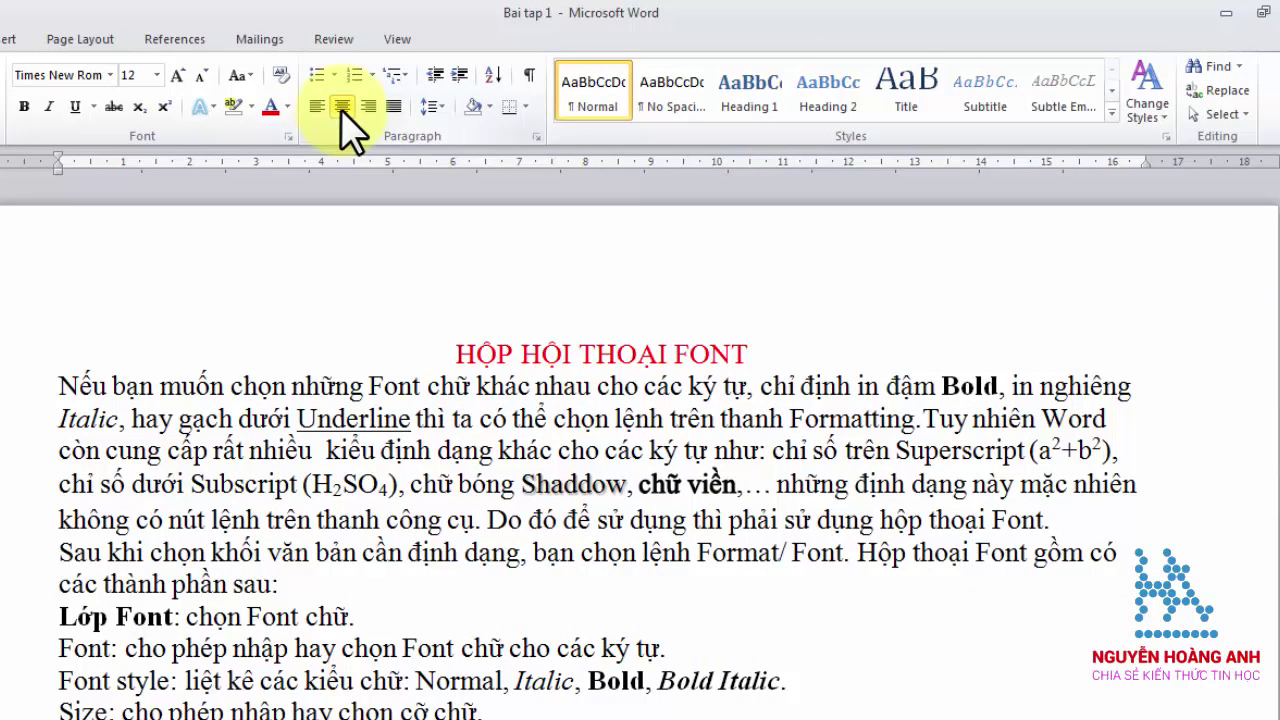
{"action": "left_click", "coordinate": [369, 108]}
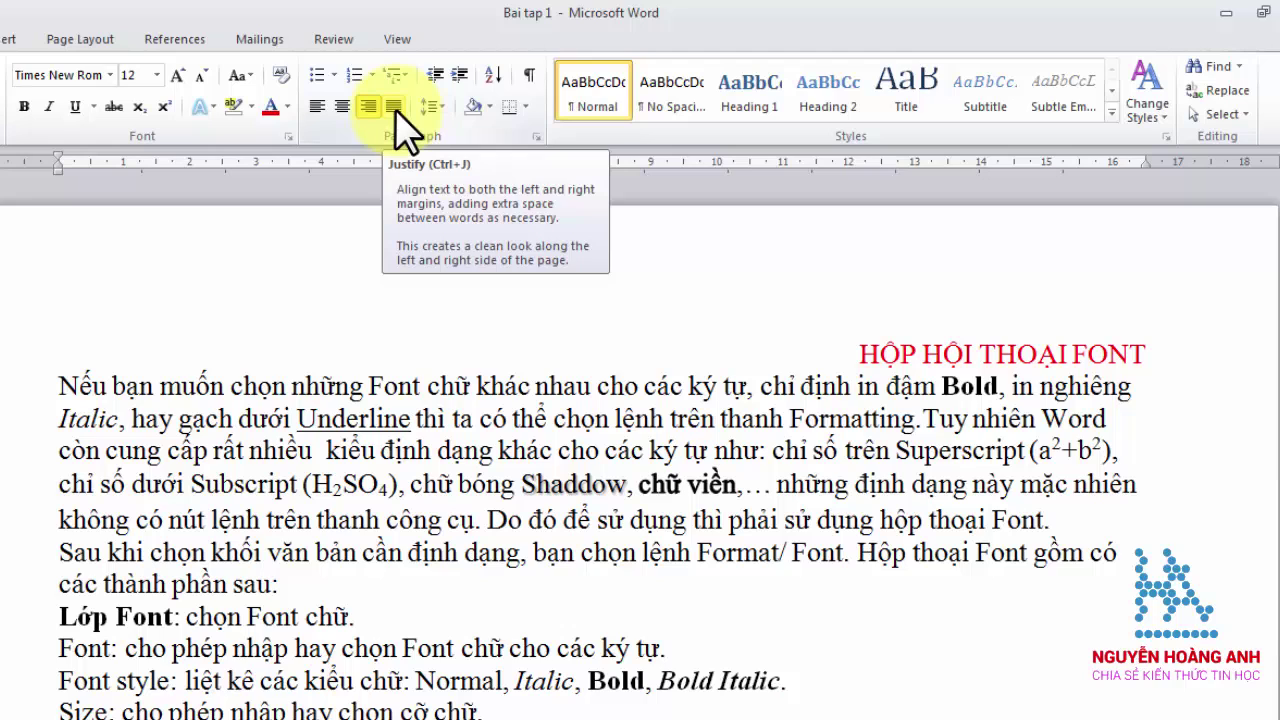
{"action": "left_click", "coordinate": [342, 106]}
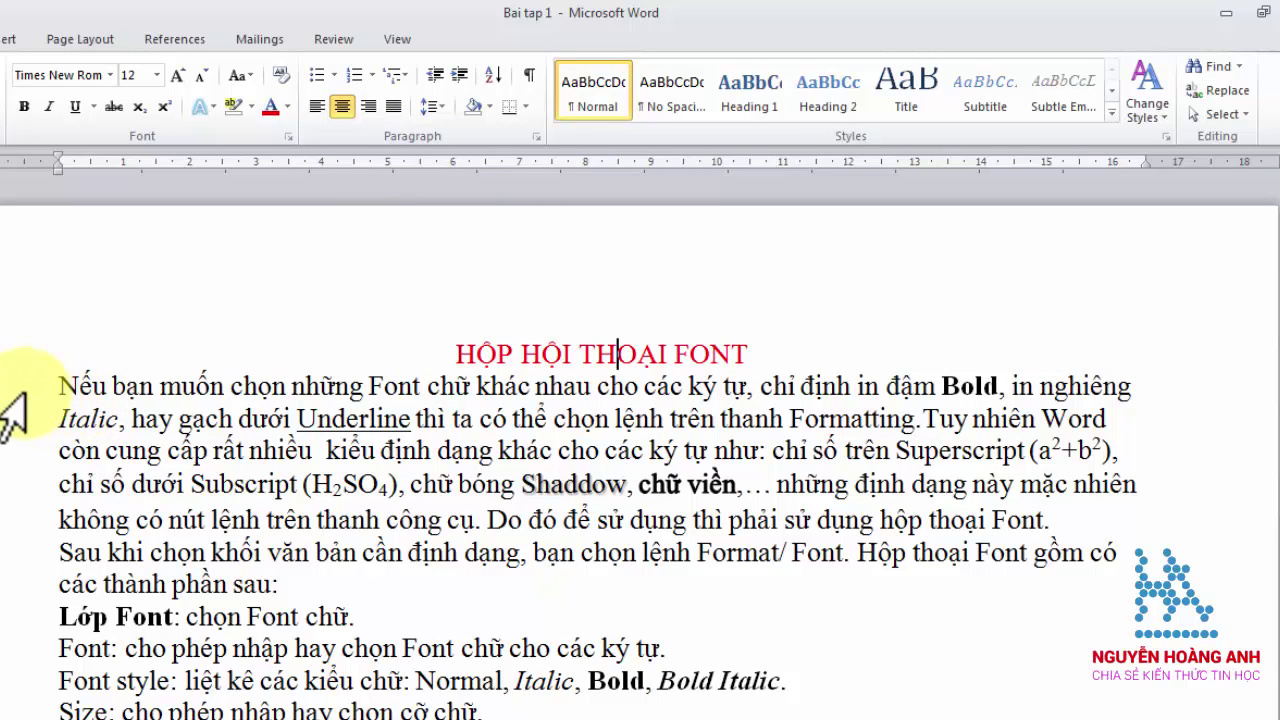
Step: Justify the opening body paragraph, after briefly trying right alignment
{"action": "left_click_drag", "start_coordinate": [5, 387], "coordinate": [3, 520]}
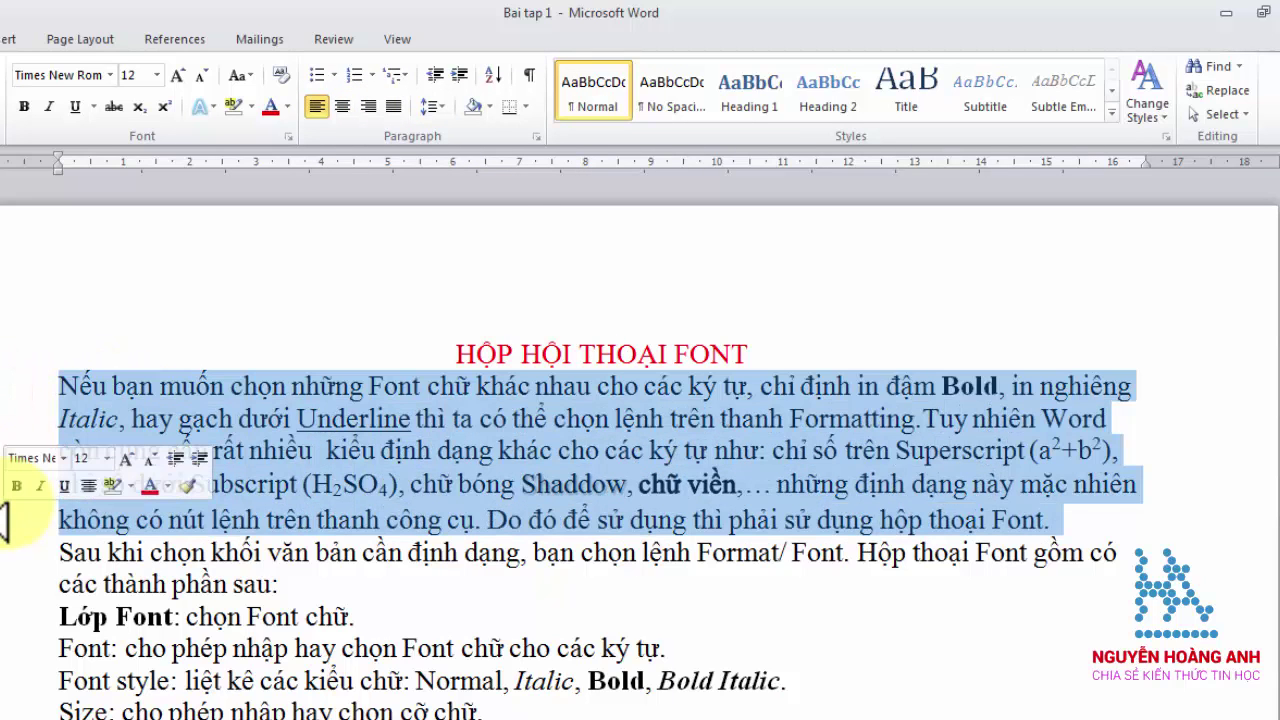
{"action": "left_click", "coordinate": [290, 445]}
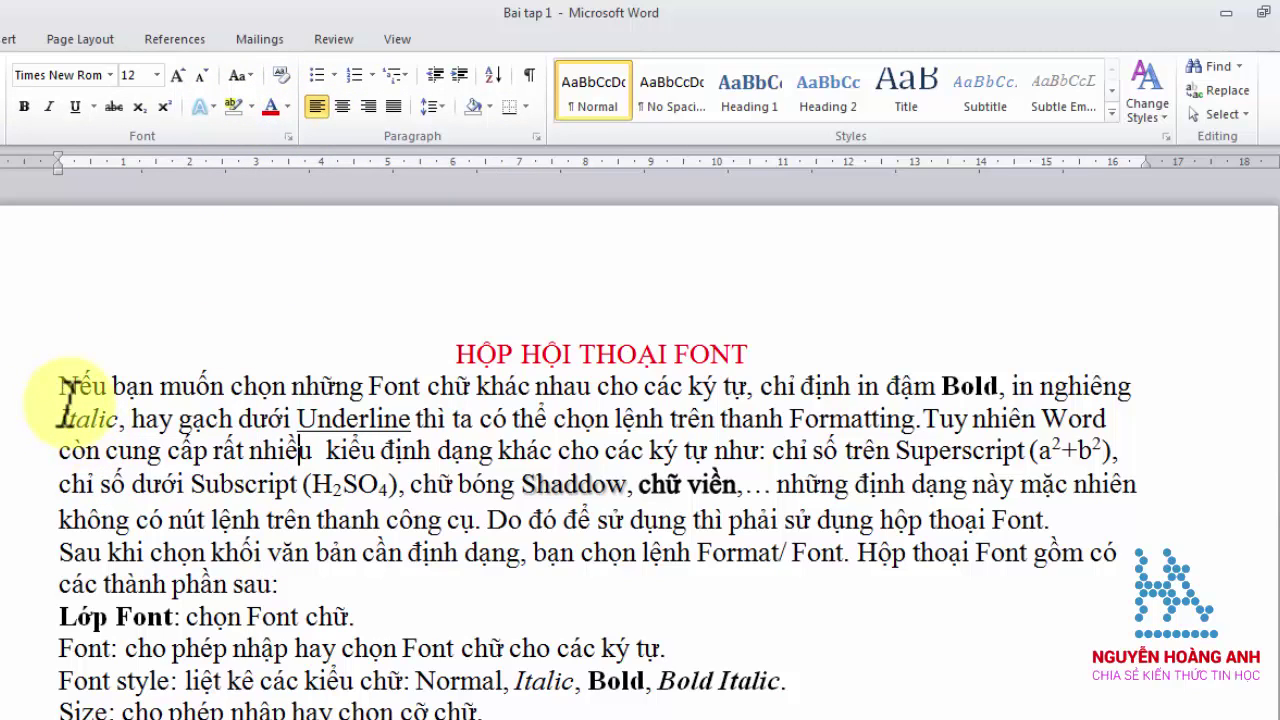
{"action": "left_click", "coordinate": [100, 398]}
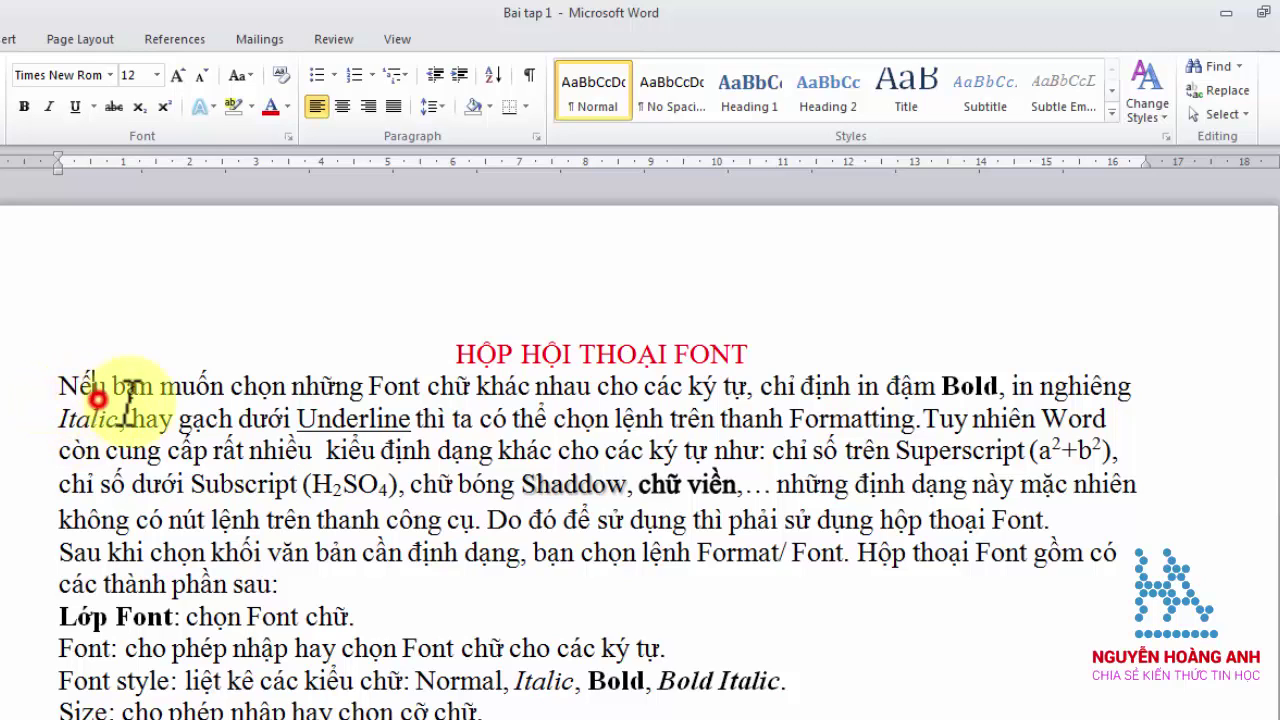
{"action": "left_click", "coordinate": [369, 106]}
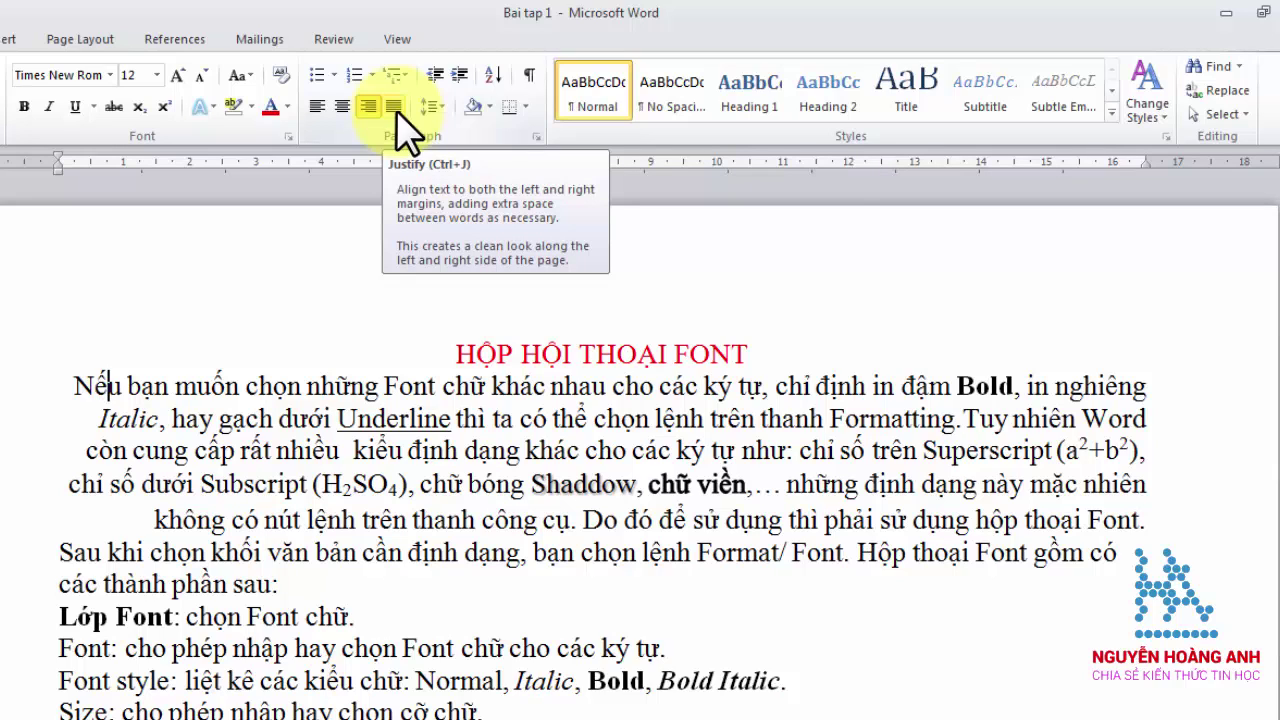
{"action": "left_click", "coordinate": [391, 108]}
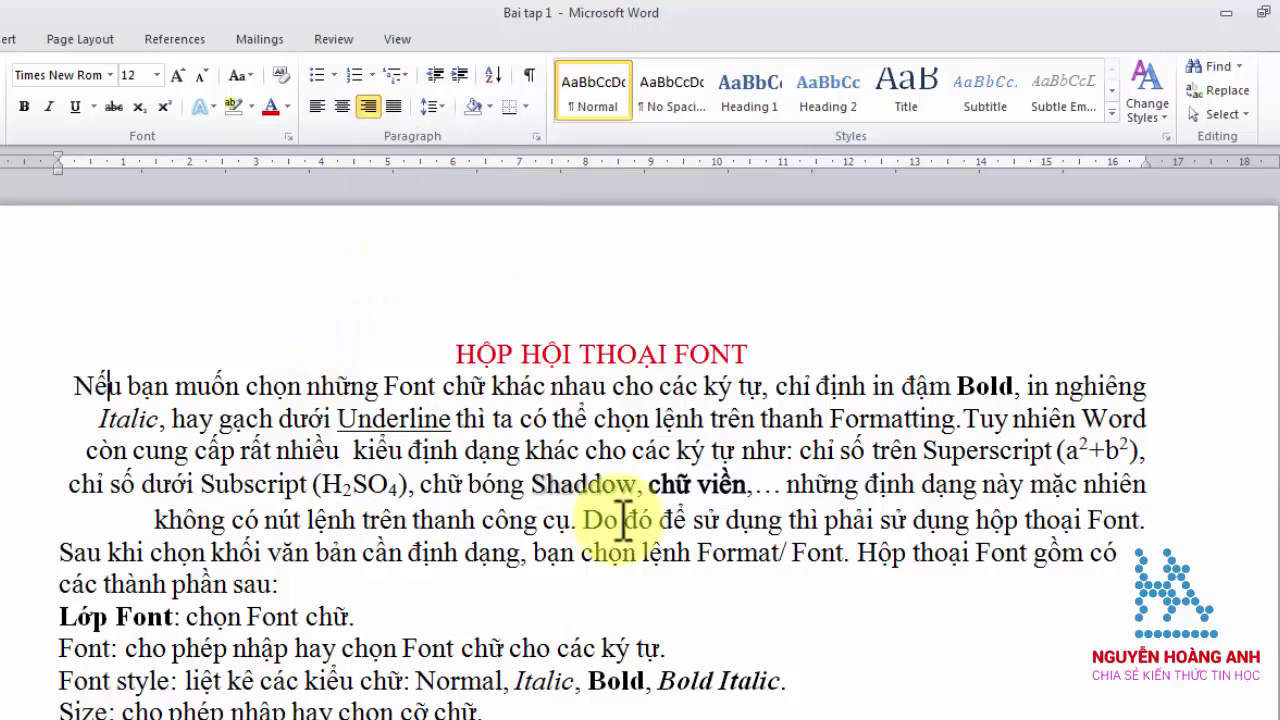
{"action": "left_click", "coordinate": [611, 448]}
{"action": "left_click", "coordinate": [322, 450]}
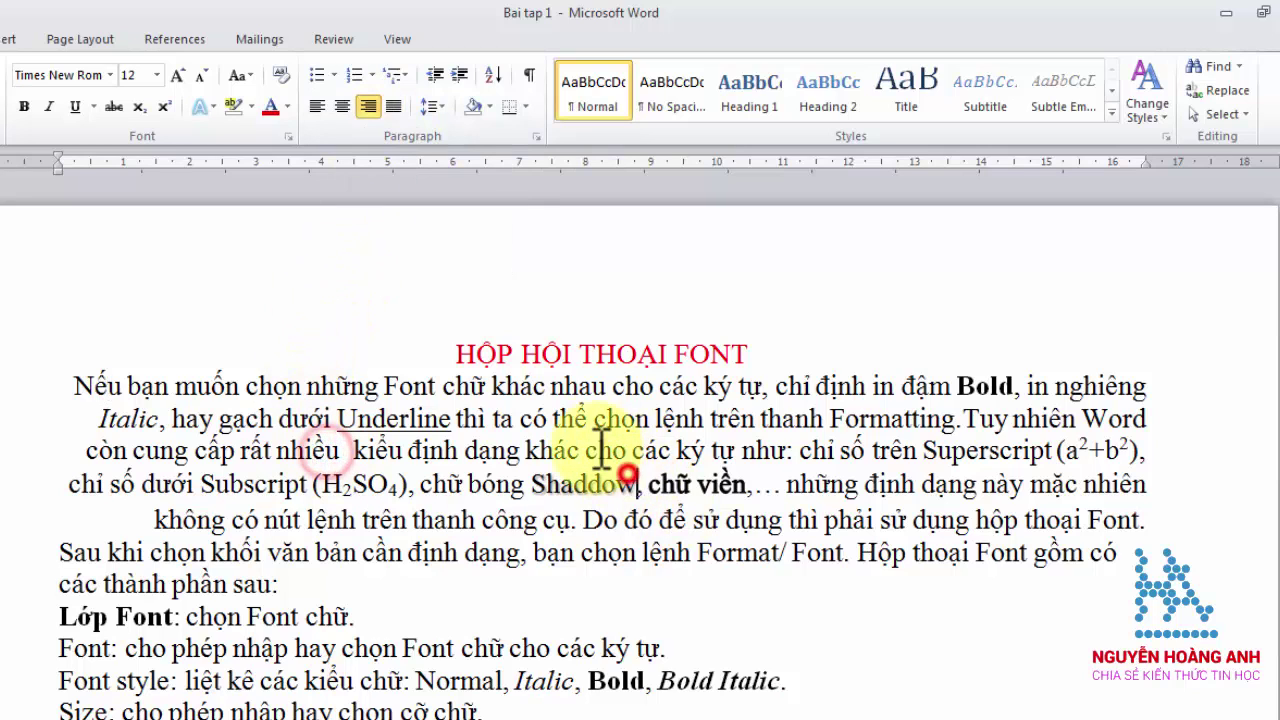
{"action": "left_click", "coordinate": [592, 414]}
{"action": "left_click", "coordinate": [555, 420]}
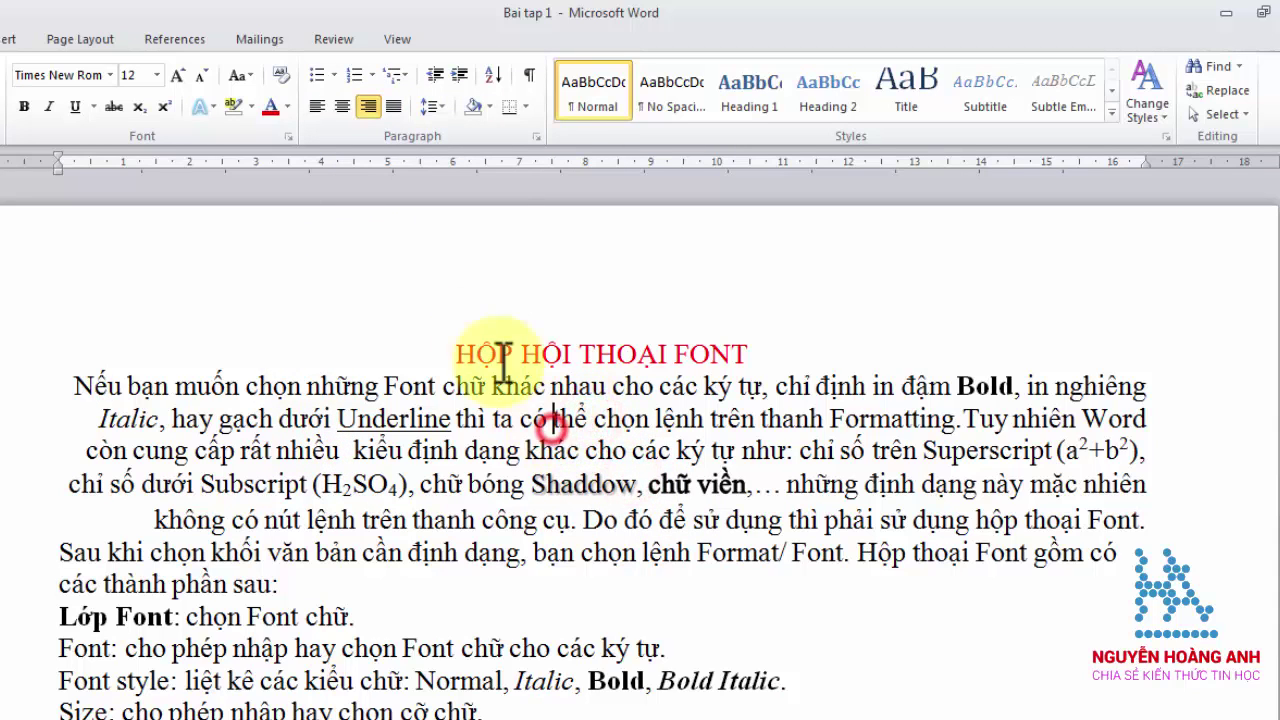
{"action": "left_click", "coordinate": [393, 107]}
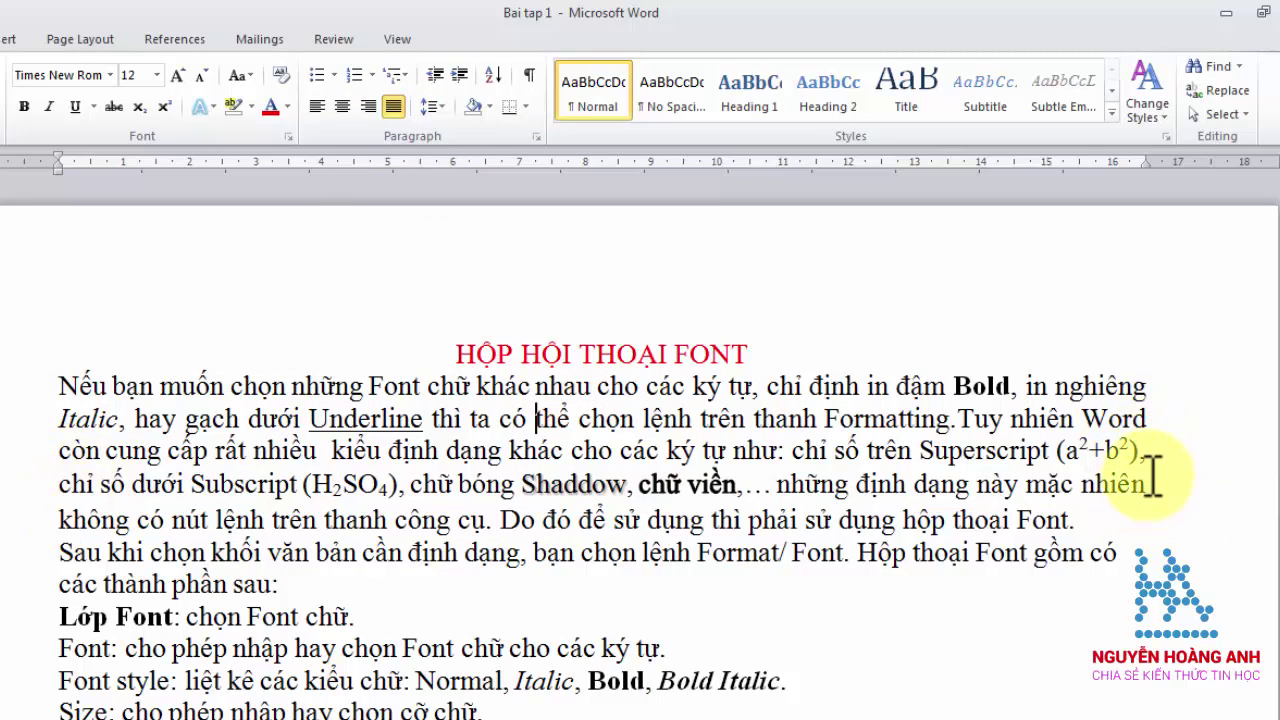
Step: Justify the paragraph beginning 'Sau khi chọn'
{"action": "scroll", "coordinate": [1148, 447], "scroll_direction": "down", "scroll_amount": 2}
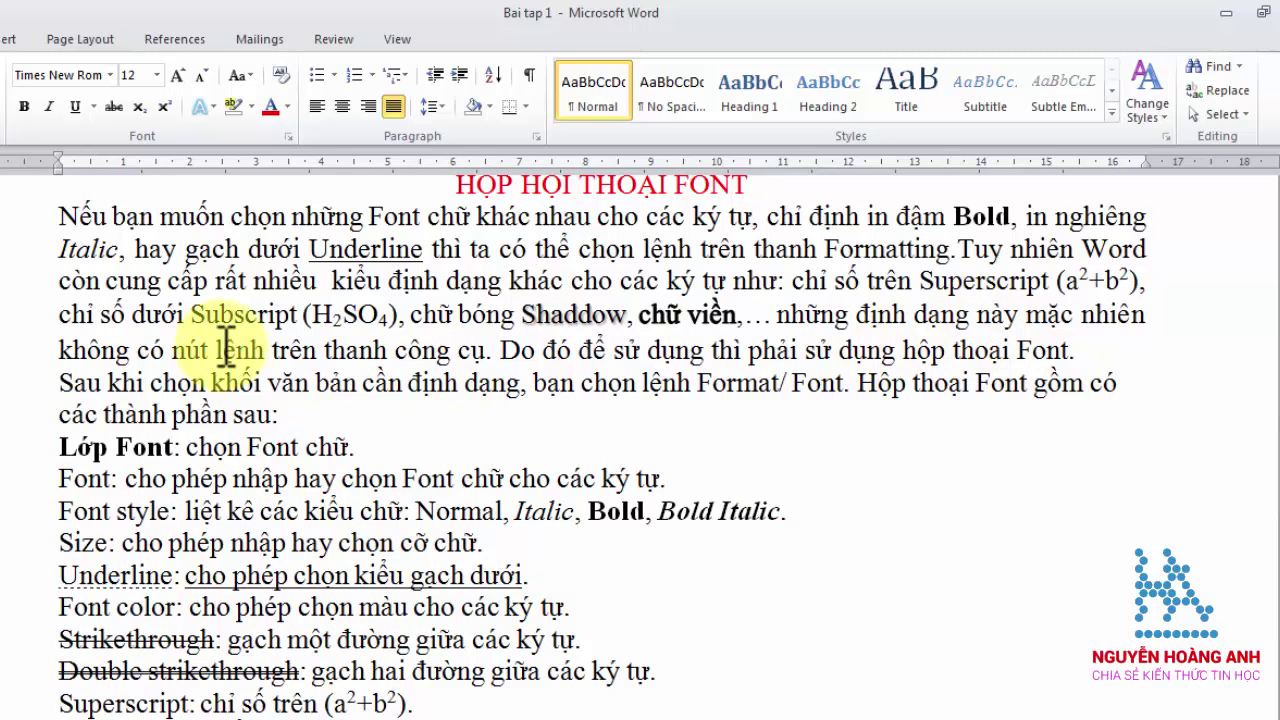
{"action": "left_click", "coordinate": [181, 382]}
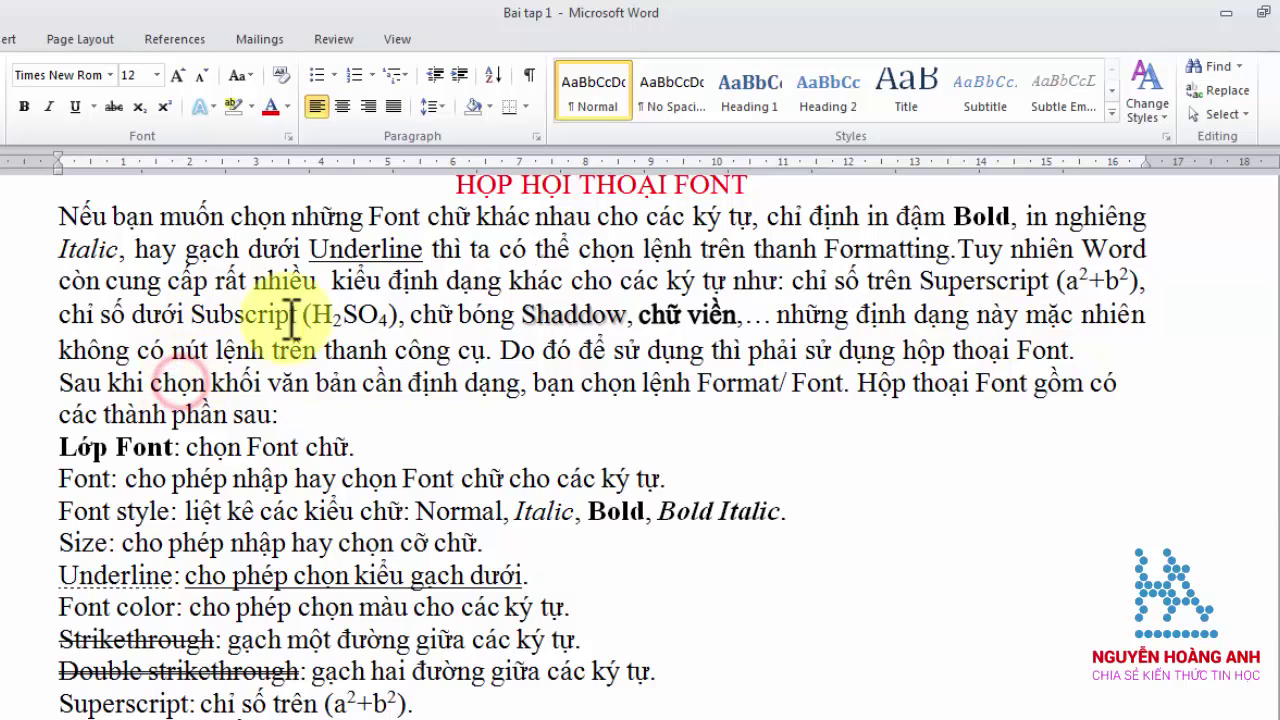
{"action": "left_click", "coordinate": [395, 106]}
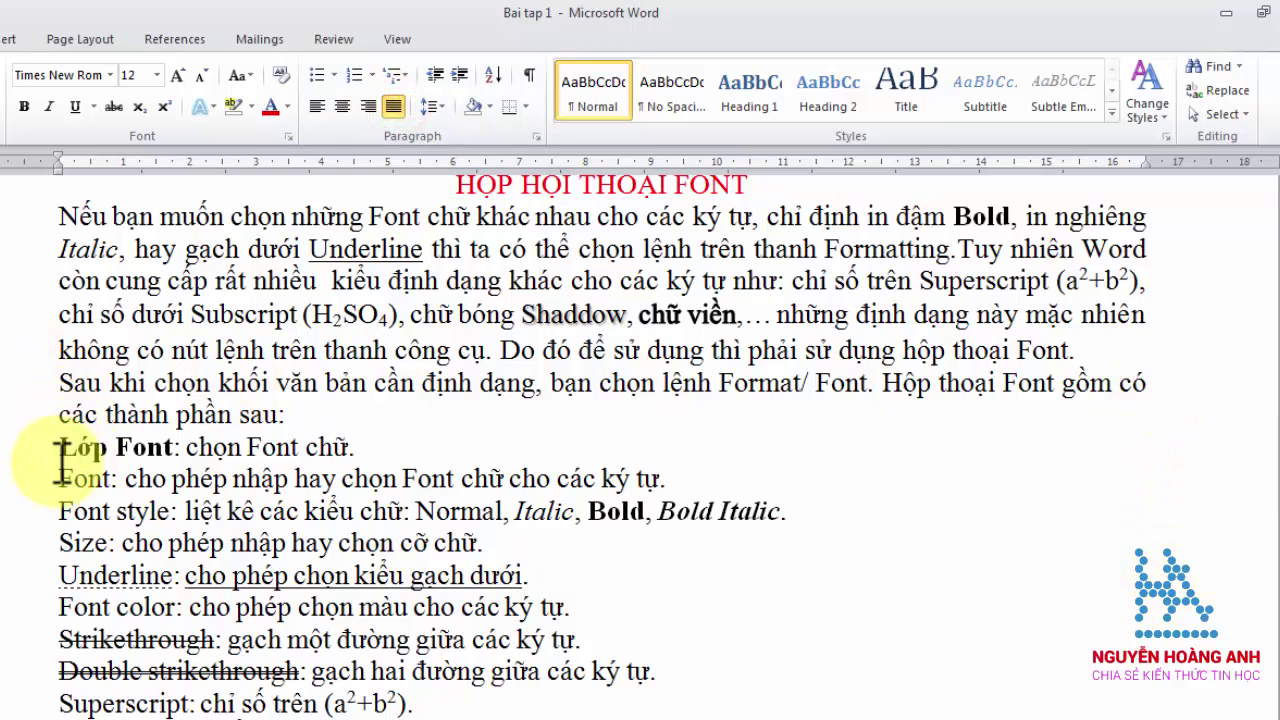
Step: Select lines of the Font items list, from Lớp Font down to Cancel, Default and Ok
{"action": "scroll", "coordinate": [62, 462], "scroll_direction": "down", "scroll_amount": 1}
{"action": "scroll", "coordinate": [63, 457], "scroll_direction": "down", "scroll_amount": 1}
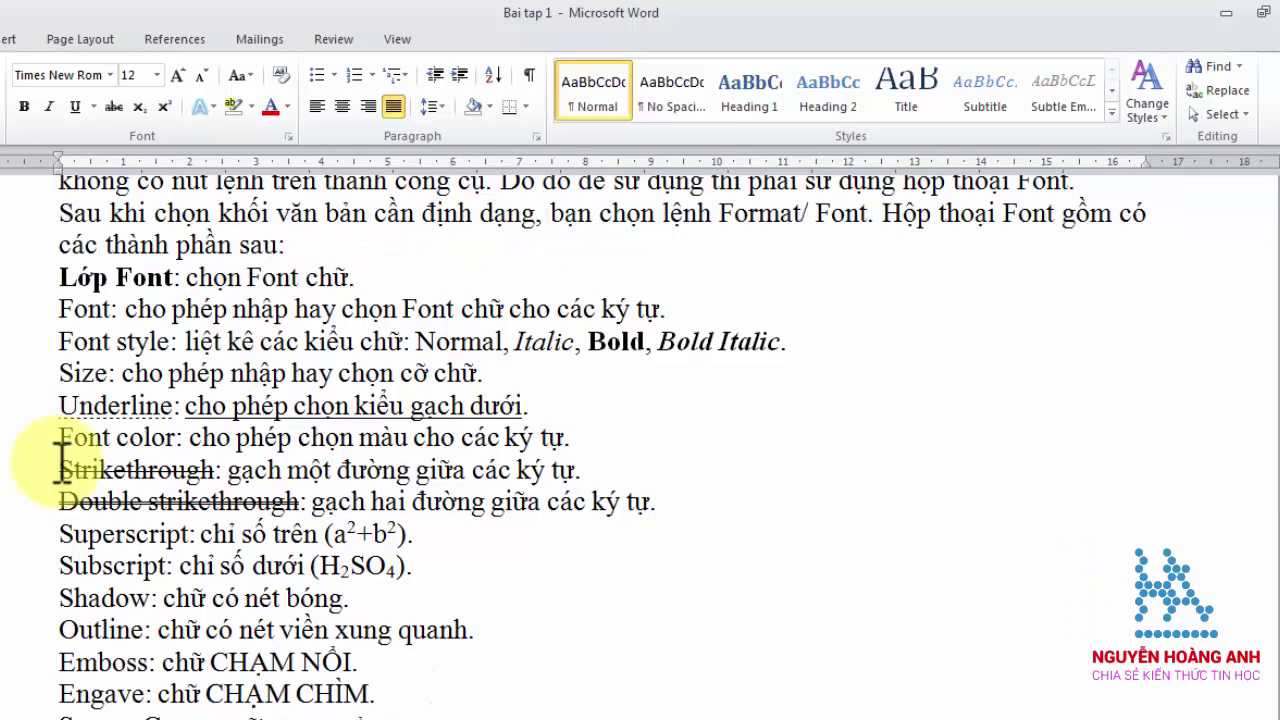
{"action": "left_click", "coordinate": [34, 280]}
{"action": "left_click", "coordinate": [30, 373]}
{"action": "left_click", "coordinate": [28, 470]}
{"action": "scroll", "coordinate": [22, 500], "scroll_direction": "down", "scroll_amount": 3}
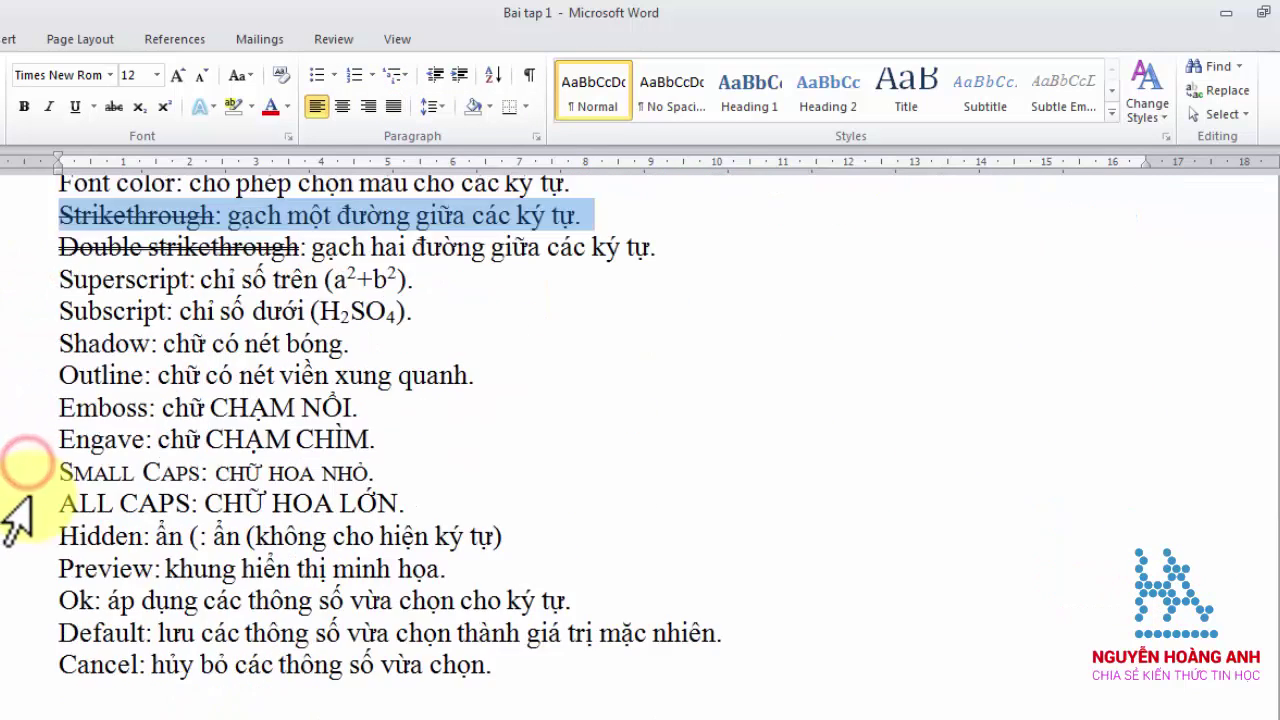
{"action": "scroll", "coordinate": [28, 498], "scroll_direction": "down", "scroll_amount": 1}
{"action": "scroll", "coordinate": [20, 505], "scroll_direction": "down", "scroll_amount": 1}
{"action": "left_click", "coordinate": [22, 494]}
{"action": "left_click", "coordinate": [20, 462]}
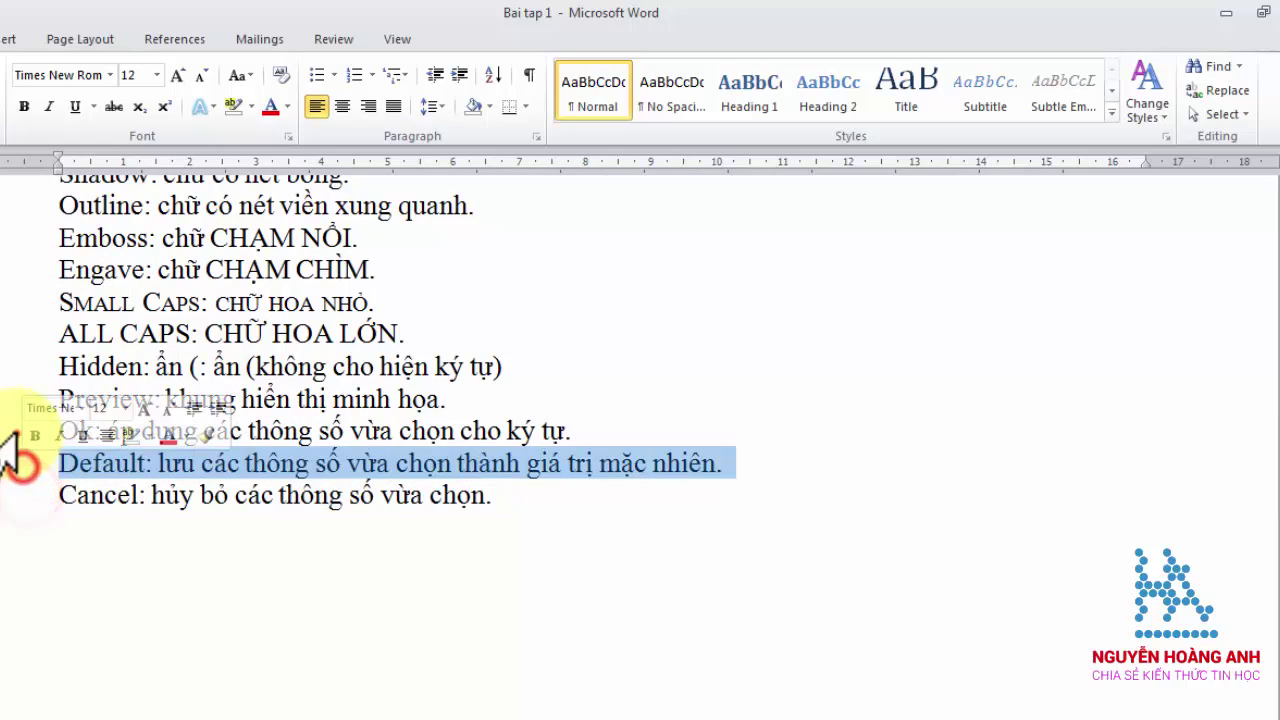
{"action": "left_click", "coordinate": [14, 431]}
Step: Return to the top and place the cursor in the first paragraph
{"action": "scroll", "coordinate": [14, 443], "scroll_direction": "up", "scroll_amount": 3}
{"action": "scroll", "coordinate": [14, 443], "scroll_direction": "up", "scroll_amount": 3}
{"action": "scroll", "coordinate": [14, 443], "scroll_direction": "up", "scroll_amount": 2}
{"action": "left_click", "coordinate": [266, 448]}
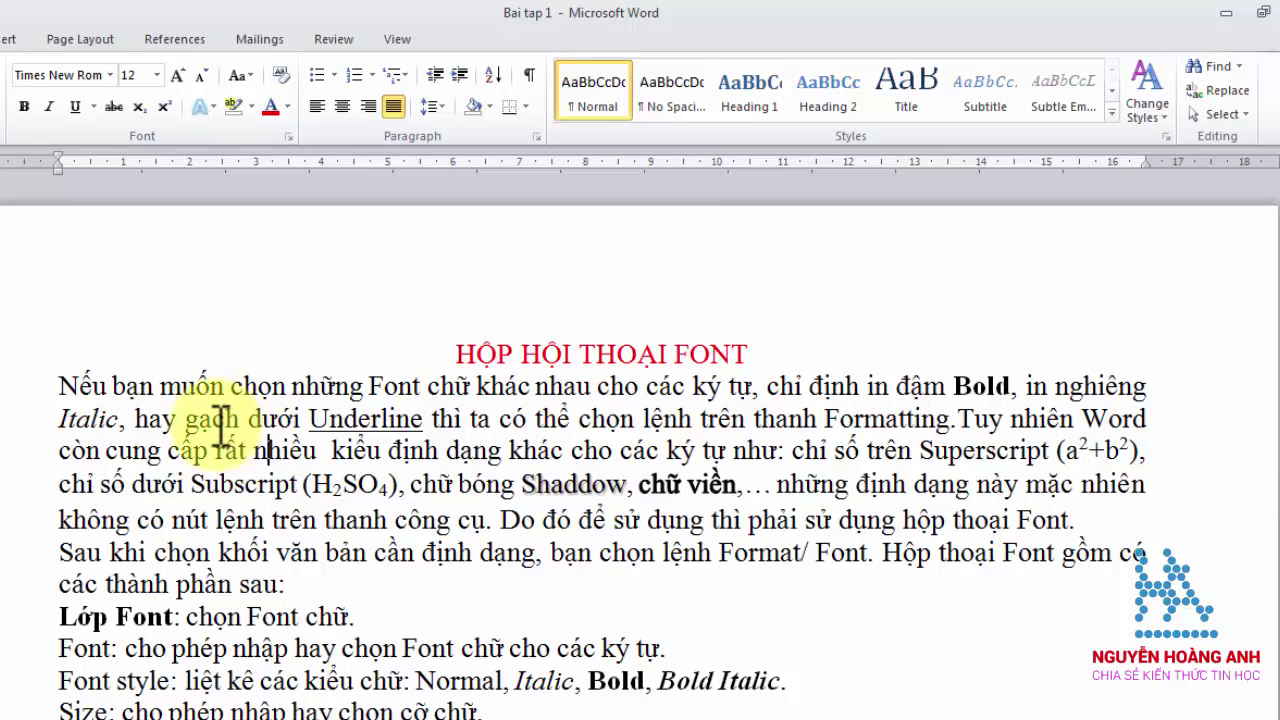
{"action": "left_click", "coordinate": [210, 392]}
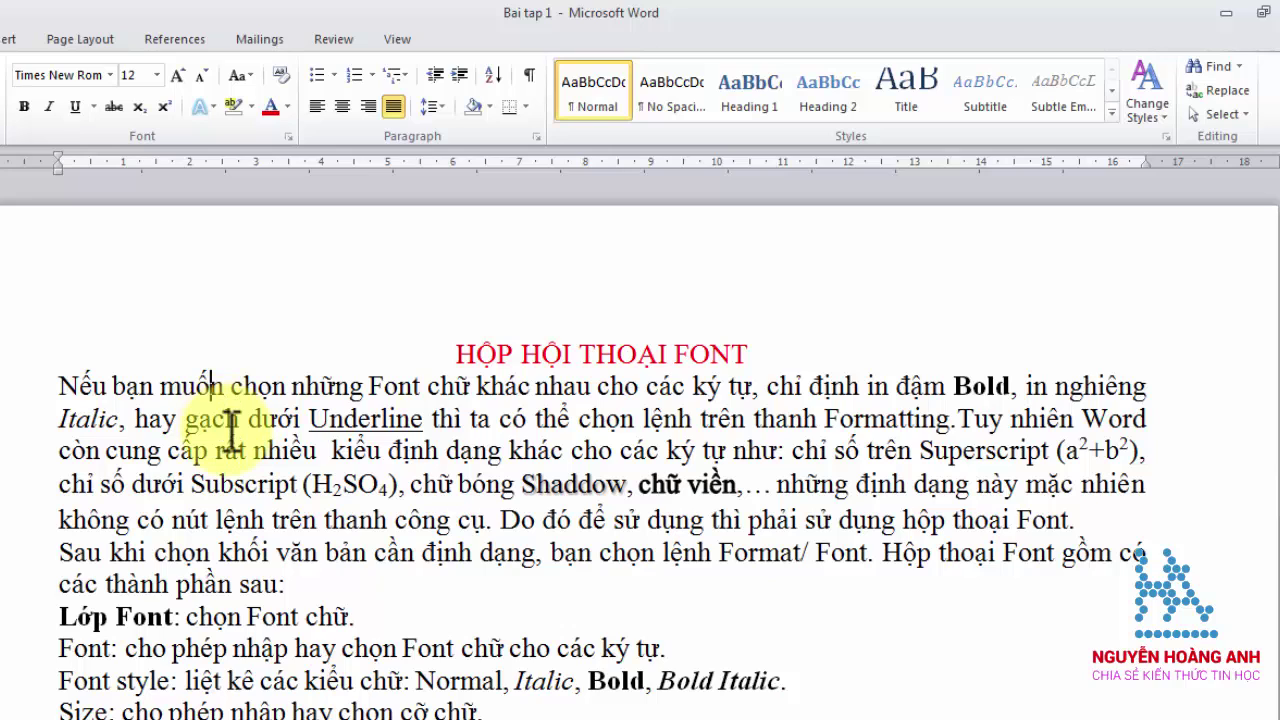
{"action": "left_click", "coordinate": [229, 436]}
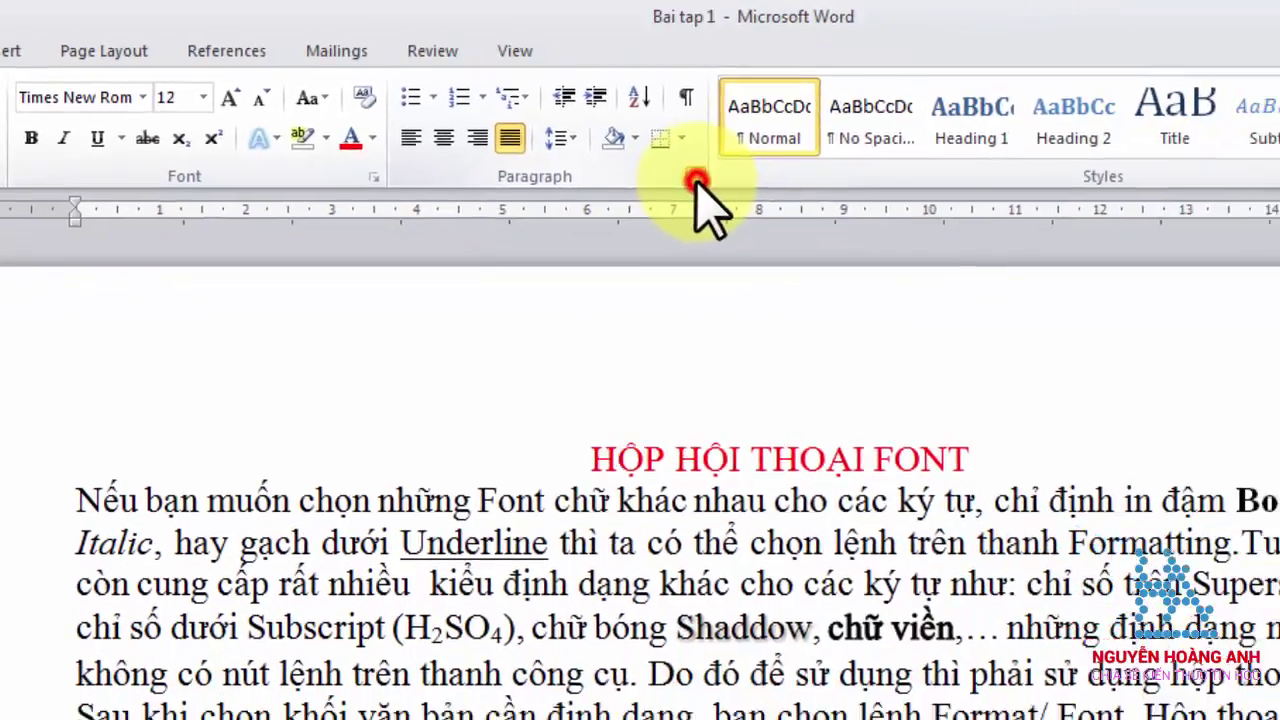
Step: Give the opening paragraph a 1 cm first-line indent in the Paragraph dialog
{"action": "left_click", "coordinate": [889, 228]}
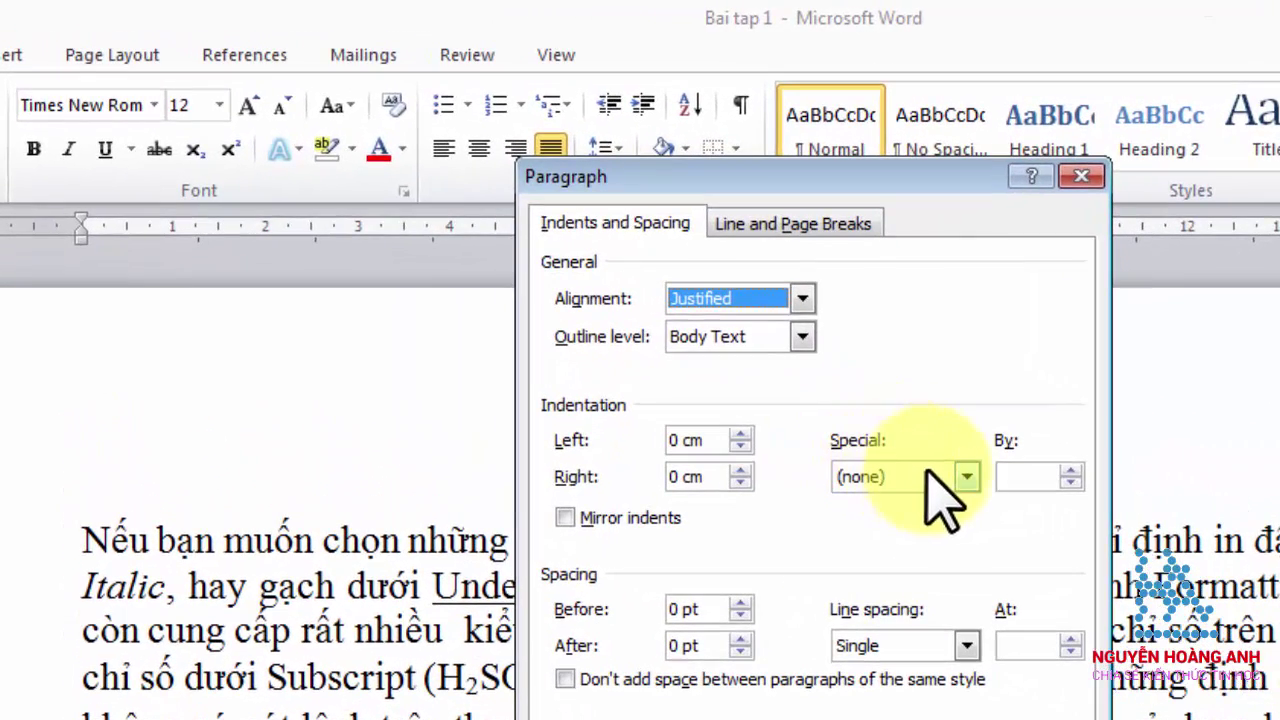
{"action": "left_click", "coordinate": [960, 478]}
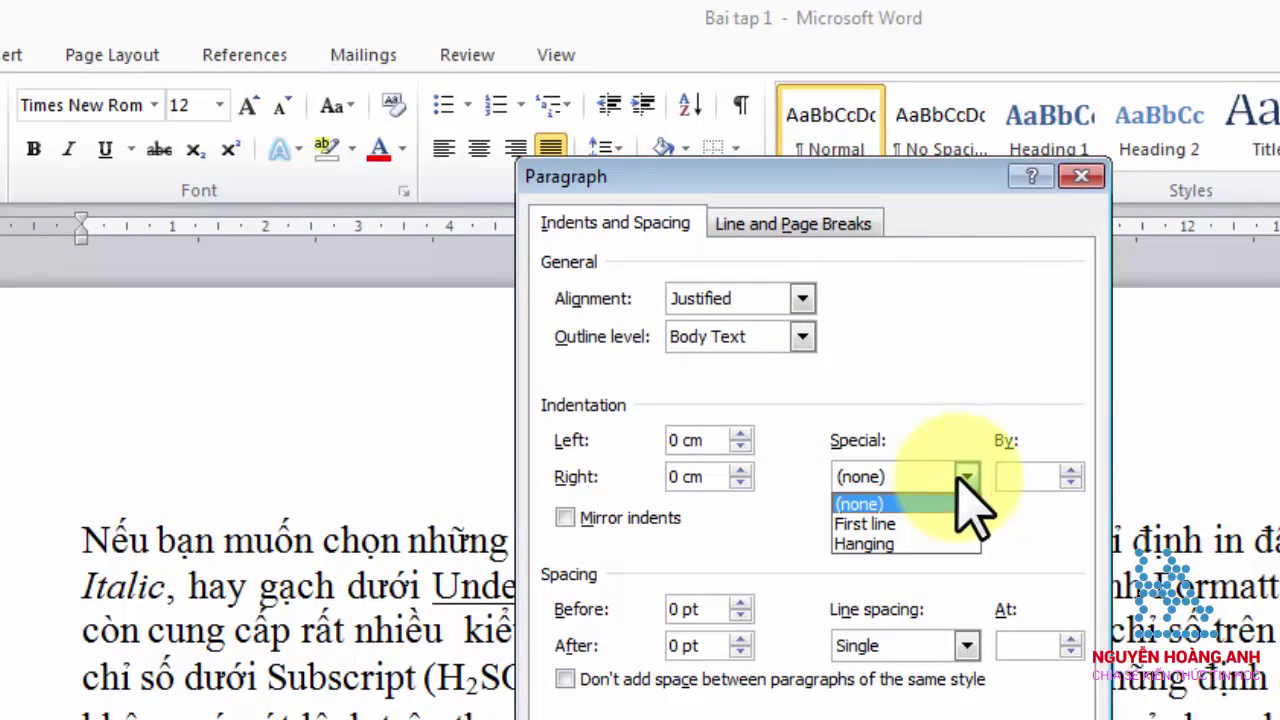
{"action": "left_click", "coordinate": [884, 524]}
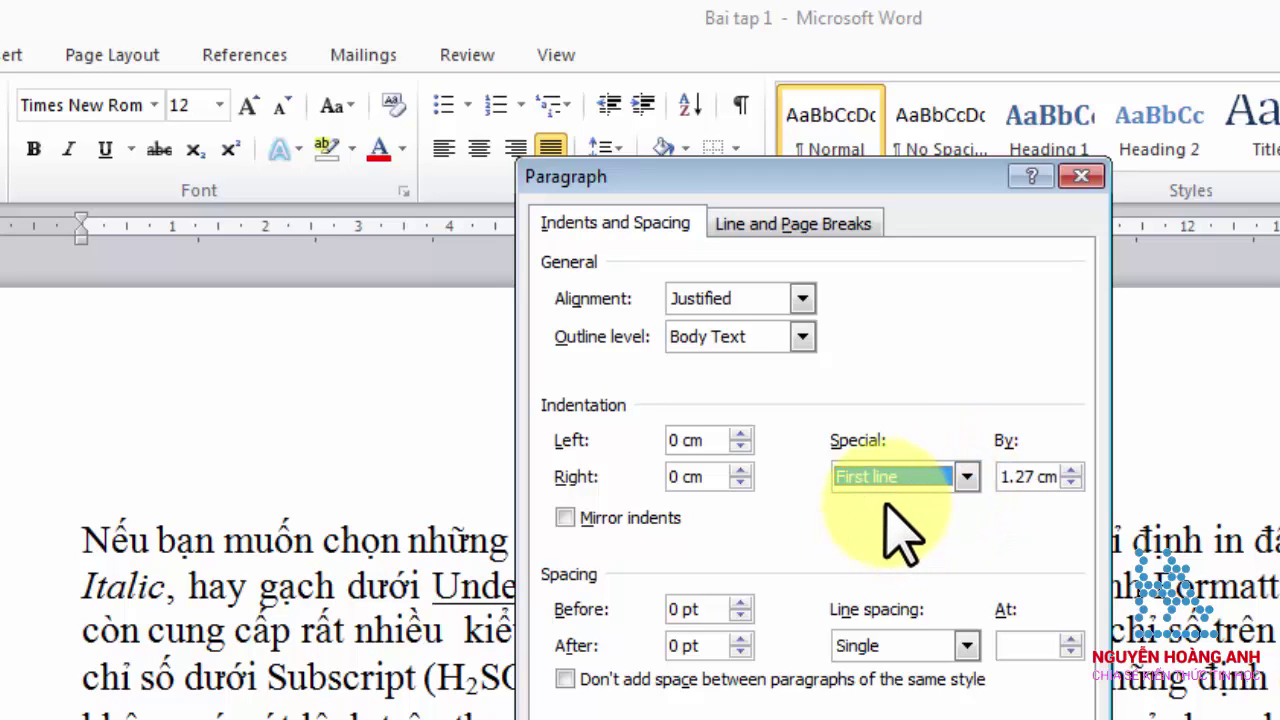
{"action": "left_click", "coordinate": [1071, 484]}
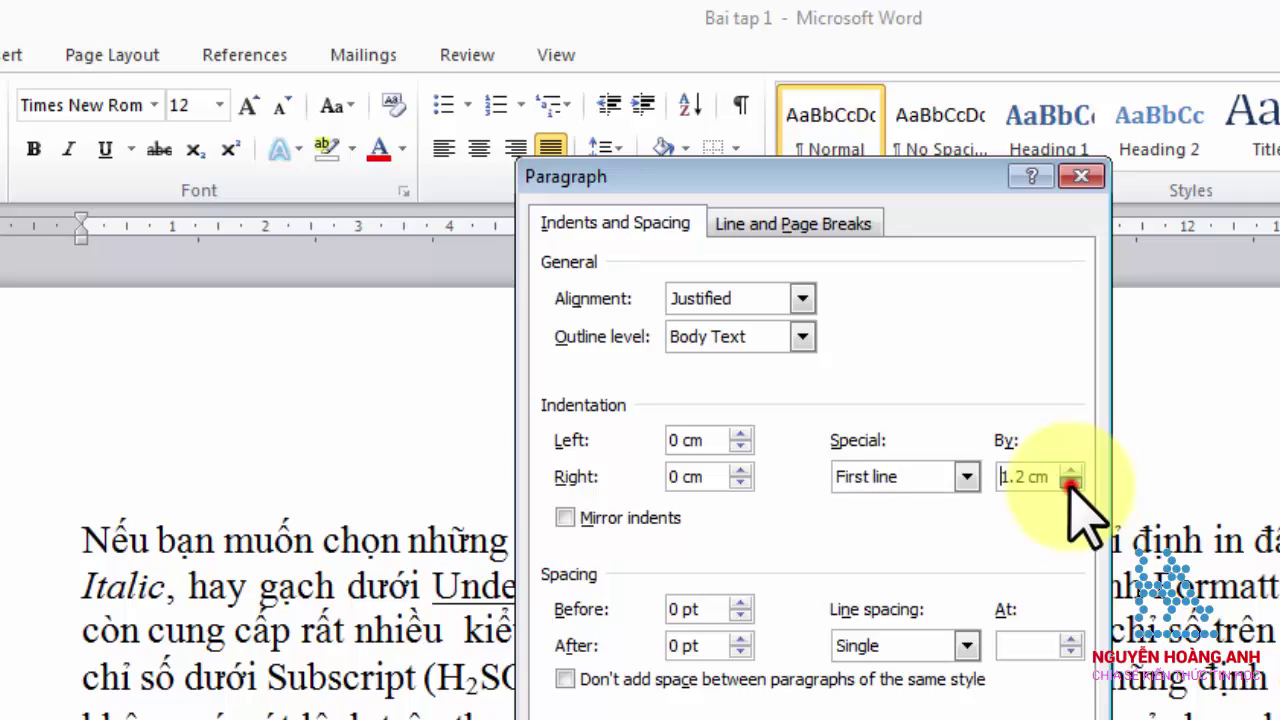
{"action": "left_click", "coordinate": [1071, 484]}
{"action": "left_click", "coordinate": [1071, 484]}
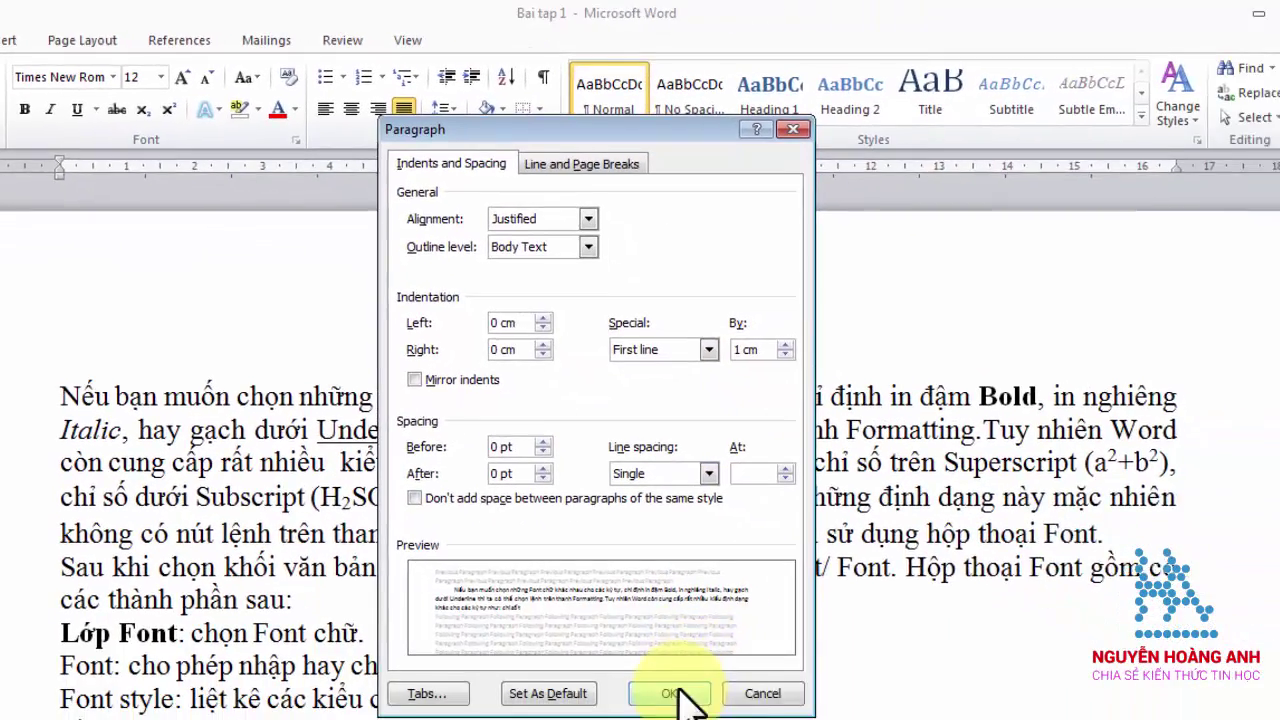
{"action": "left_click", "coordinate": [655, 675]}
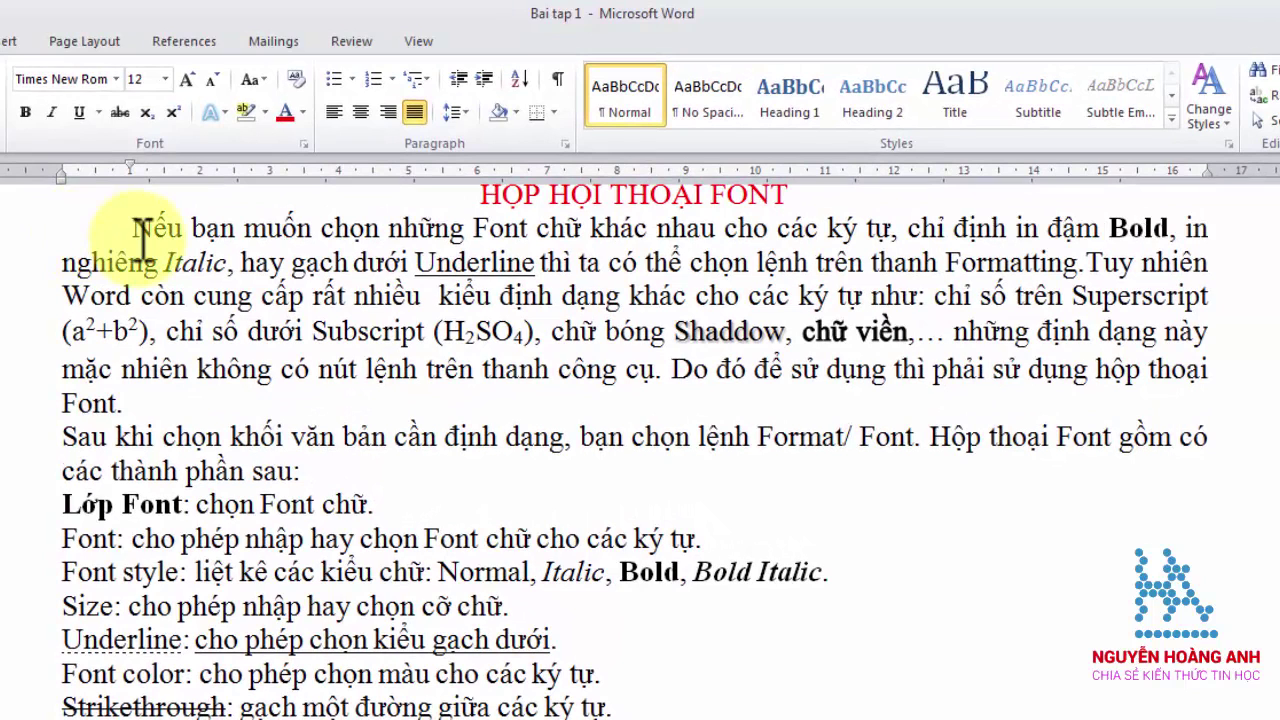
Step: Give the 'Sau khi chọn' paragraph the same 1 cm first-line indent
{"action": "left_click", "coordinate": [157, 436]}
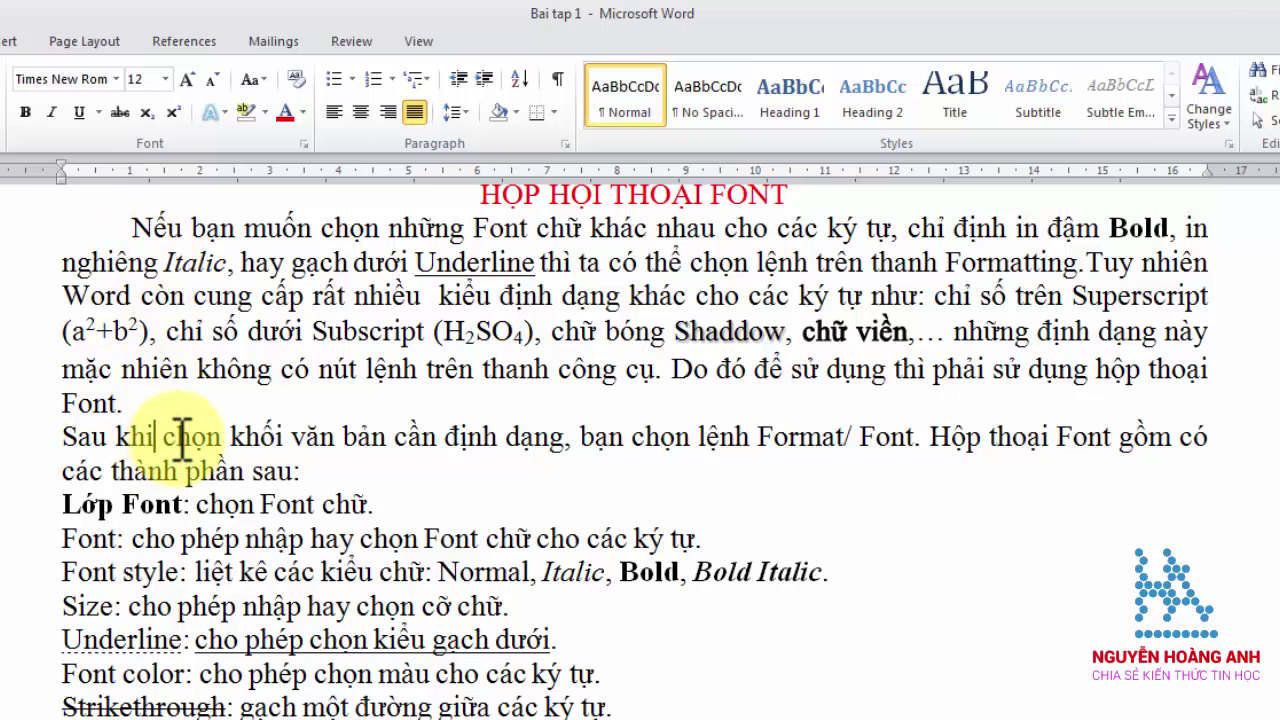
{"action": "left_click", "coordinate": [566, 146]}
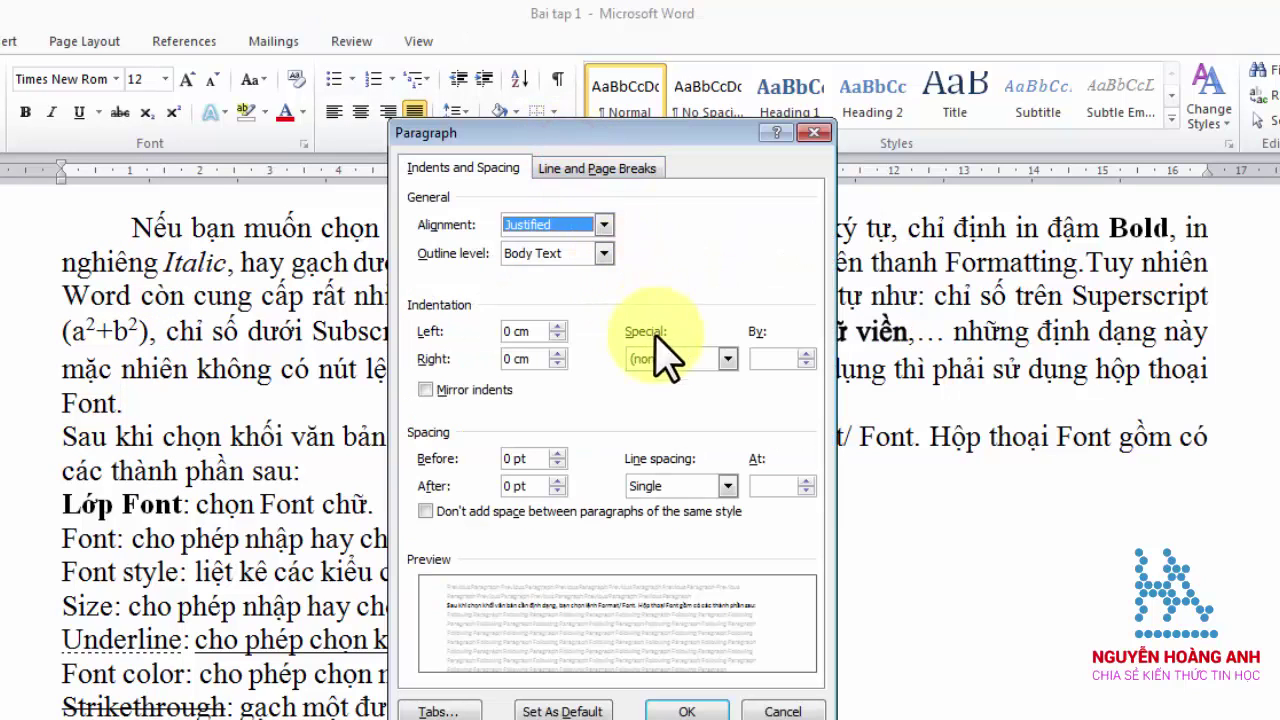
{"action": "left_click", "coordinate": [672, 360]}
{"action": "left_click", "coordinate": [671, 398]}
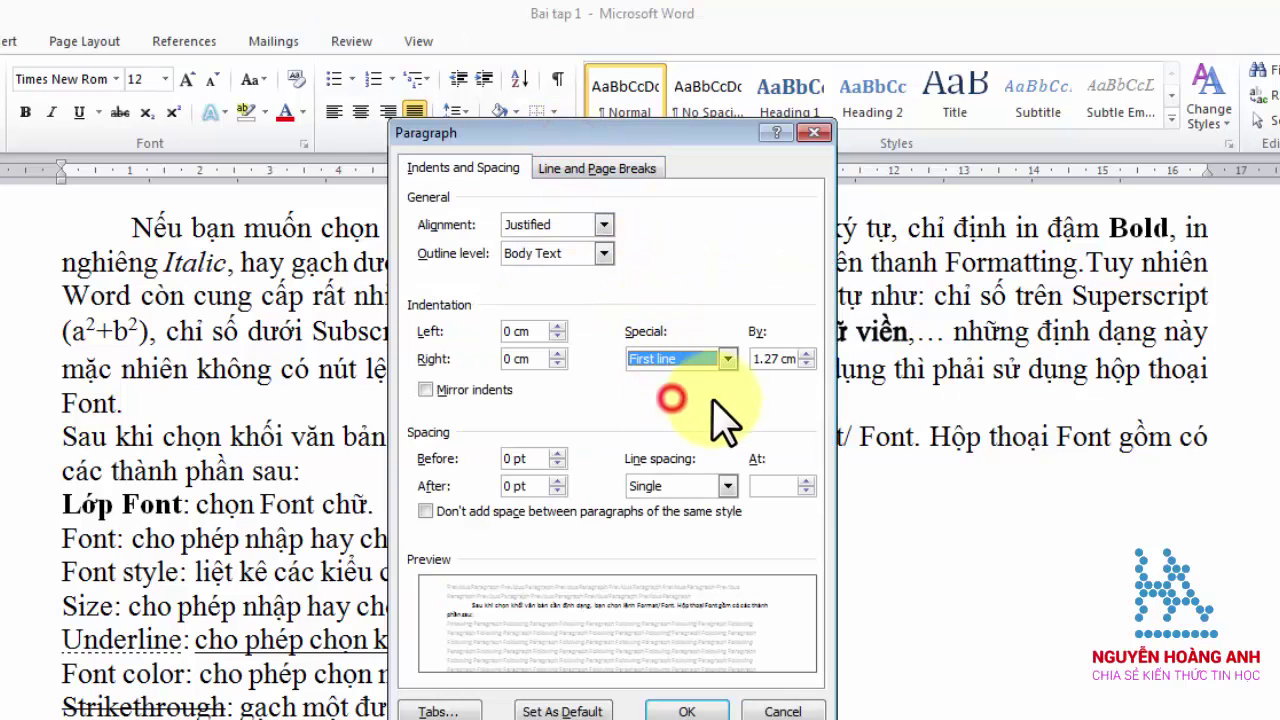
{"action": "left_click", "coordinate": [806, 364]}
{"action": "left_click", "coordinate": [806, 364]}
{"action": "left_click", "coordinate": [806, 364]}
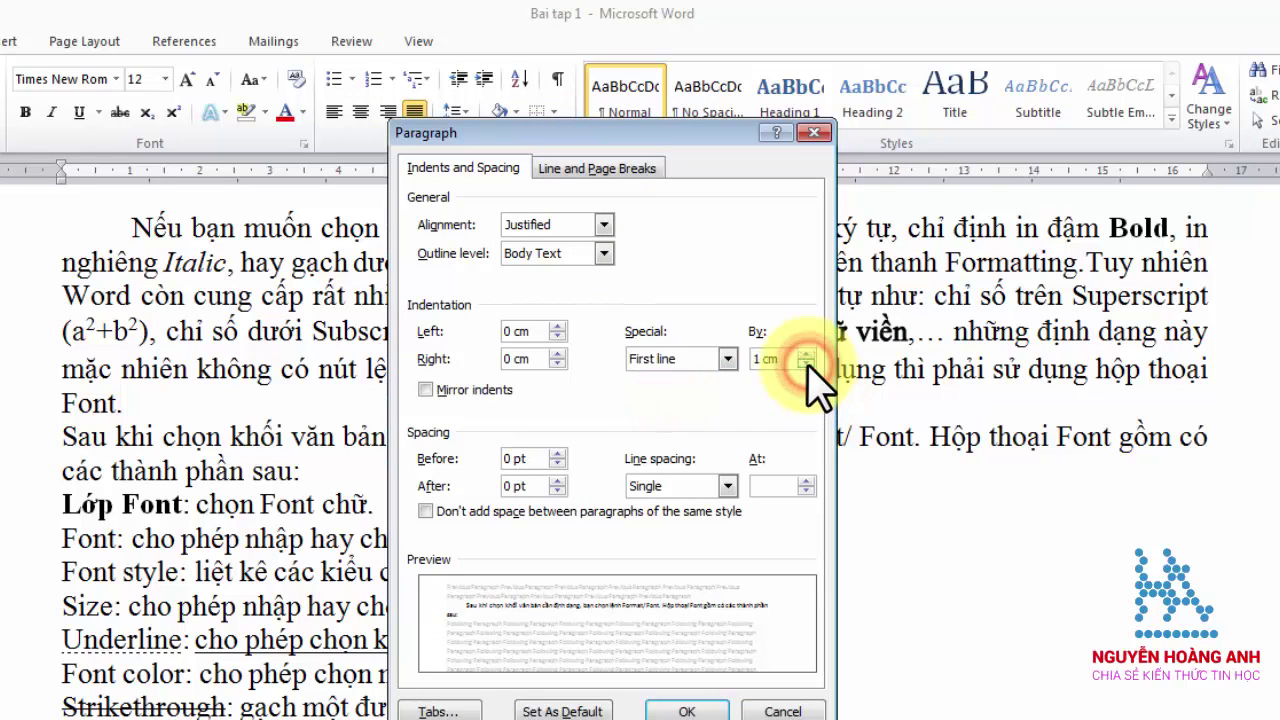
{"action": "left_click", "coordinate": [686, 711]}
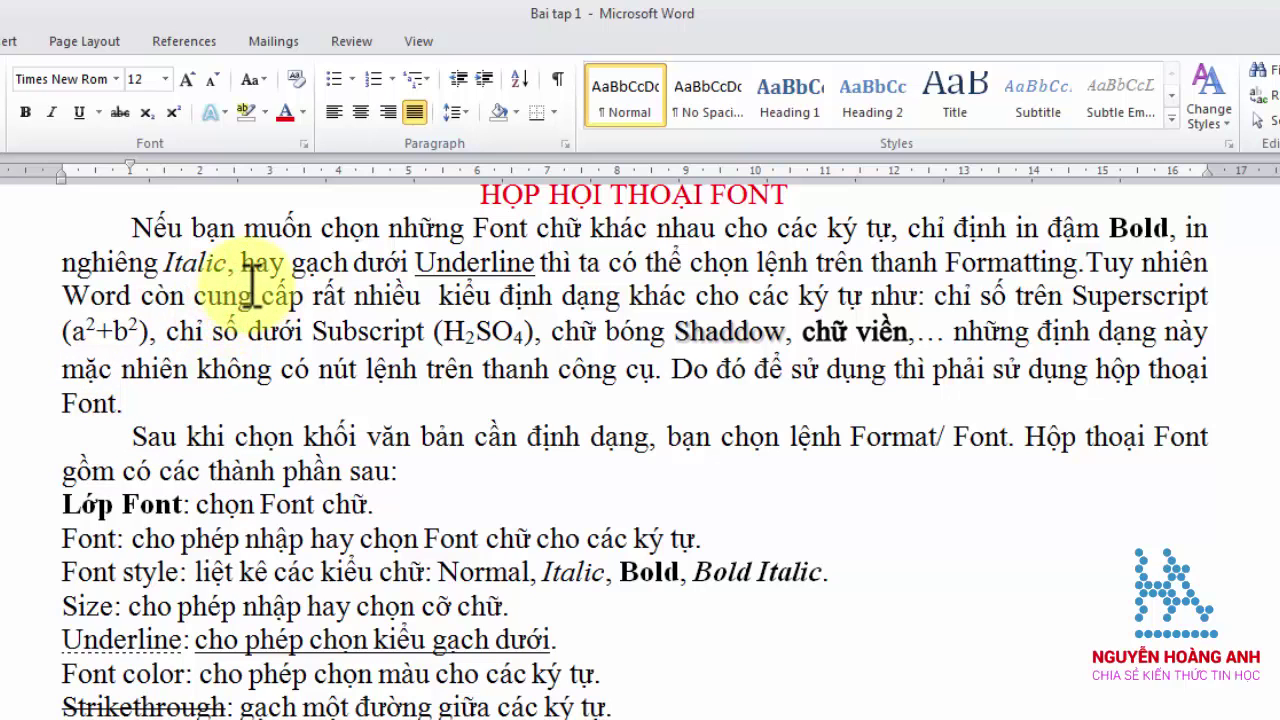
{"action": "left_click", "coordinate": [252, 290]}
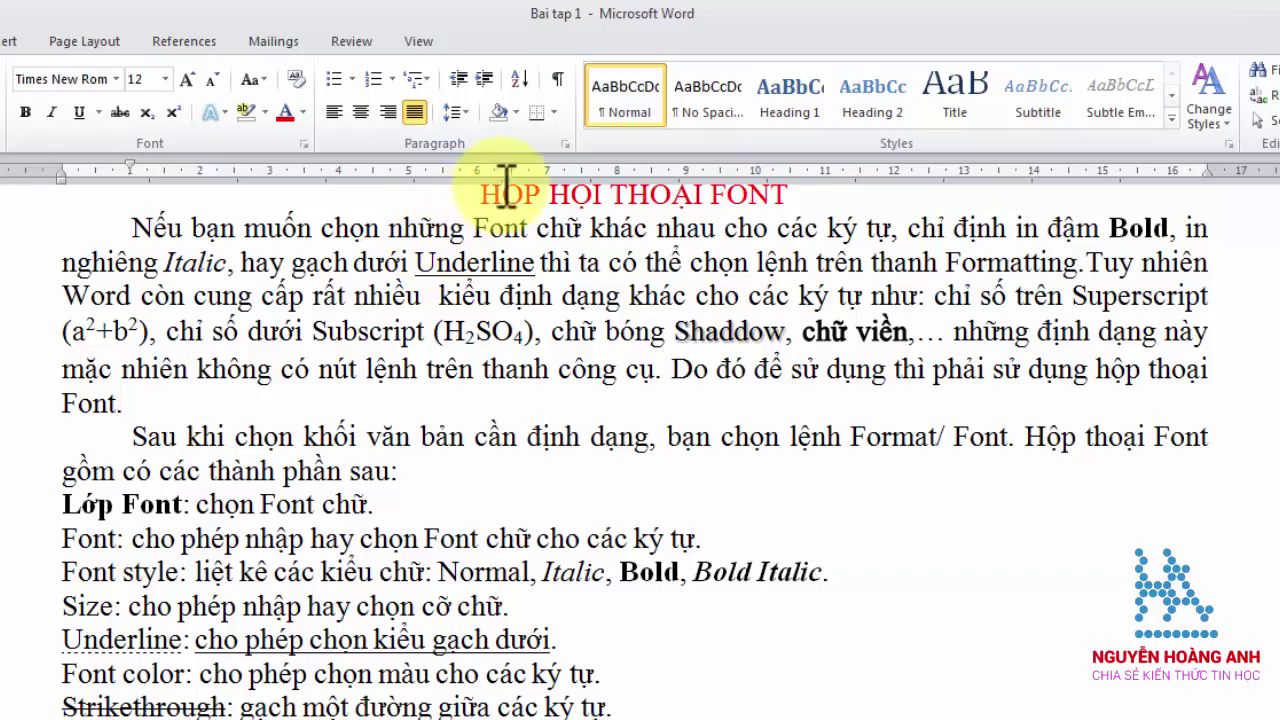
{"action": "left_click", "coordinate": [566, 145]}
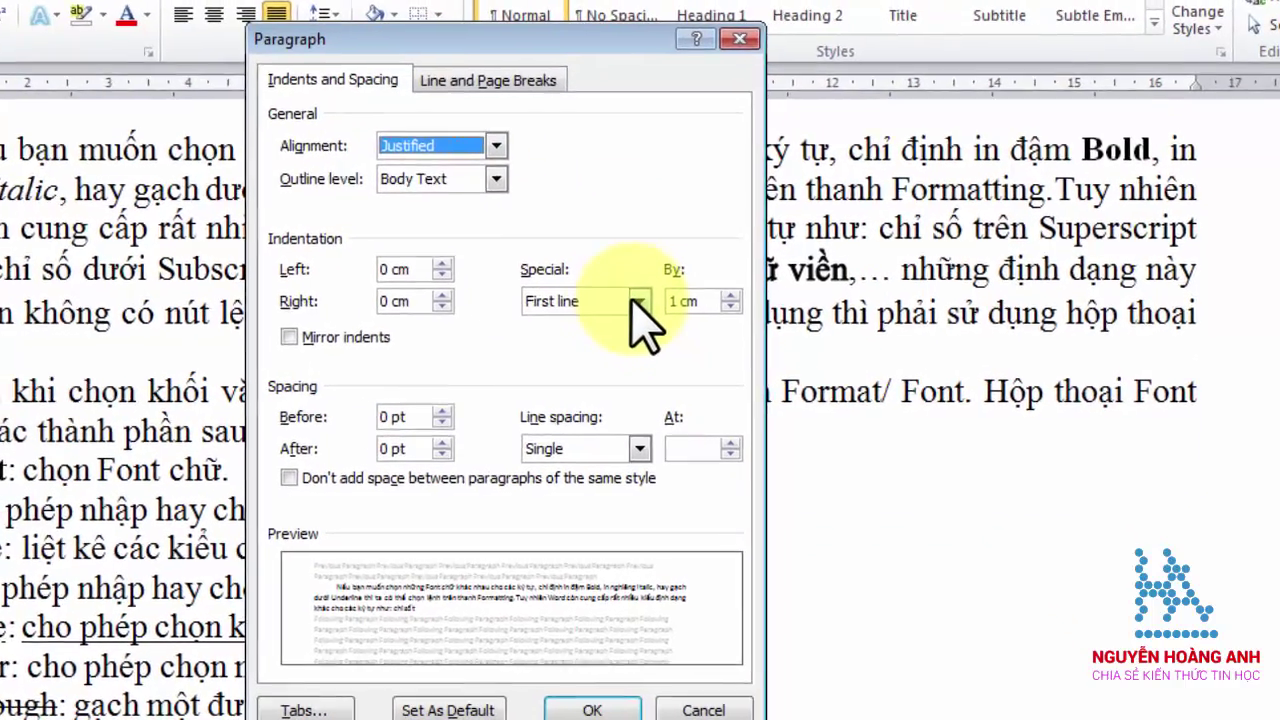
{"action": "left_click", "coordinate": [637, 301]}
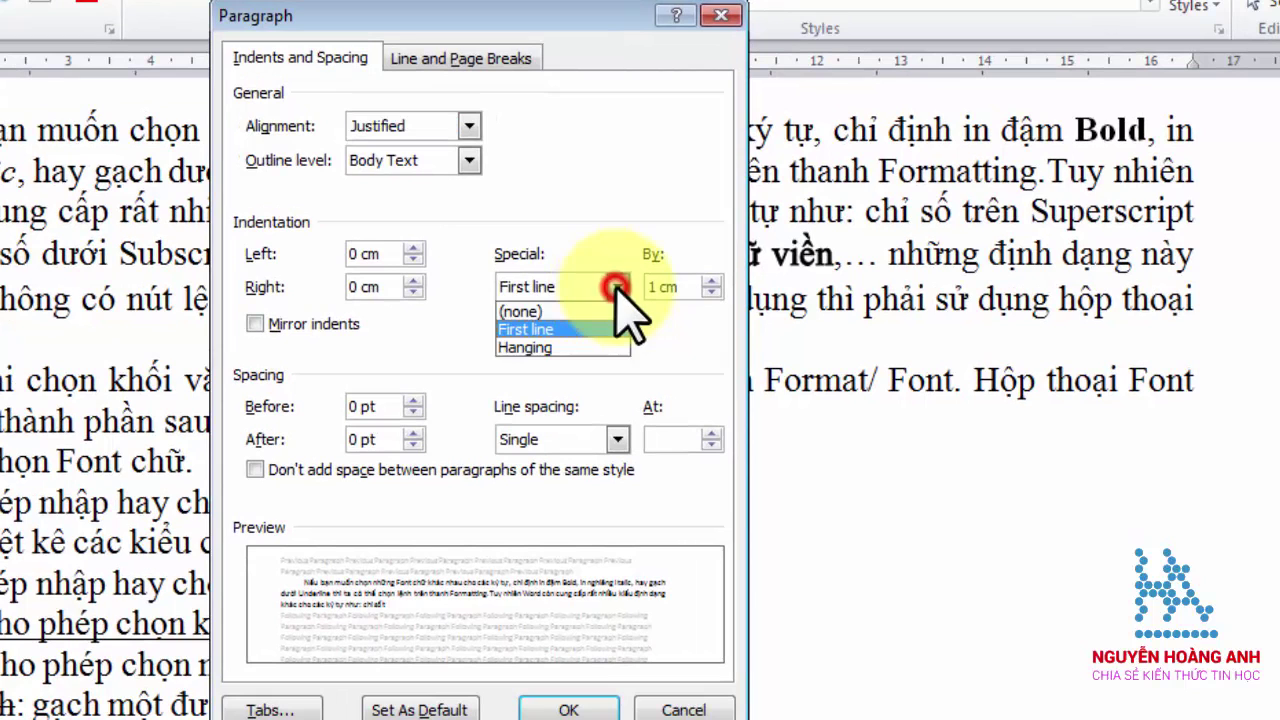
{"action": "left_click", "coordinate": [551, 347]}
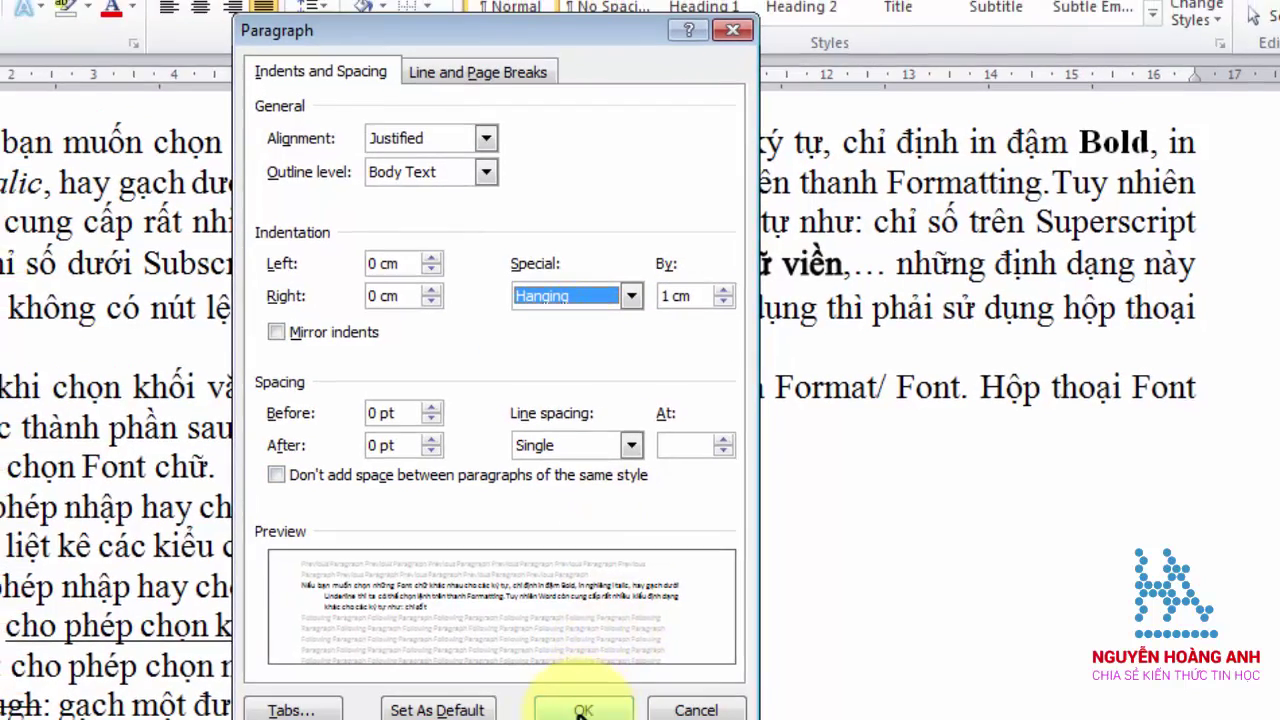
{"action": "left_click", "coordinate": [570, 708]}
{"action": "scroll", "coordinate": [216, 390], "scroll_direction": "up", "scroll_amount": 2}
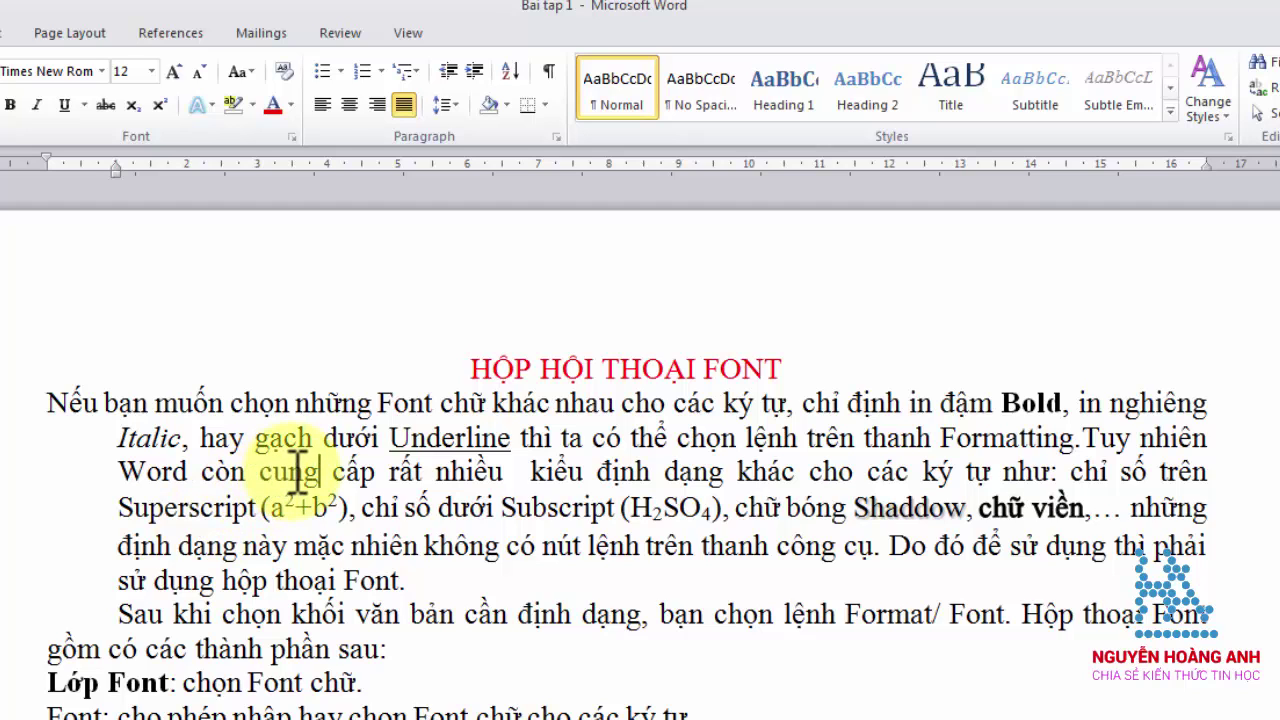
{"action": "left_click", "coordinate": [555, 140]}
{"action": "left_click", "coordinate": [665, 355]}
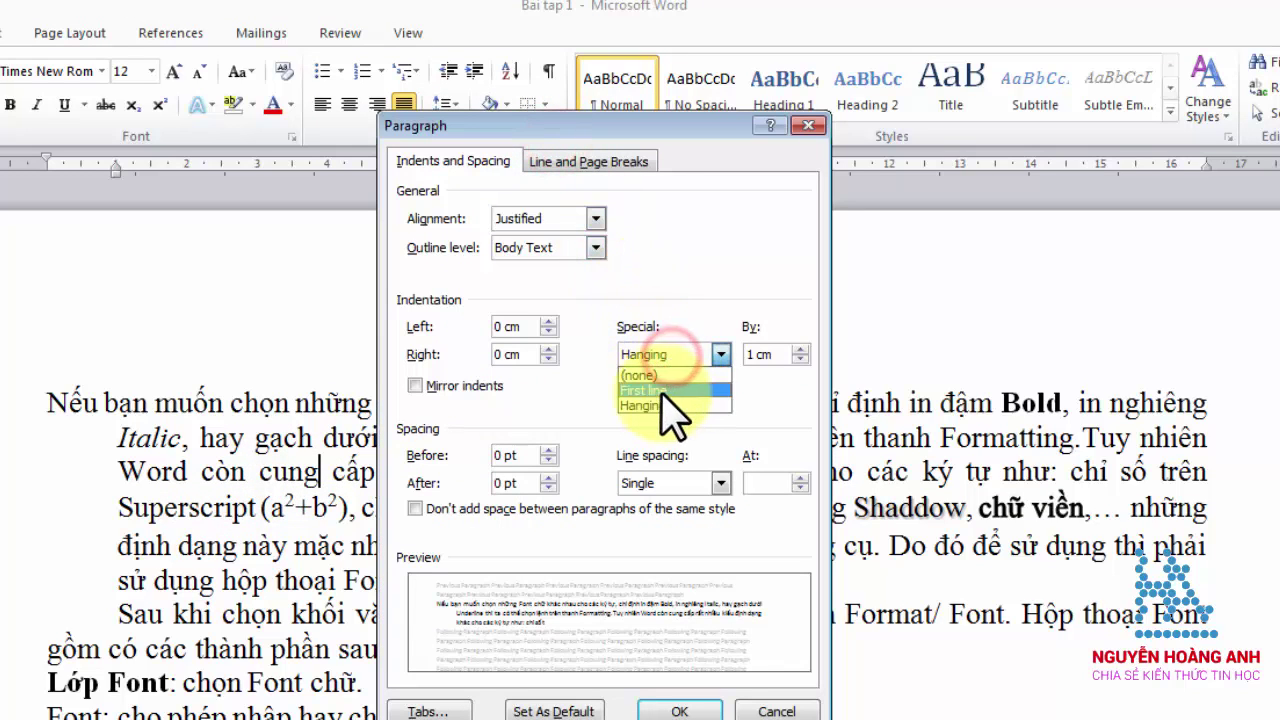
{"action": "left_click", "coordinate": [662, 392]}
{"action": "left_click", "coordinate": [676, 708]}
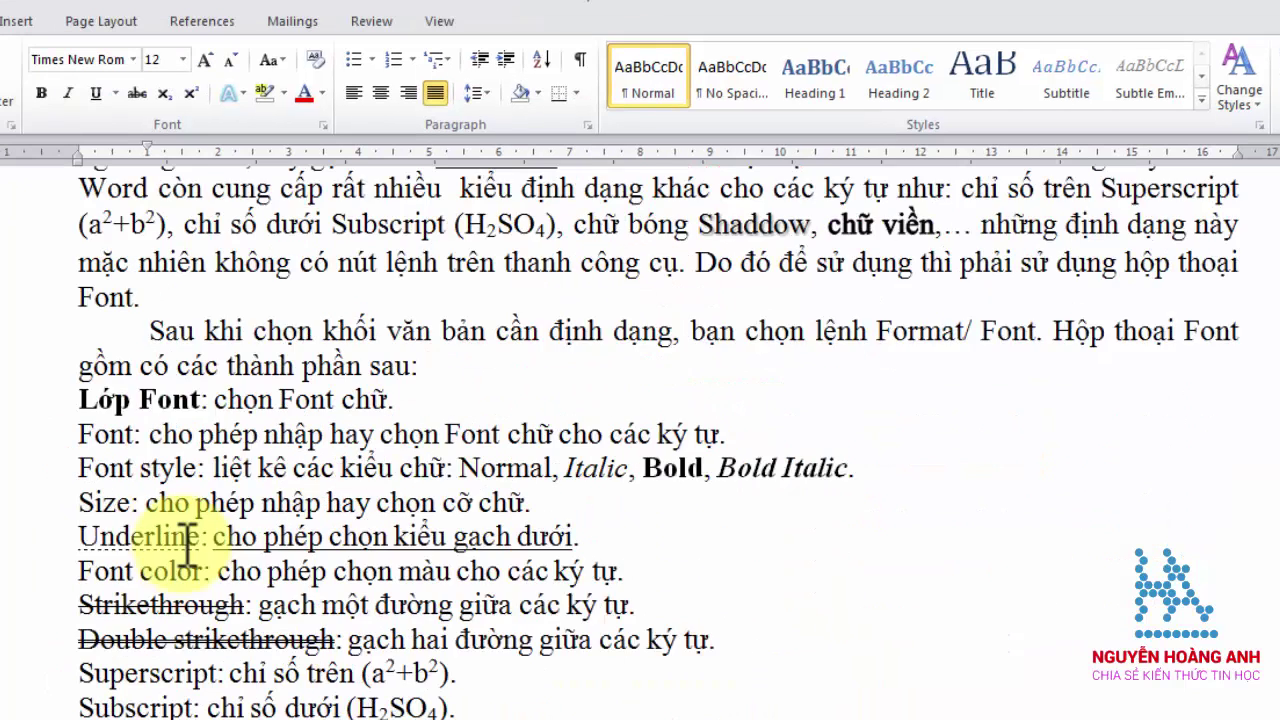
{"action": "scroll", "coordinate": [180, 540], "scroll_direction": "down", "scroll_amount": 1}
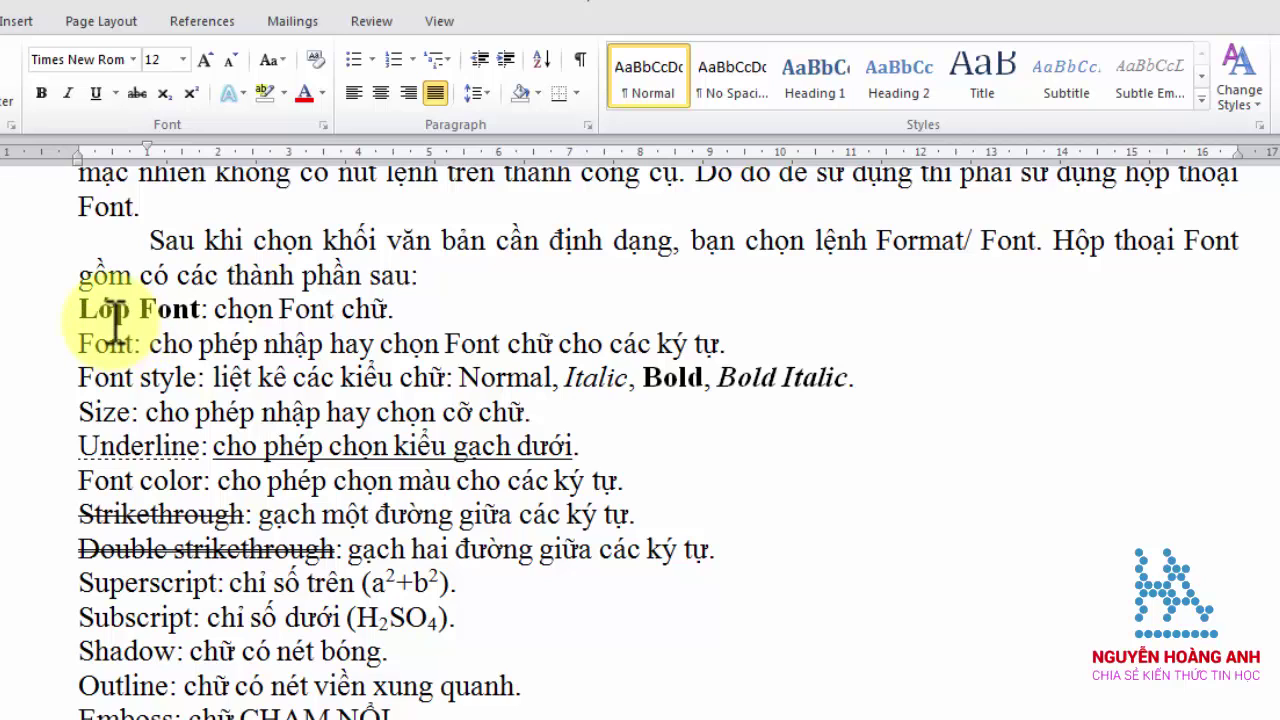
Step: Select the Lớp Font to Cancel list and set its left indentation to 1 cm
{"action": "mouse_move", "coordinate": [8, 318]}
{"action": "left_mouse_down"}
{"action": "mouse_move", "coordinate": [5, 718]}
{"action": "mouse_move", "coordinate": [30, 715]}
{"action": "left_mouse_up"}
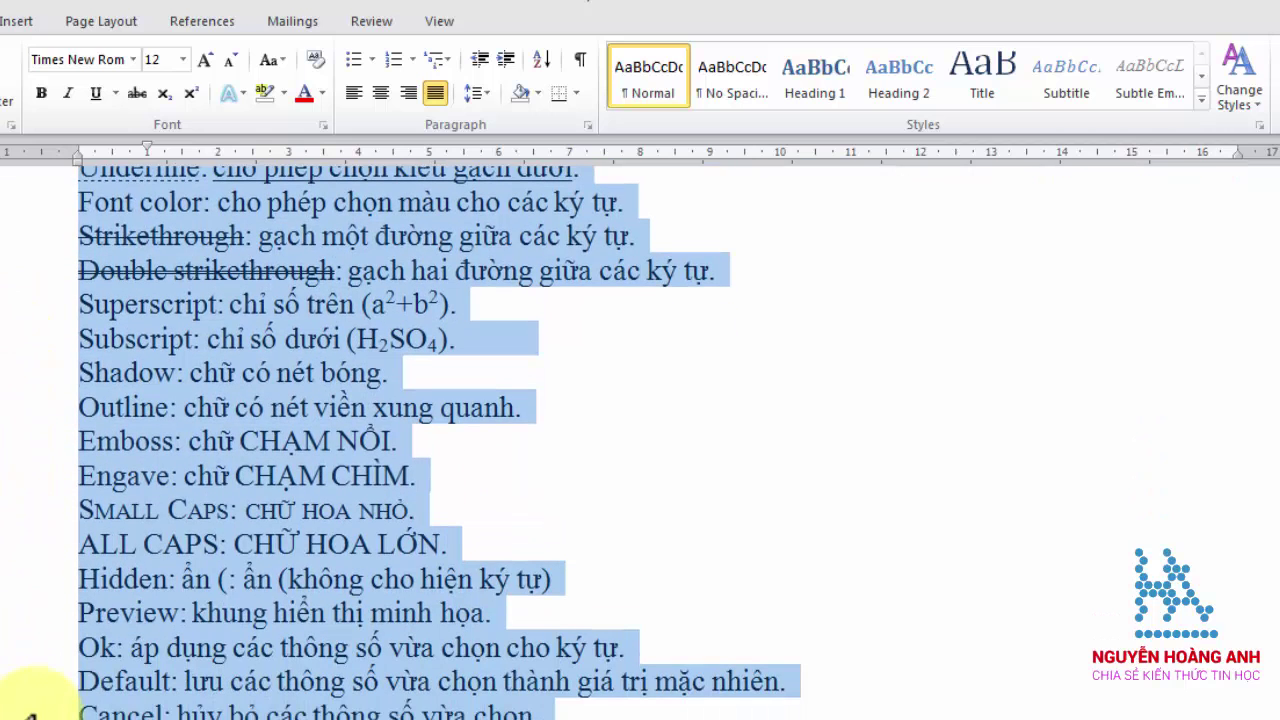
{"action": "scroll", "coordinate": [300, 571], "scroll_direction": "up", "scroll_amount": 3}
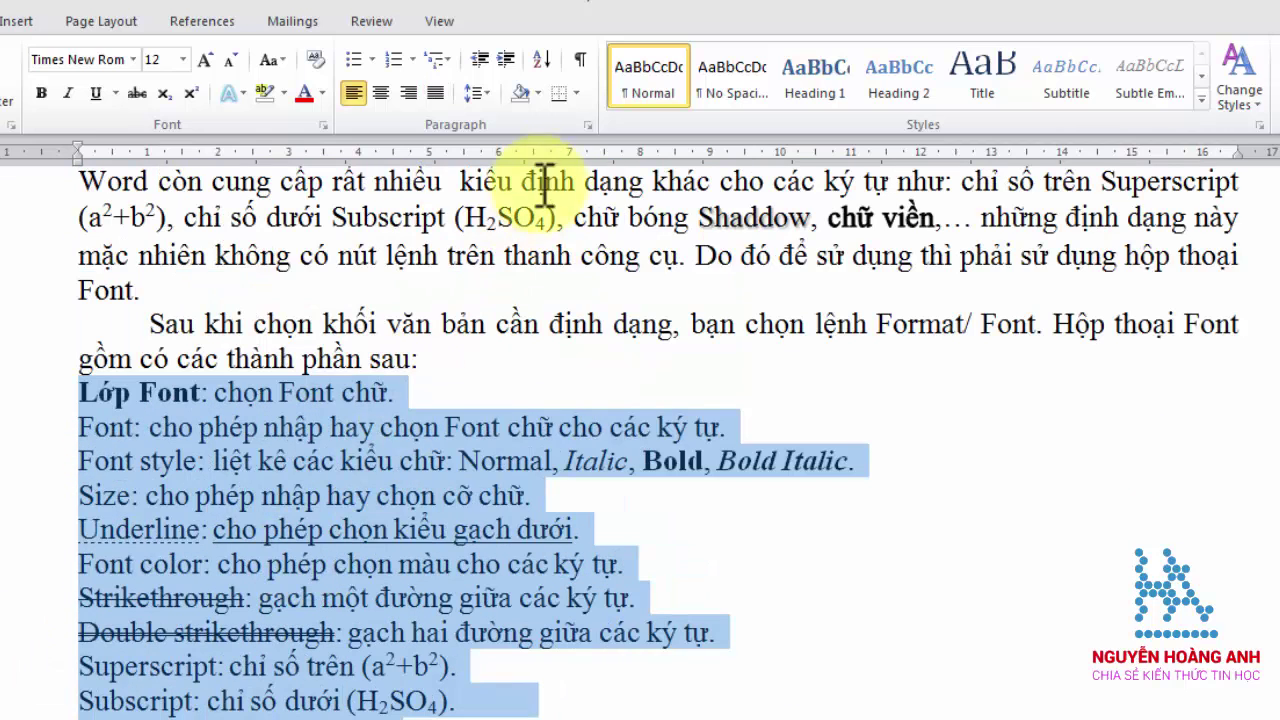
{"action": "left_click", "coordinate": [587, 125]}
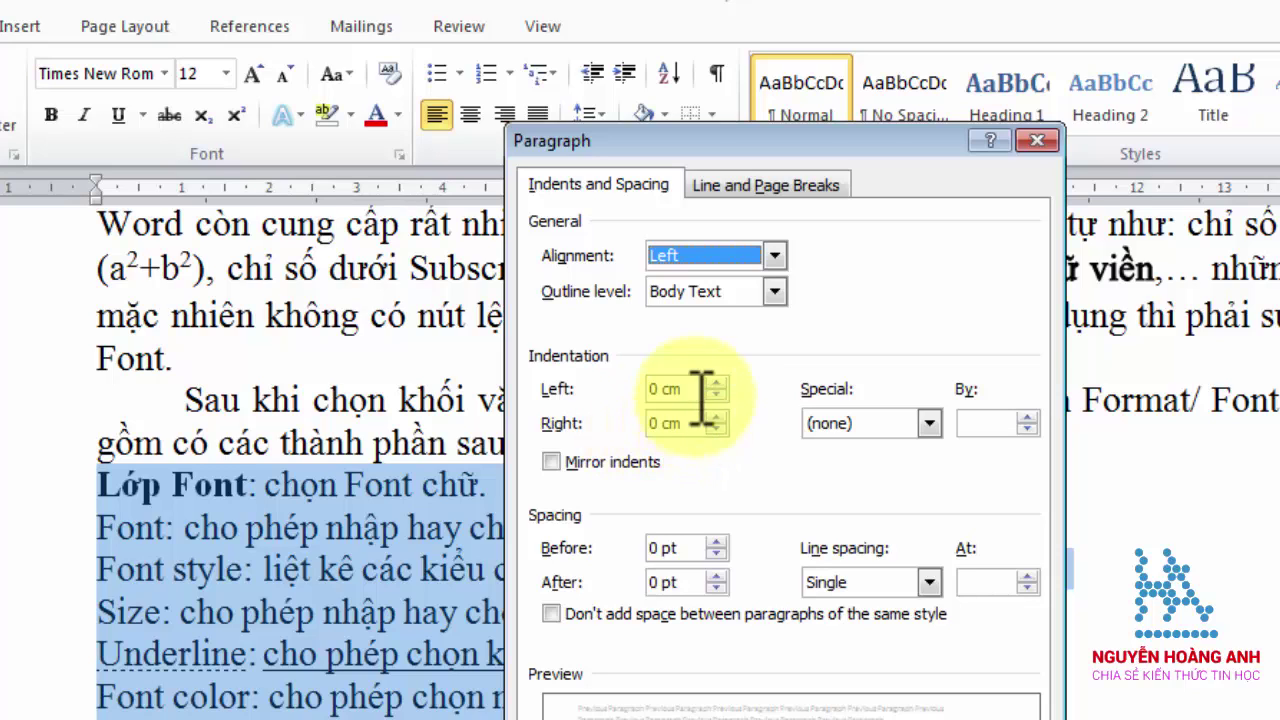
{"action": "left_click", "coordinate": [655, 389]}
{"action": "type", "text": "1"}
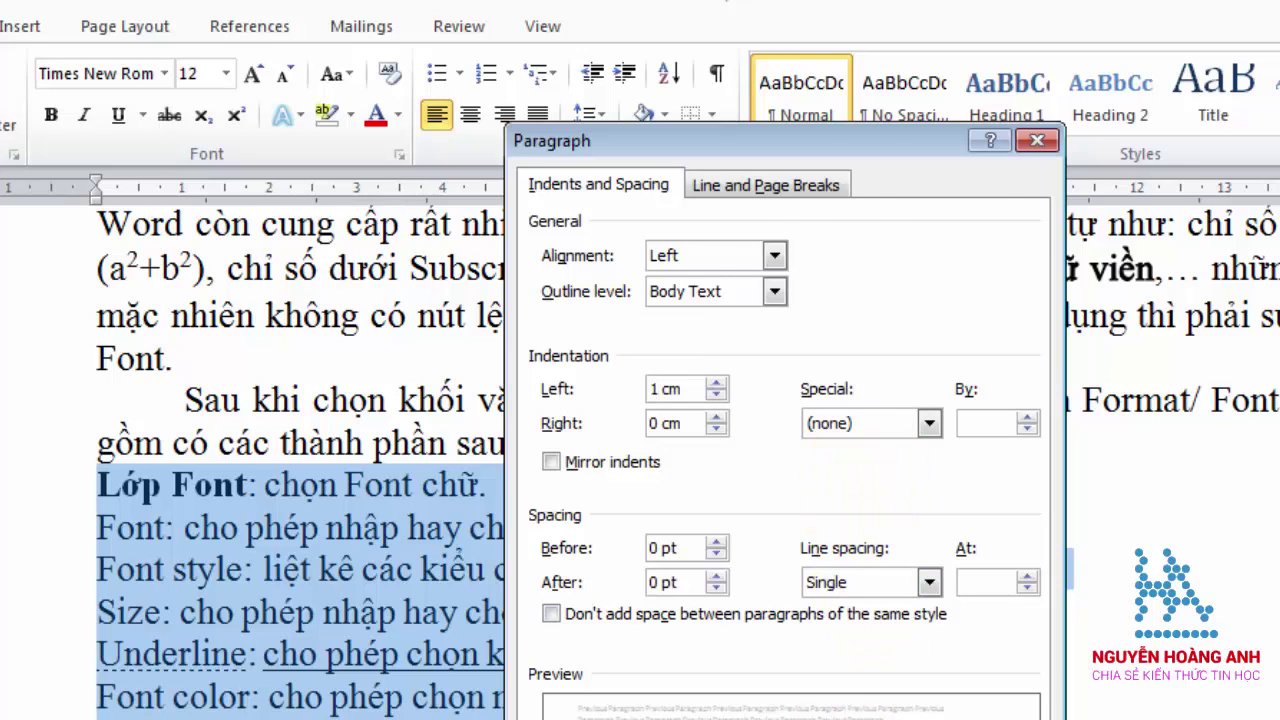
{"action": "key", "text": "Return"}
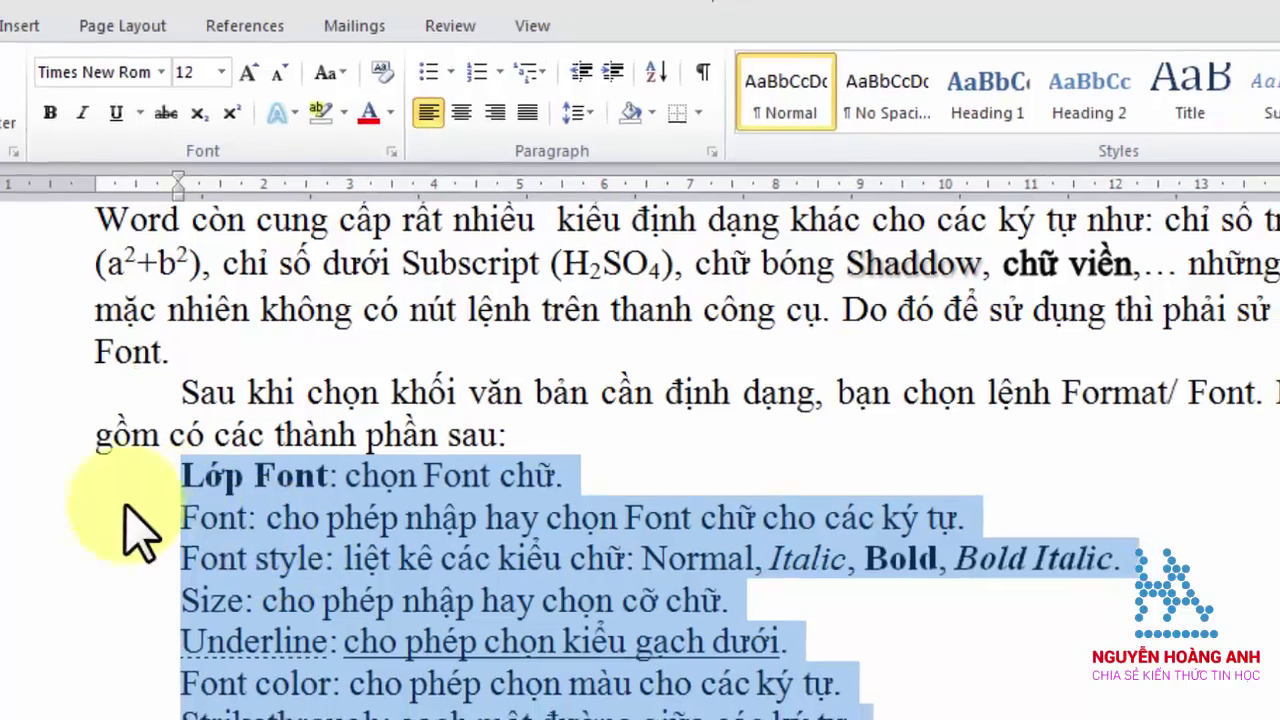
{"action": "scroll", "coordinate": [158, 406], "scroll_direction": "down", "scroll_amount": 2}
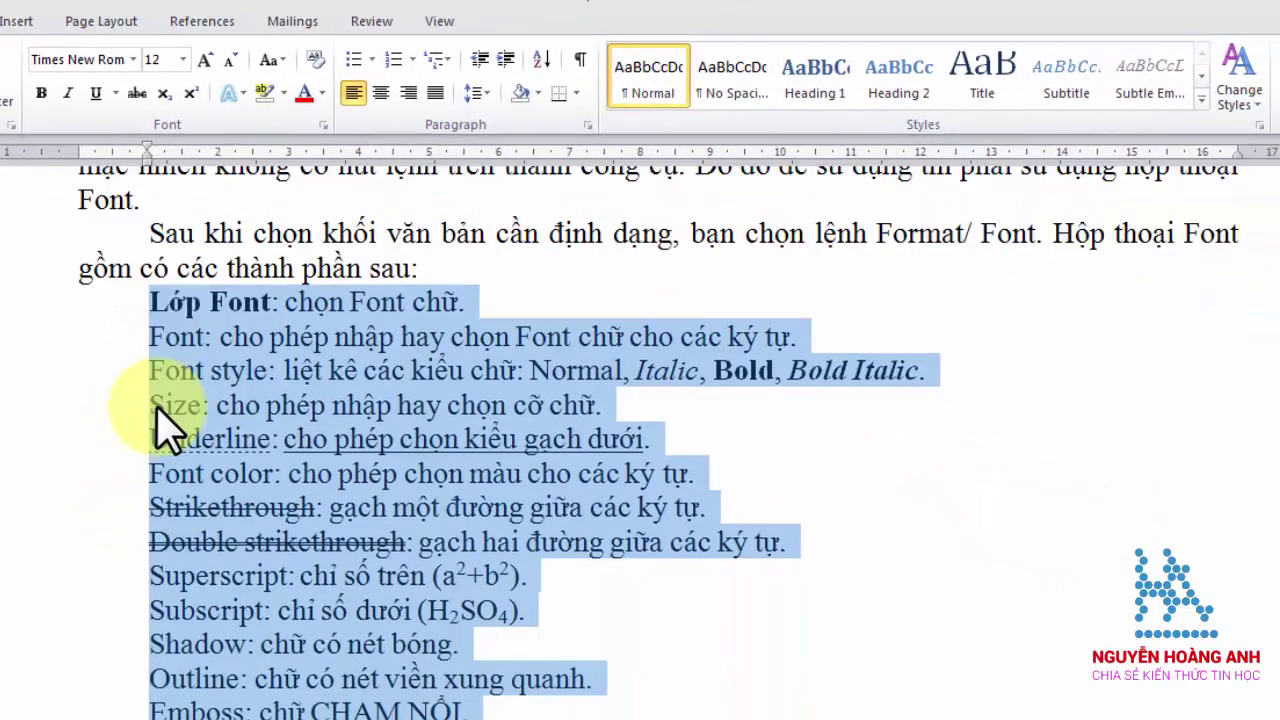
{"action": "scroll", "coordinate": [157, 412], "scroll_direction": "down", "scroll_amount": 1}
{"action": "scroll", "coordinate": [157, 418], "scroll_direction": "down", "scroll_amount": 4}
{"action": "scroll", "coordinate": [157, 420], "scroll_direction": "up", "scroll_amount": 2}
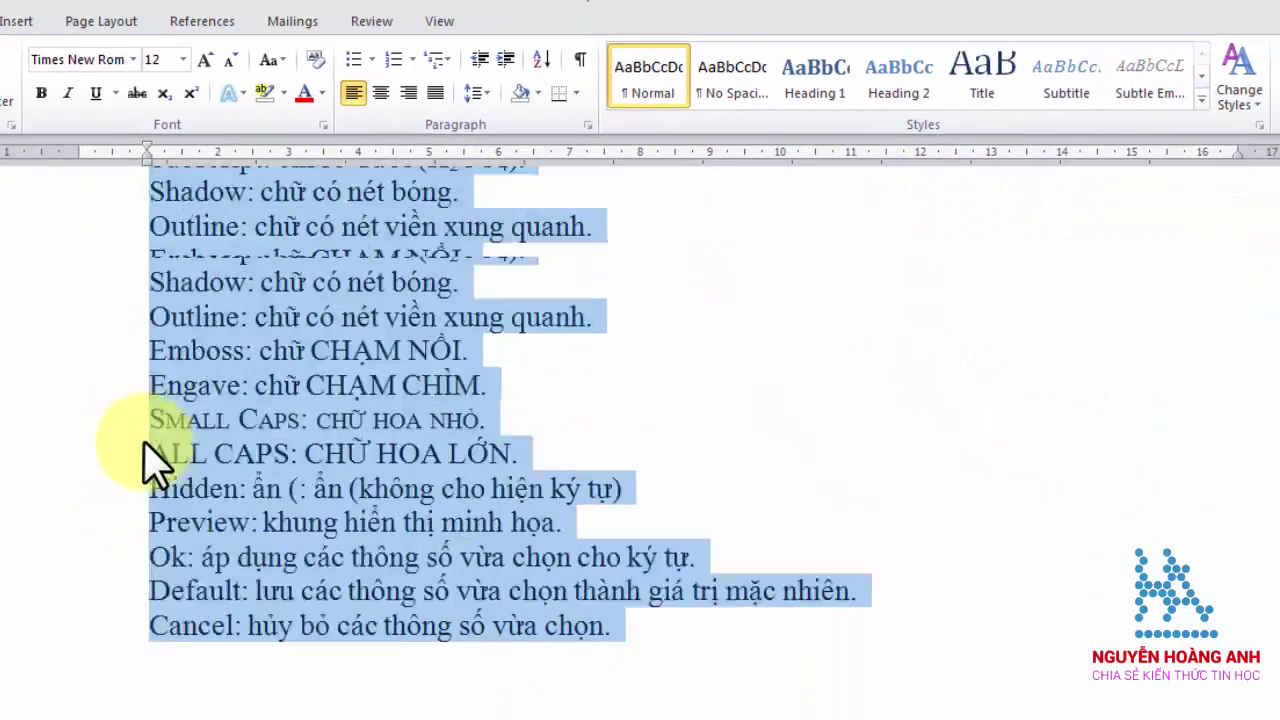
{"action": "scroll", "coordinate": [150, 434], "scroll_direction": "up", "scroll_amount": 3}
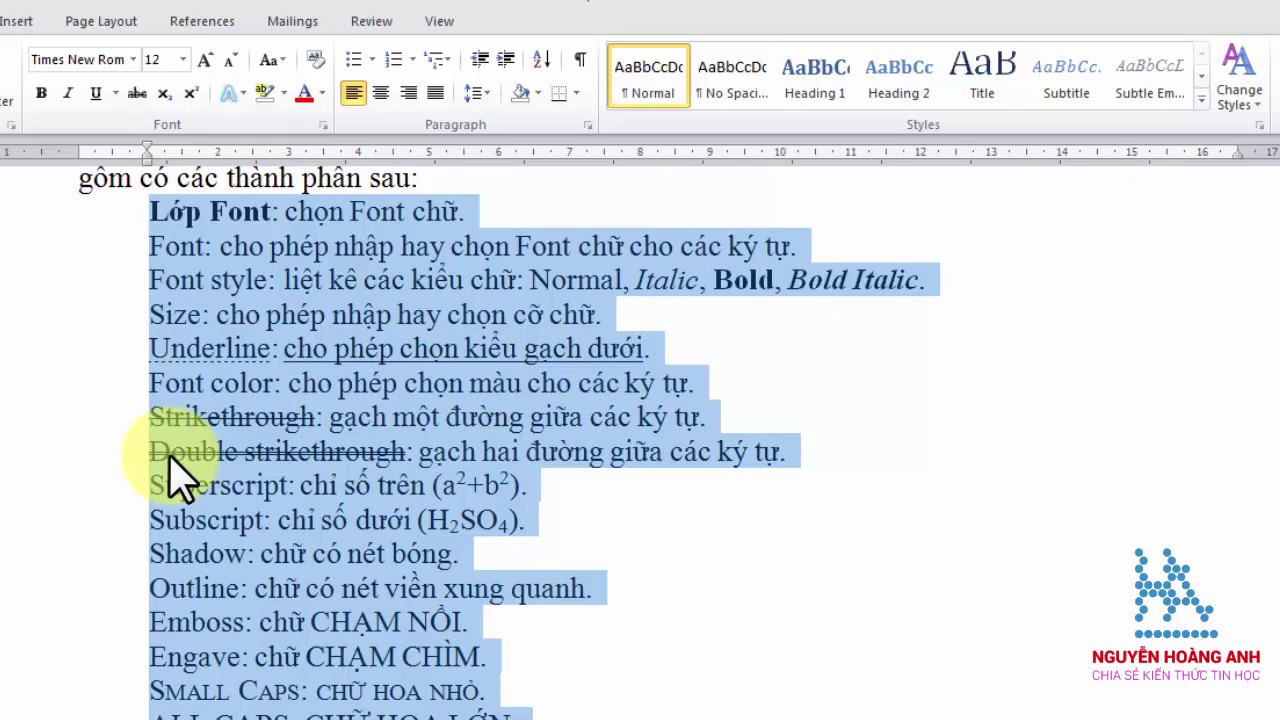
{"action": "scroll", "coordinate": [170, 478], "scroll_direction": "up", "scroll_amount": 4}
{"action": "left_click", "coordinate": [386, 471]}
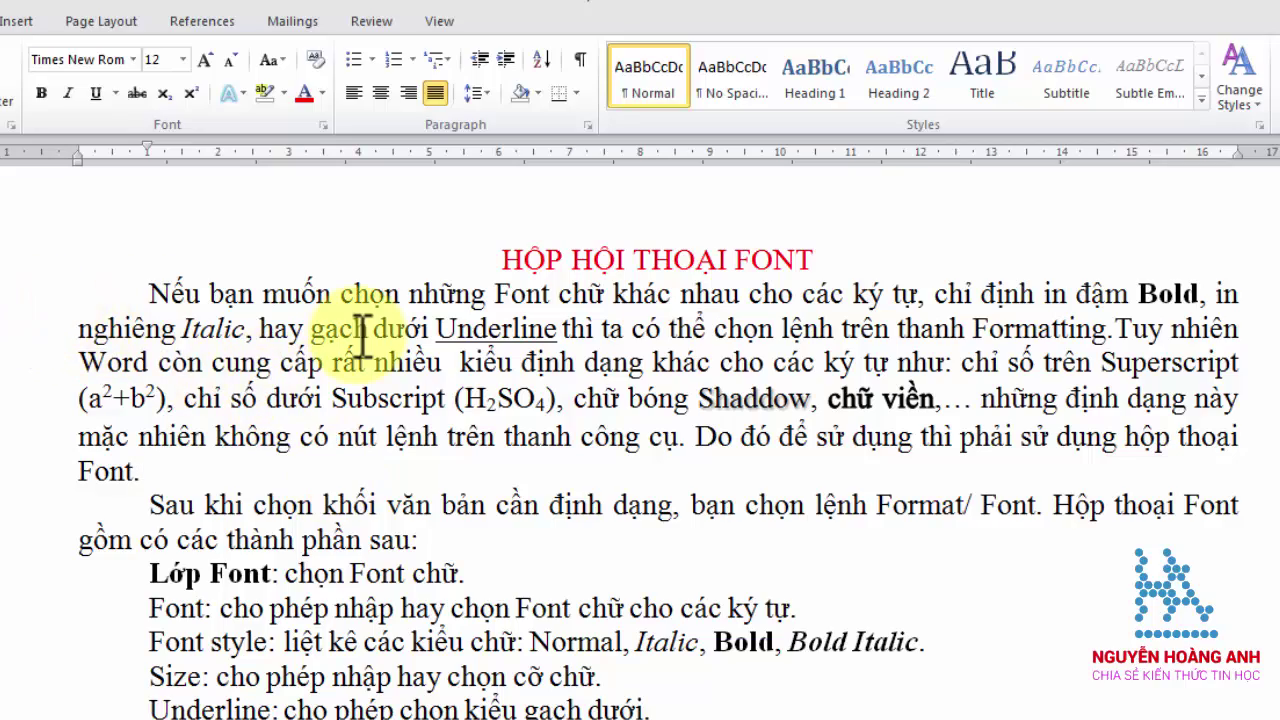
Step: Give the opening paragraph and the 'Sau khi chọn…' paragraph 1.15 line spacing
{"action": "left_click", "coordinate": [228, 330]}
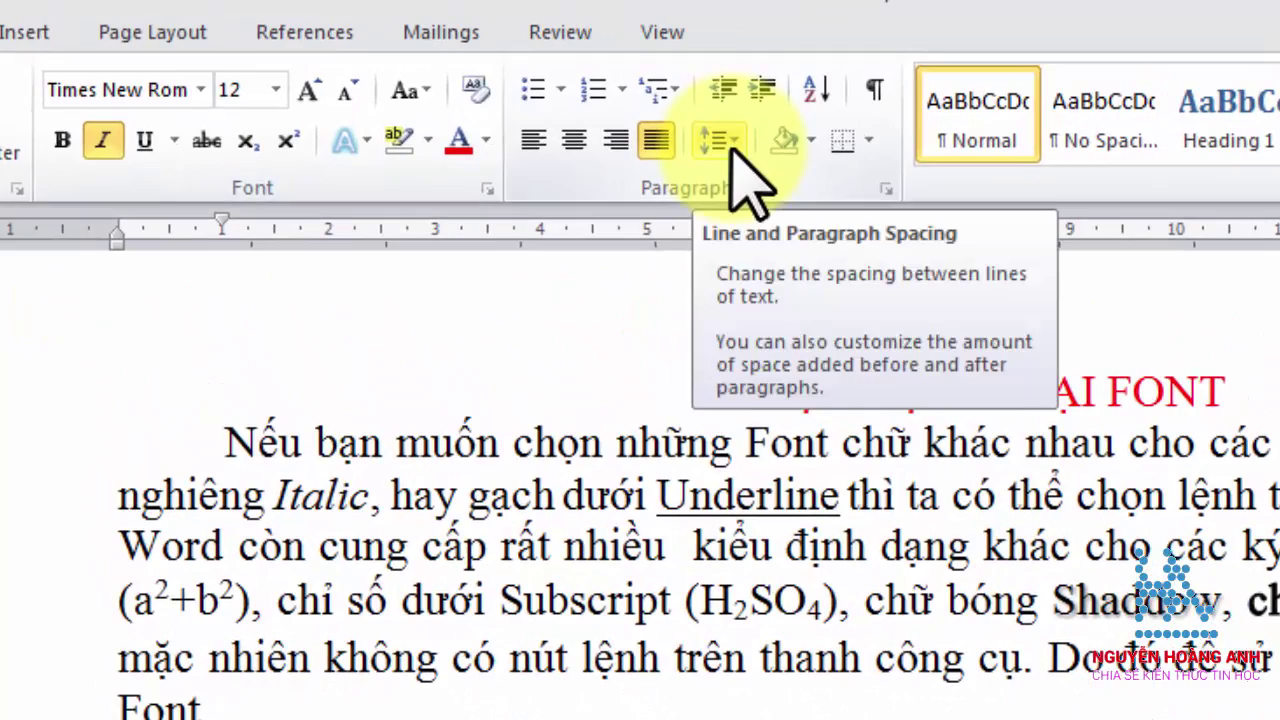
{"action": "left_click", "coordinate": [599, 120]}
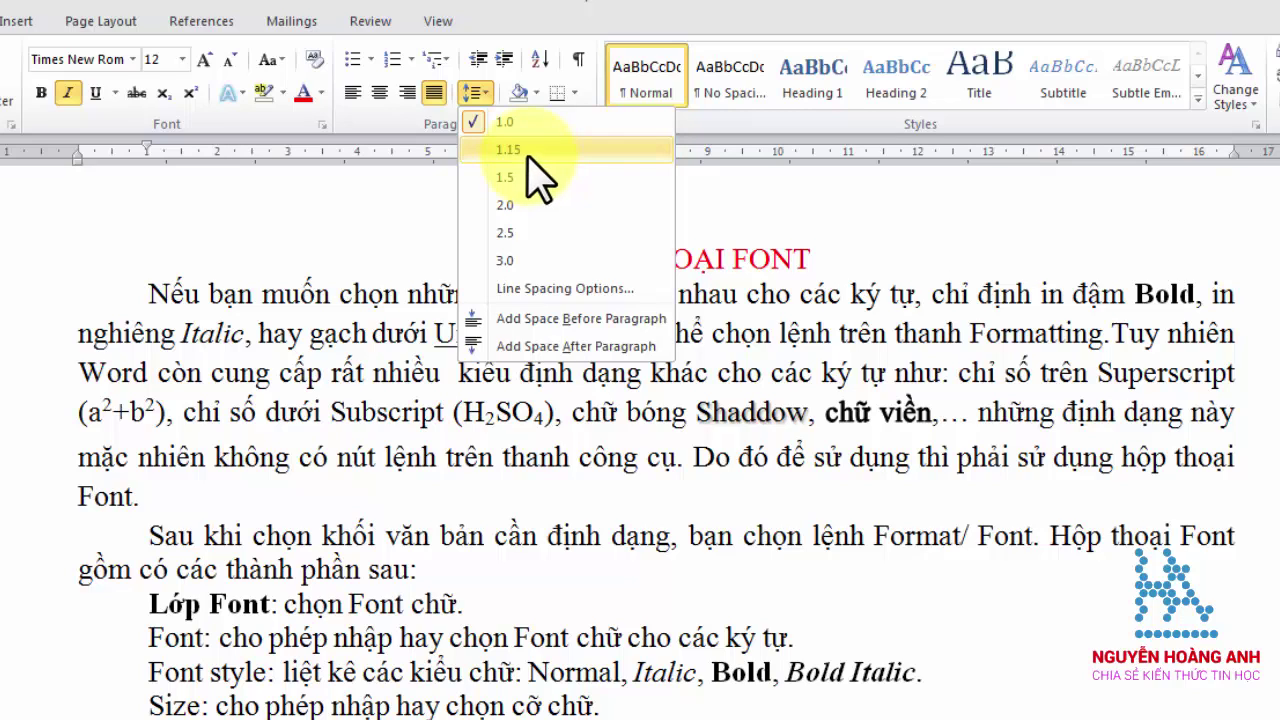
{"action": "left_click", "coordinate": [530, 150]}
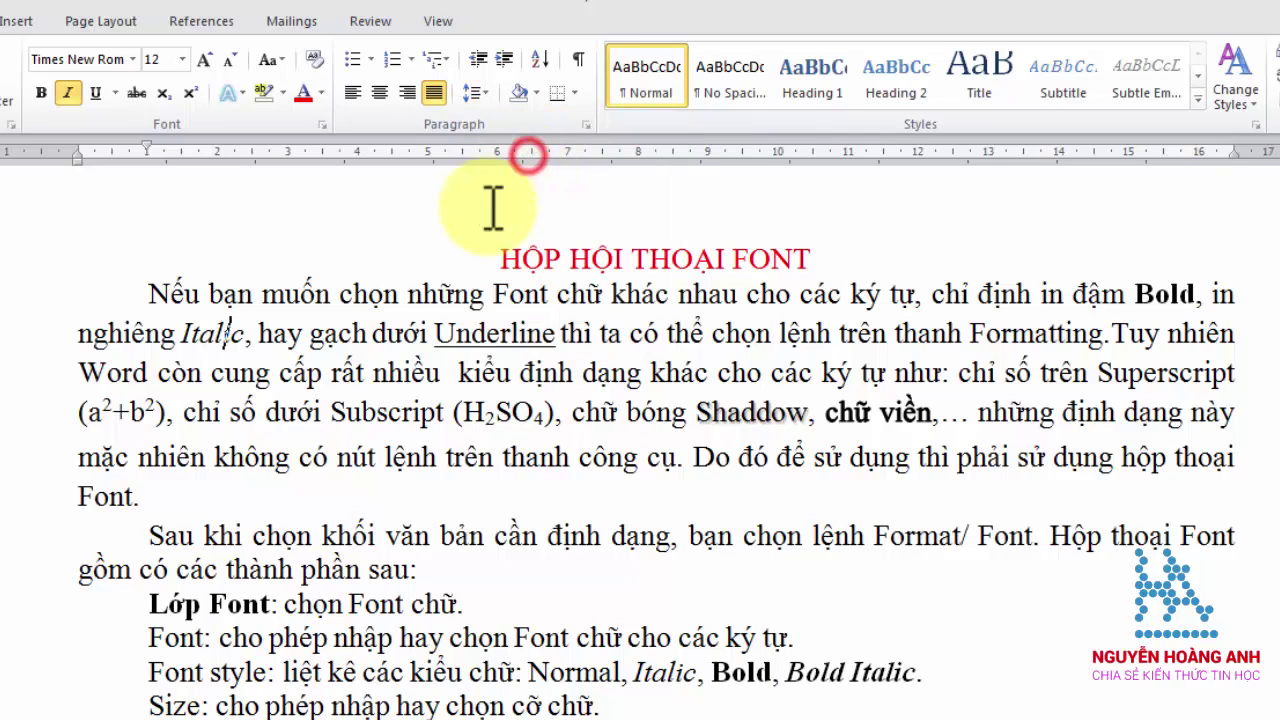
{"action": "left_click", "coordinate": [196, 537]}
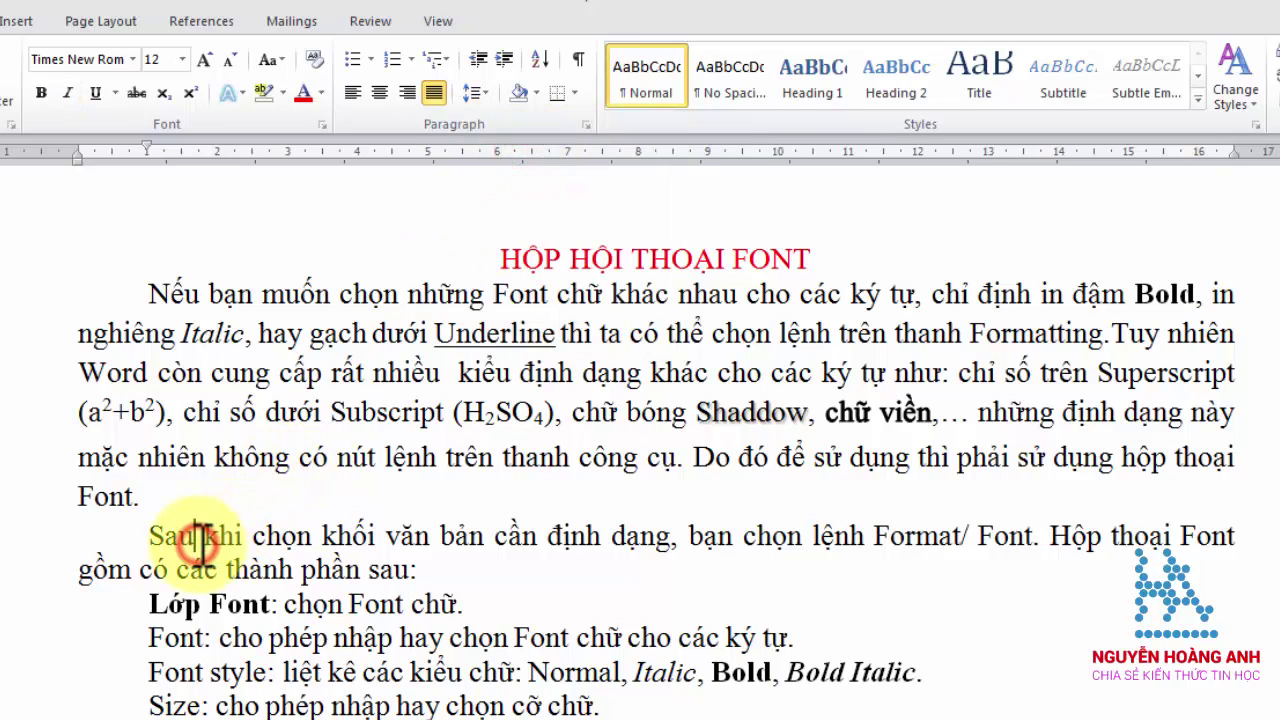
{"action": "left_click", "coordinate": [476, 92]}
{"action": "left_click", "coordinate": [483, 151]}
Step: Select the Font item list from Lớp Font down and set it to 1.15 line spacing
{"action": "scroll", "coordinate": [86, 677], "scroll_direction": "down", "scroll_amount": 3}
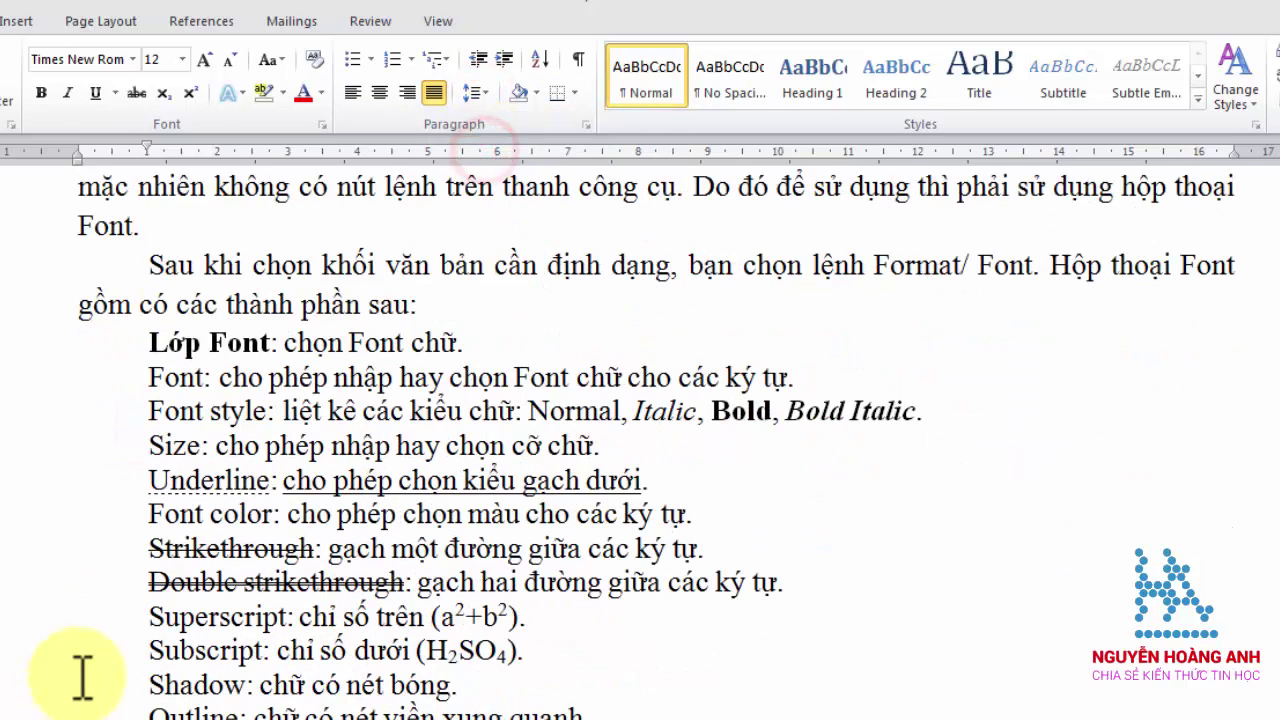
{"action": "left_click", "coordinate": [26, 376]}
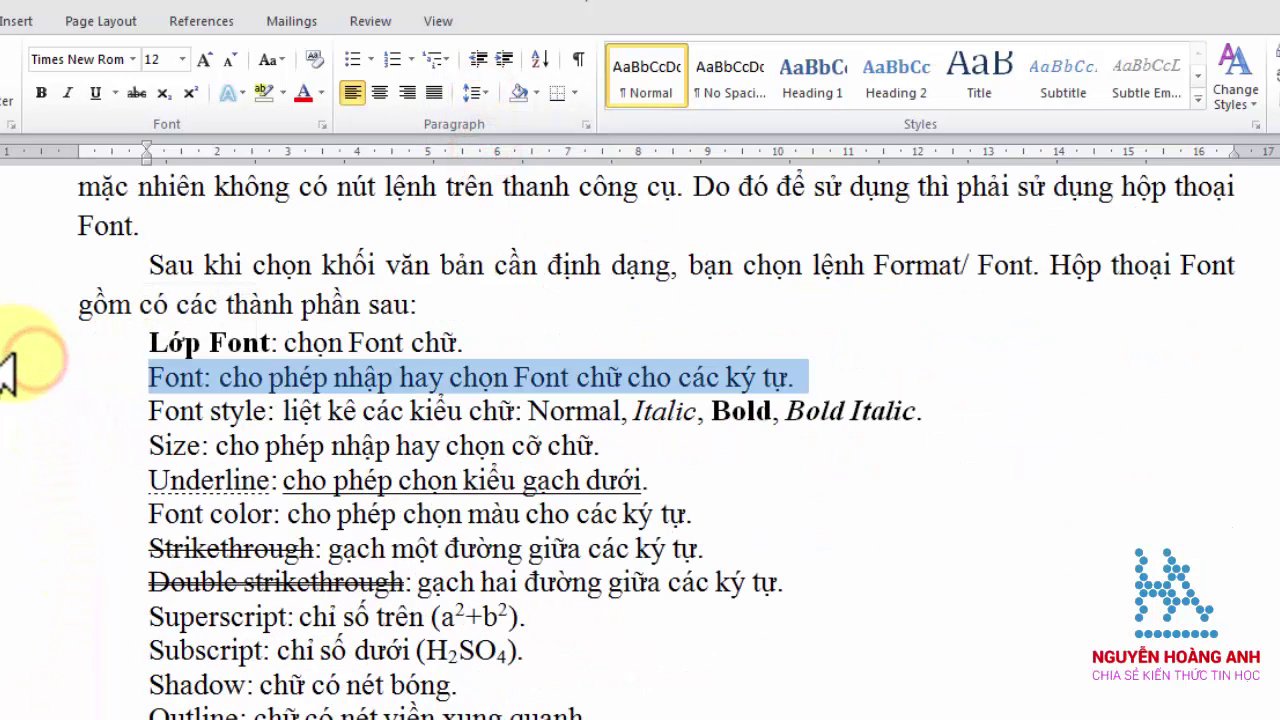
{"action": "left_click", "coordinate": [20, 345]}
{"action": "mouse_move", "coordinate": [18, 350]}
{"action": "left_mouse_down"}
{"action": "mouse_move", "coordinate": [30, 712]}
{"action": "mouse_move", "coordinate": [57, 690]}
{"action": "left_mouse_up"}
{"action": "left_click", "coordinate": [476, 92]}
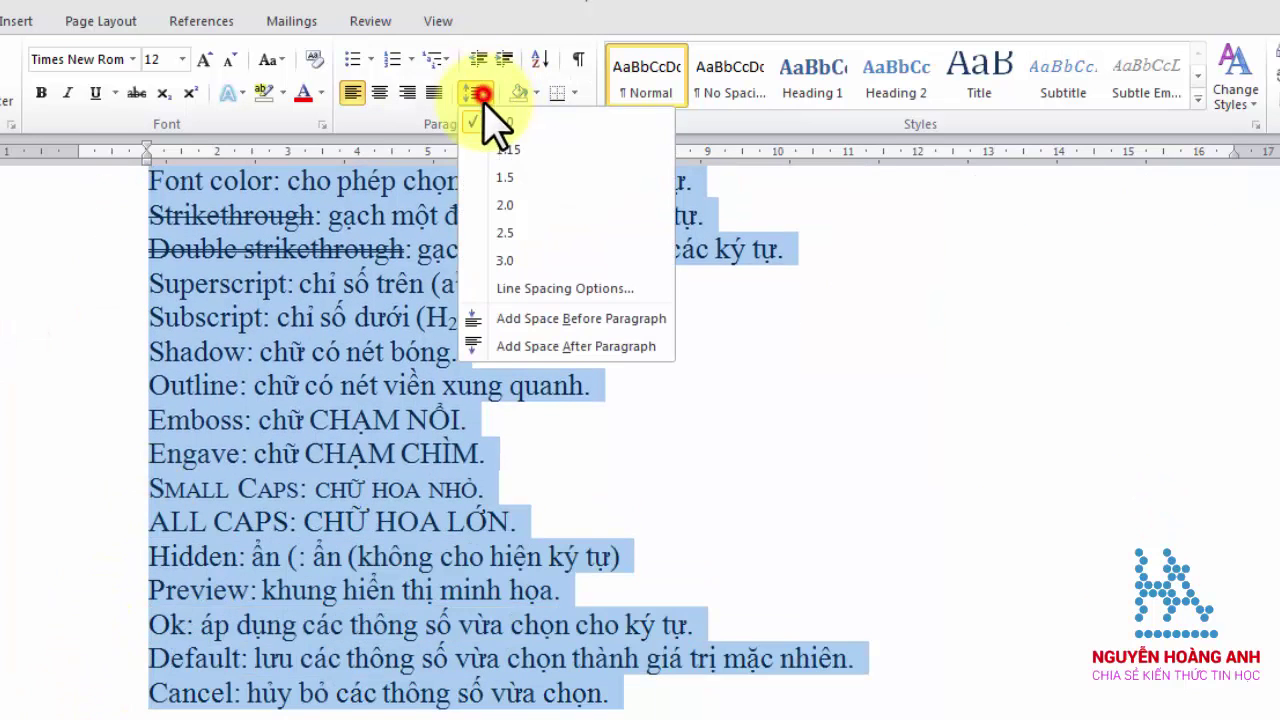
{"action": "left_click", "coordinate": [507, 150]}
{"action": "scroll", "coordinate": [596, 435], "scroll_direction": "up", "scroll_amount": 2}
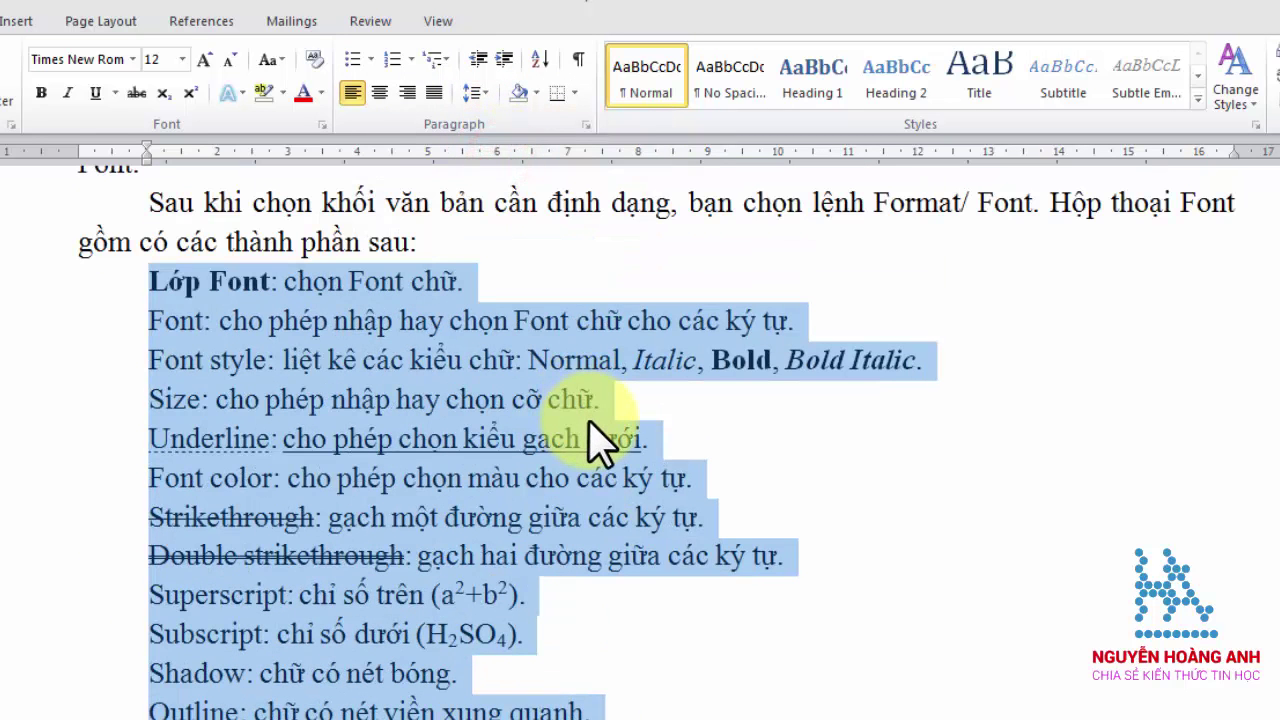
{"action": "scroll", "coordinate": [700, 450], "scroll_direction": "up", "scroll_amount": 3}
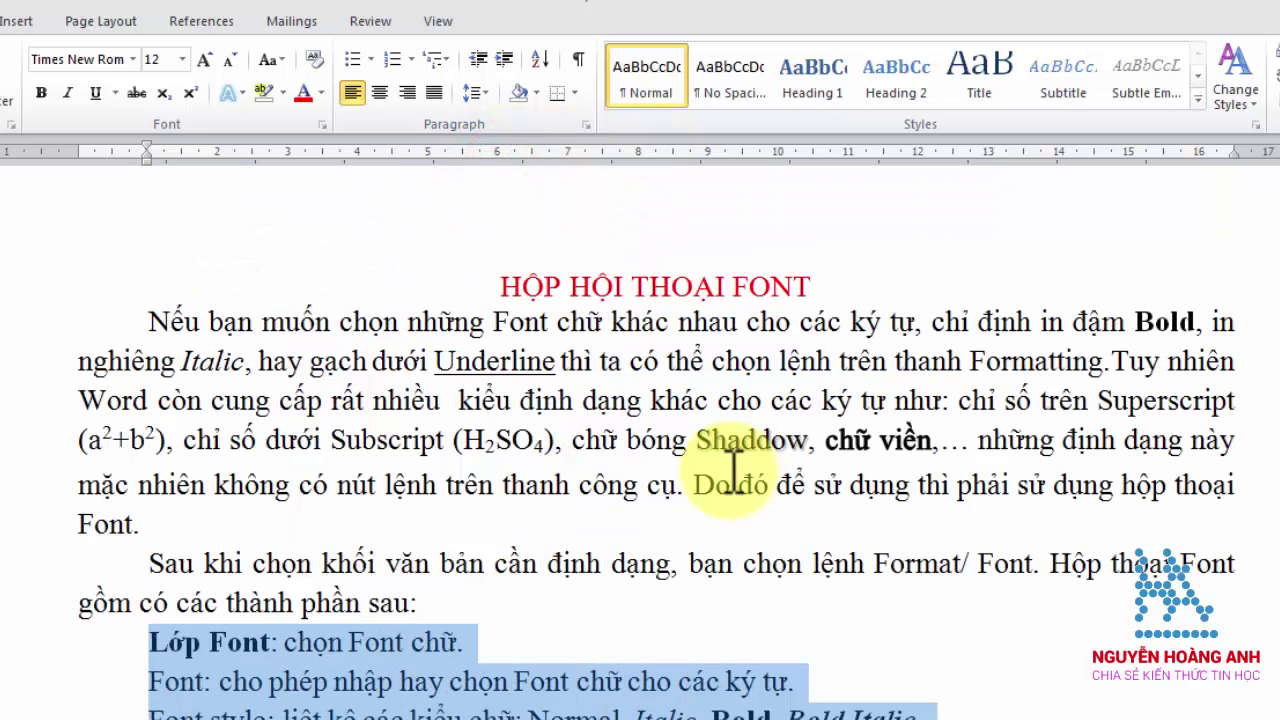
{"action": "scroll", "coordinate": [790, 478], "scroll_direction": "down", "scroll_amount": 1}
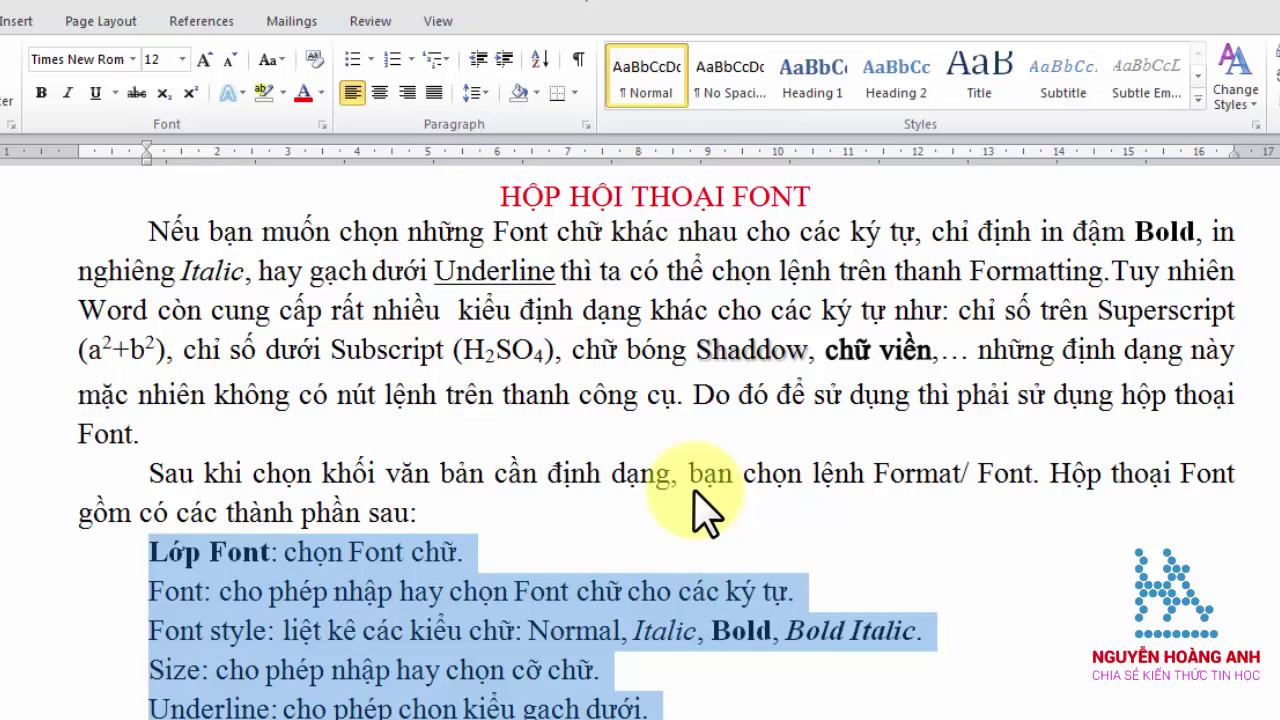
{"action": "scroll", "coordinate": [705, 512], "scroll_direction": "up", "scroll_amount": 3}
{"action": "left_click", "coordinate": [815, 357]}
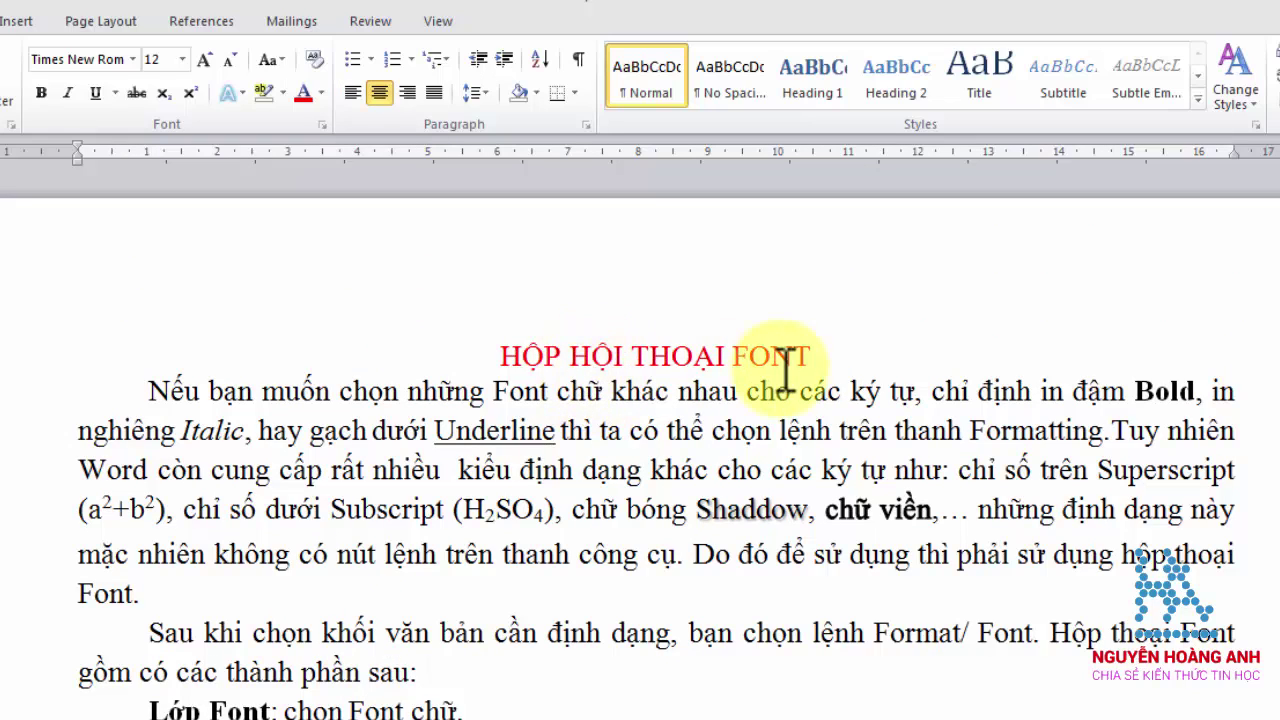
{"action": "left_click", "coordinate": [826, 357]}
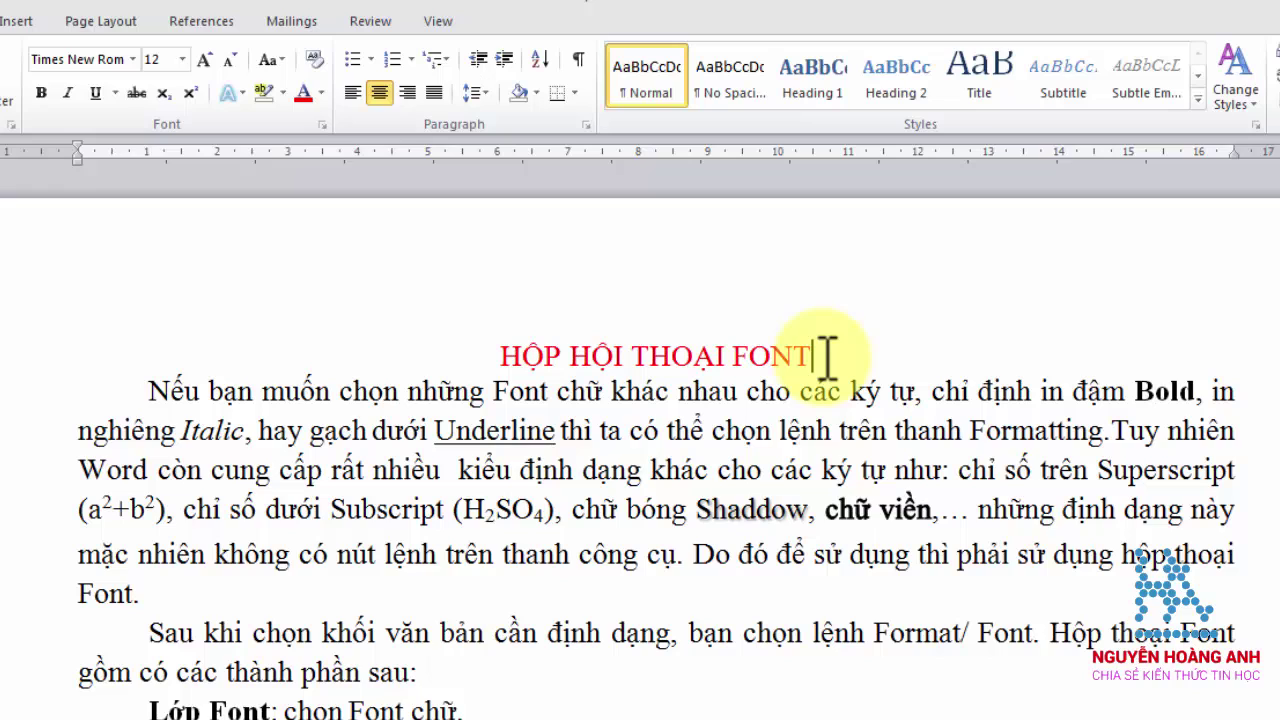
{"action": "key", "text": "Return"}
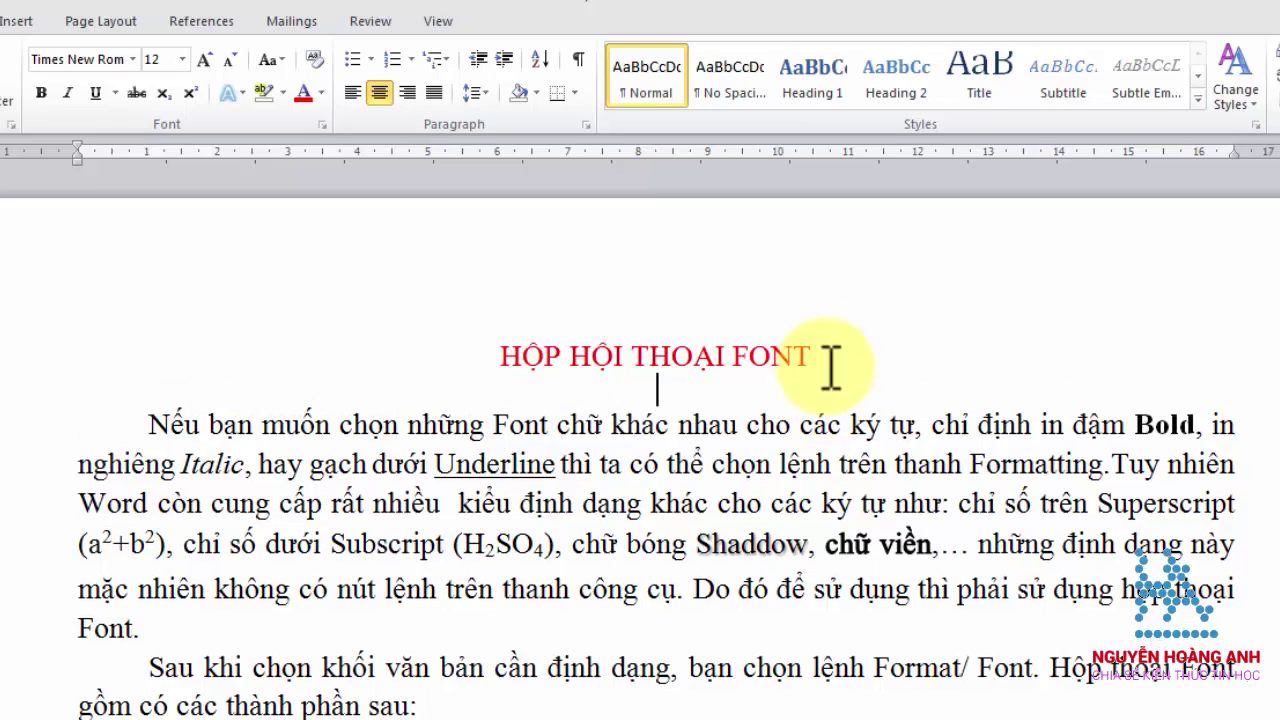
{"action": "scroll", "coordinate": [866, 398], "scroll_direction": "down", "scroll_amount": 2}
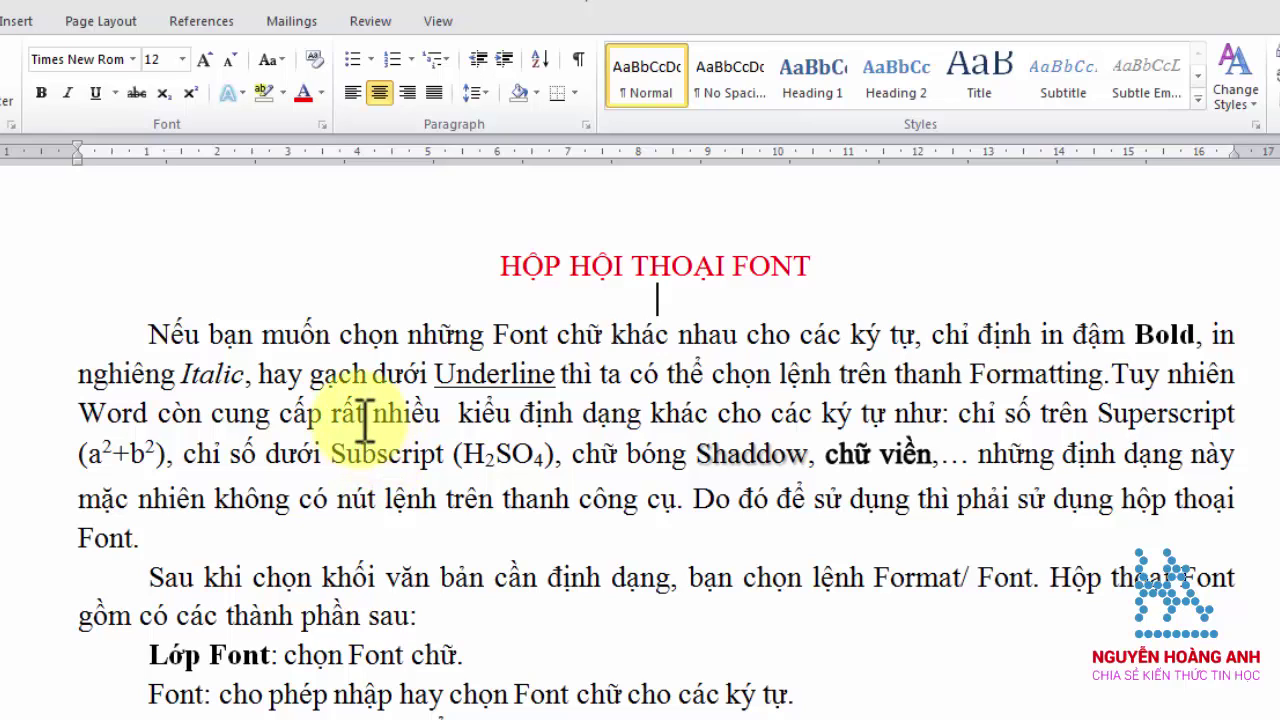
{"action": "left_click", "coordinate": [153, 535]}
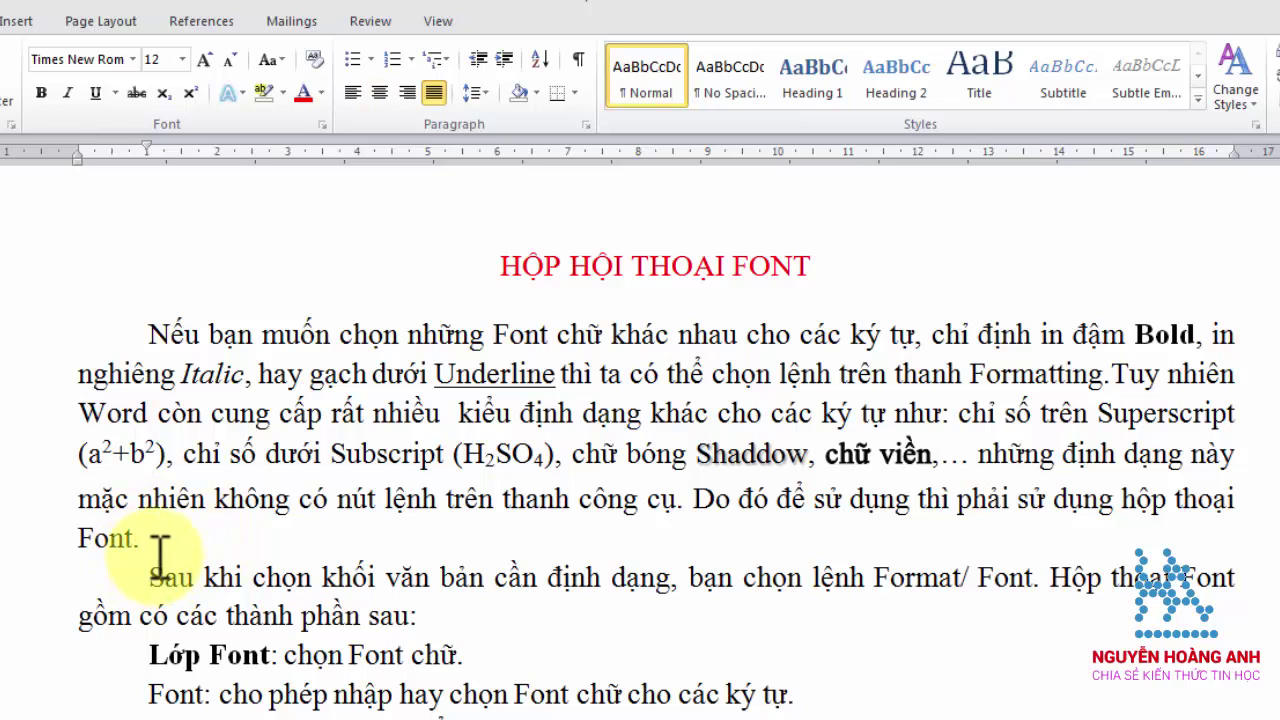
{"action": "left_click", "coordinate": [330, 499]}
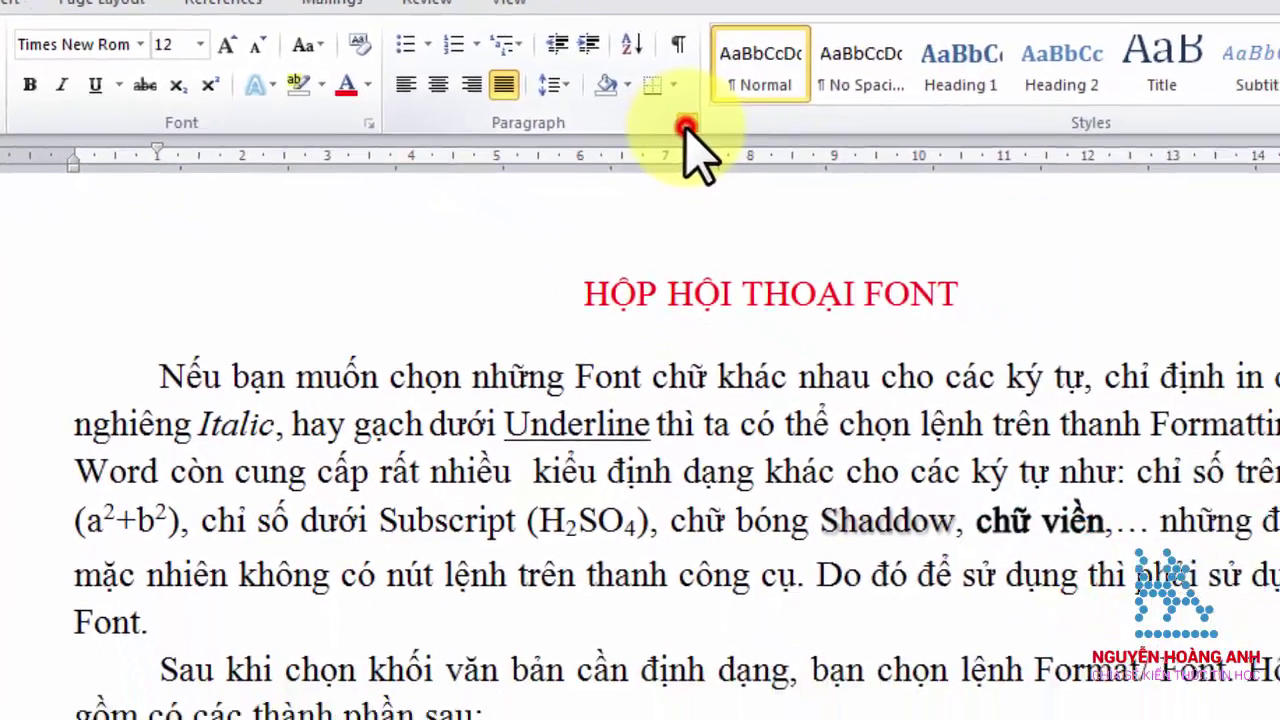
Step: Add 12 pt of space after the opening paragraph in the Paragraph dialog
{"action": "left_click", "coordinate": [816, 174]}
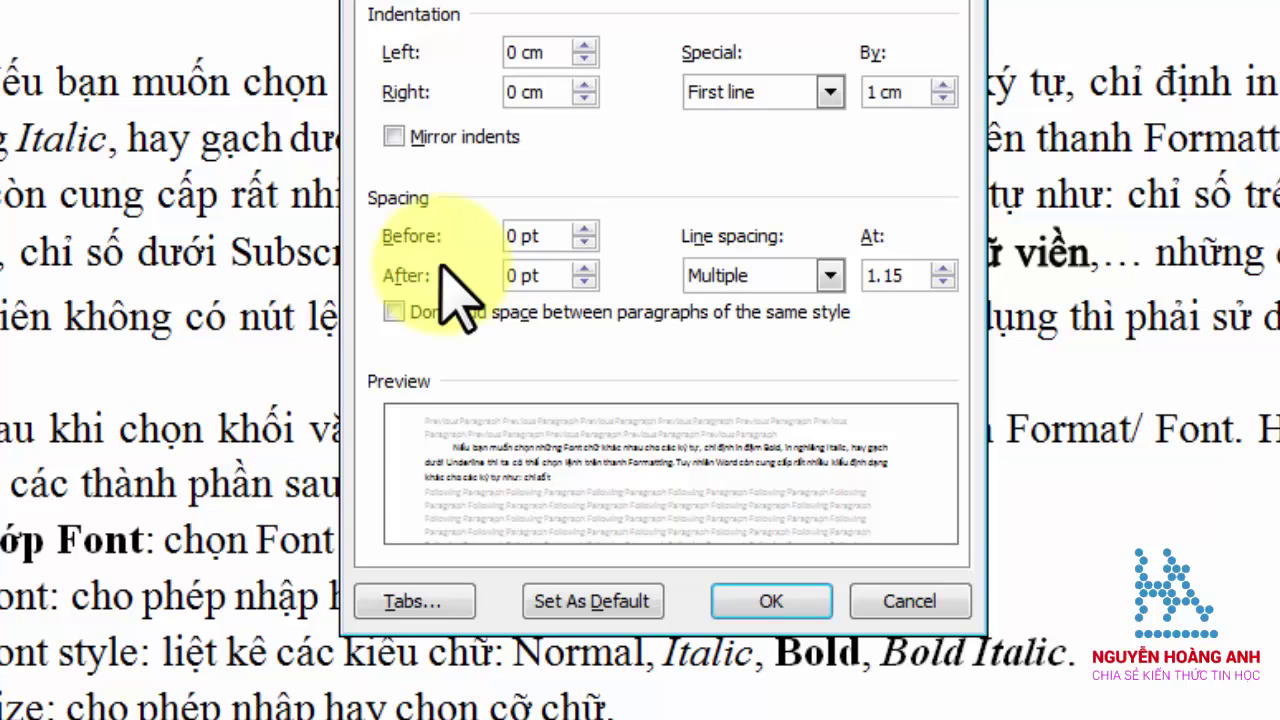
{"action": "left_click", "coordinate": [584, 269]}
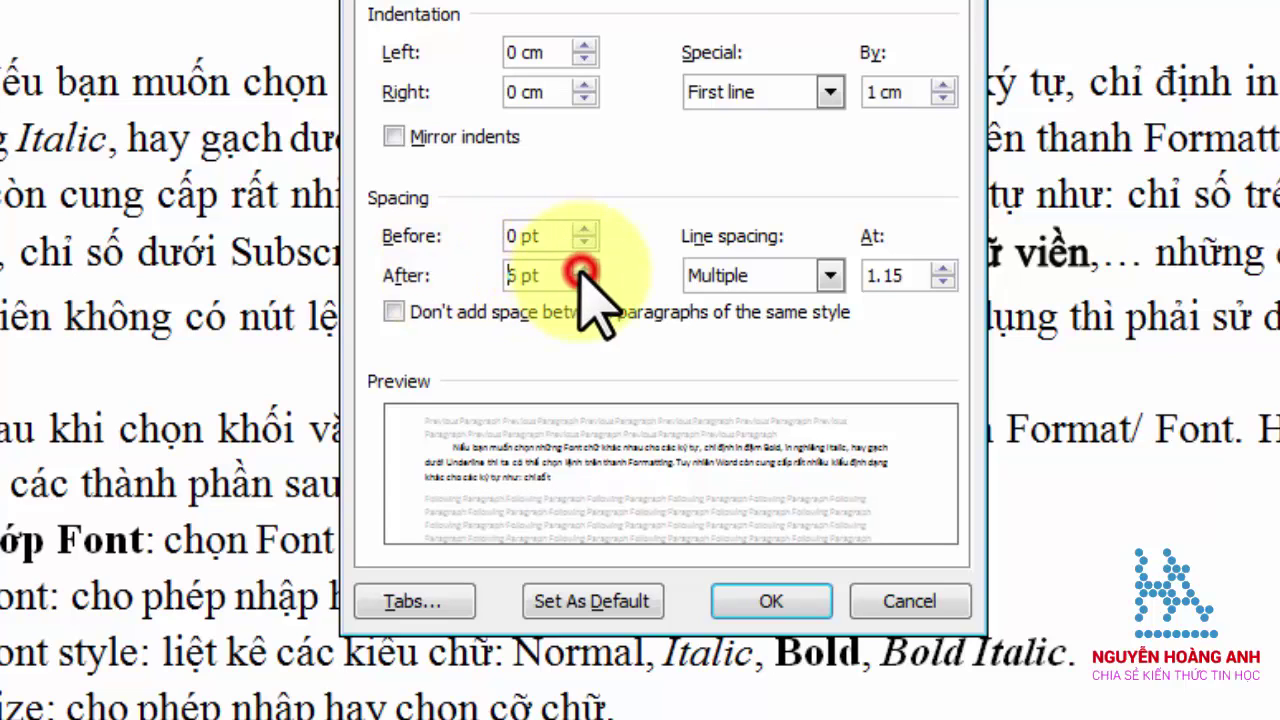
{"action": "left_click", "coordinate": [584, 269]}
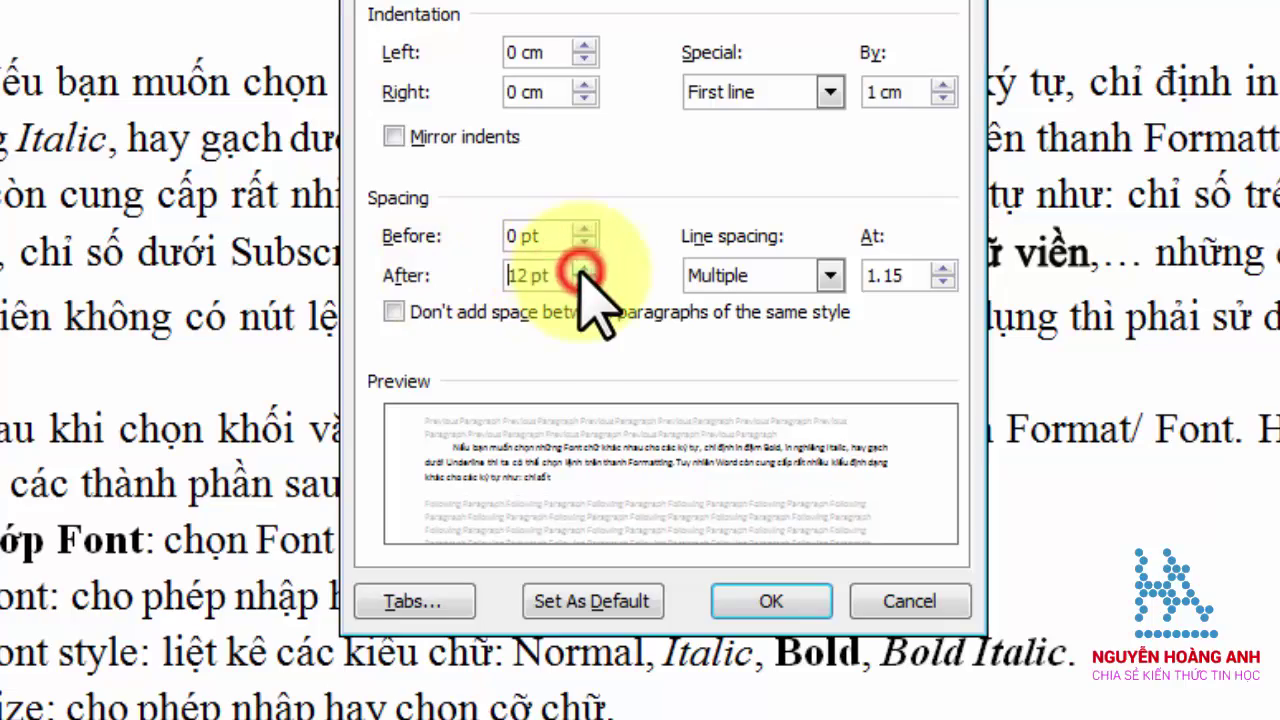
{"action": "left_click", "coordinate": [777, 604]}
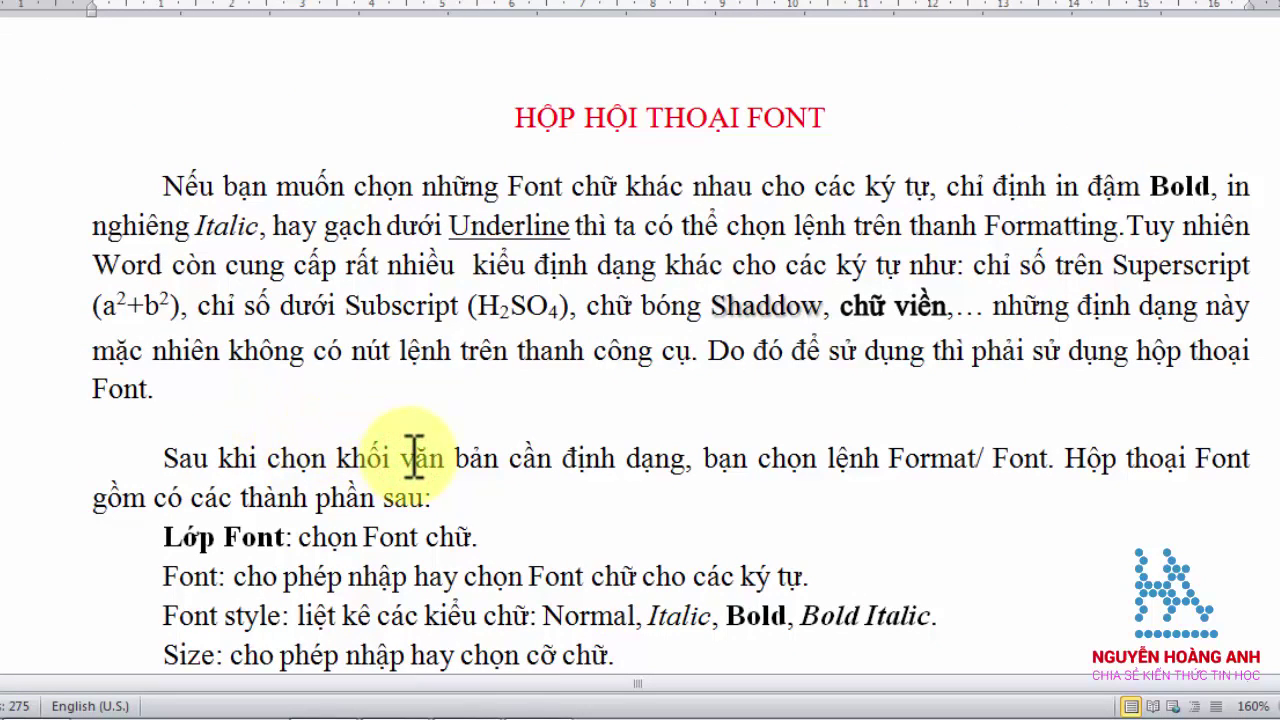
Step: Undo that space and give the 'Sau khi chọn' paragraph 12 pt space before instead
{"action": "left_click", "coordinate": [415, 457]}
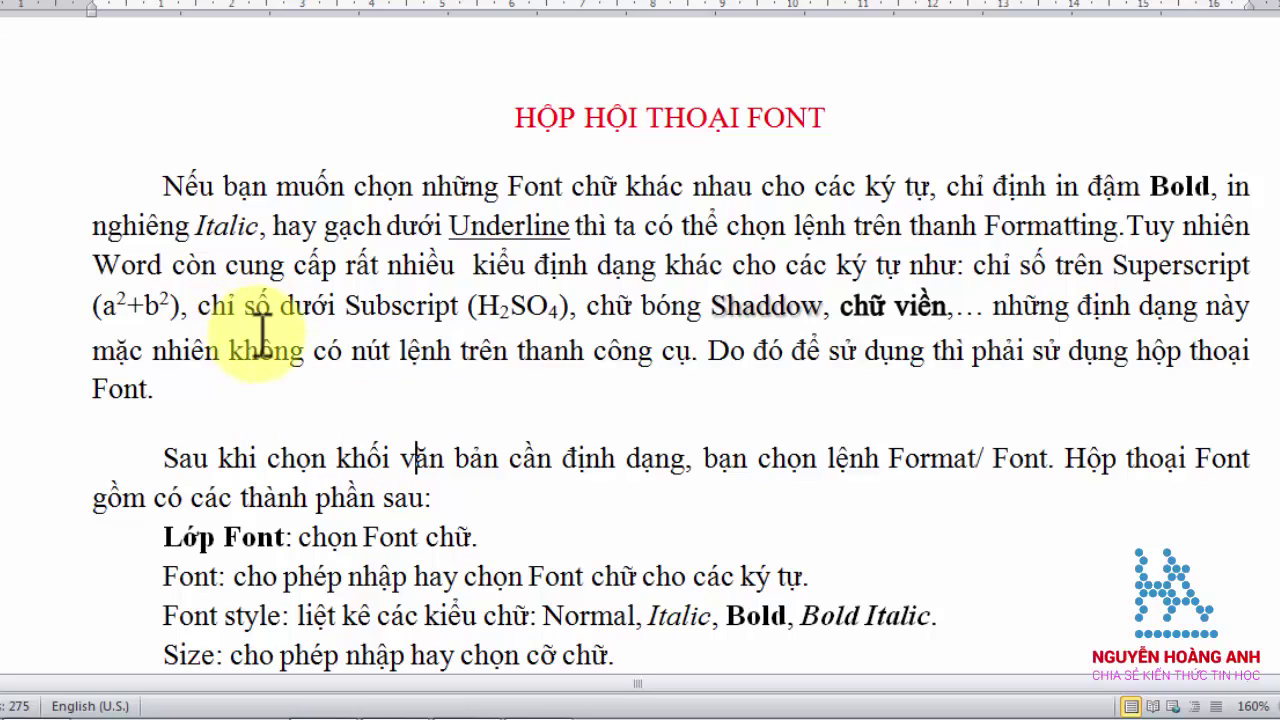
{"action": "key", "text": "ctrl+0"}
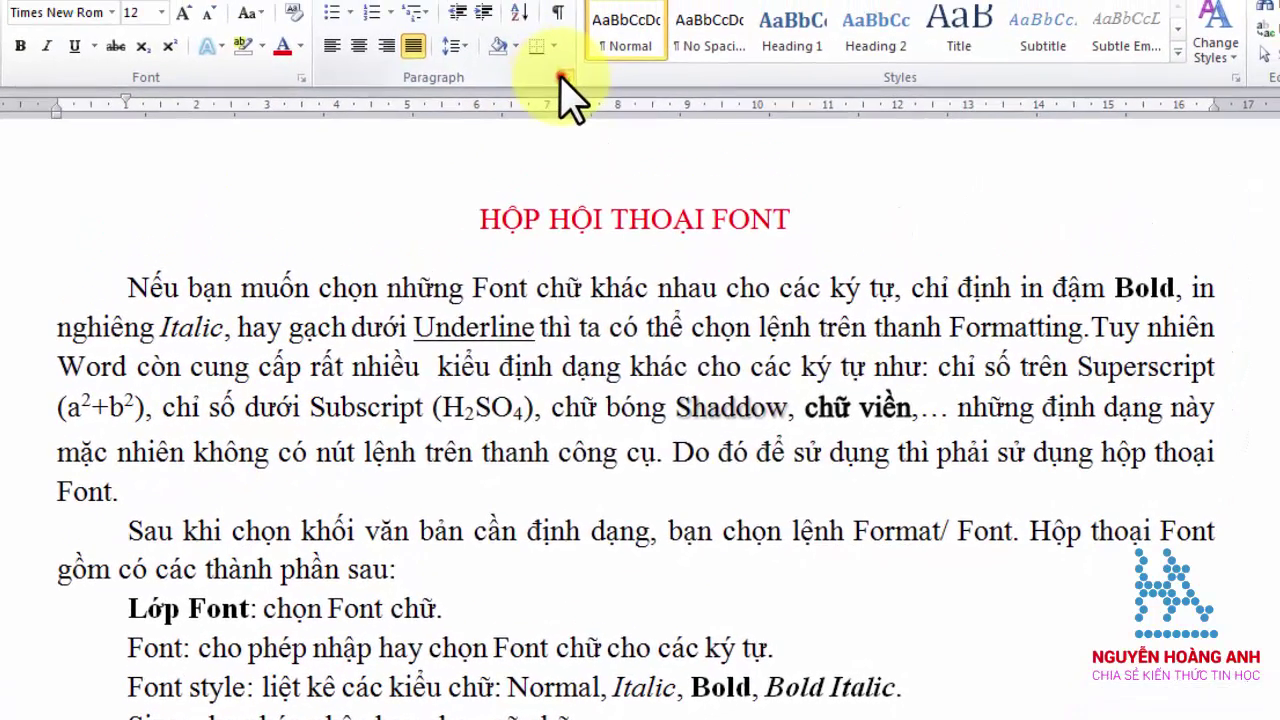
{"action": "left_click", "coordinate": [565, 77]}
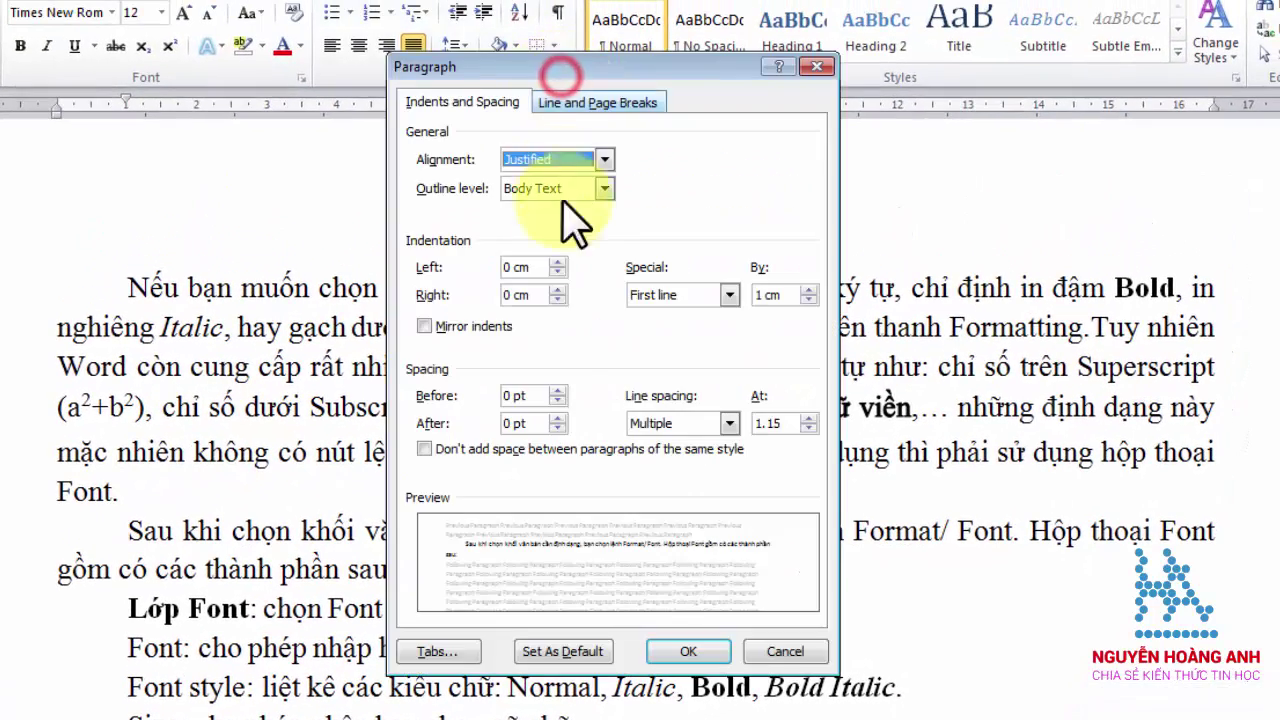
{"action": "double_click", "coordinate": [557, 396]}
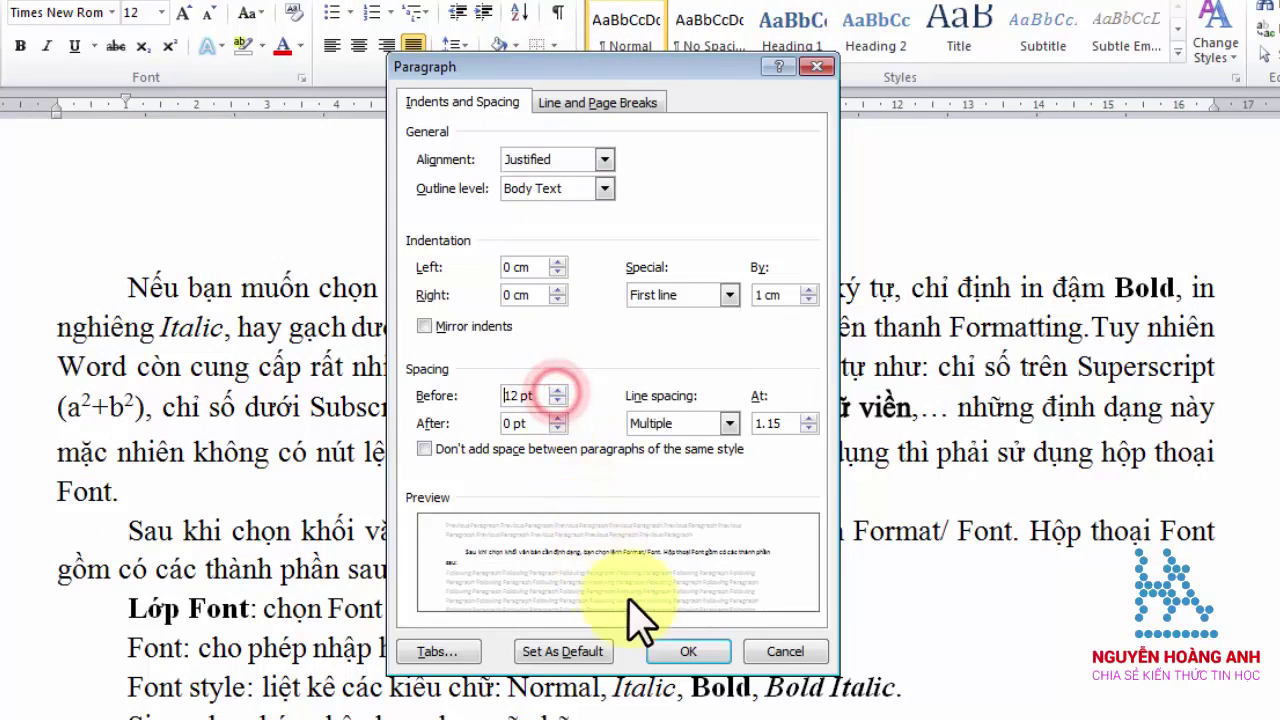
{"action": "left_click", "coordinate": [658, 648]}
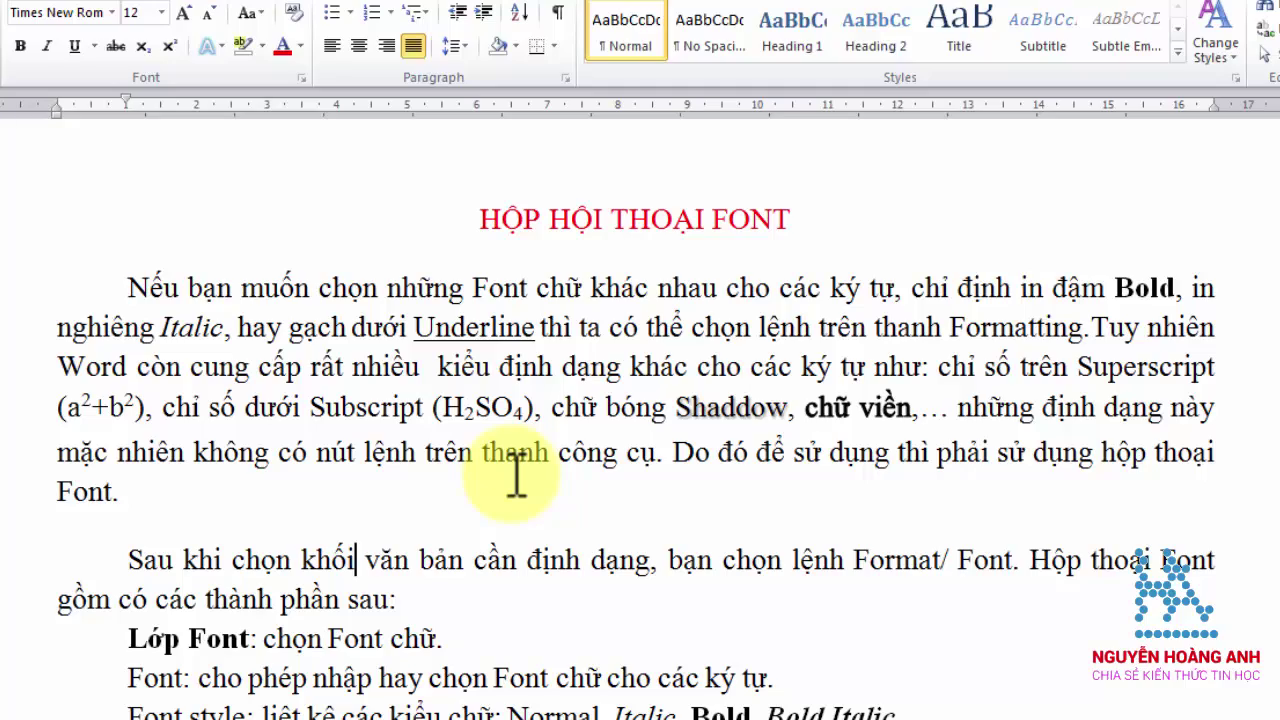
Step: Set 6 pt Spacing After on every line of the Lớp Font to Cancel list
{"action": "mouse_move", "coordinate": [20, 288]}
{"action": "left_mouse_down"}
{"action": "mouse_move", "coordinate": [40, 700]}
{"action": "mouse_move", "coordinate": [78, 600]}
{"action": "left_mouse_up"}
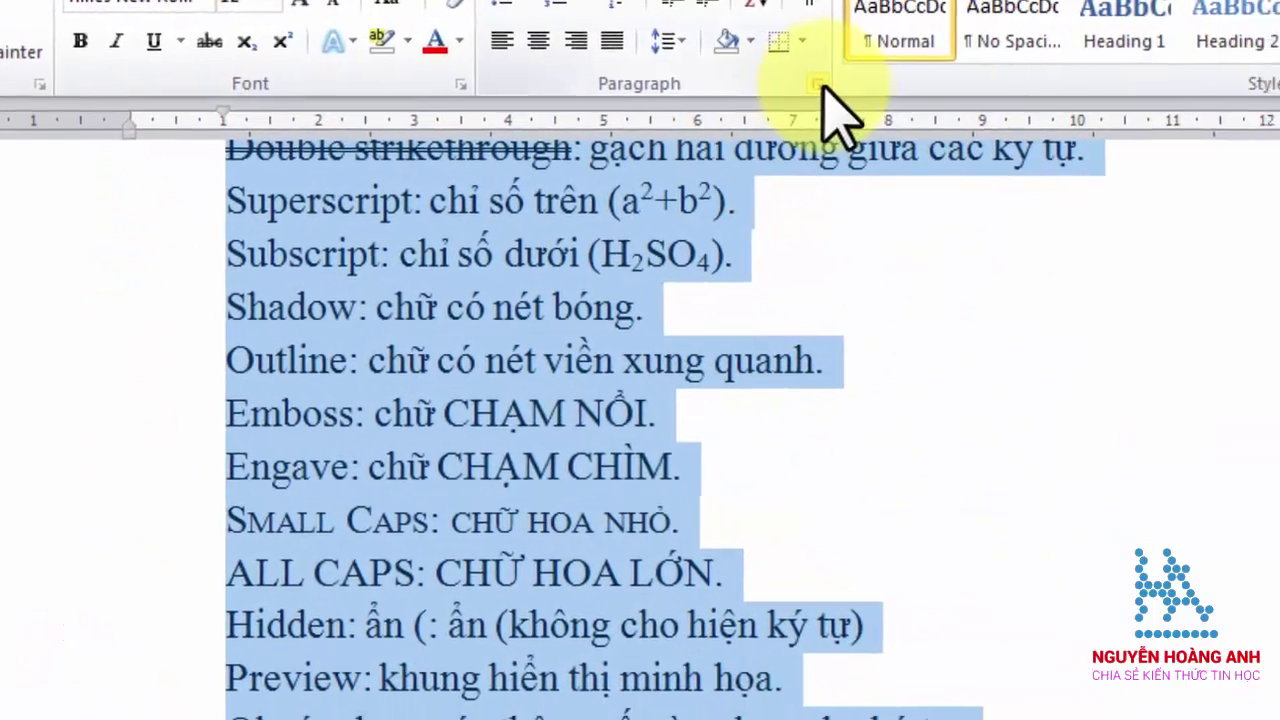
{"action": "left_click", "coordinate": [551, 57]}
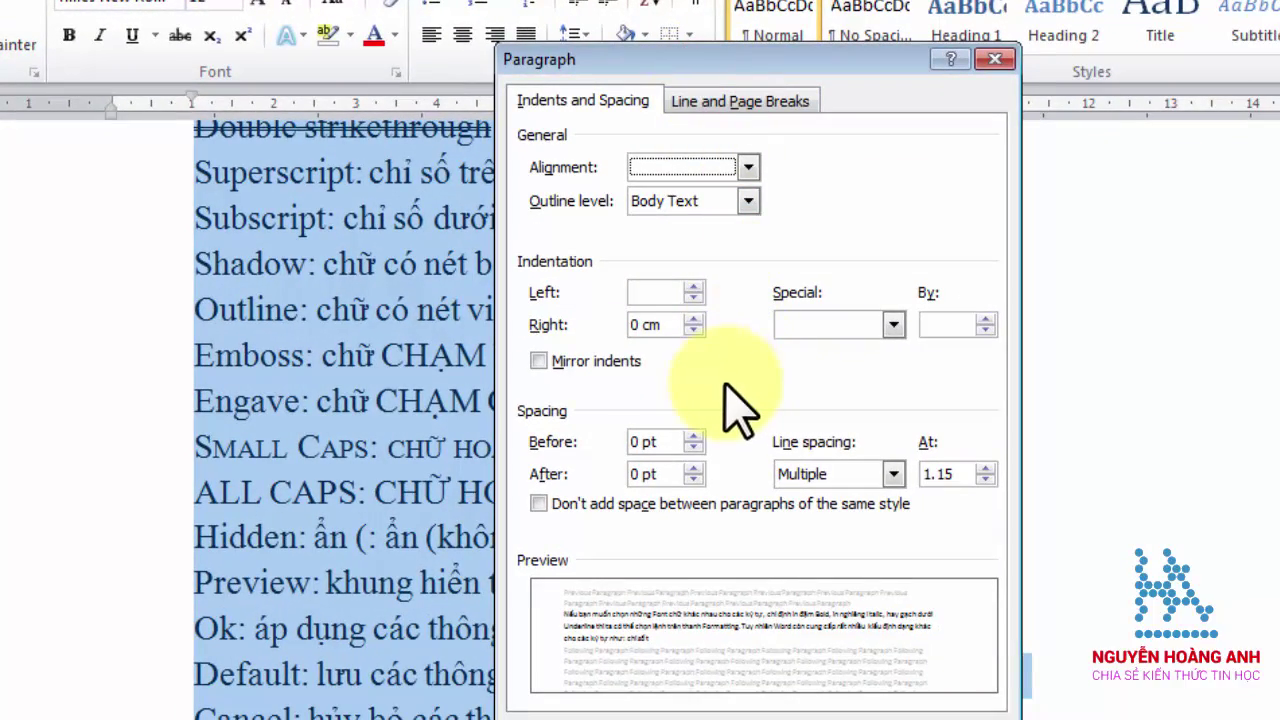
{"action": "left_click", "coordinate": [694, 469]}
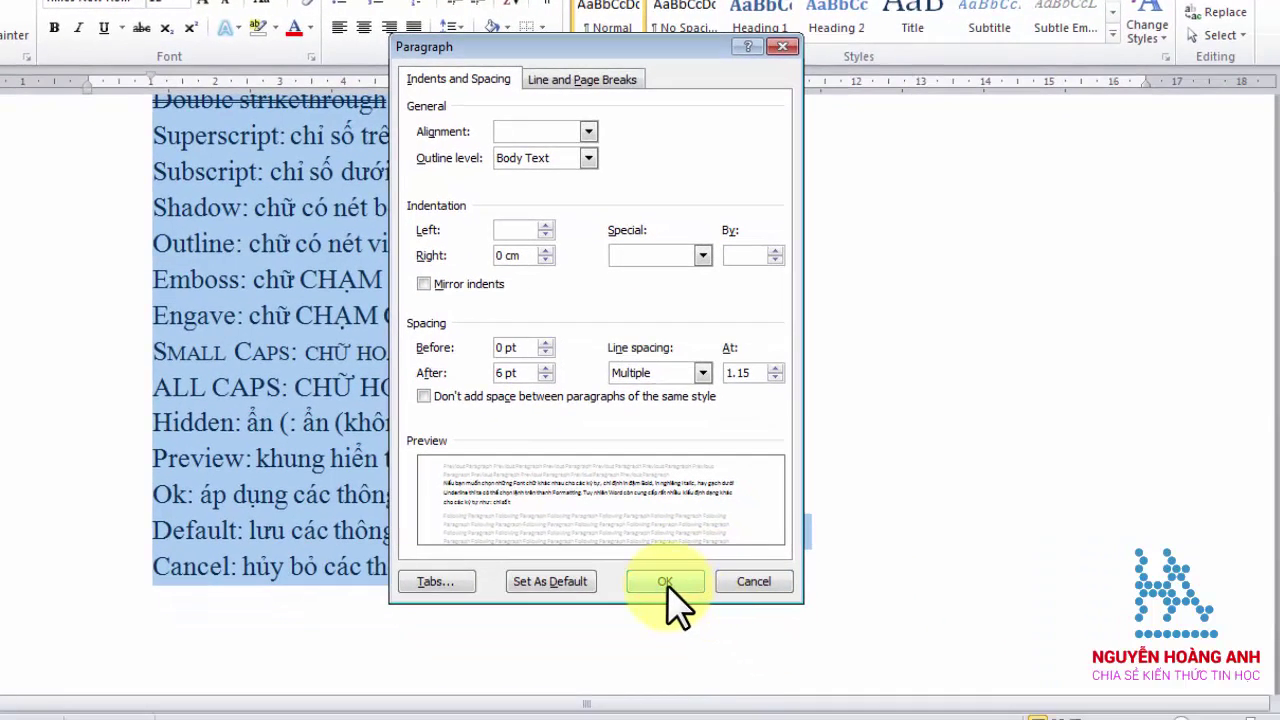
{"action": "left_click", "coordinate": [667, 585]}
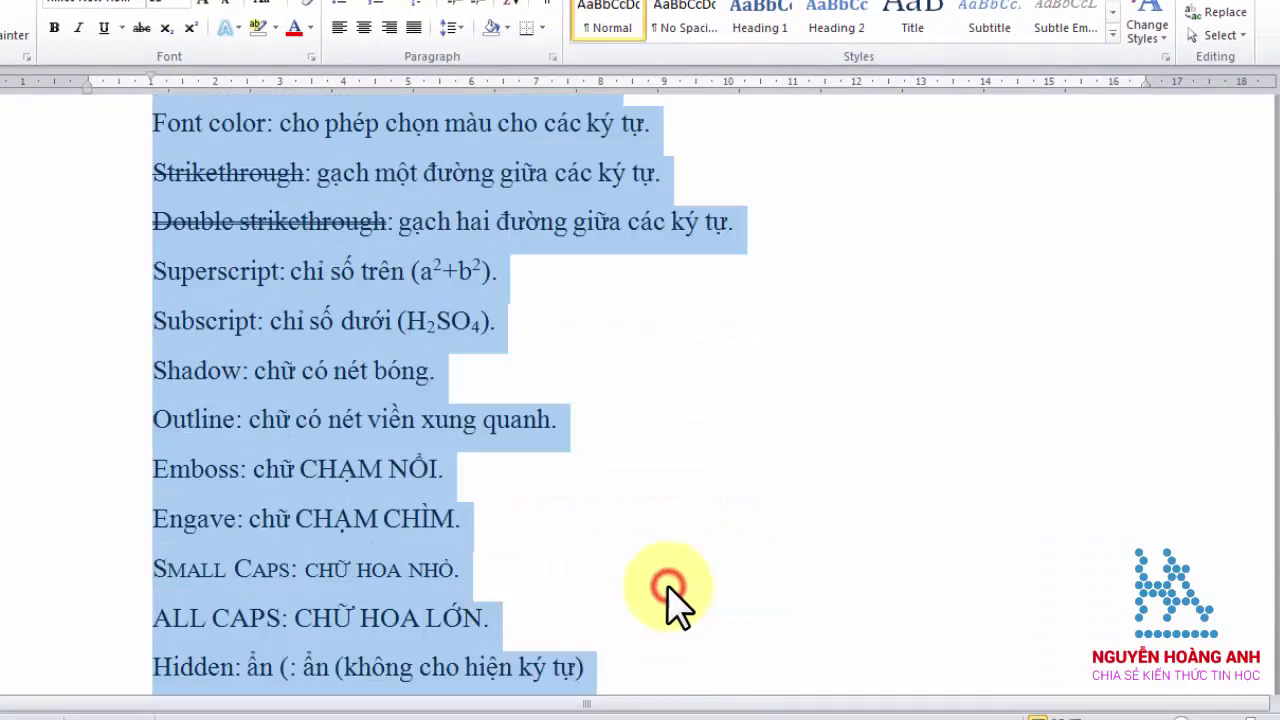
{"action": "scroll", "coordinate": [290, 405], "scroll_direction": "up", "scroll_amount": 3}
{"action": "scroll", "coordinate": [265, 380], "scroll_direction": "up", "scroll_amount": 2}
{"action": "left_click", "coordinate": [257, 353]}
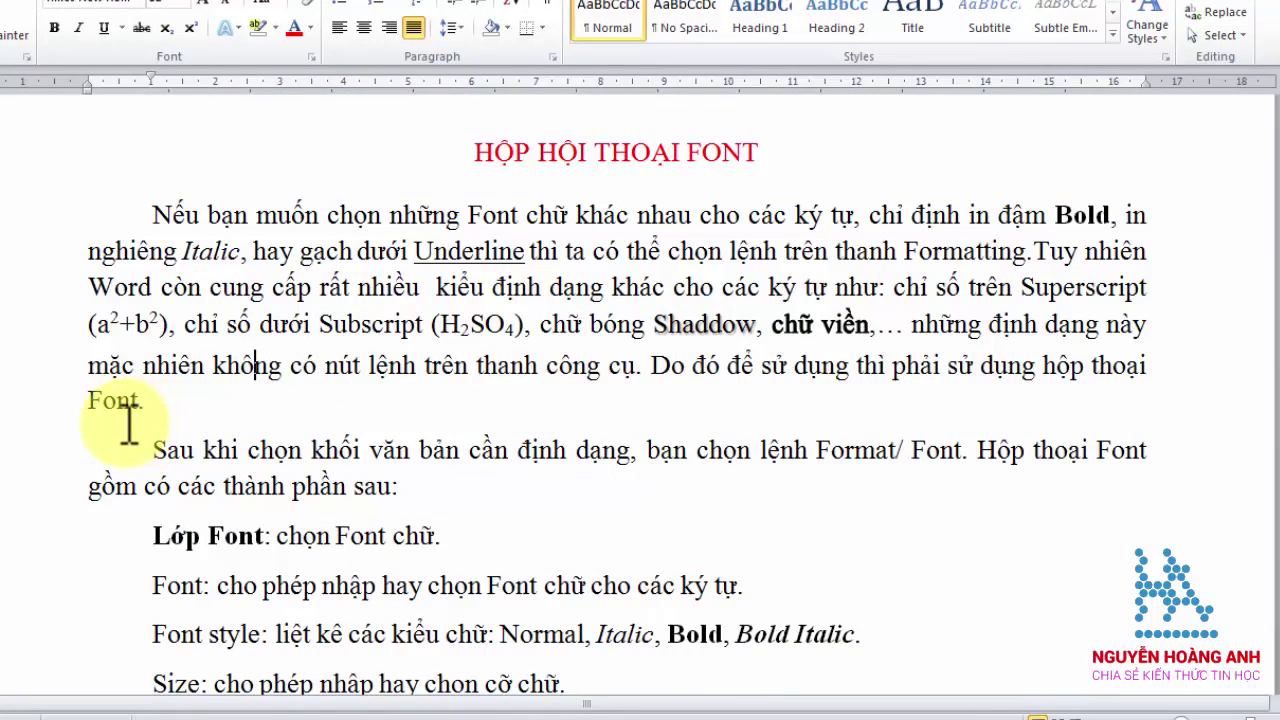
{"action": "scroll", "coordinate": [152, 425], "scroll_direction": "down", "scroll_amount": 2}
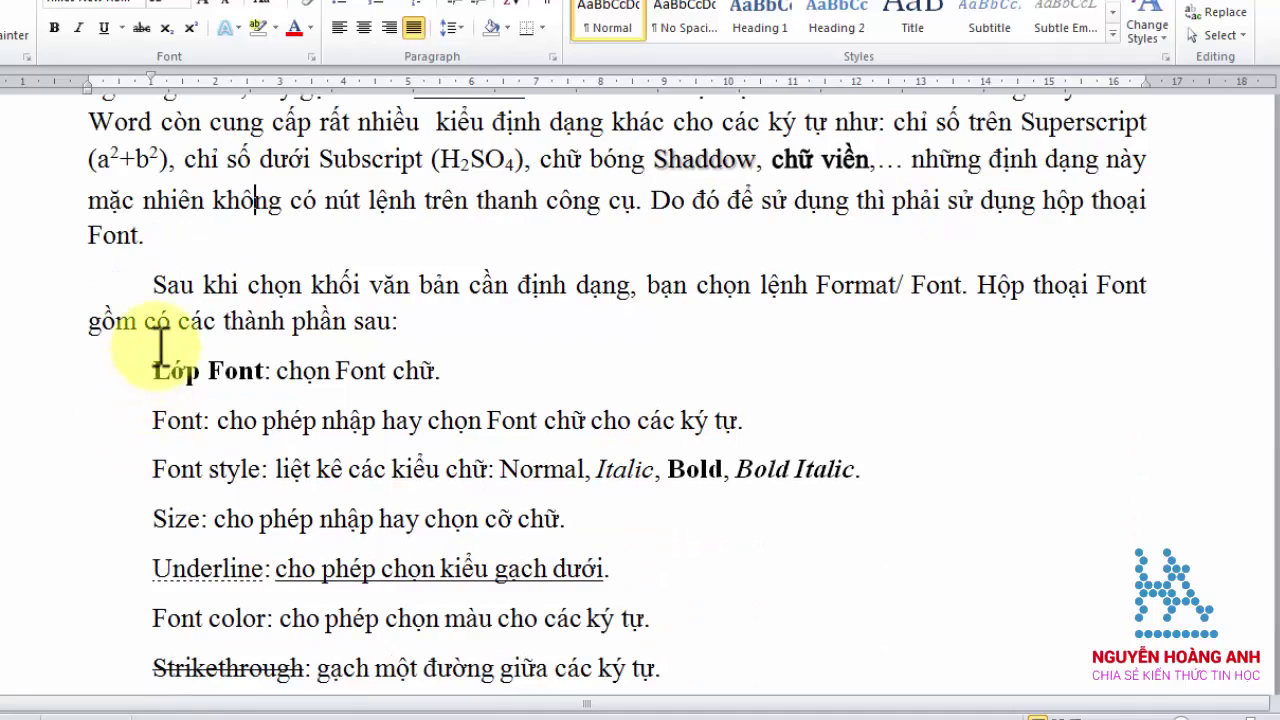
{"action": "scroll", "coordinate": [160, 418], "scroll_direction": "down", "scroll_amount": 2}
{"action": "scroll", "coordinate": [160, 418], "scroll_direction": "down", "scroll_amount": 1}
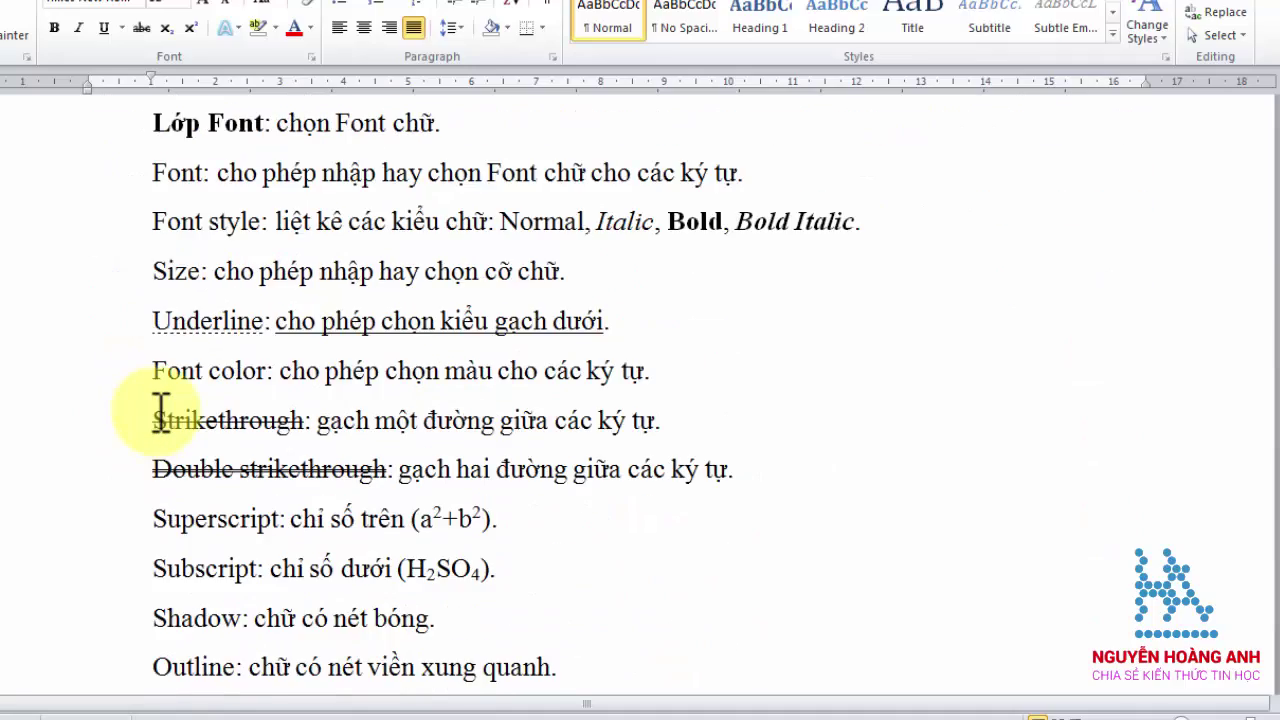
{"action": "scroll", "coordinate": [160, 418], "scroll_direction": "down", "scroll_amount": 4}
{"action": "scroll", "coordinate": [160, 418], "scroll_direction": "down", "scroll_amount": 2}
{"action": "scroll", "coordinate": [160, 418], "scroll_direction": "down", "scroll_amount": 2}
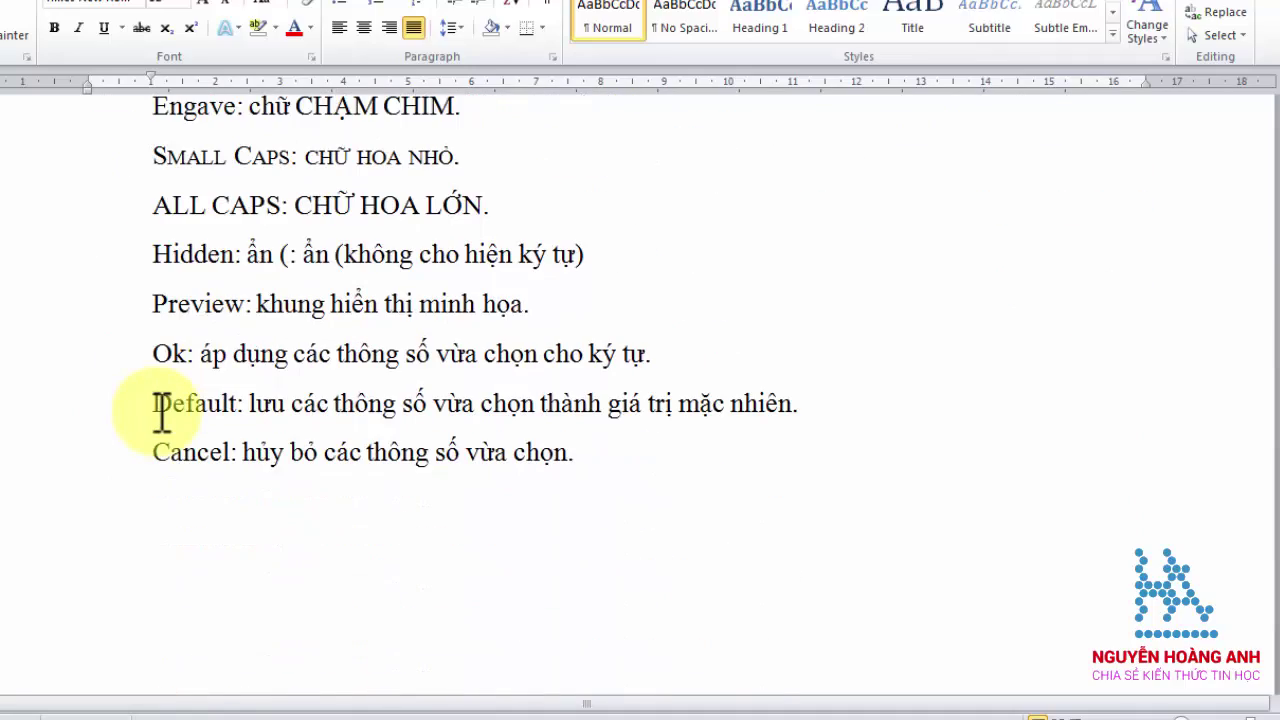
{"action": "scroll", "coordinate": [162, 412], "scroll_direction": "up", "scroll_amount": 9}
{"action": "scroll", "coordinate": [162, 412], "scroll_direction": "up", "scroll_amount": 4}
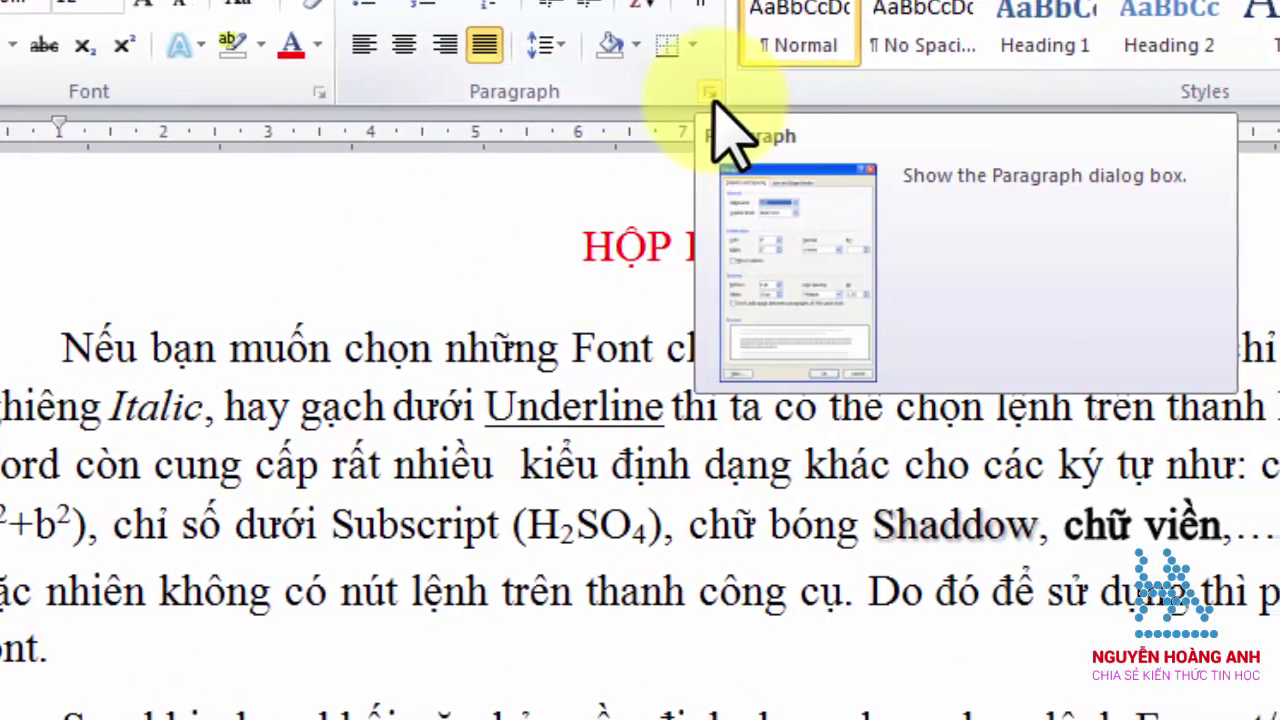
{"action": "left_click", "coordinate": [710, 95]}
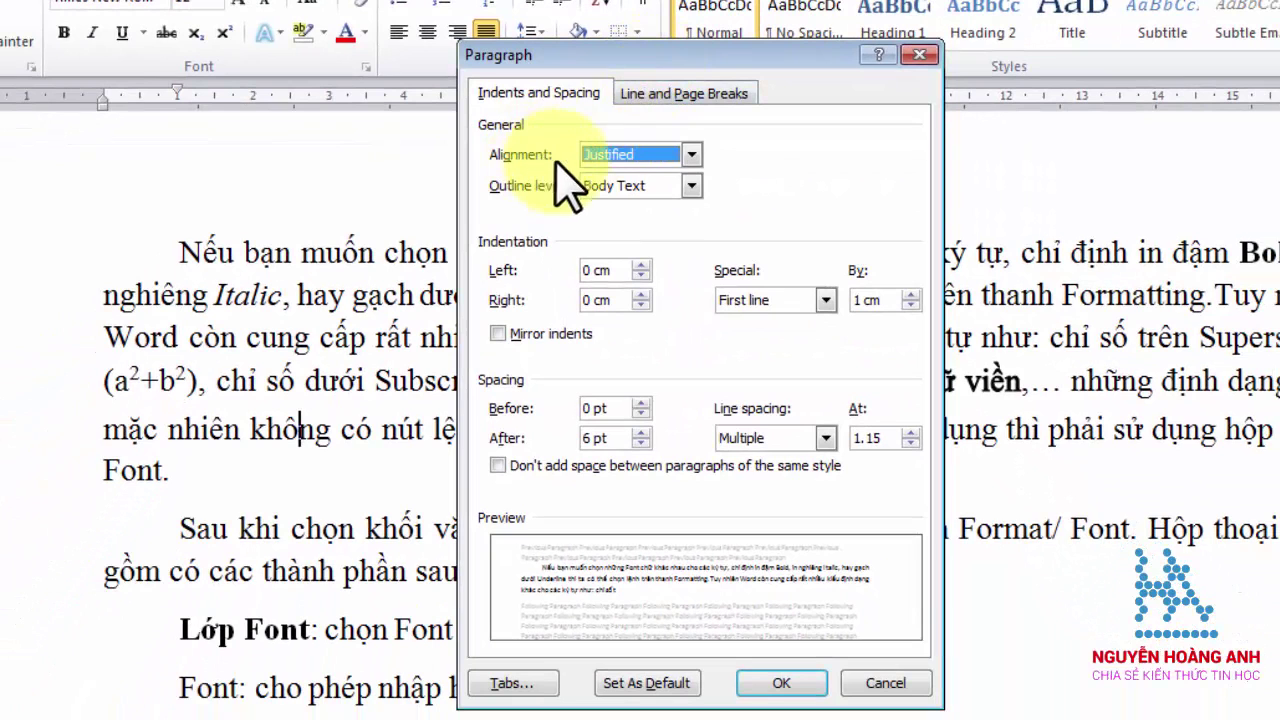
{"action": "left_click", "coordinate": [603, 157]}
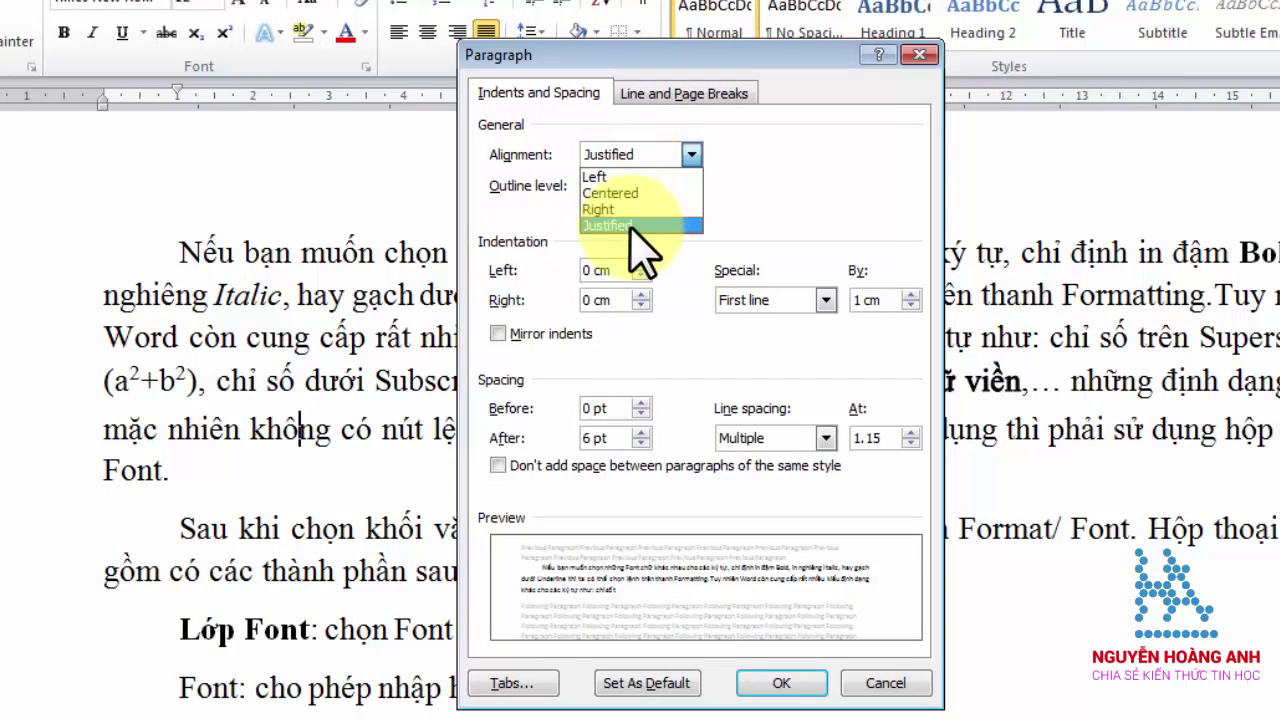
{"action": "left_click", "coordinate": [847, 226]}
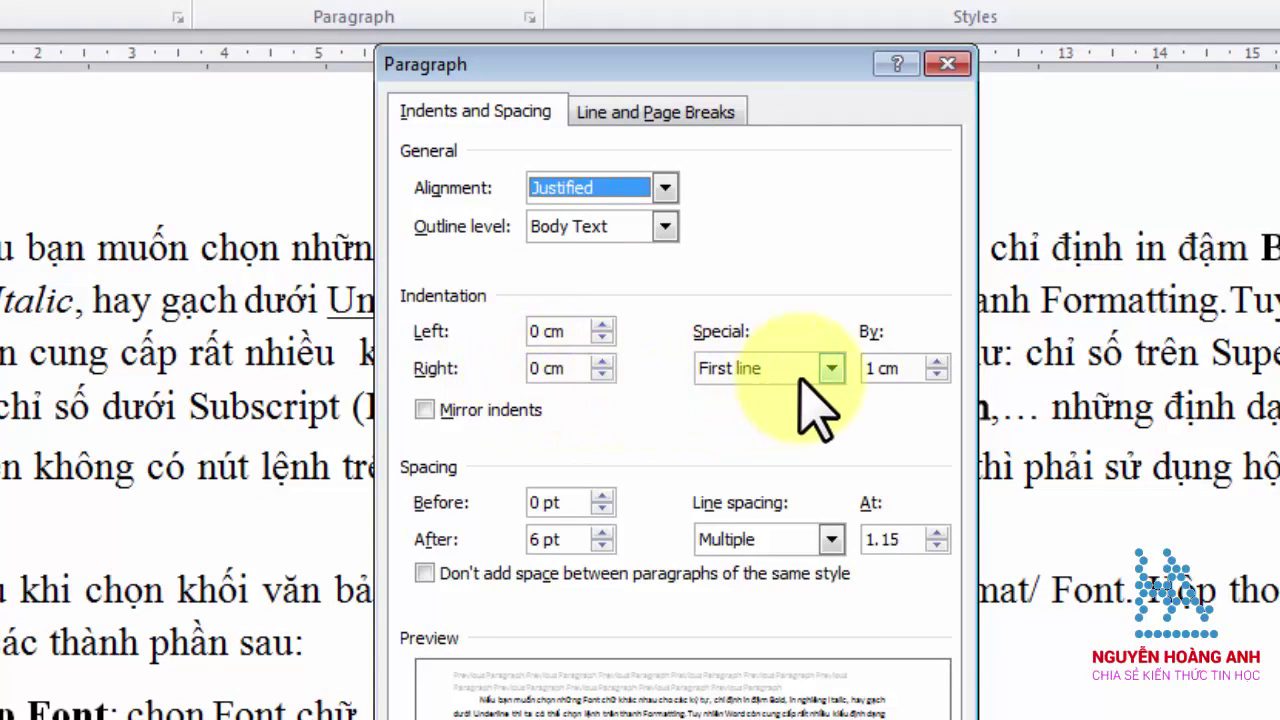
{"action": "left_click", "coordinate": [831, 368]}
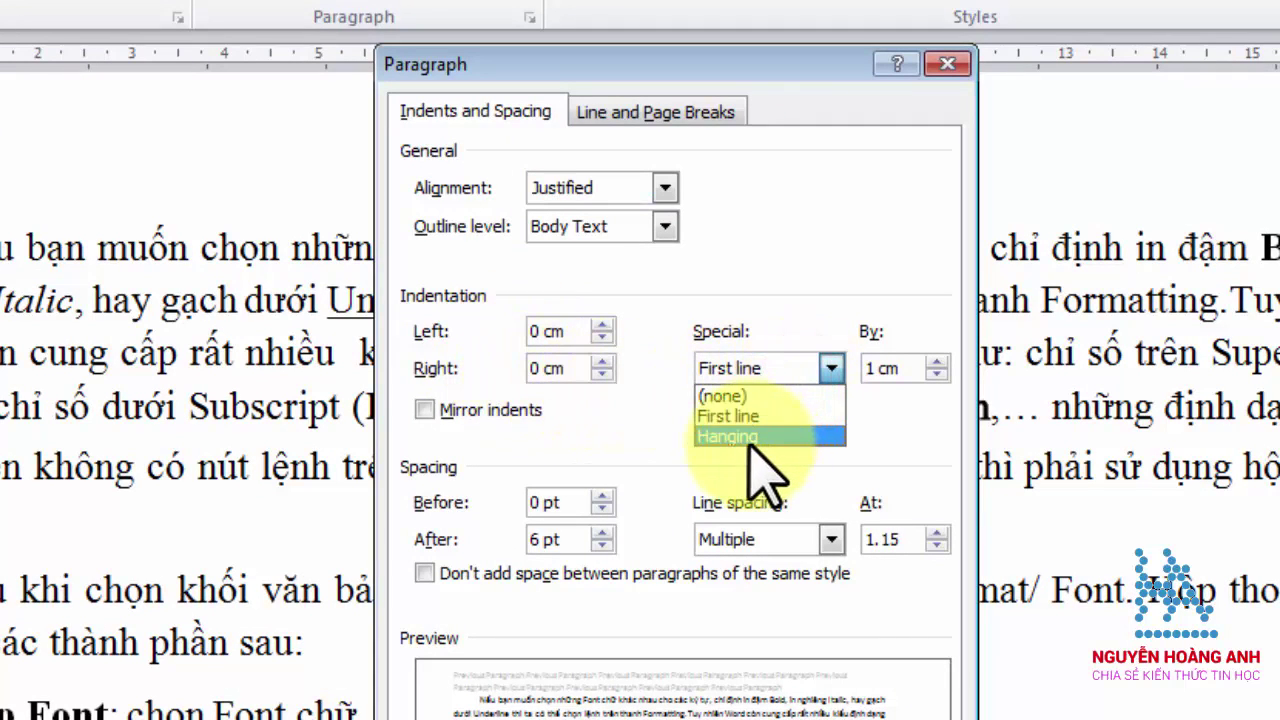
{"action": "key", "text": "Escape"}
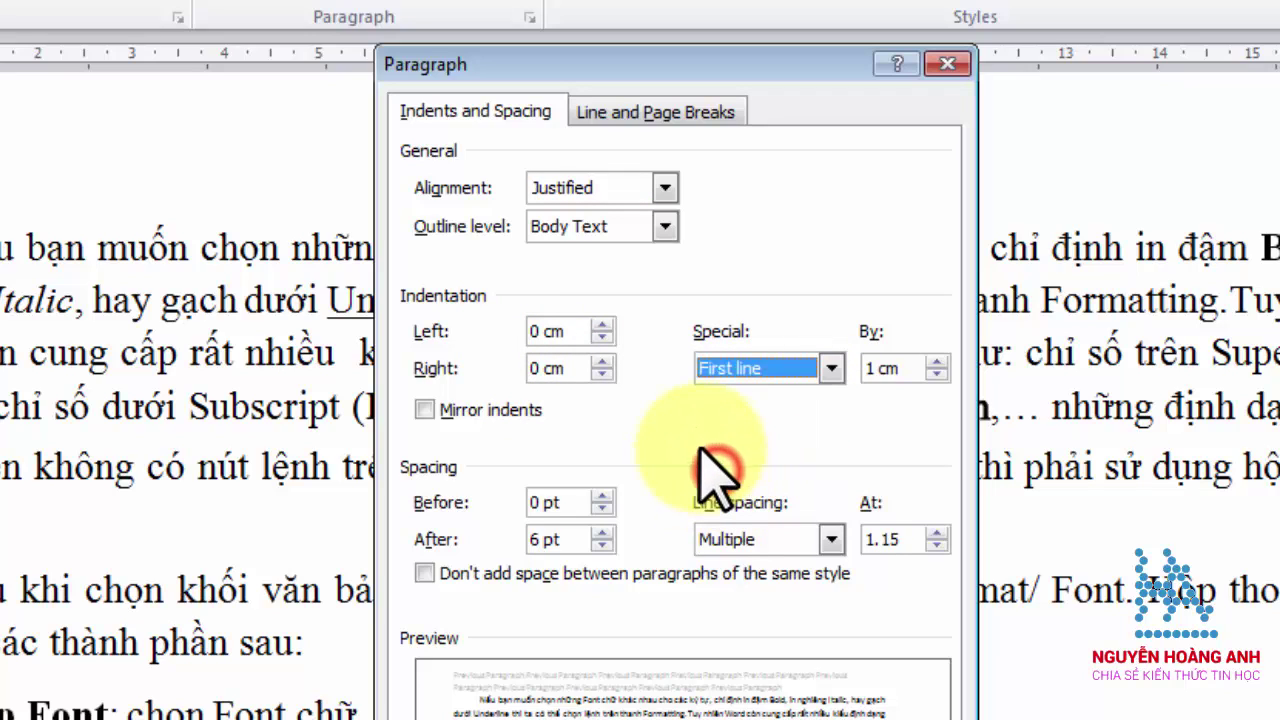
{"action": "left_click", "coordinate": [690, 425]}
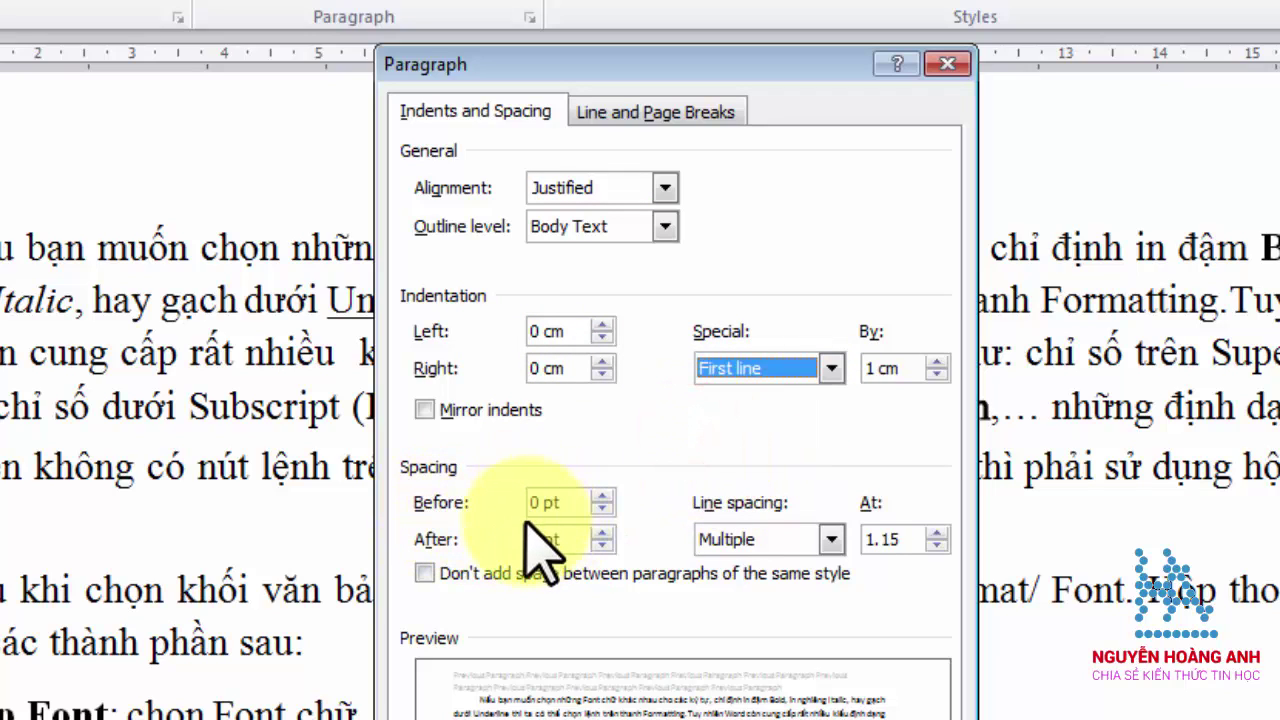
{"action": "left_click", "coordinate": [831, 540]}
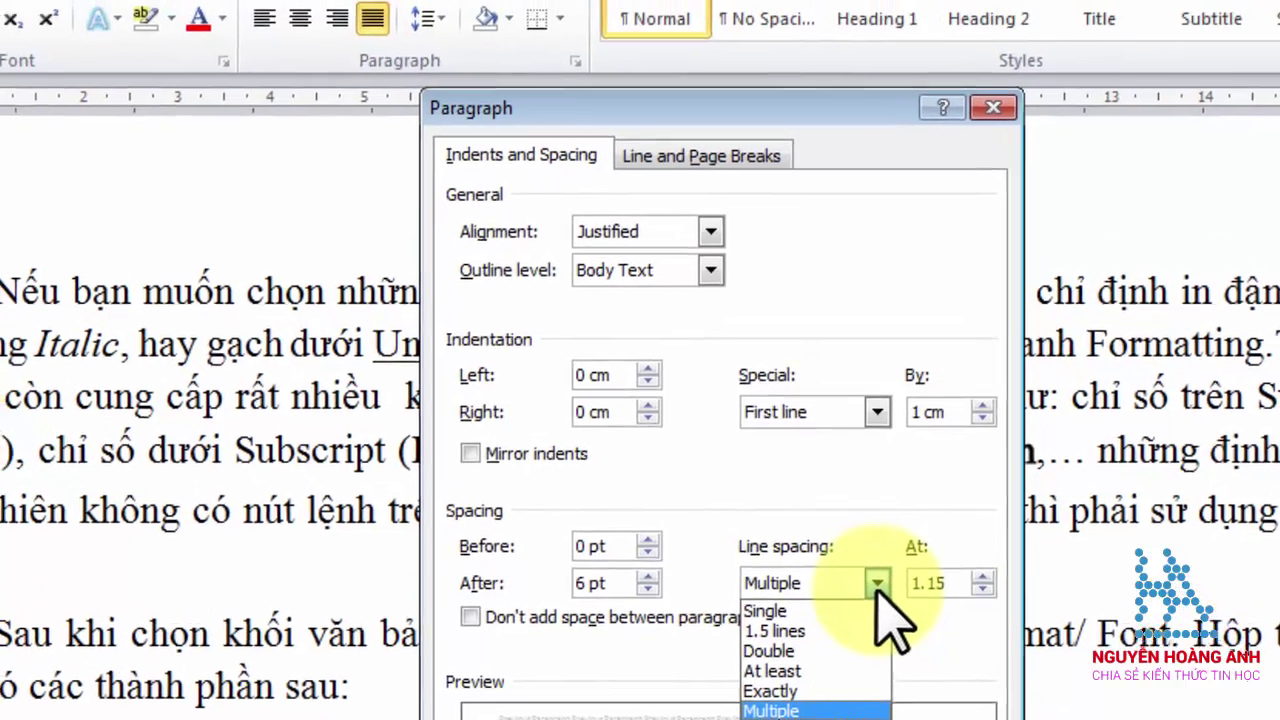
{"action": "left_click", "coordinate": [831, 540]}
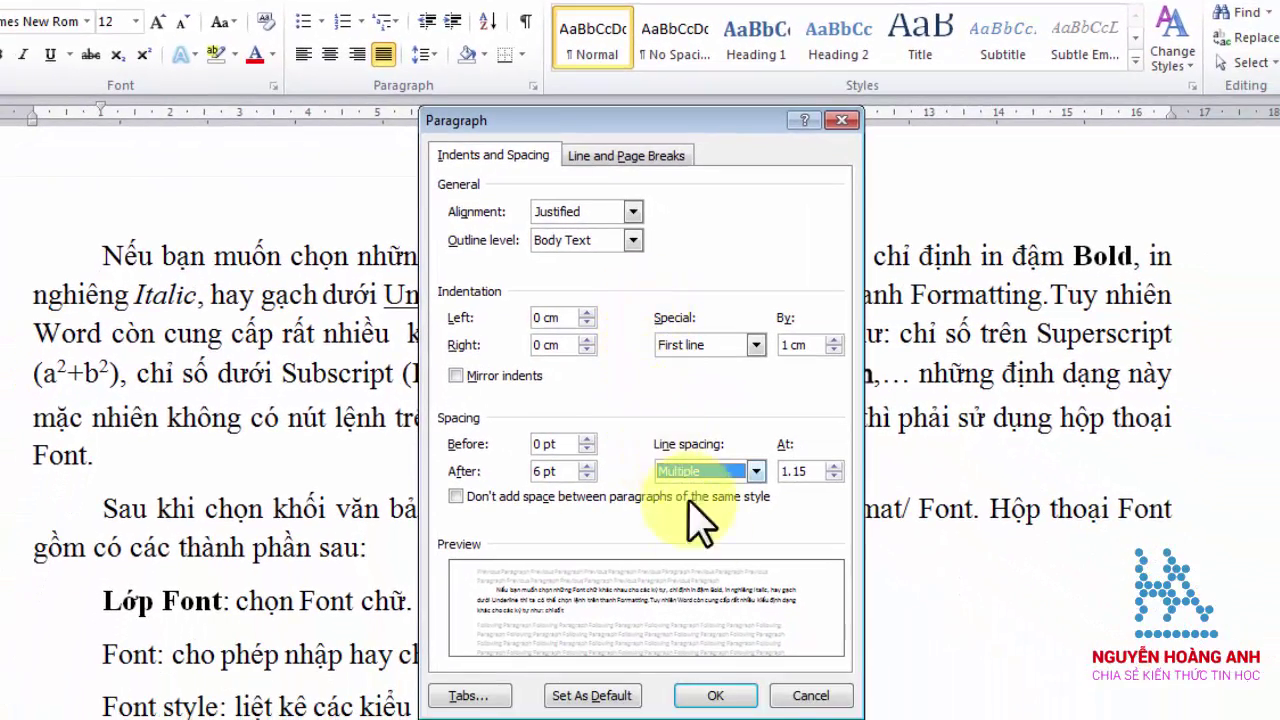
{"action": "left_click", "coordinate": [777, 692]}
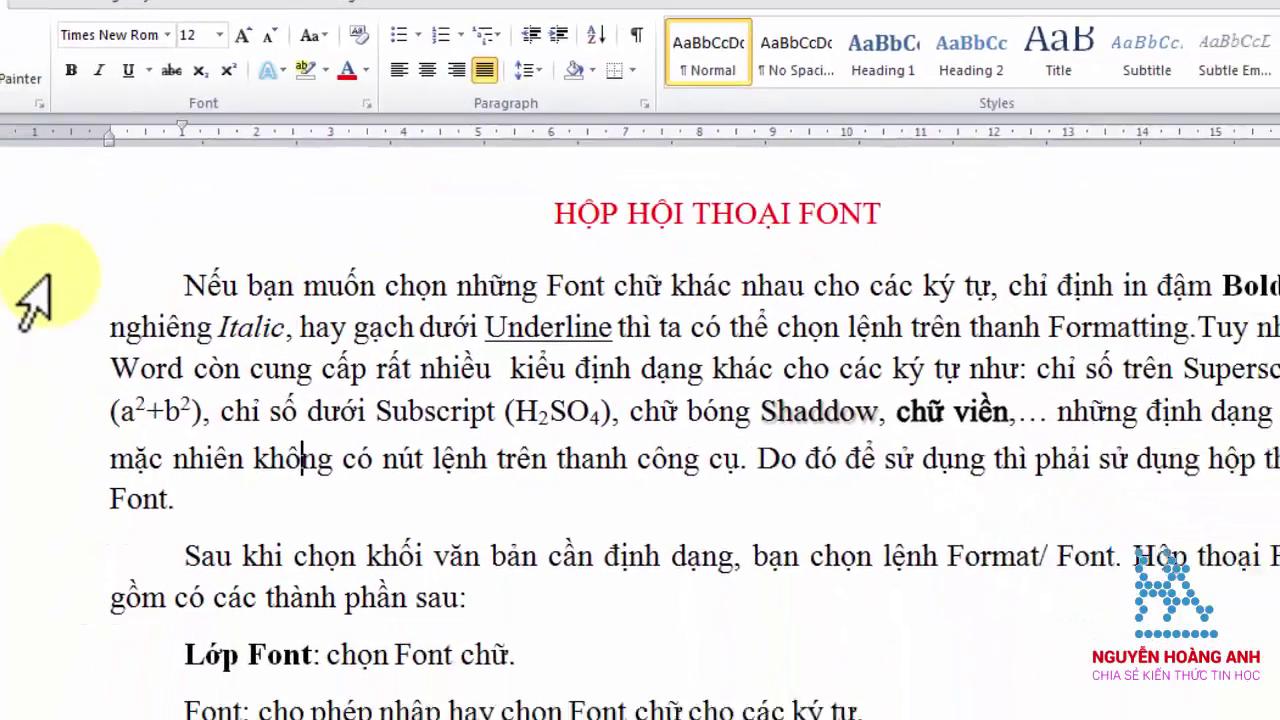
Step: Shade the whole opening paragraph light purple
{"action": "left_click_drag", "start_coordinate": [70, 240], "coordinate": [48, 440]}
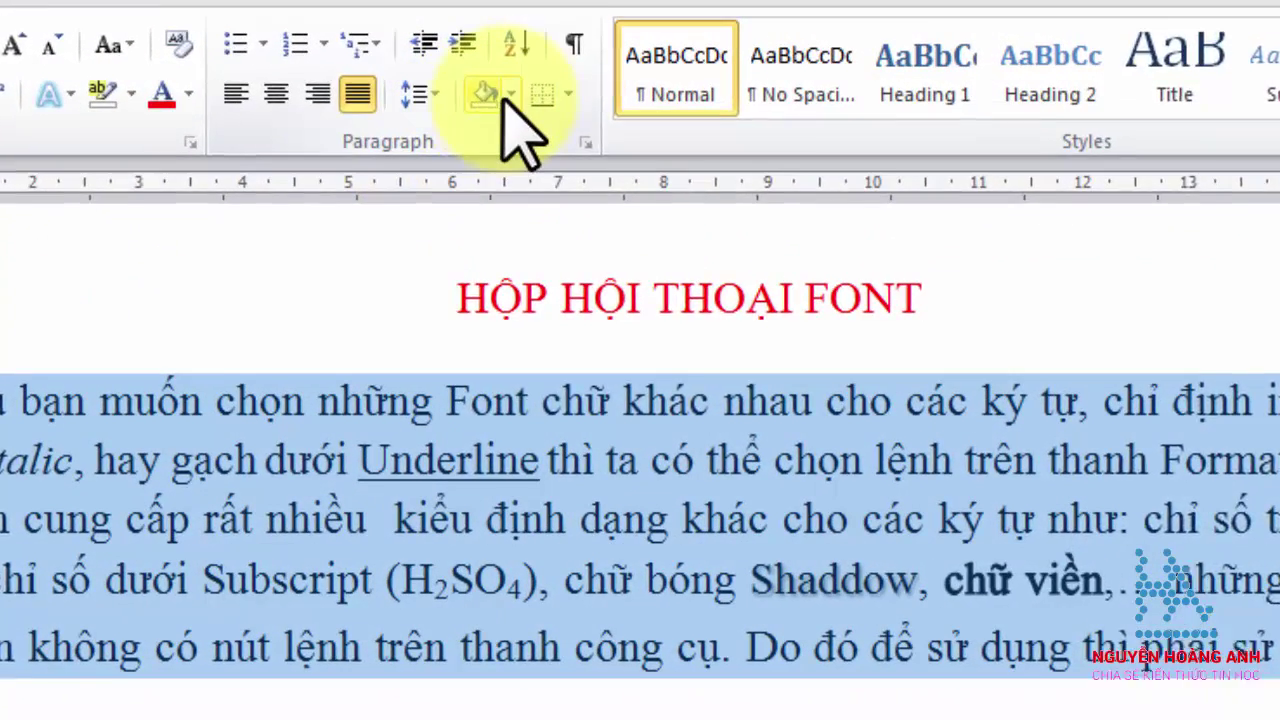
{"action": "left_click", "coordinate": [509, 94]}
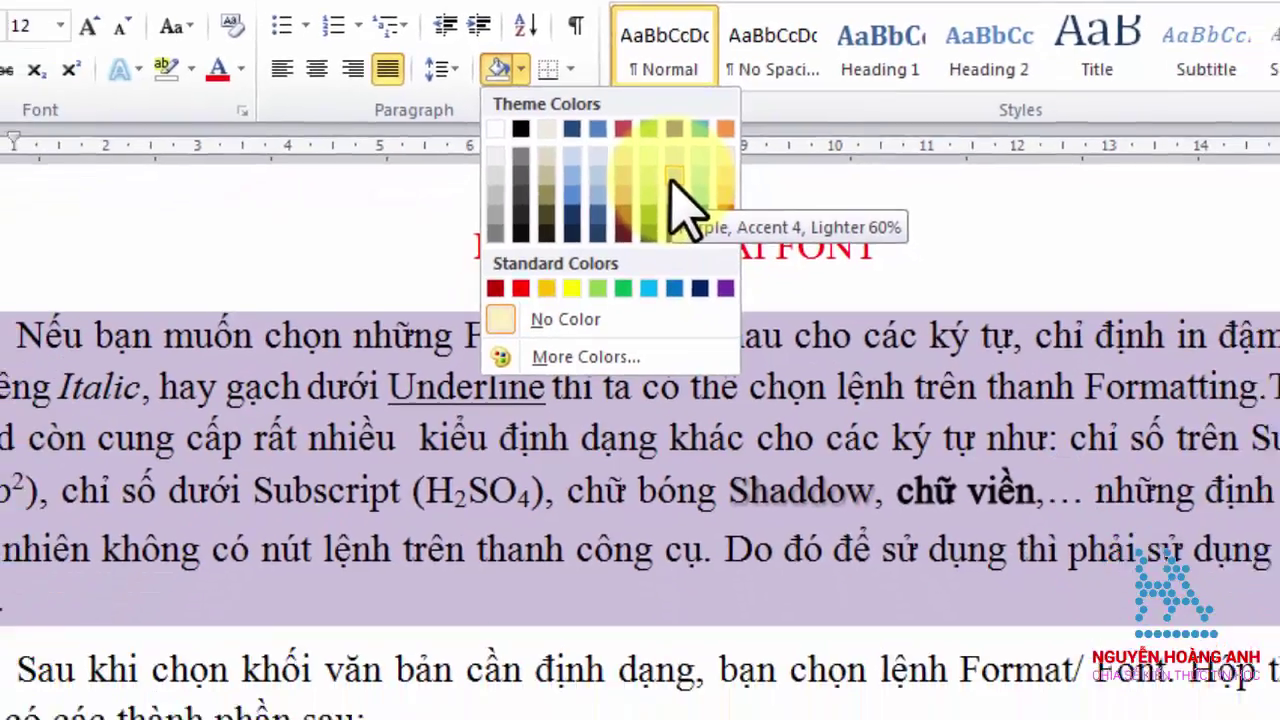
{"action": "left_click", "coordinate": [690, 223]}
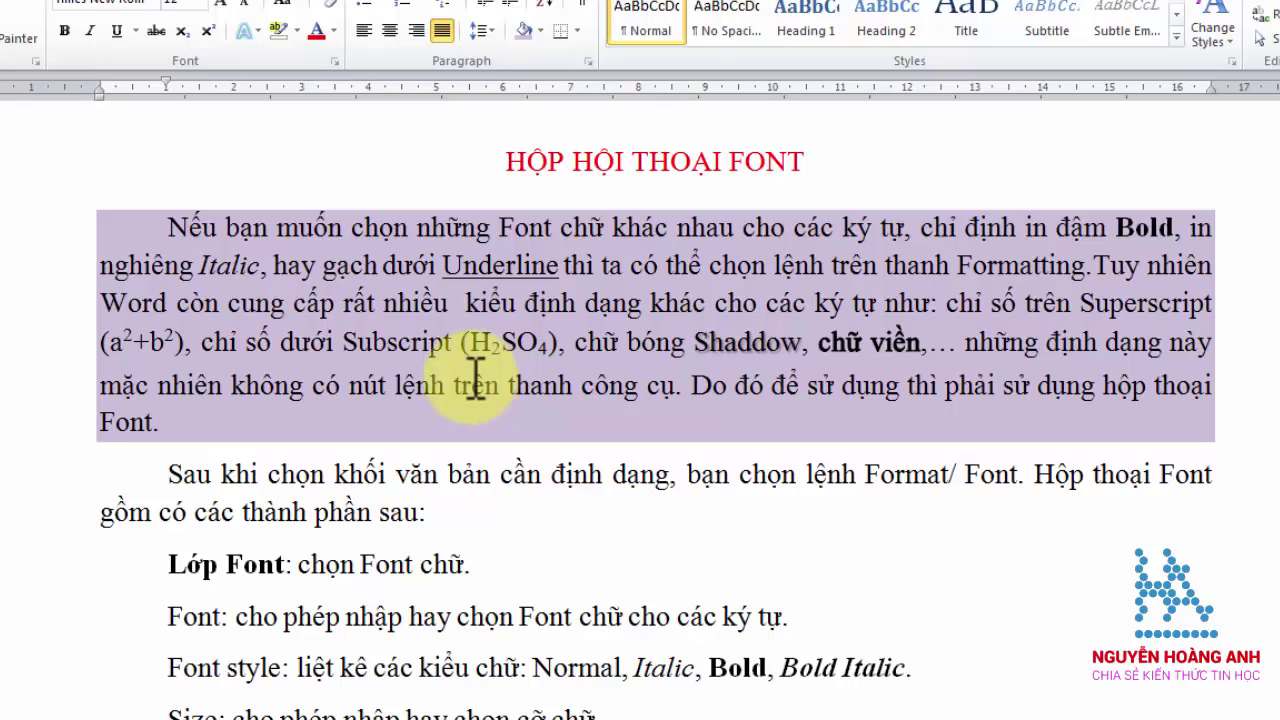
Step: Shade the 'Sau khi chọn' paragraph light green
{"action": "left_click_drag", "start_coordinate": [17, 467], "coordinate": [29, 505]}
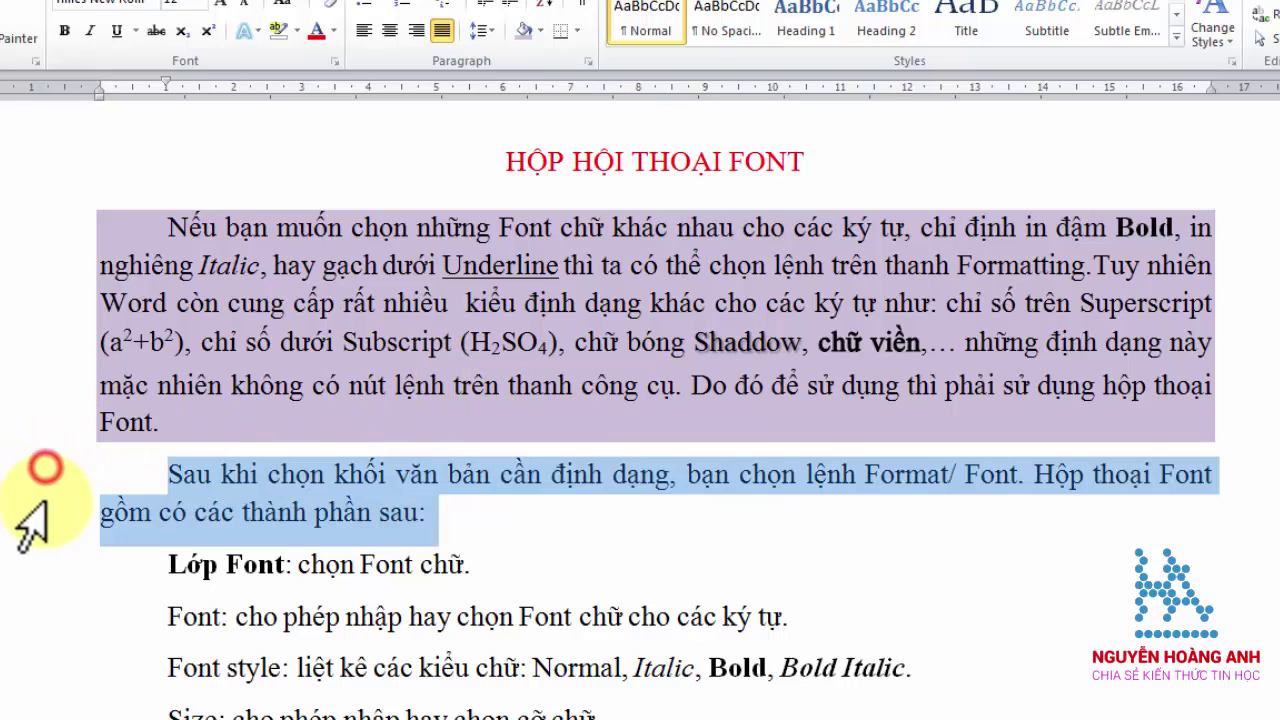
{"action": "left_click", "coordinate": [540, 30]}
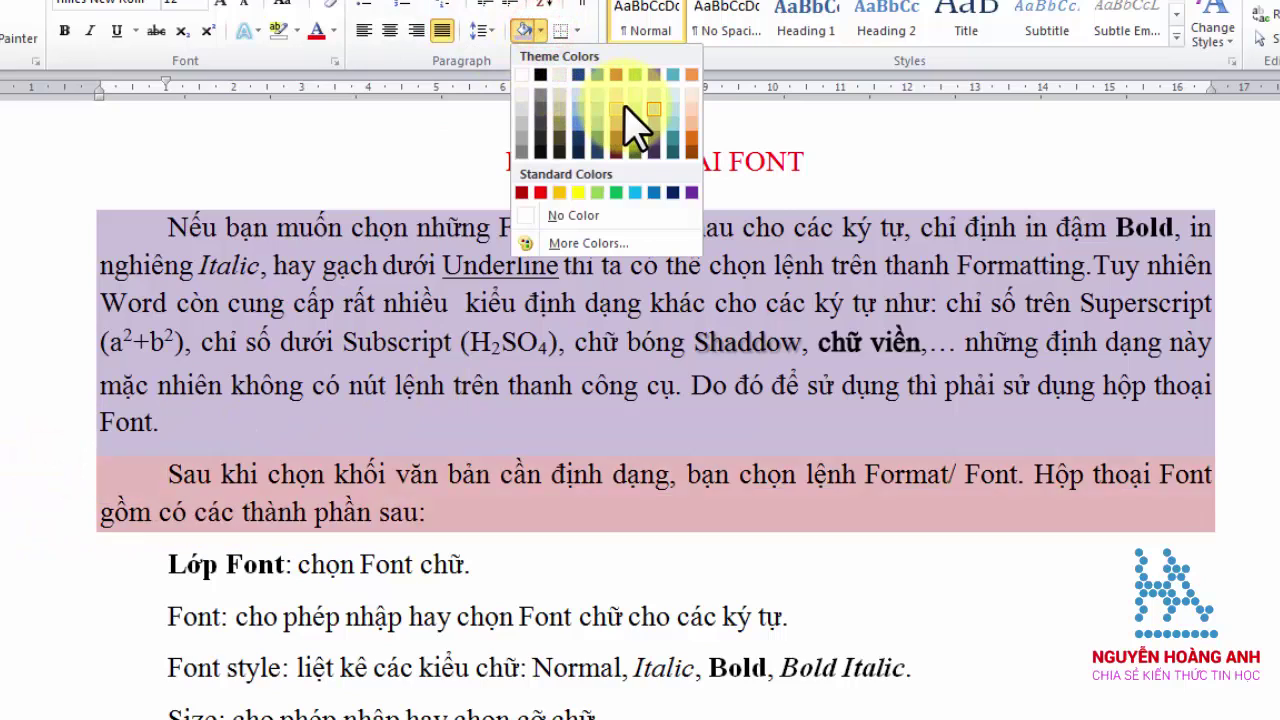
{"action": "left_click", "coordinate": [636, 110]}
{"action": "left_click", "coordinate": [326, 385]}
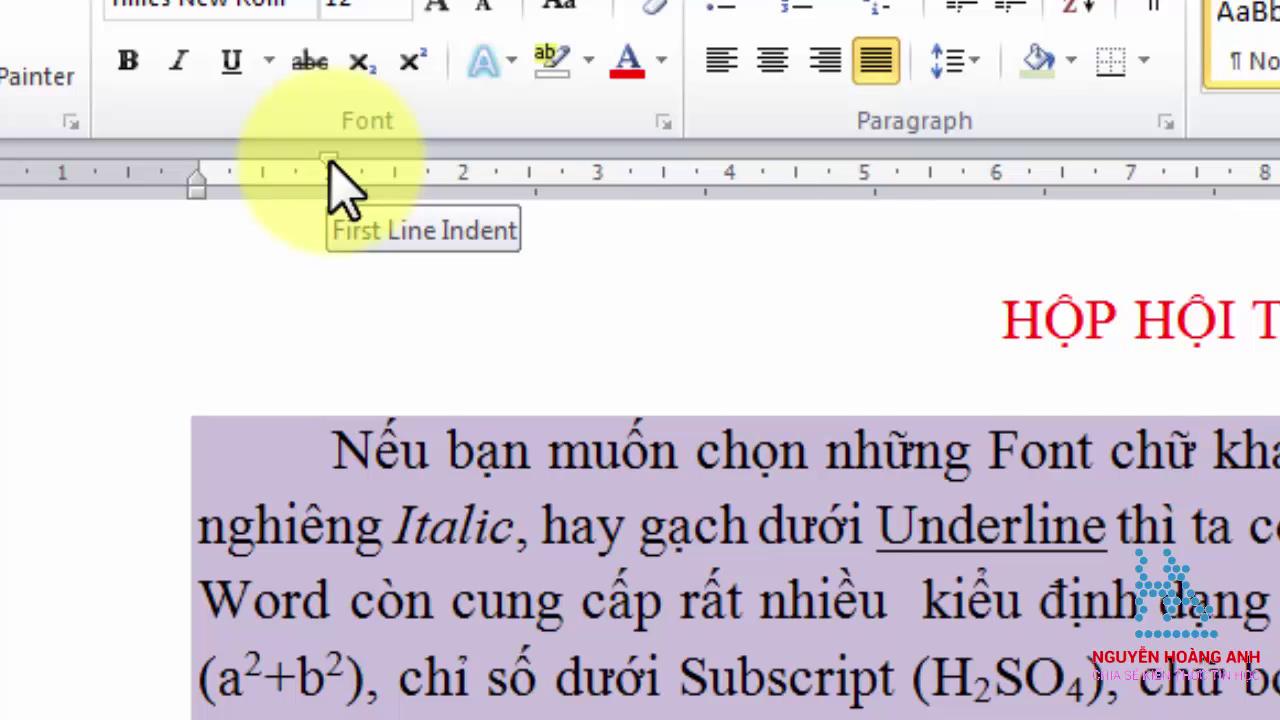
Step: Drag the purple paragraph's First Line Indent marker further right for a deeper indent
{"action": "left_click", "coordinate": [340, 460]}
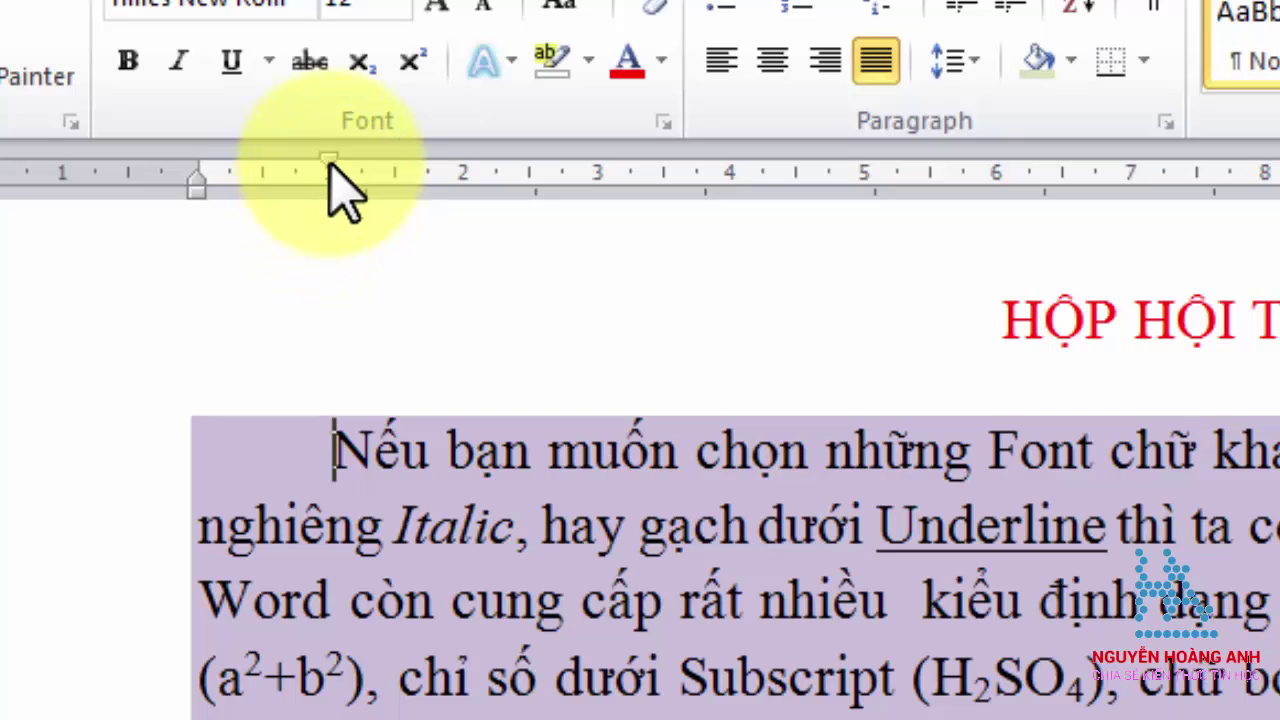
{"action": "left_click_drag", "start_coordinate": [329, 162], "coordinate": [203, 172]}
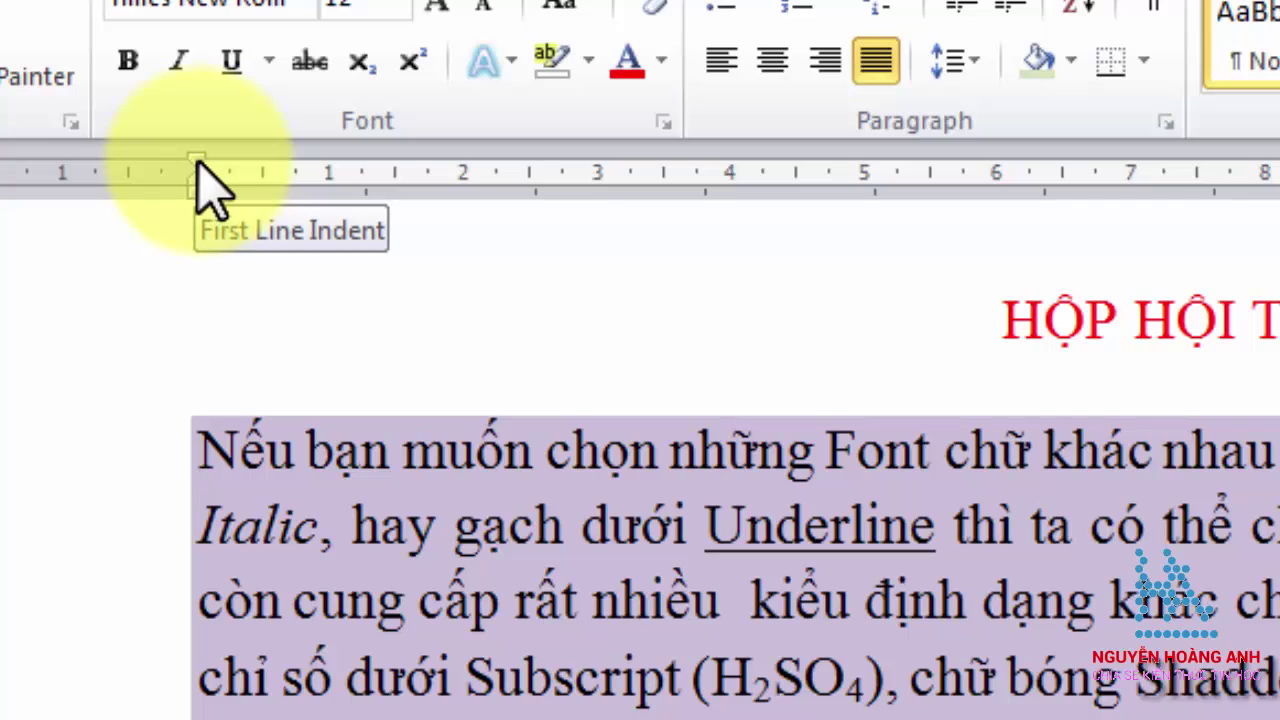
{"action": "left_click_drag", "start_coordinate": [198, 166], "coordinate": [398, 172]}
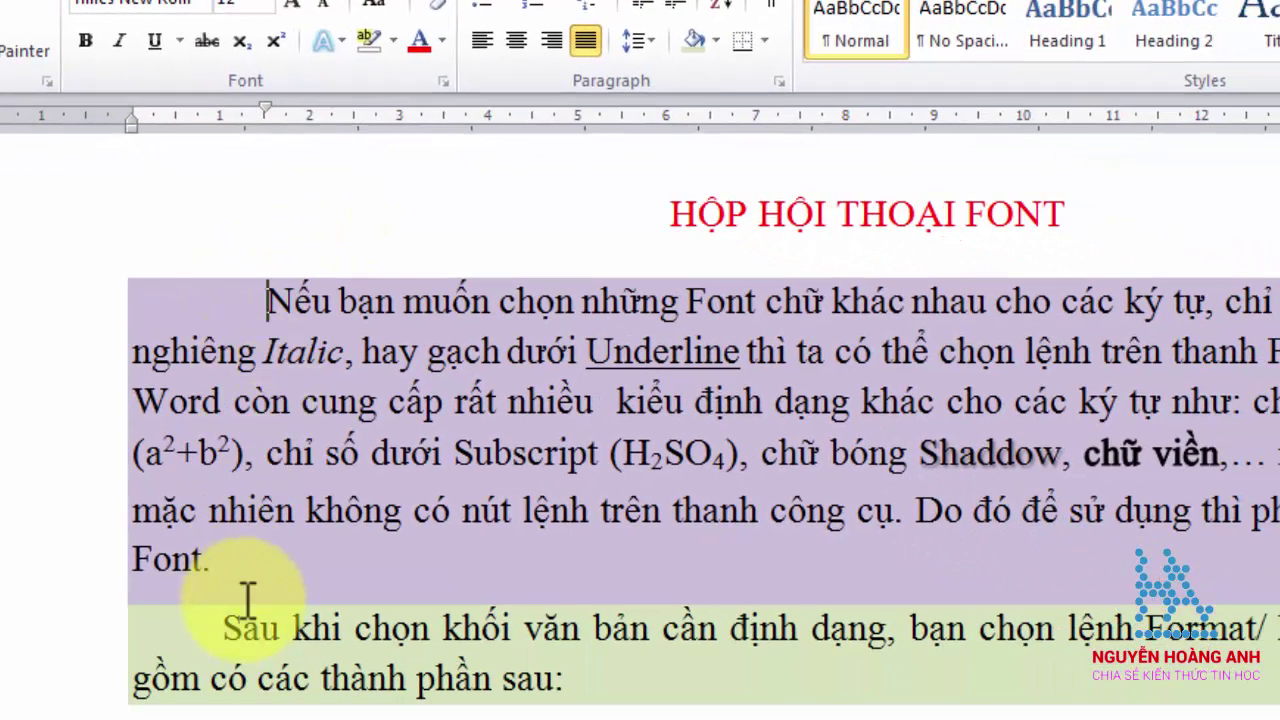
Step: Move the green paragraph's first line to the left margin, trying then resetting a hanging indent
{"action": "left_click", "coordinate": [258, 632]}
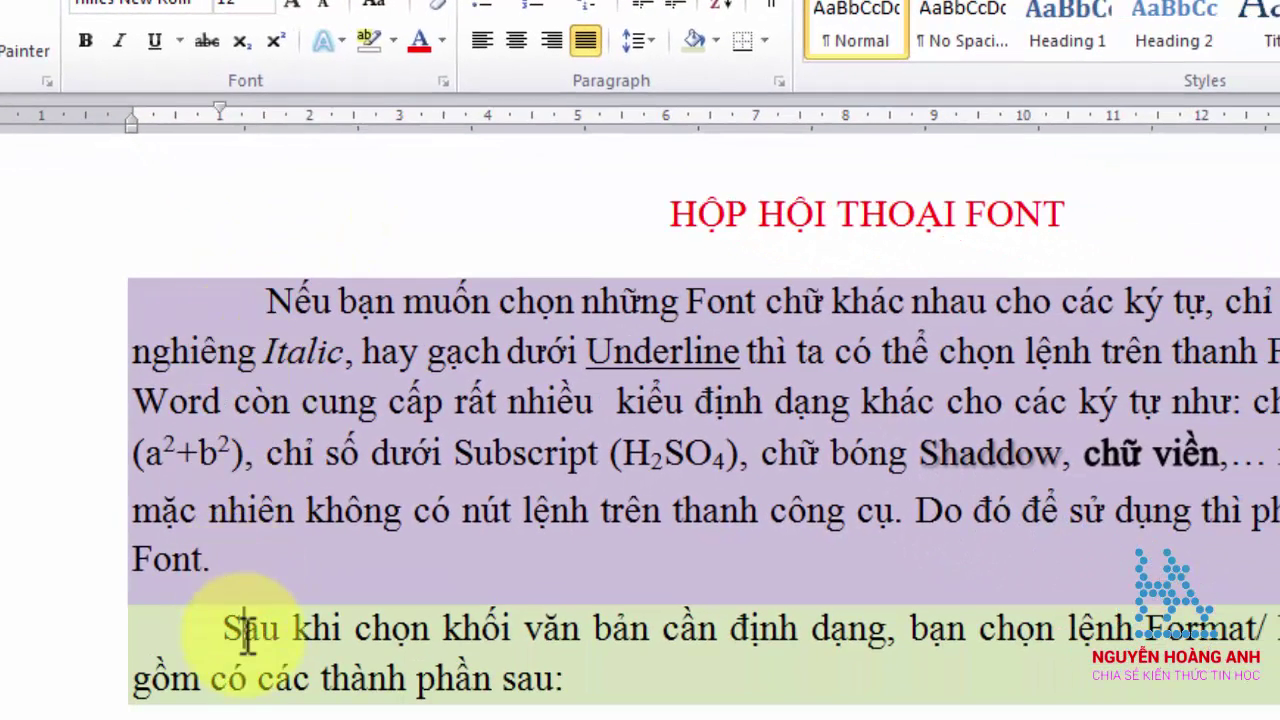
{"action": "left_click", "coordinate": [244, 630]}
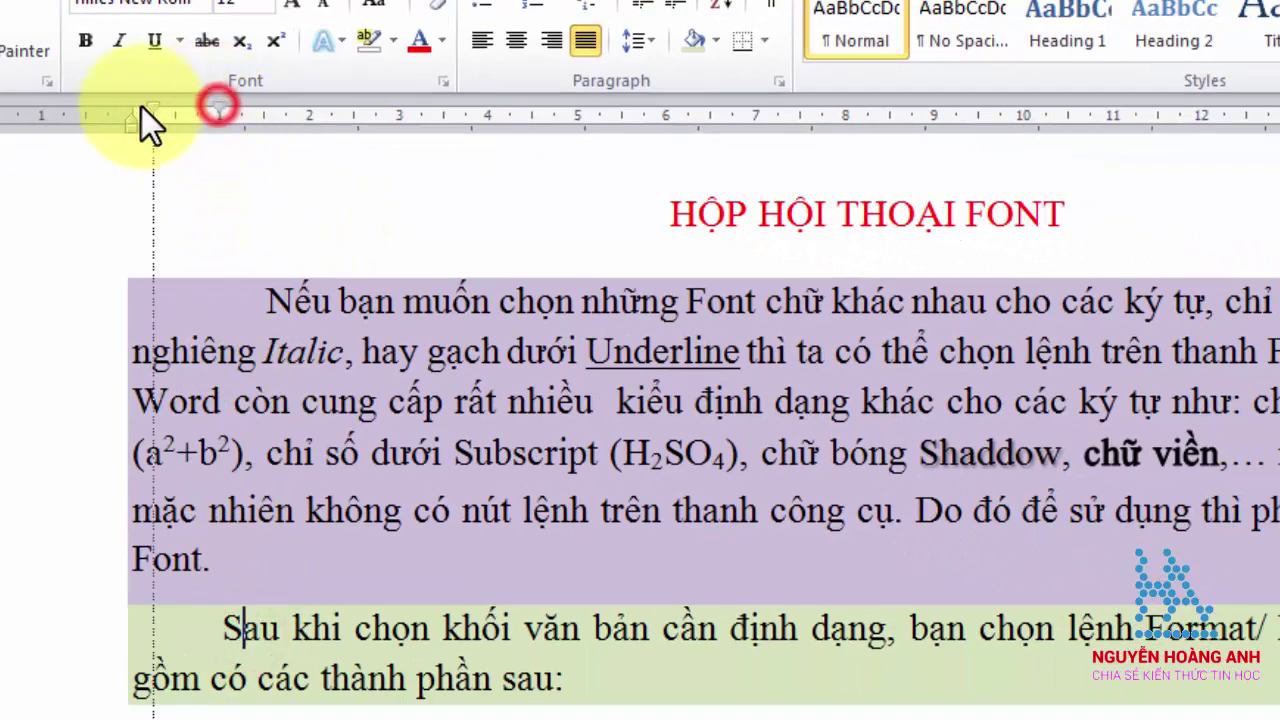
{"action": "left_click_drag", "start_coordinate": [216, 106], "coordinate": [131, 106]}
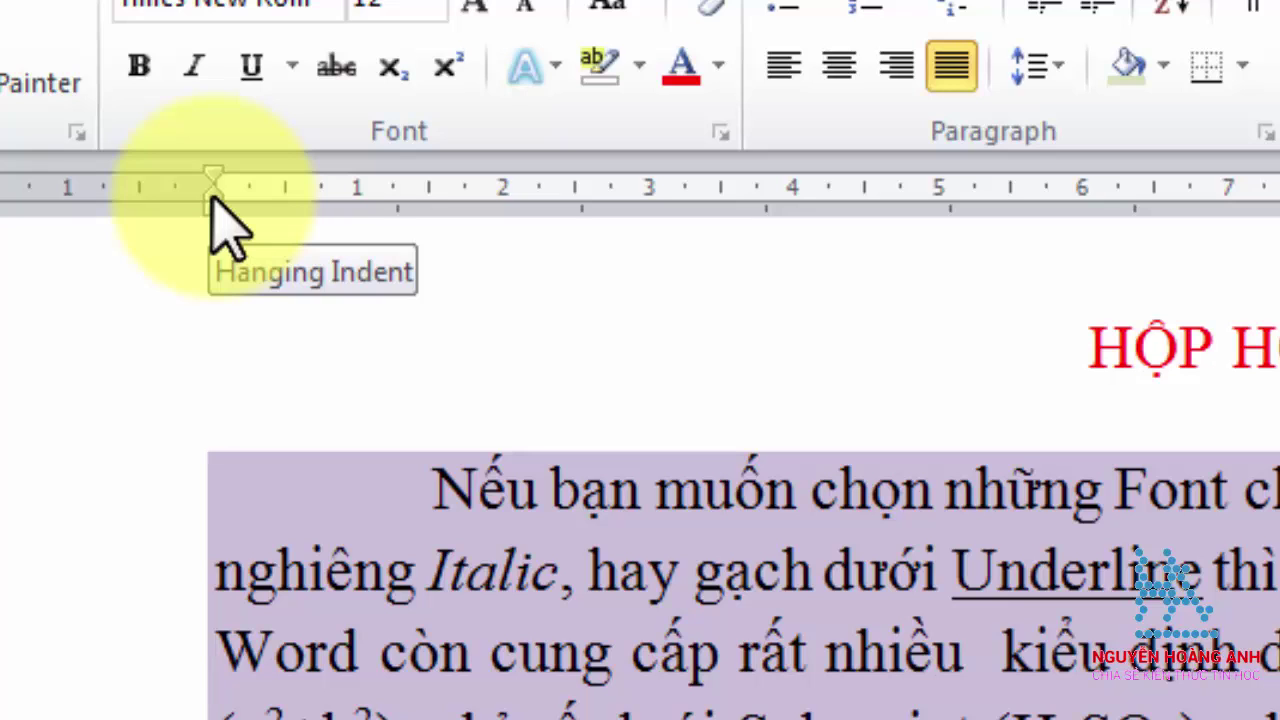
{"action": "left_click_drag", "start_coordinate": [213, 198], "coordinate": [580, 202]}
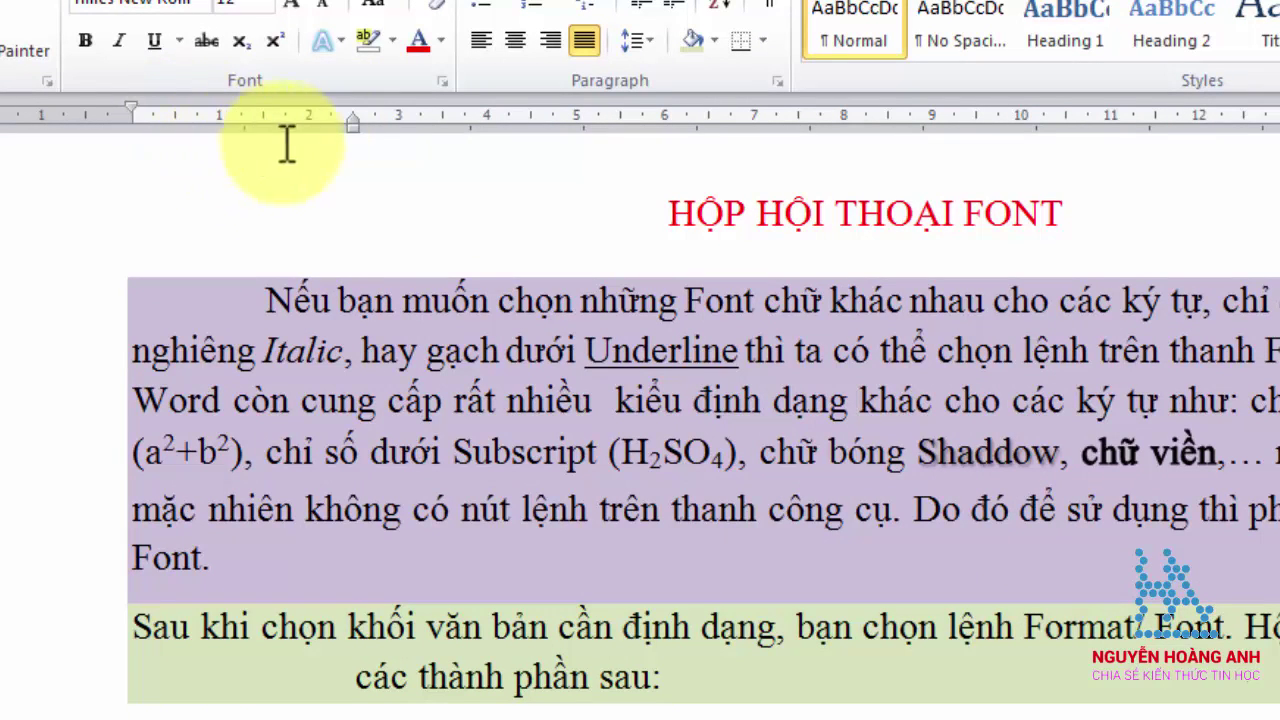
{"action": "left_click_drag", "start_coordinate": [354, 120], "coordinate": [134, 117]}
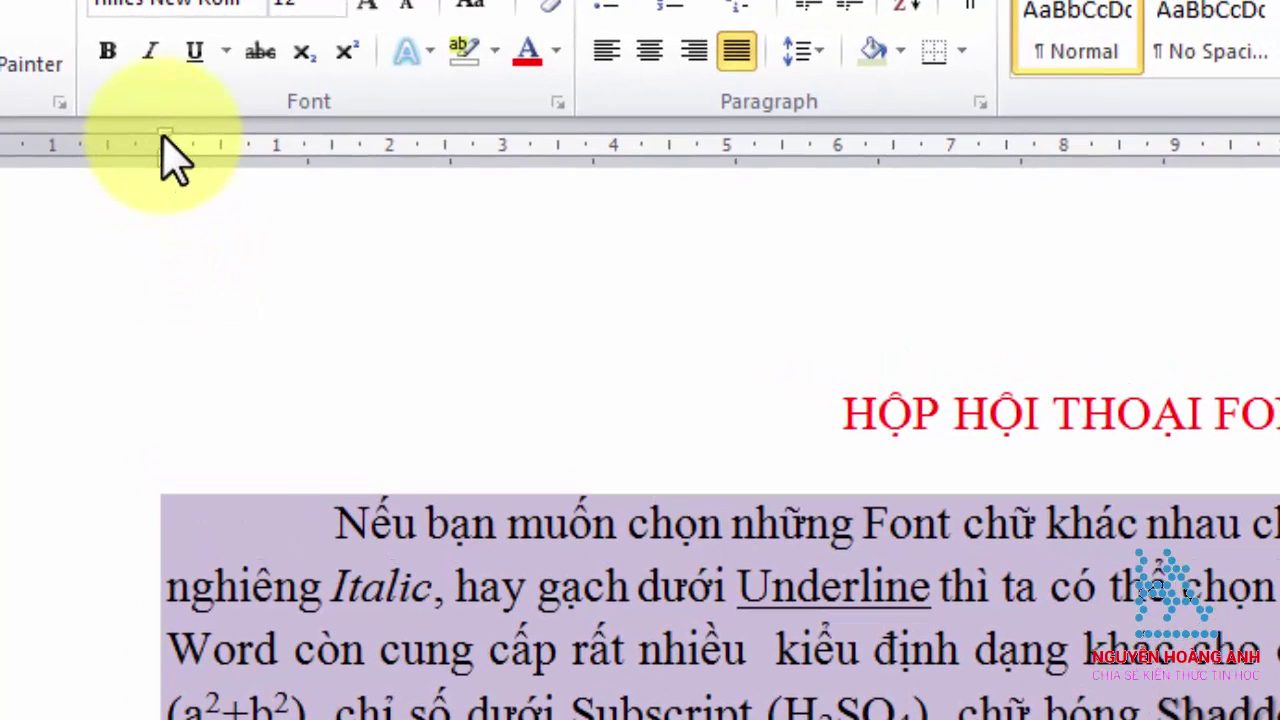
Step: Re-indent the first line of the green 'Sau khi chọn' paragraph on the ruler
{"action": "left_click_drag", "start_coordinate": [148, 124], "coordinate": [285, 145]}
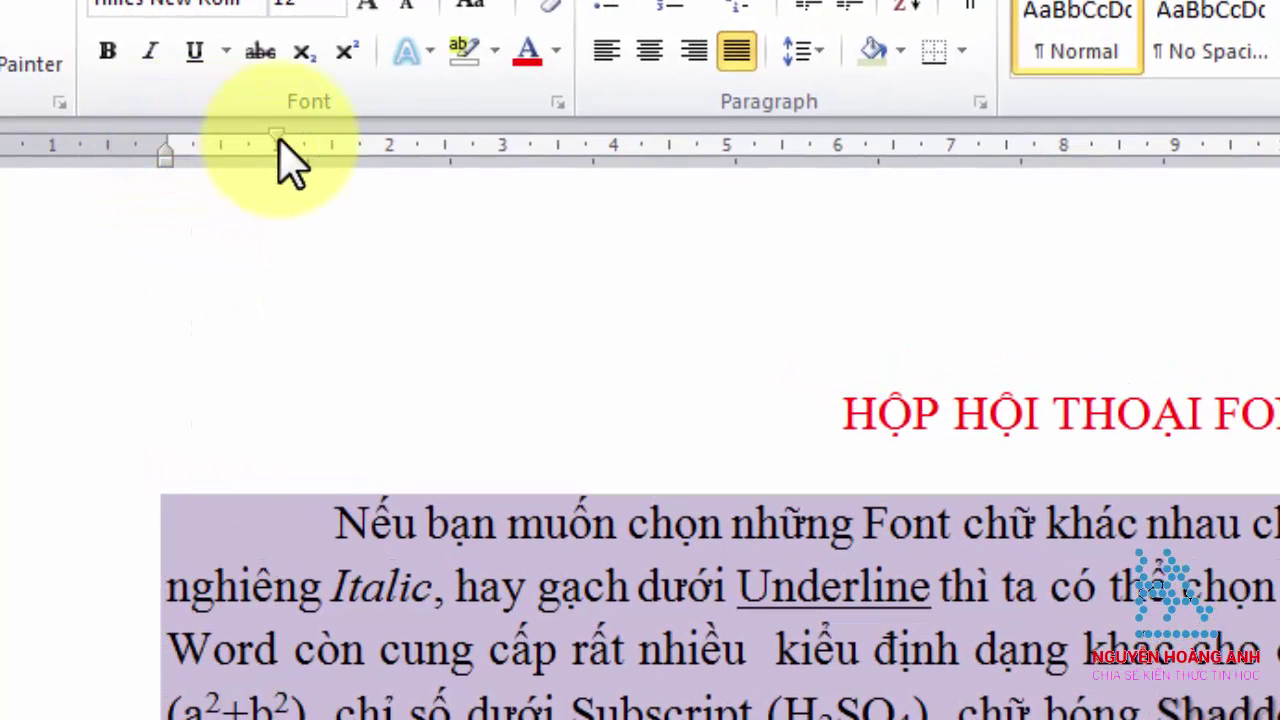
{"action": "scroll", "coordinate": [275, 450], "scroll_direction": "down", "scroll_amount": 5}
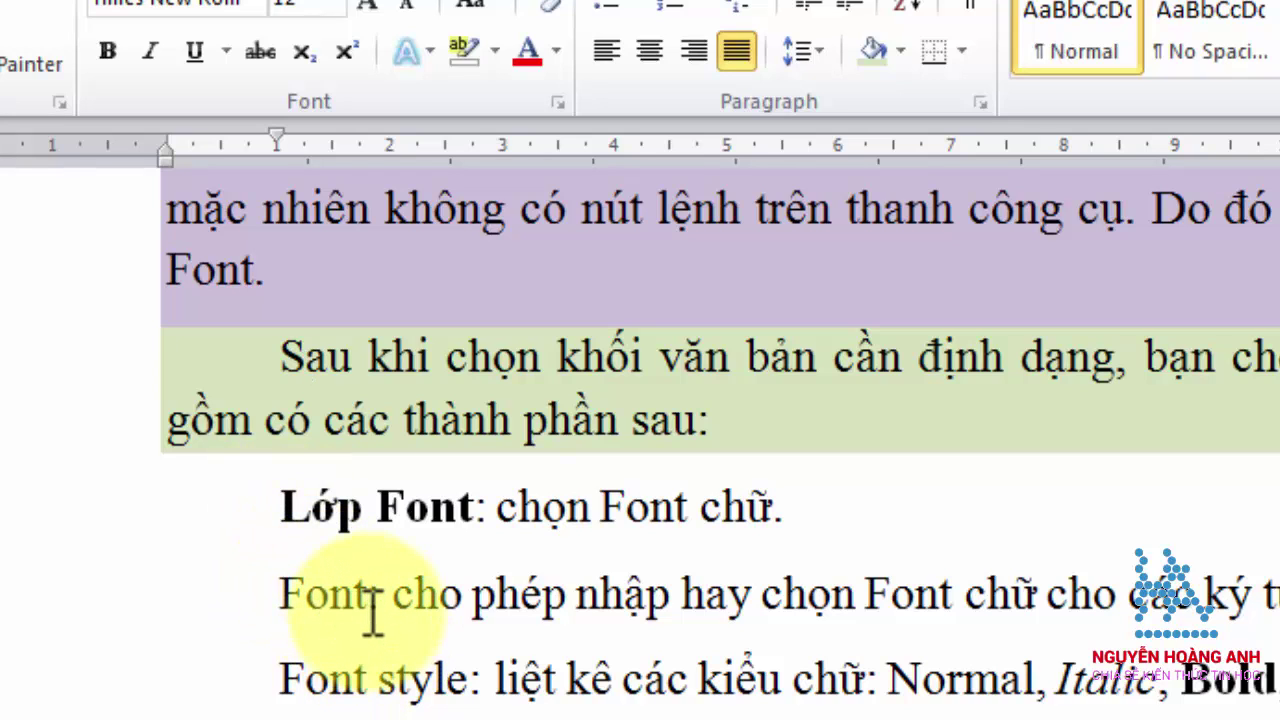
{"action": "left_click", "coordinate": [330, 594]}
{"action": "left_click", "coordinate": [343, 508]}
{"action": "left_click", "coordinate": [335, 682]}
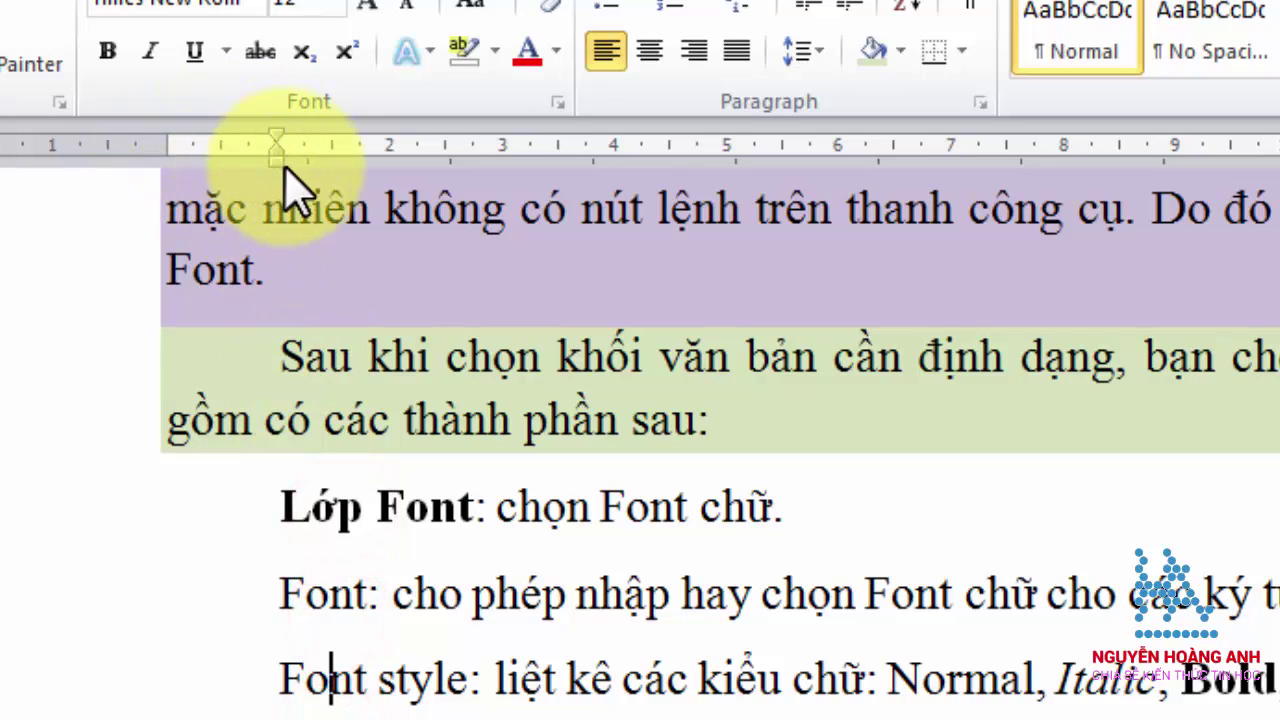
{"action": "scroll", "coordinate": [320, 620], "scroll_direction": "down", "scroll_amount": 2}
{"action": "scroll", "coordinate": [330, 670], "scroll_direction": "down", "scroll_amount": 4}
{"action": "scroll", "coordinate": [340, 680], "scroll_direction": "up", "scroll_amount": 6}
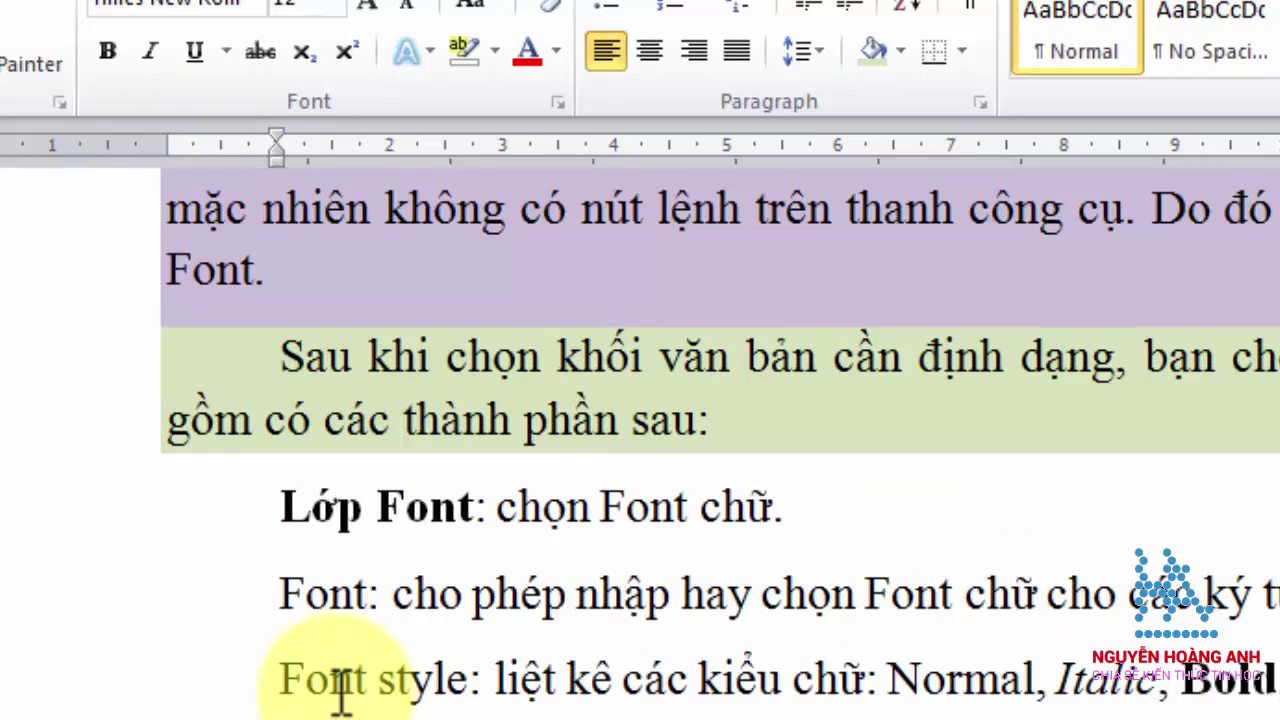
Step: Move the Lớp Font line's indent to the left margin, then back in line with the list
{"action": "left_click", "coordinate": [280, 507]}
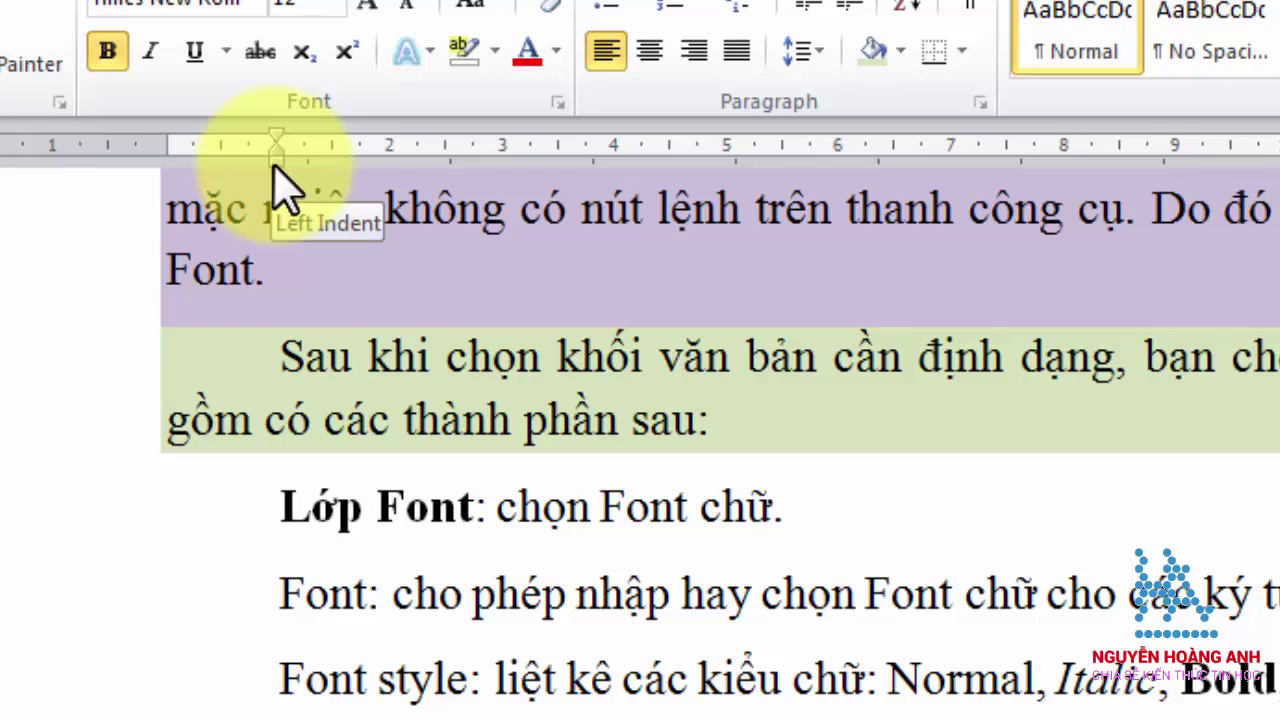
{"action": "left_click_drag", "start_coordinate": [274, 164], "coordinate": [221, 168]}
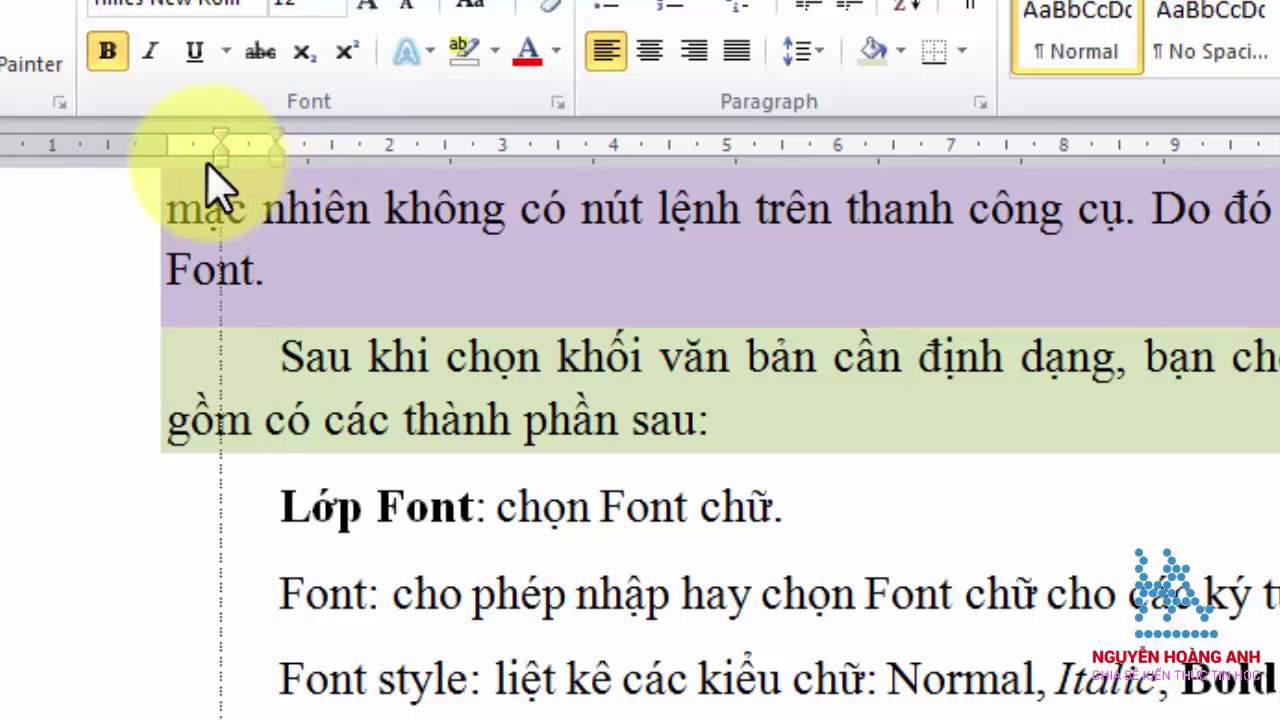
{"action": "left_click_drag", "start_coordinate": [221, 168], "coordinate": [157, 168]}
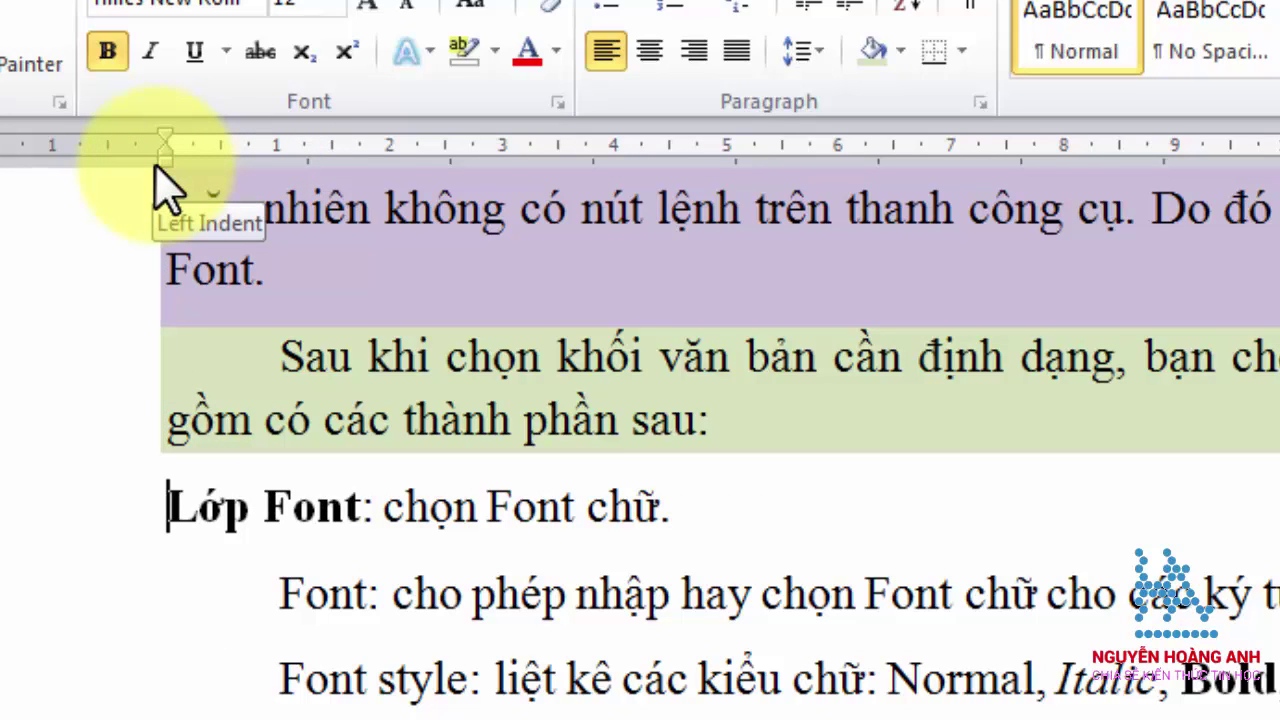
{"action": "left_click", "coordinate": [163, 167]}
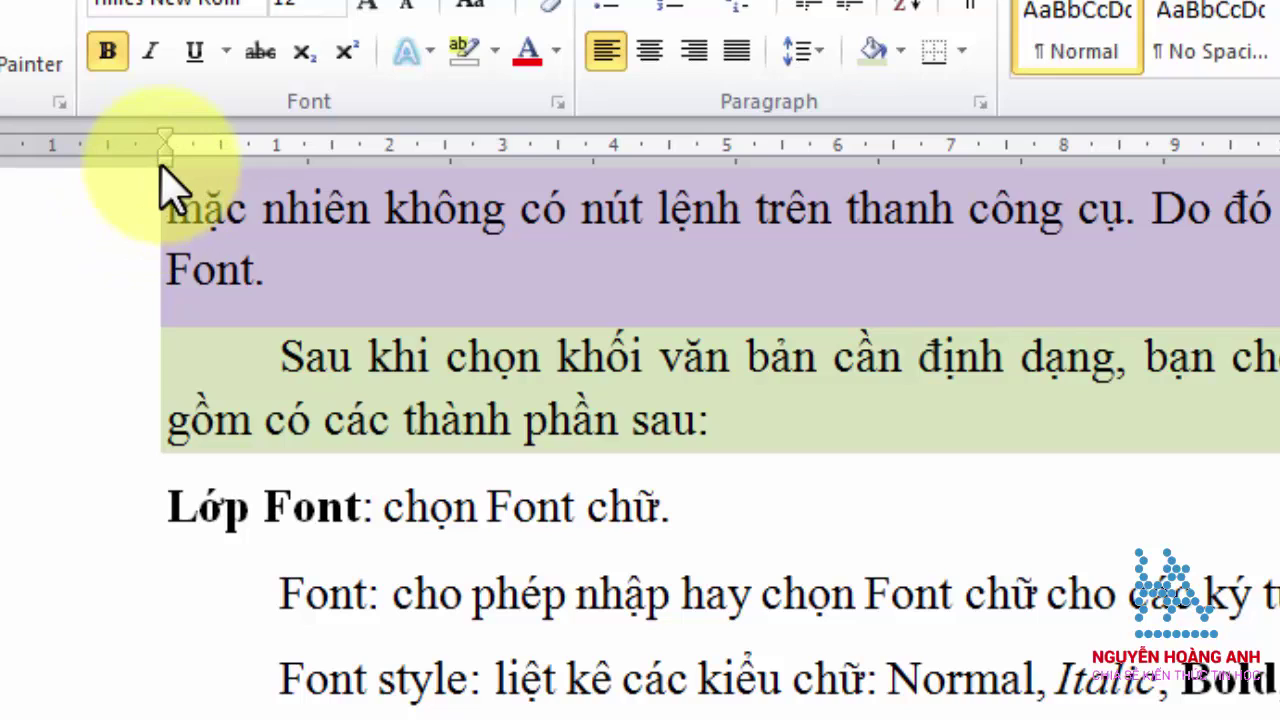
{"action": "left_click_drag", "start_coordinate": [163, 167], "coordinate": [278, 170]}
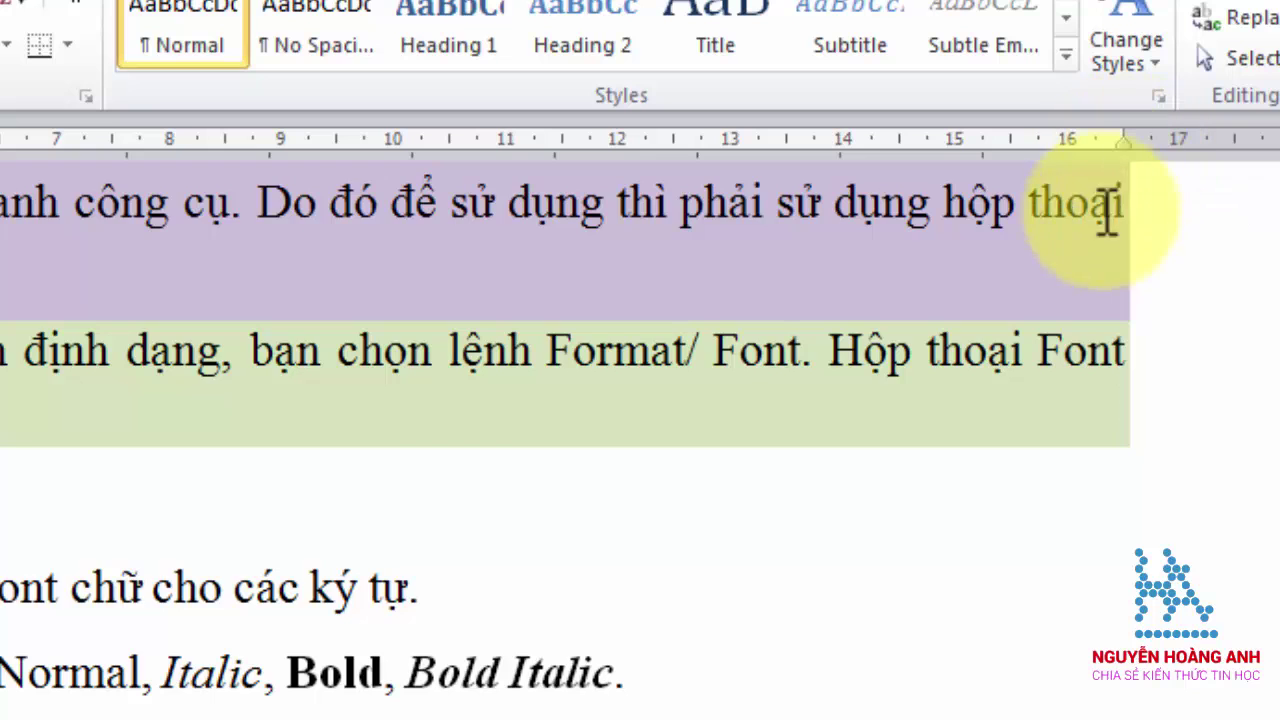
{"action": "scroll", "coordinate": [871, 518], "scroll_direction": "up", "scroll_amount": 2}
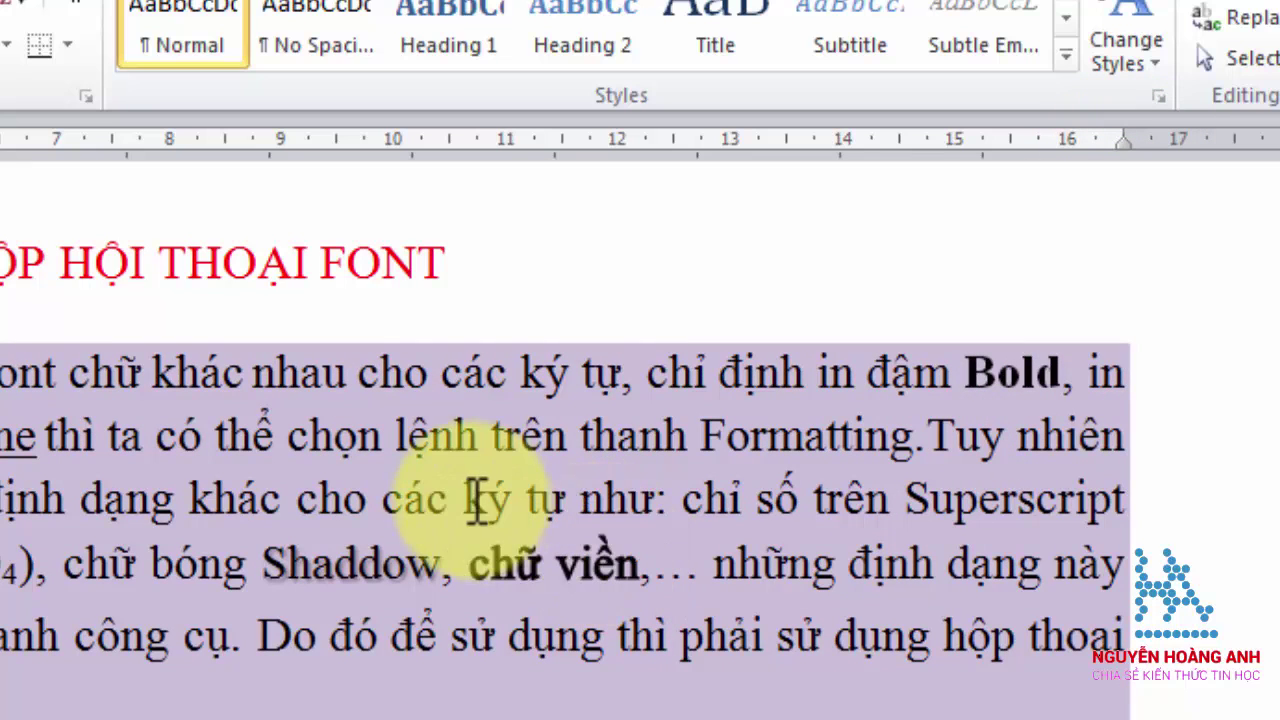
{"action": "left_click", "coordinate": [519, 434]}
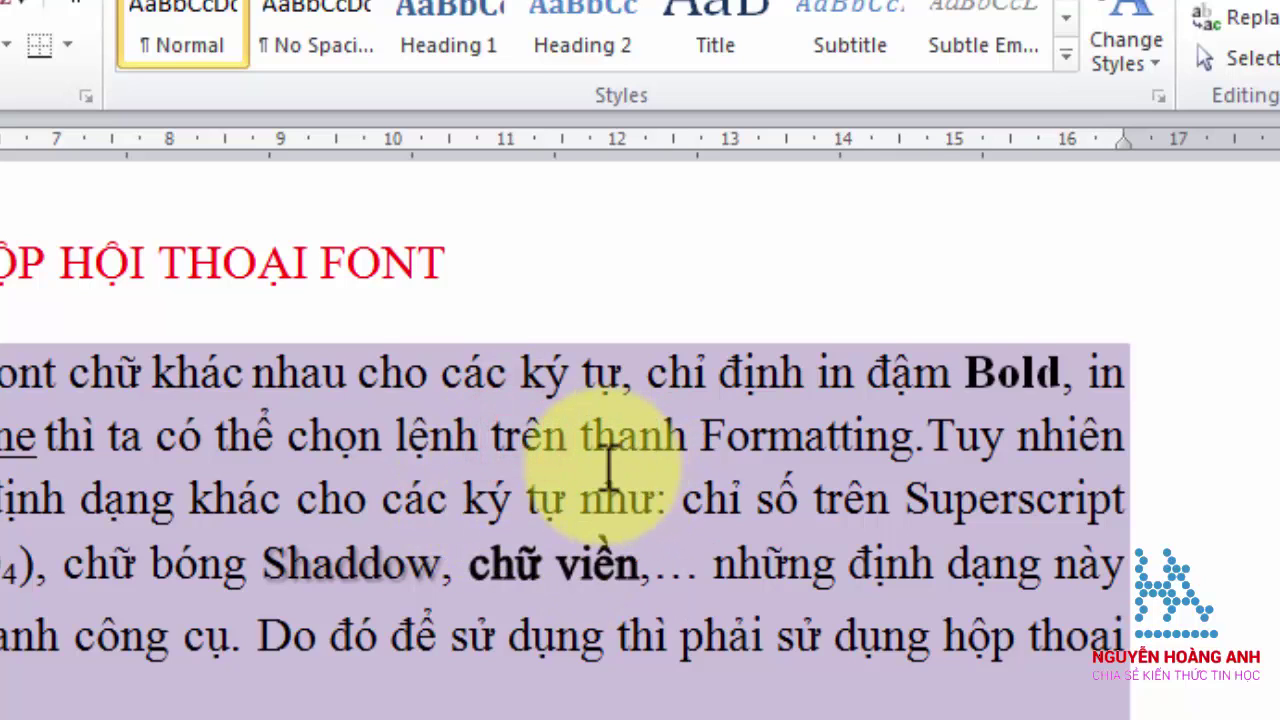
{"action": "left_click", "coordinate": [566, 436]}
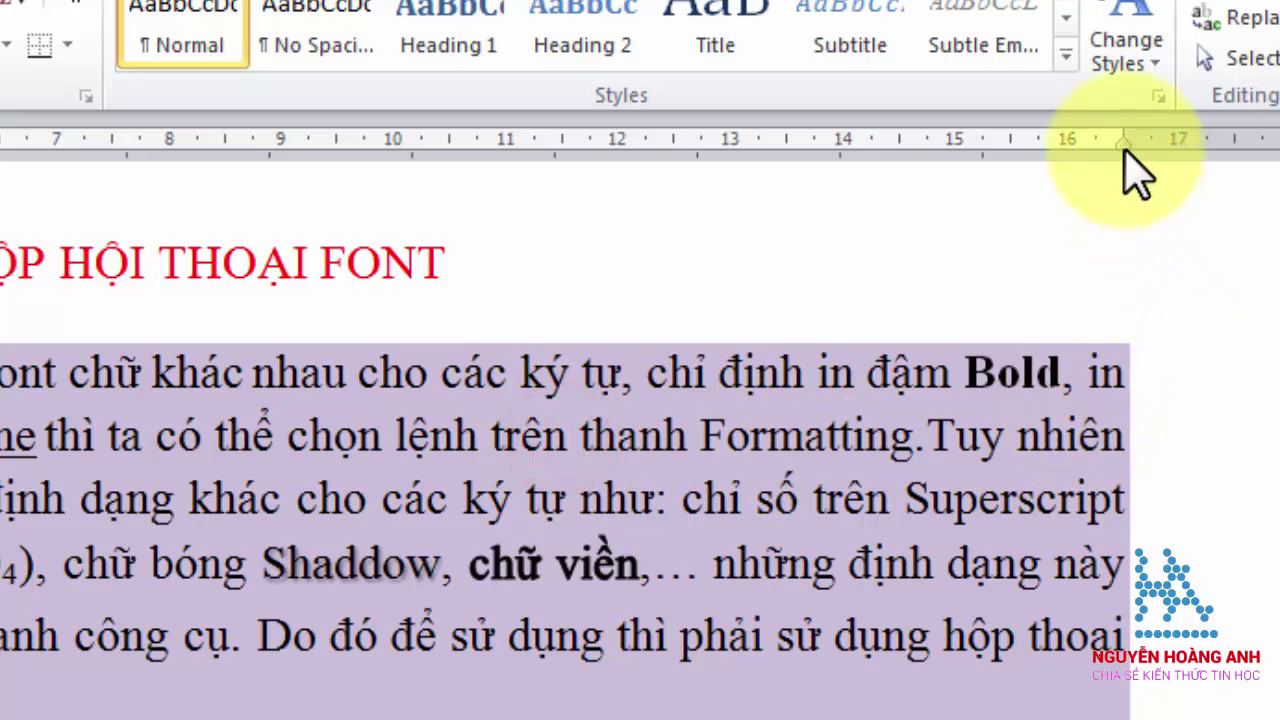
{"action": "left_click_drag", "start_coordinate": [1124, 142], "coordinate": [957, 152]}
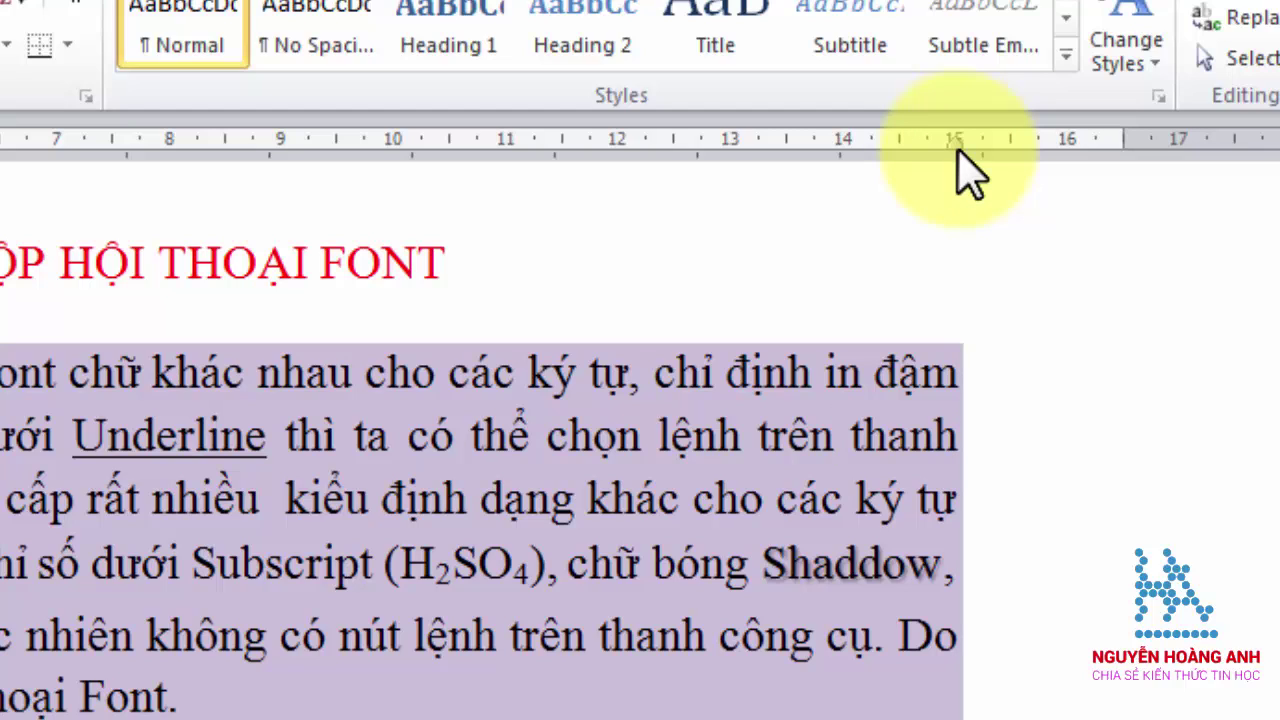
{"action": "left_click_drag", "start_coordinate": [955, 148], "coordinate": [1123, 150]}
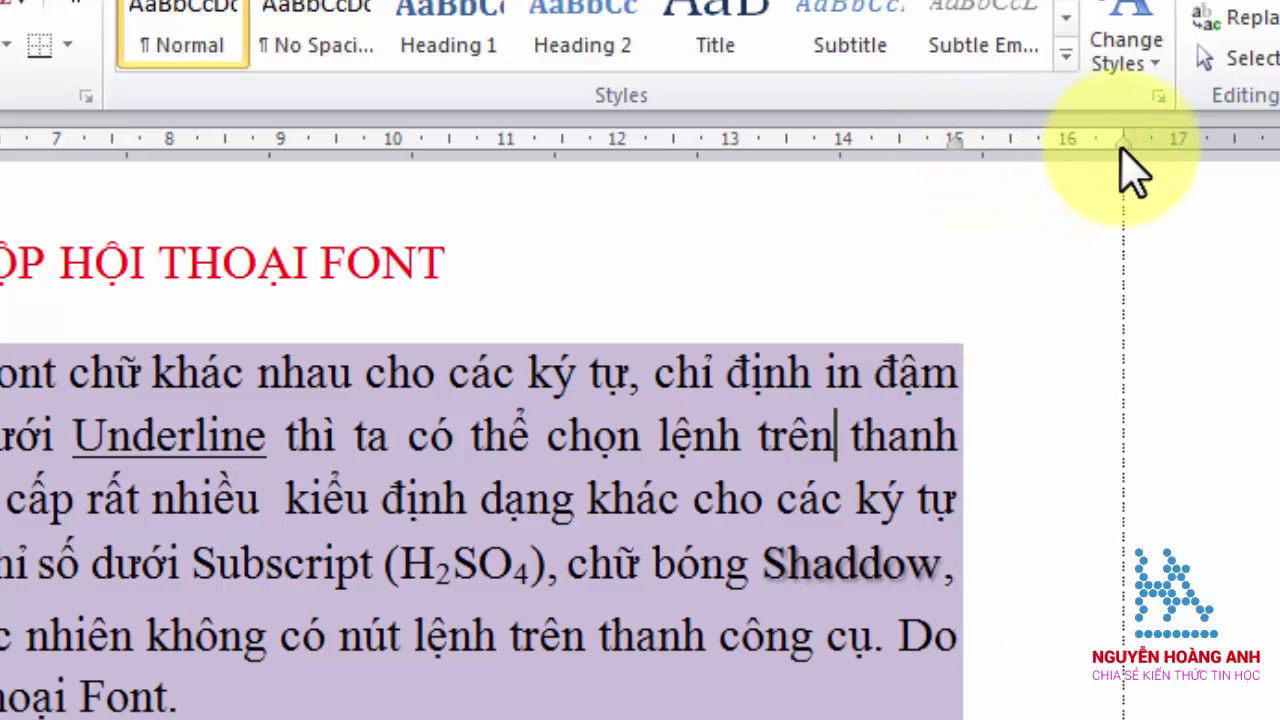
{"action": "left_click_drag", "start_coordinate": [1122, 150], "coordinate": [1122, 150]}
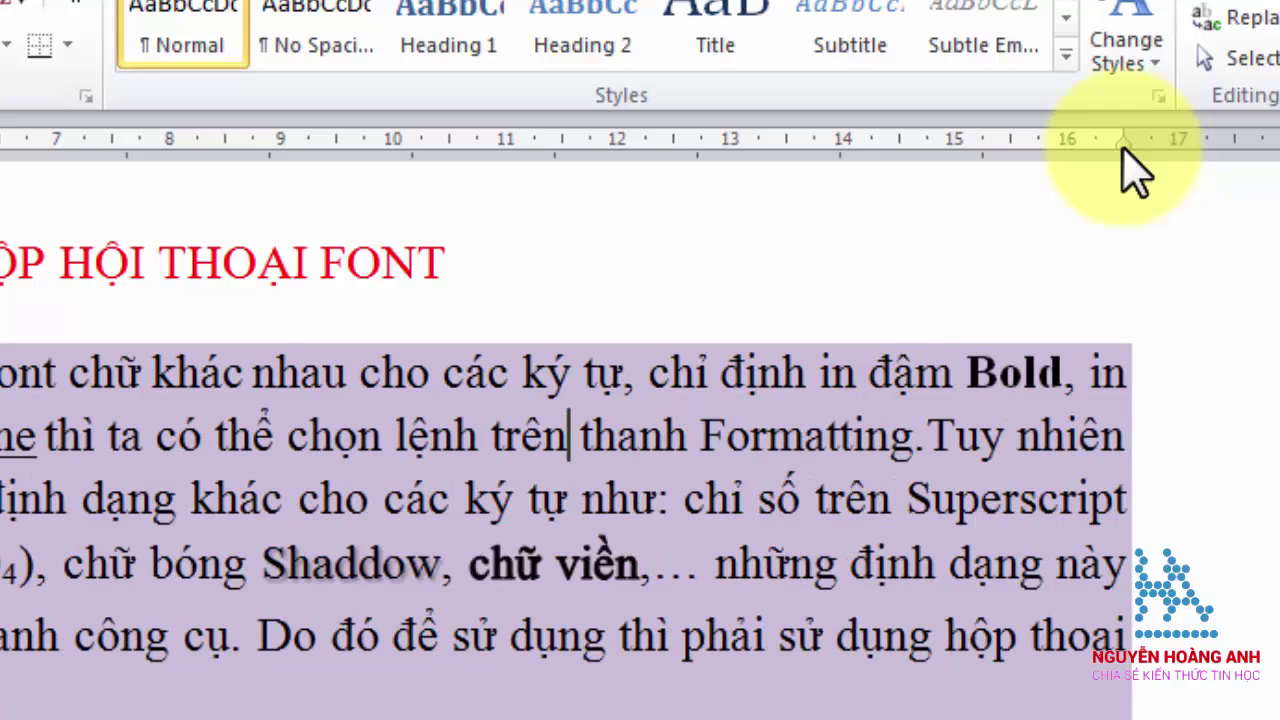
{"action": "left_click", "coordinate": [571, 436]}
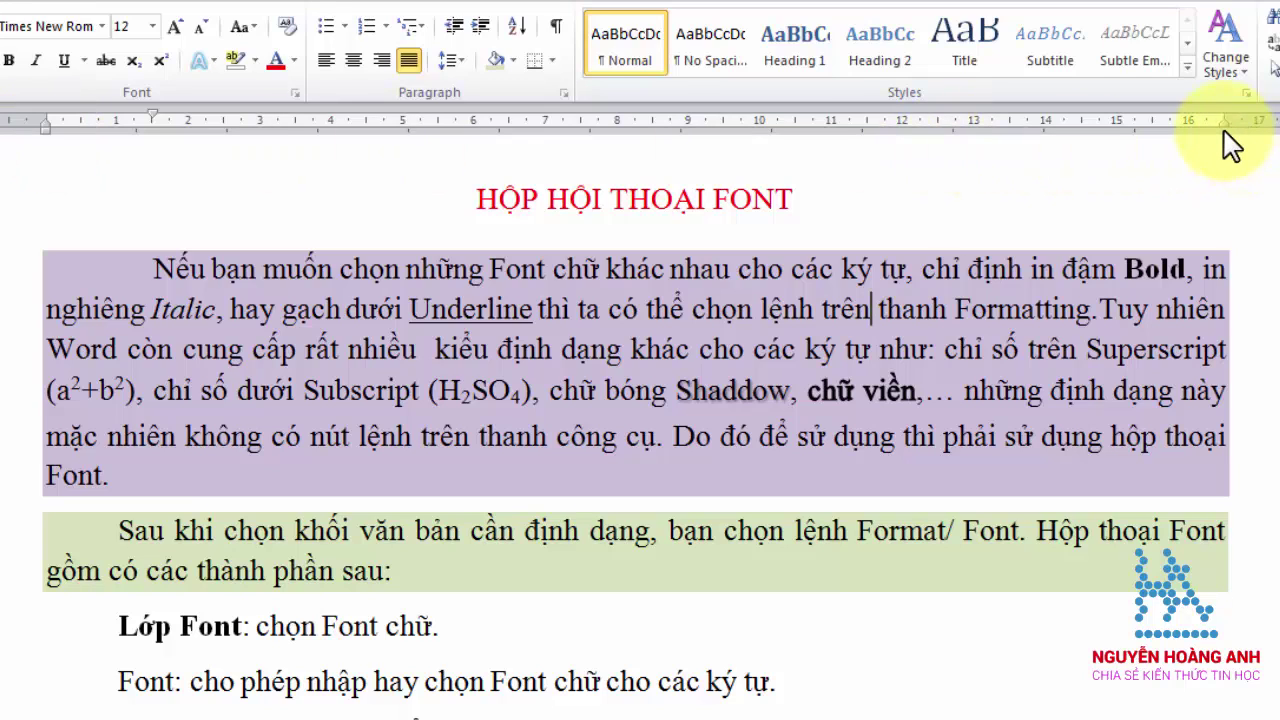
{"action": "left_click", "coordinate": [565, 94]}
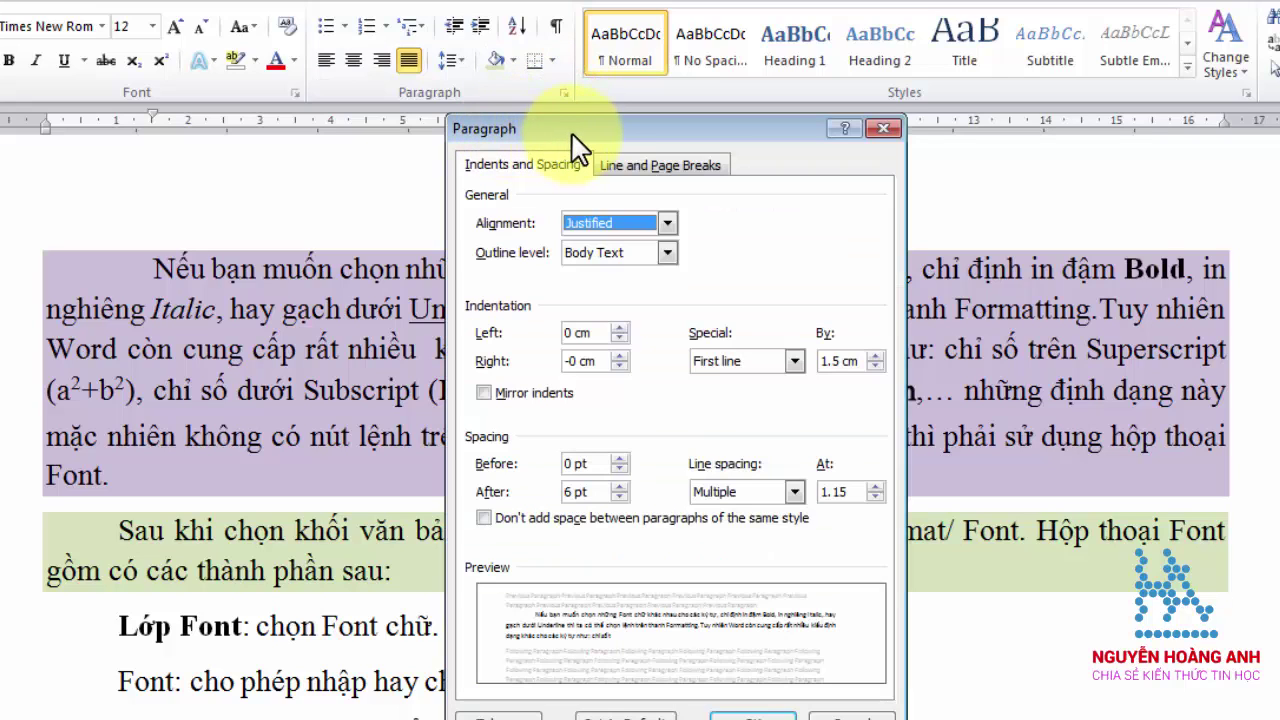
{"action": "left_click", "coordinate": [742, 716]}
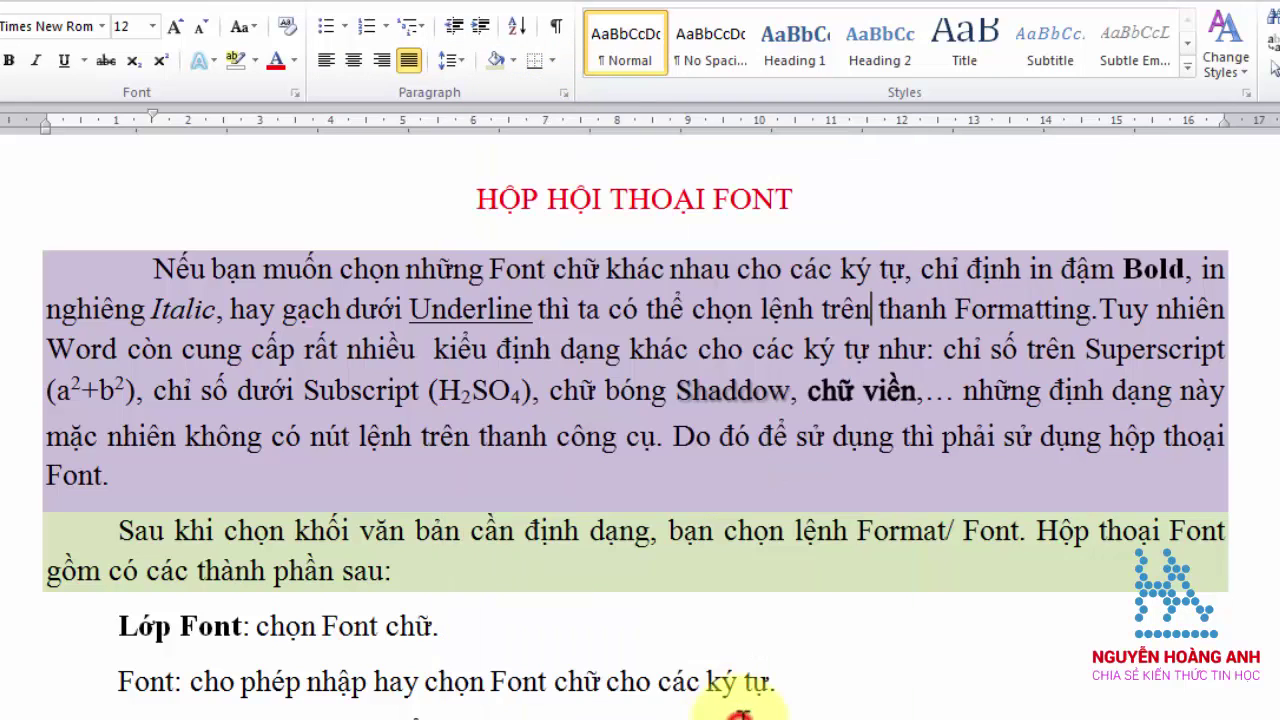